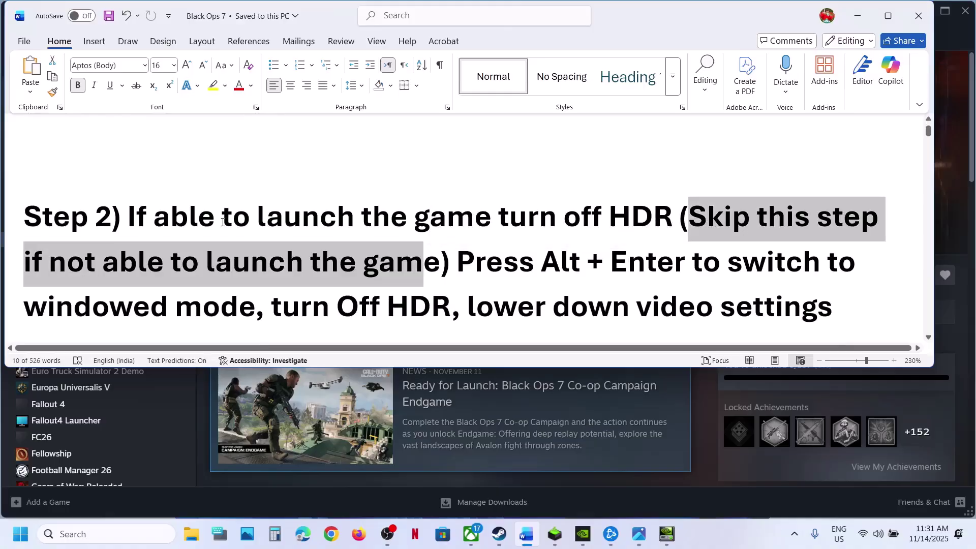
# Step: Highlight the Step 2 instruction about turning off HDR and view the screenshot of the game's High Dynamic Range setting
pyautogui.moveTo(223, 218); pyautogui.dragTo(636, 222)
pyautogui.click(641, 222)
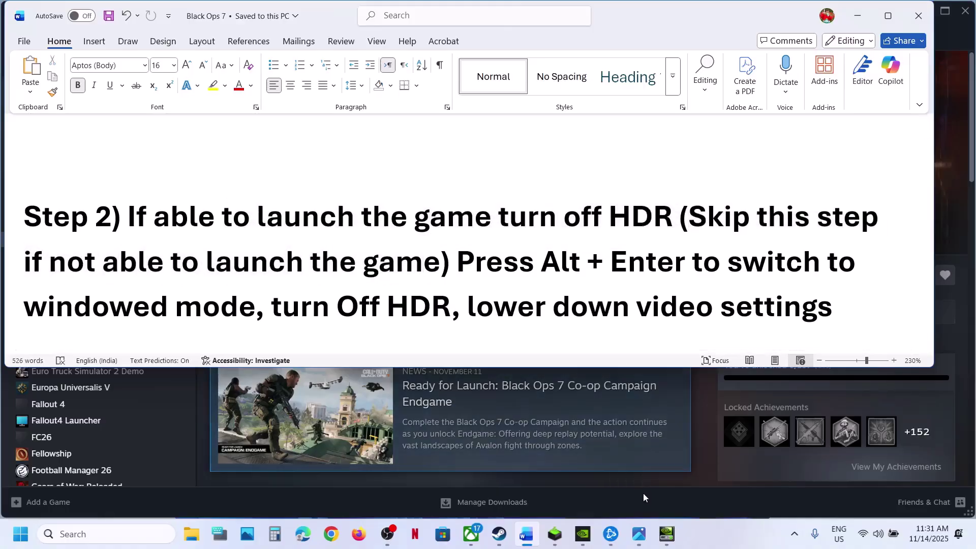
pyautogui.click(642, 537)
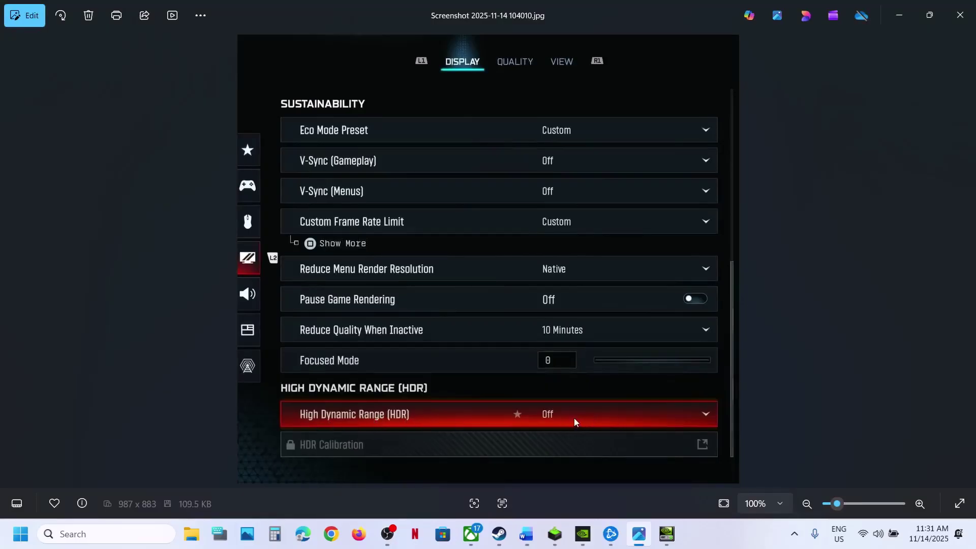
pyautogui.click(966, 17)
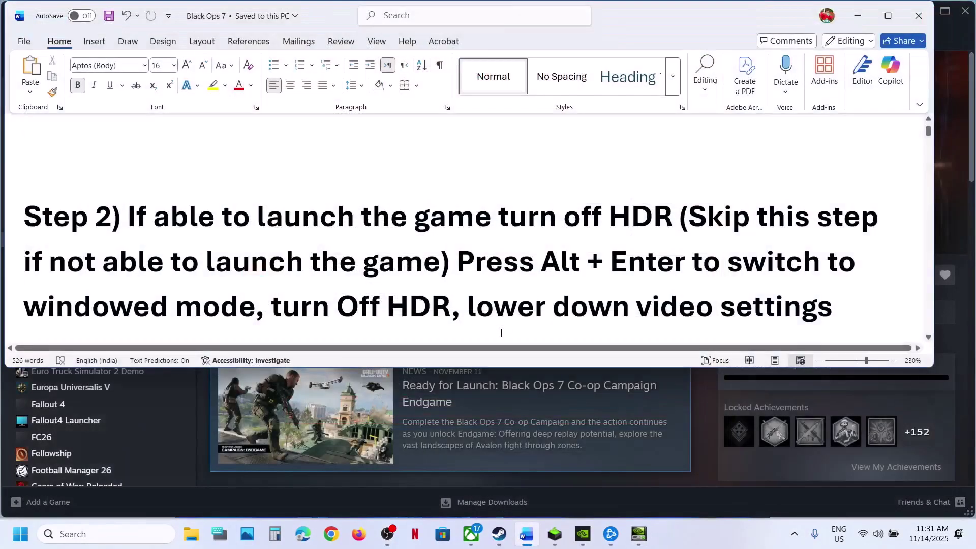
# Step: Highlight the Step 2 instructions on windowed mode and lowering video settings, and move on to Step 3 in the document
pyautogui.scroll(-2, 487, 303)
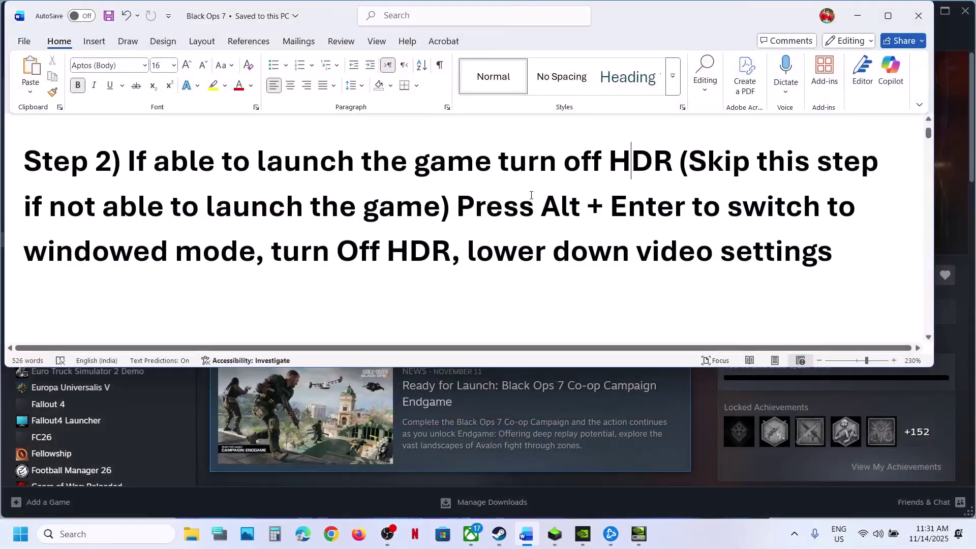
pyautogui.moveTo(456, 206); pyautogui.dragTo(239, 254)
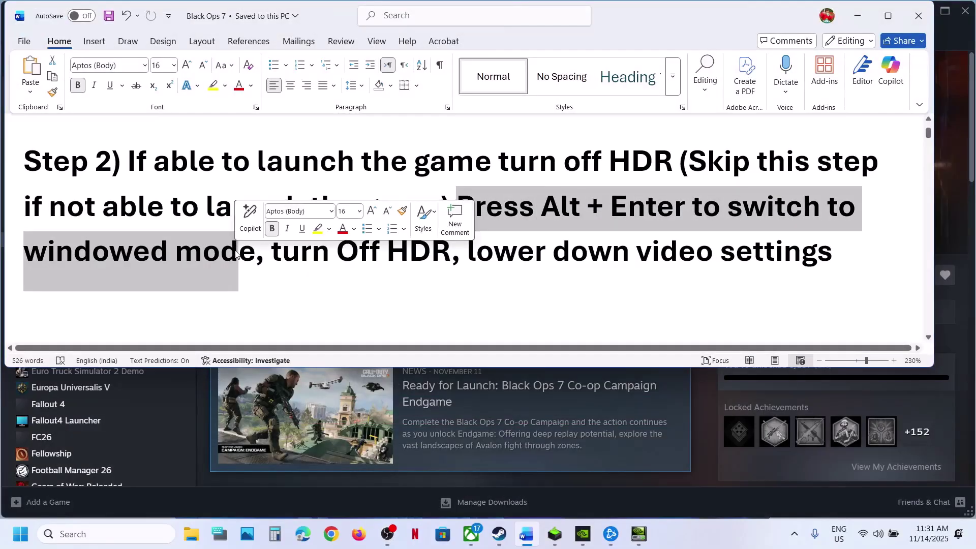
pyautogui.moveTo(467, 253); pyautogui.dragTo(834, 257)
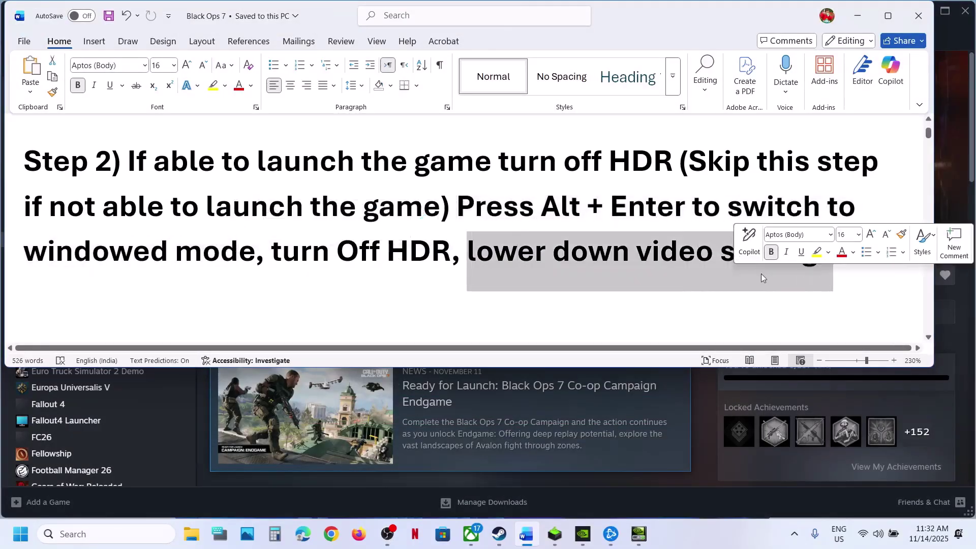
pyautogui.click(371, 278)
pyautogui.scroll(-3, 370, 278)
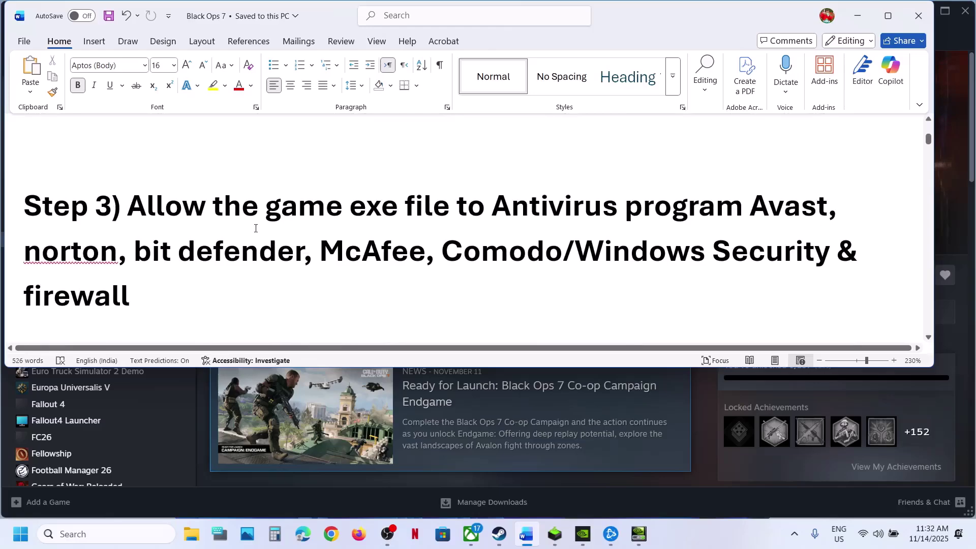
# Step: Minimize the document and open Virus & threat protection from the Windows Security page of the Windows Settings
pyautogui.click(859, 20)
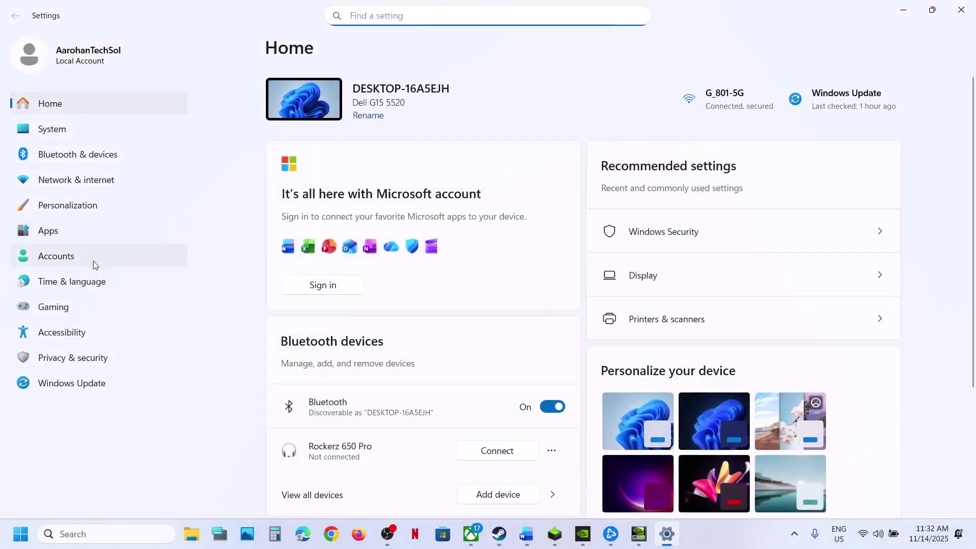
pyautogui.click(69, 358)
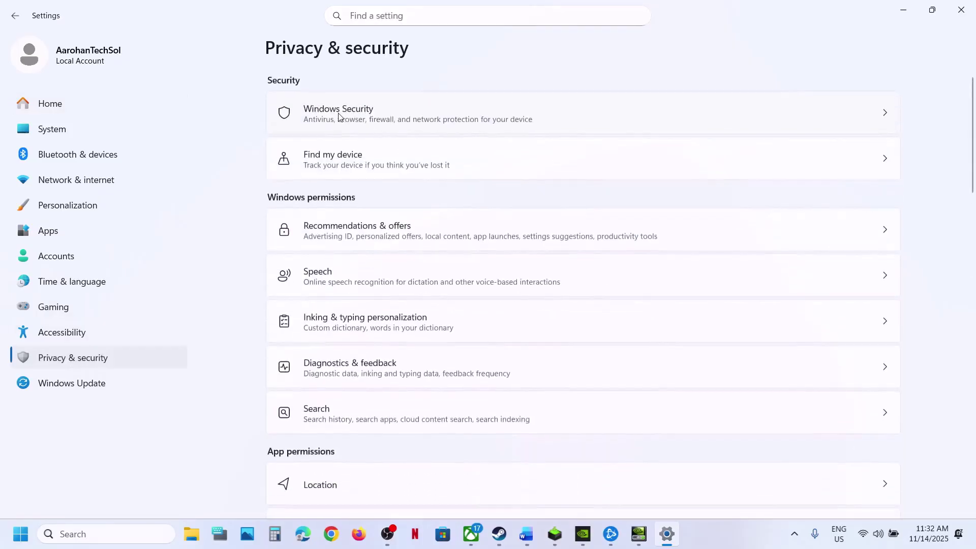
pyautogui.click(587, 116)
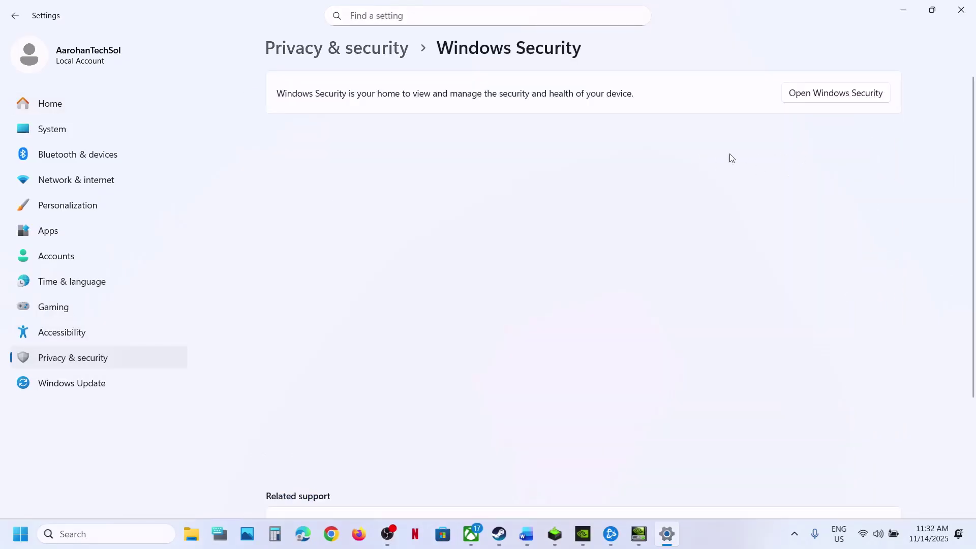
pyautogui.click(415, 168)
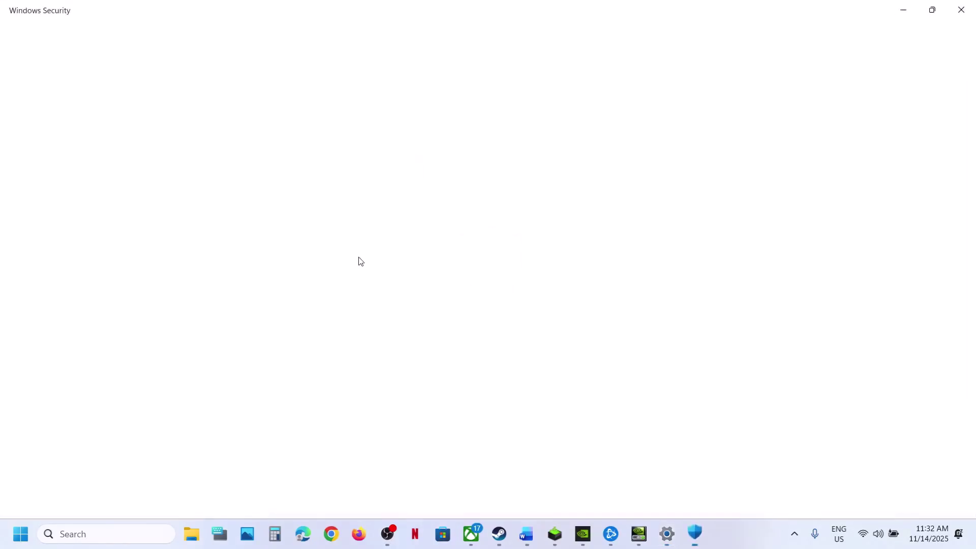
# Step: Open the list of apps allowed through Controlled folder access under Ransomware protection, granting the administrator permission
pyautogui.scroll(-3, 359, 259)
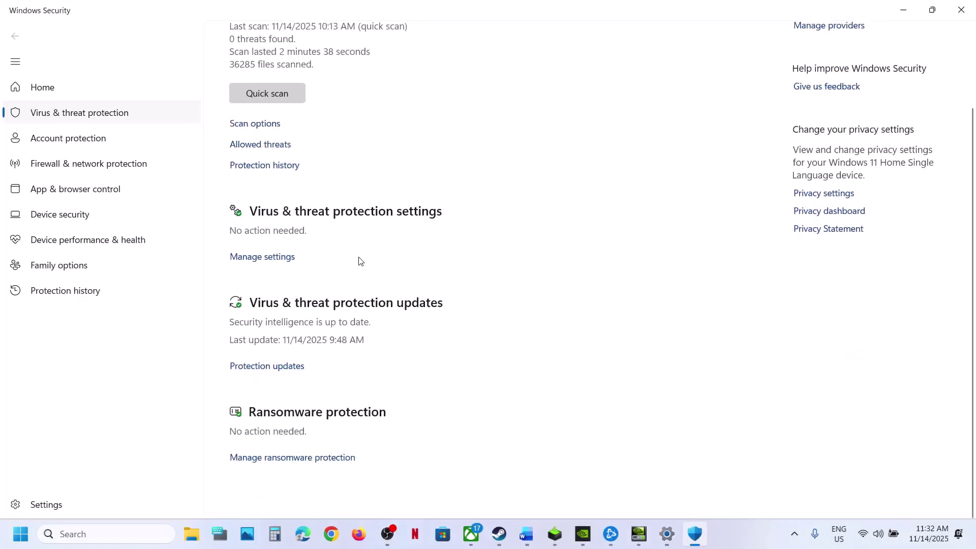
pyautogui.click(301, 470)
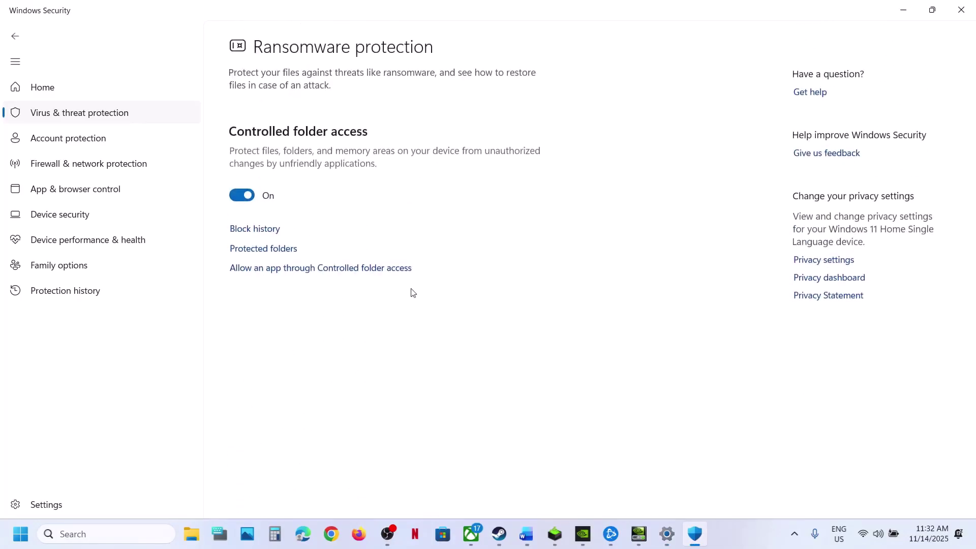
pyautogui.click(277, 270)
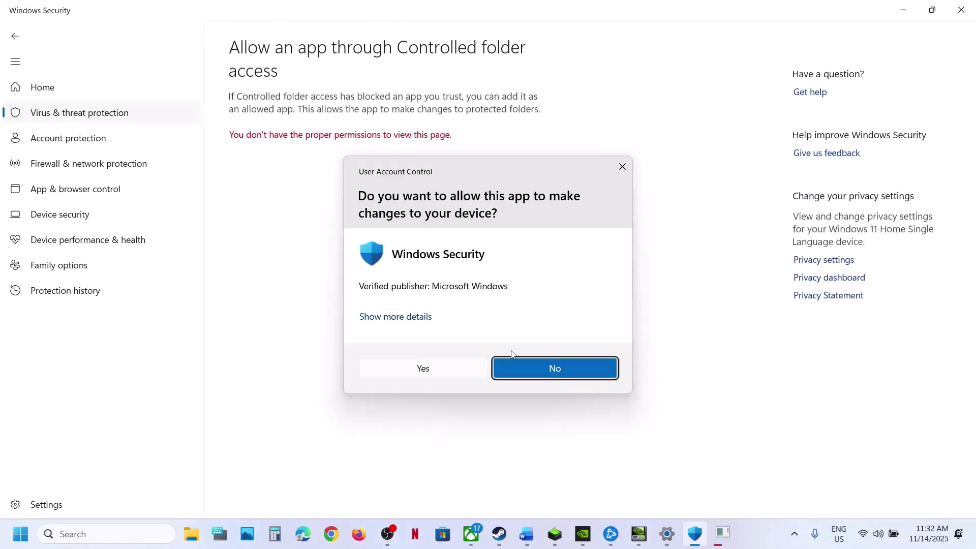
pyautogui.click(440, 376)
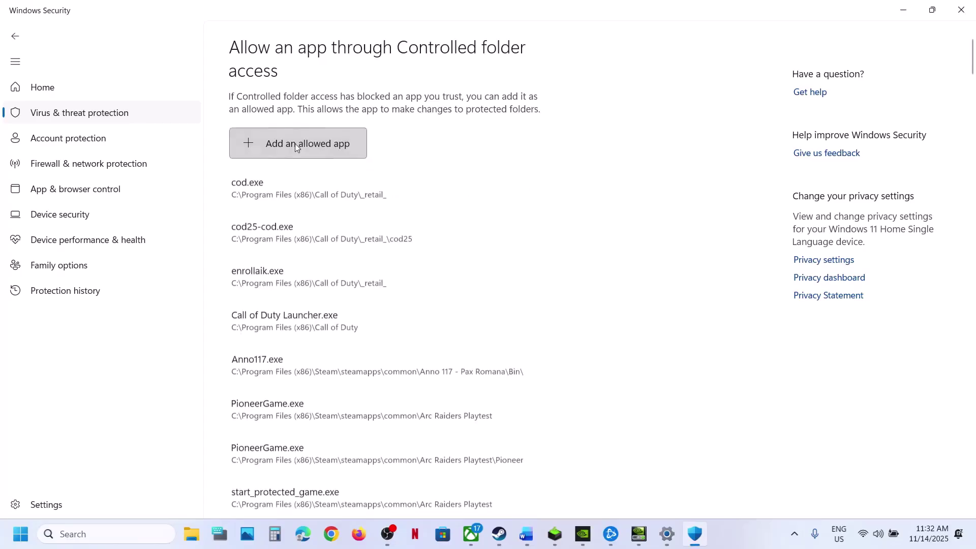
# Step: Add the cod application from the Steam Call of Duty HQ folder to the apps allowed through Controlled folder access
pyautogui.click(296, 145)
pyautogui.click(306, 191)
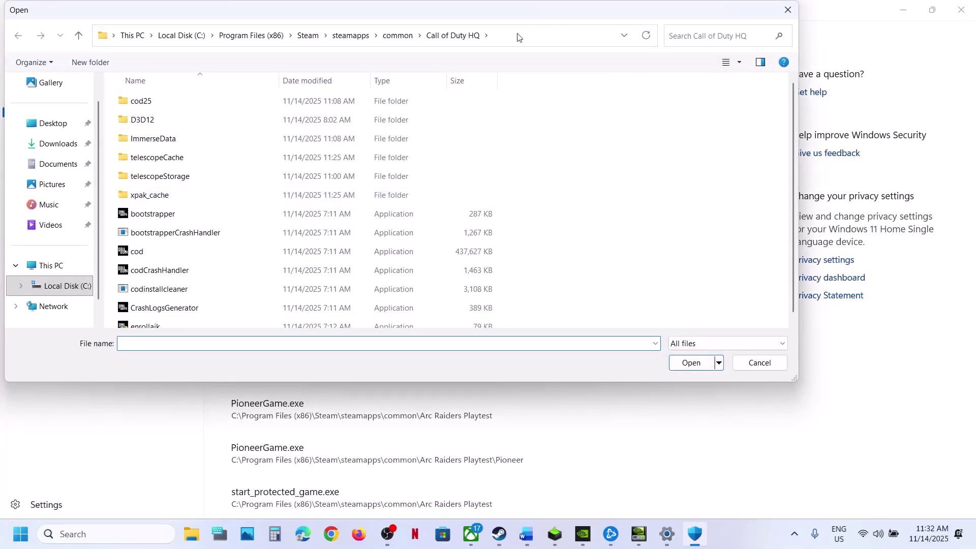
pyautogui.click(517, 36)
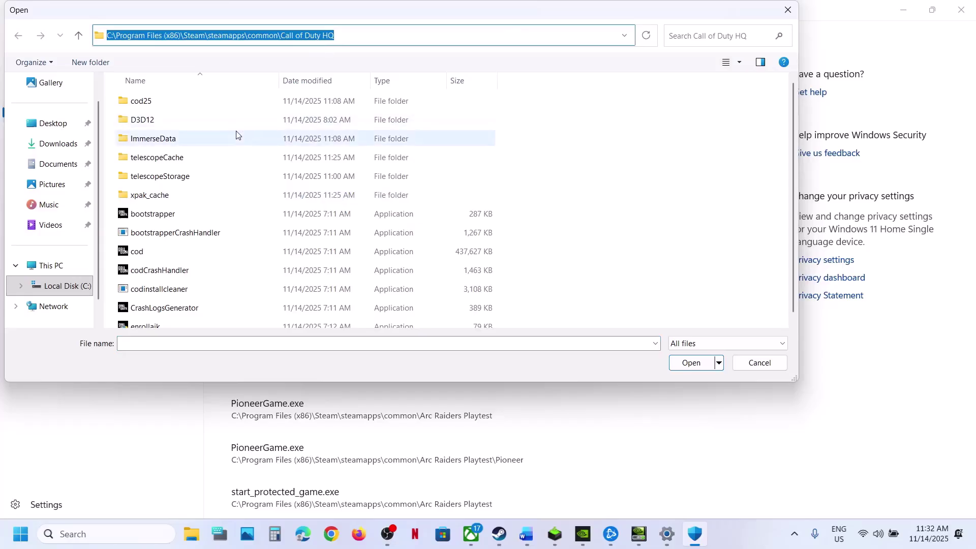
pyautogui.click(78, 35)
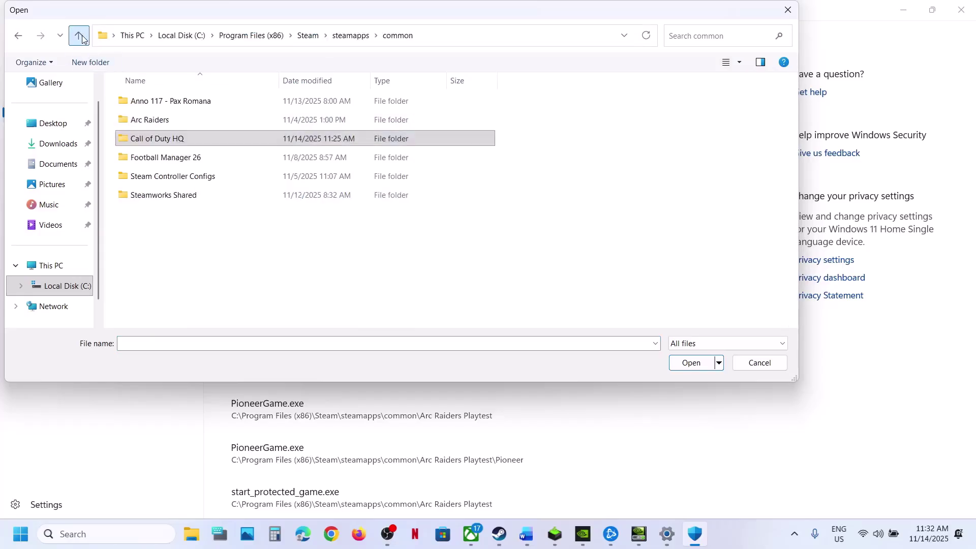
pyautogui.doubleClick(182, 142)
pyautogui.scroll(-1, 152, 224)
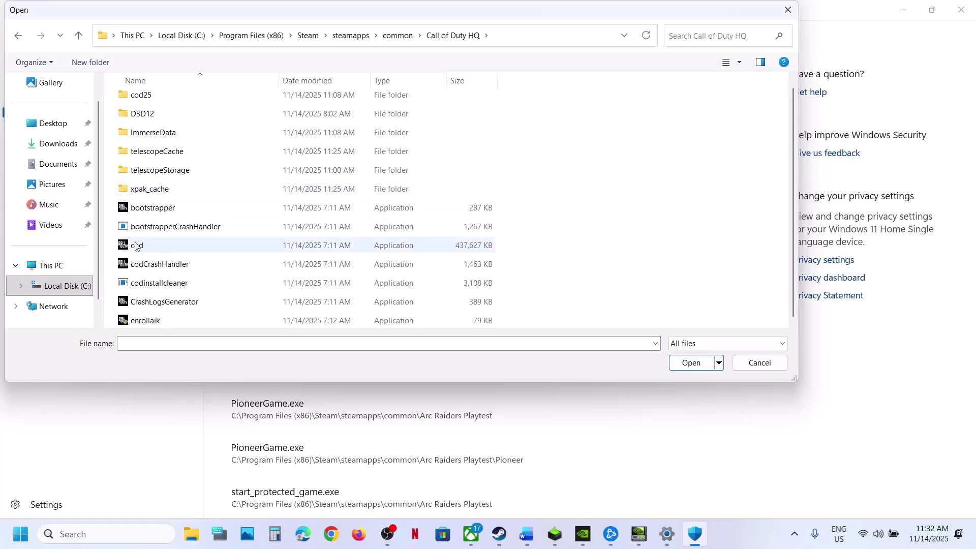
pyautogui.click(129, 253)
pyautogui.click(678, 363)
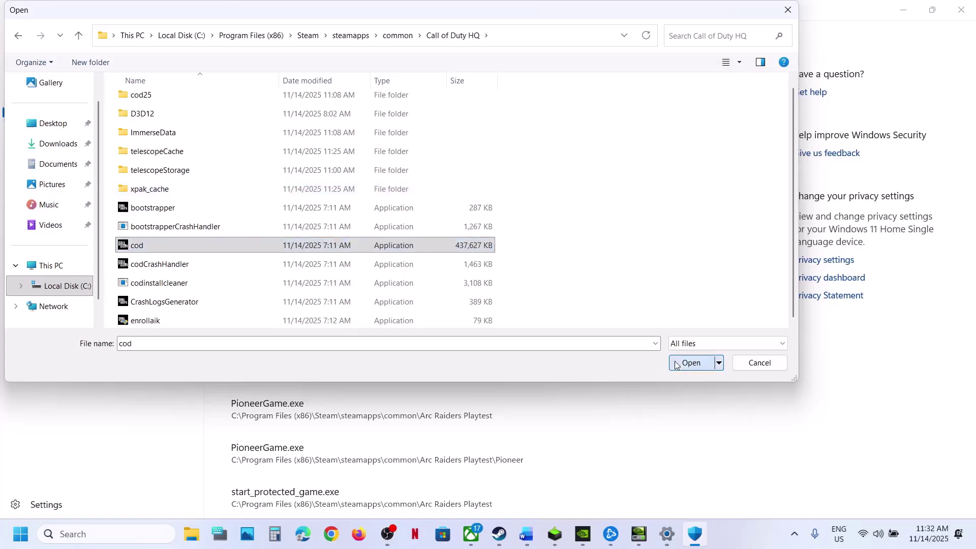
# Step: Add the enrollaik application from the Call of Duty HQ folder as another allowed app
pyautogui.click(322, 142)
pyautogui.click(304, 195)
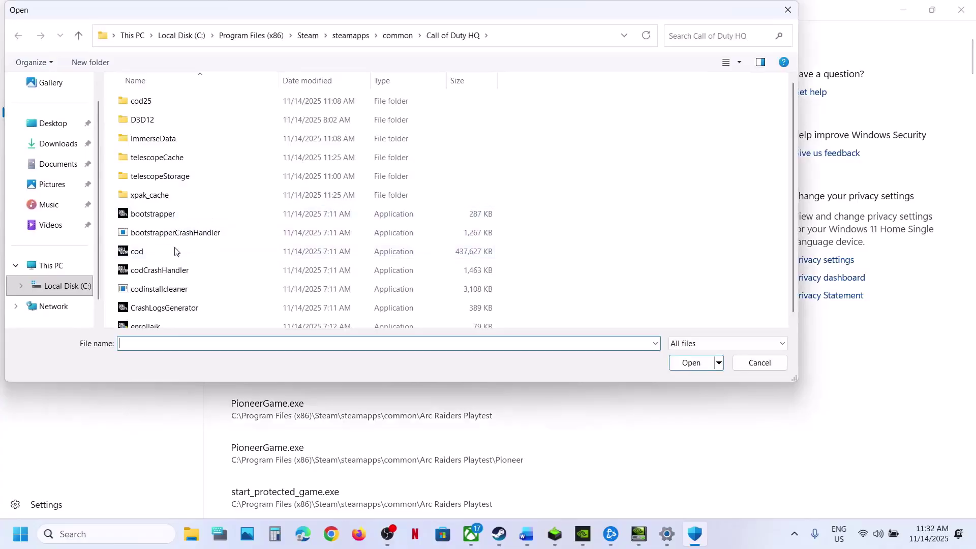
pyautogui.scroll(-1, 172, 282)
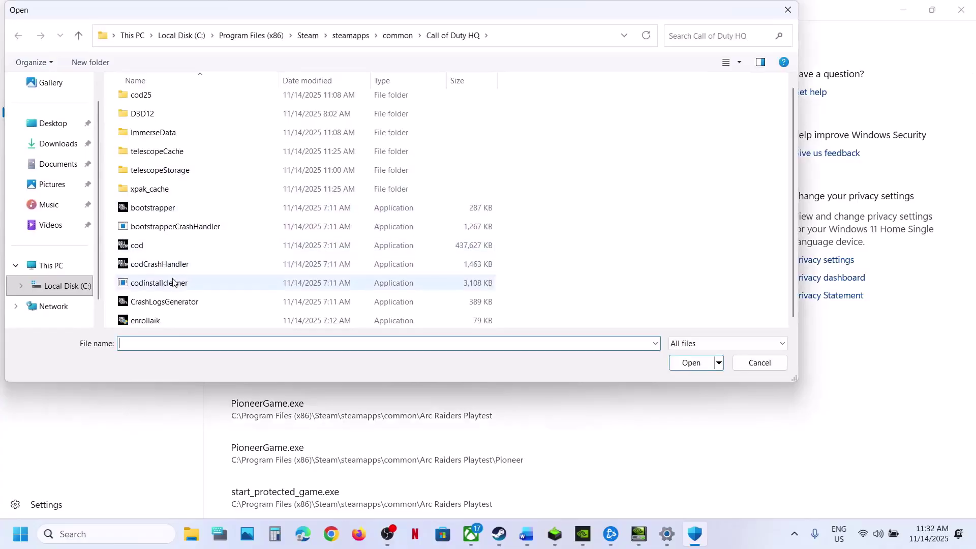
pyautogui.doubleClick(147, 320)
# Step: Check the Call of Duty HQ folder and its cod25 and main subfolders for further executables to allow, and close the file browser
pyautogui.click(340, 133)
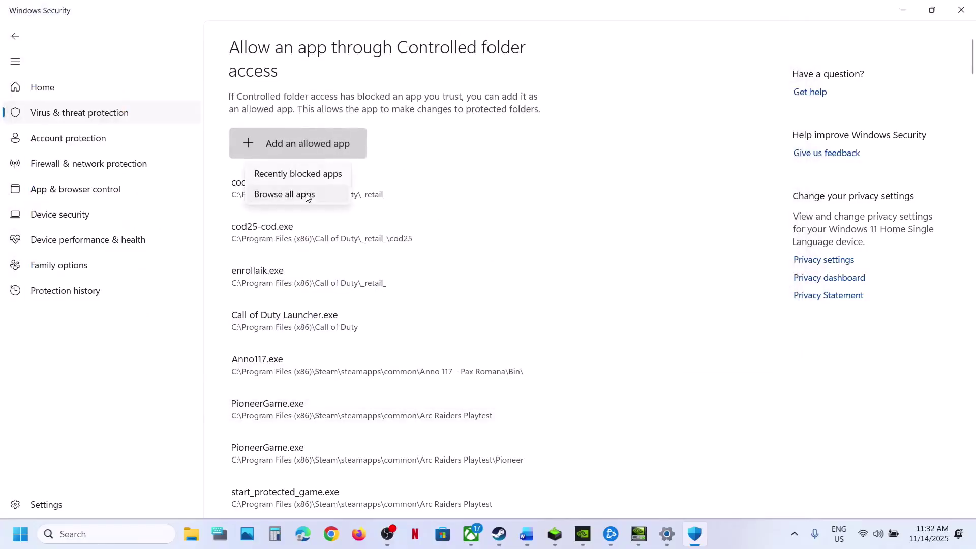
pyautogui.click(306, 193)
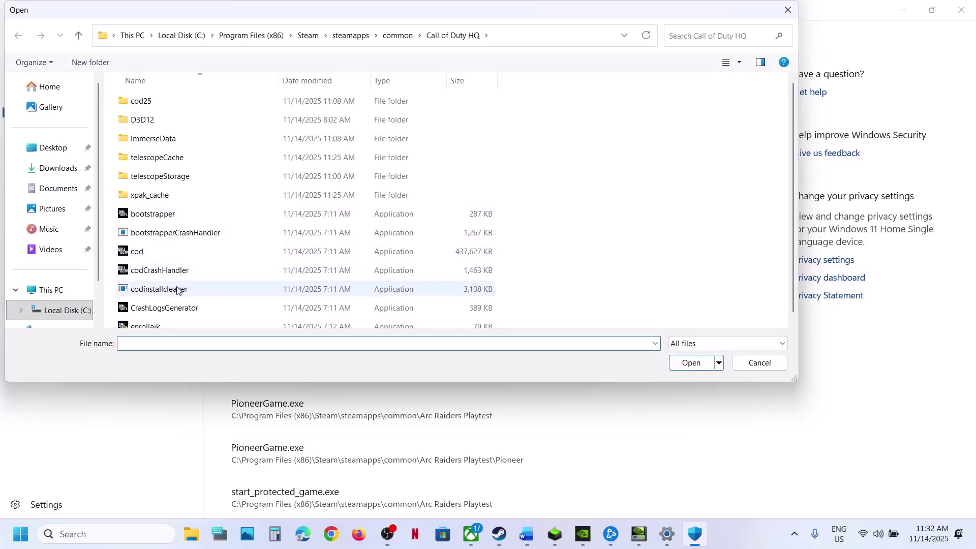
pyautogui.scroll(-1, 232, 258)
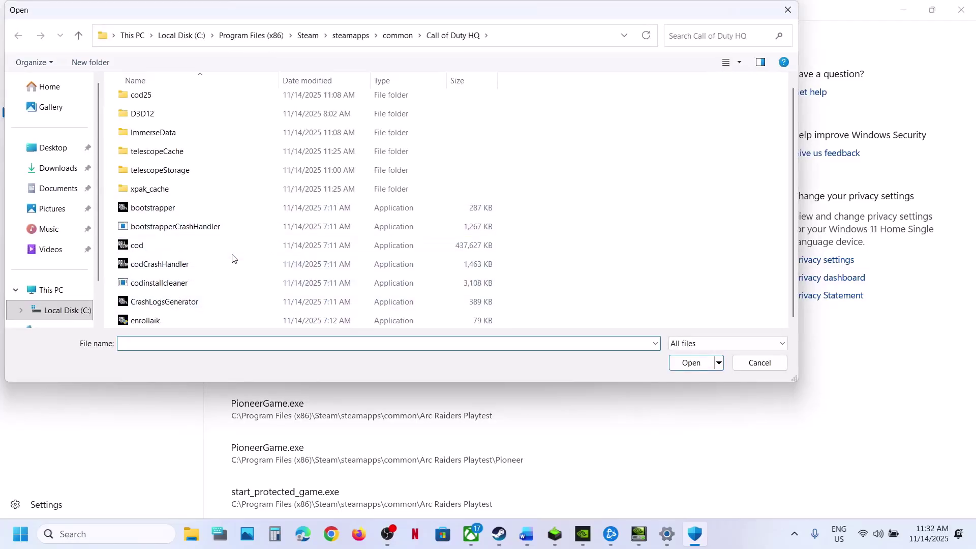
pyautogui.scroll(1, 304, 194)
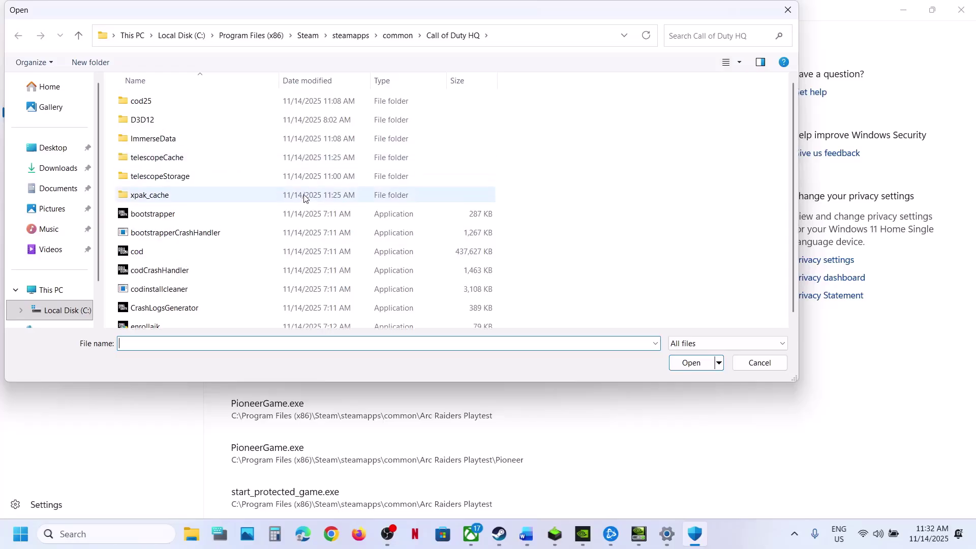
pyautogui.doubleClick(199, 100)
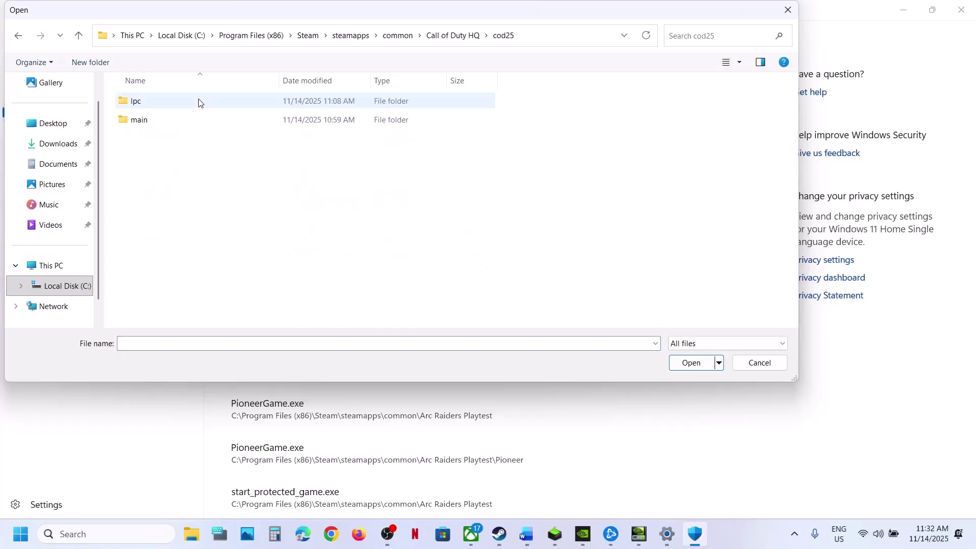
pyautogui.doubleClick(148, 120)
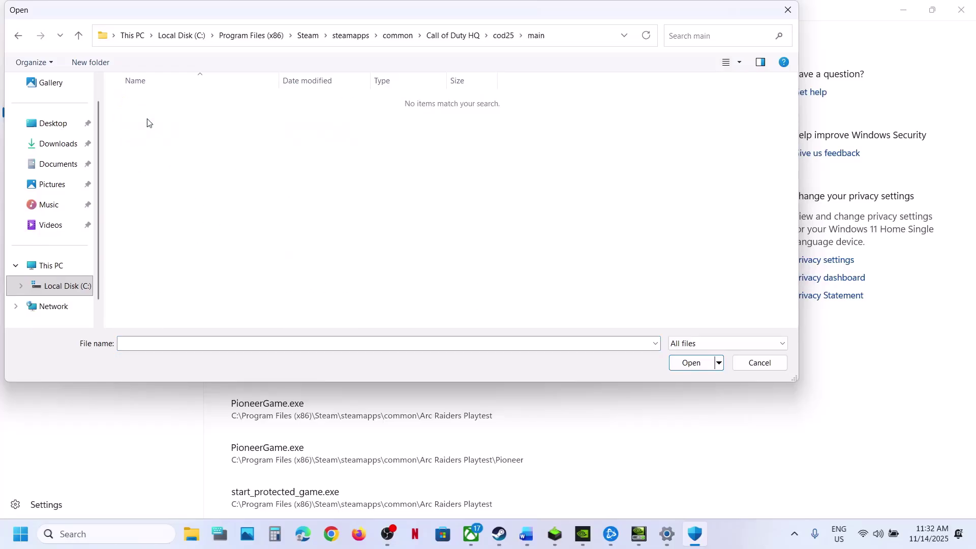
pyautogui.click(78, 39)
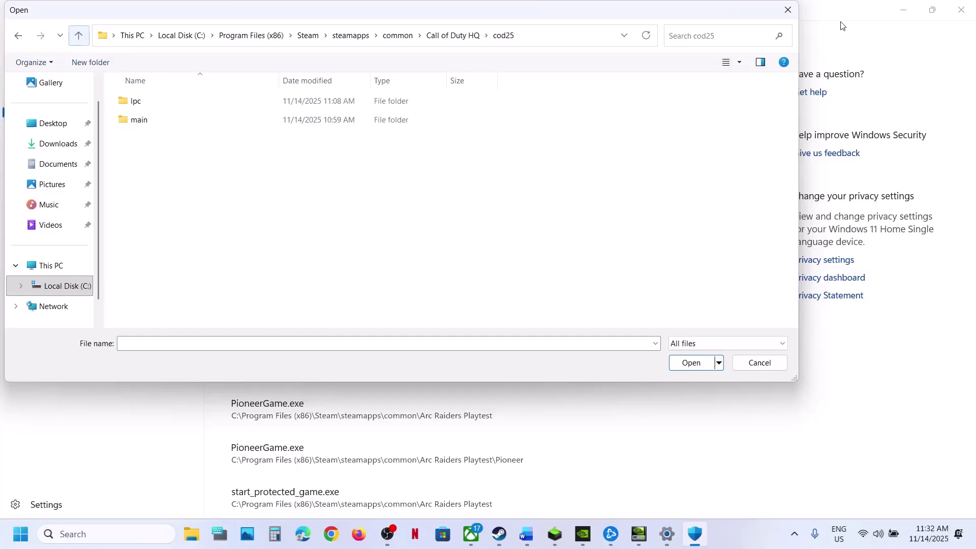
pyautogui.click(787, 10)
# Step: Open the Control Panel and go to the list of apps allowed through Windows Defender Firewall
pyautogui.click(98, 535)
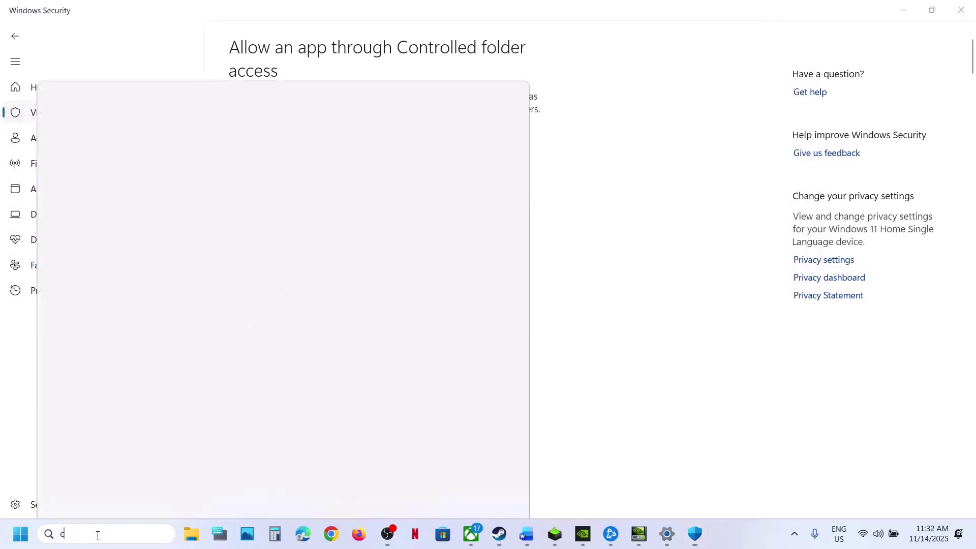
pyautogui.write('control')
pyautogui.press('Return')
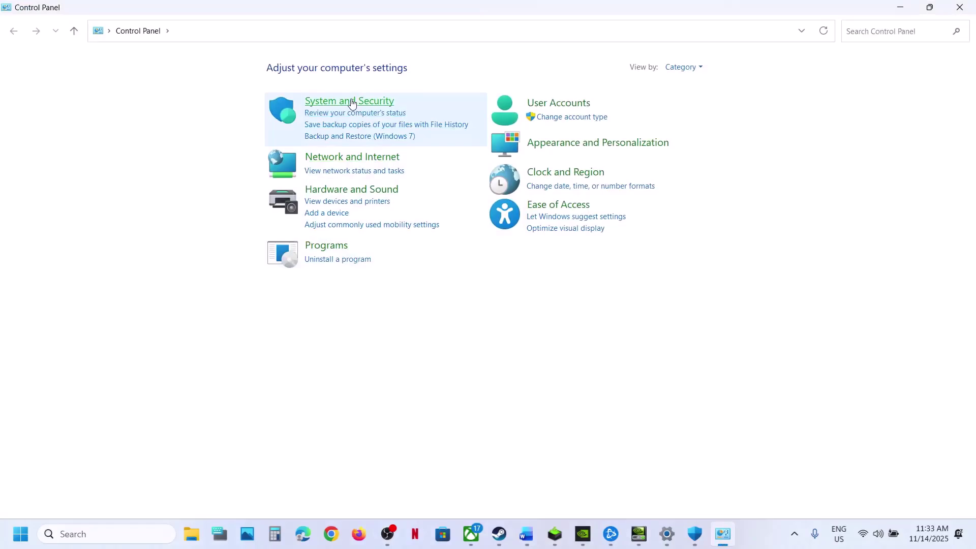
pyautogui.click(349, 101)
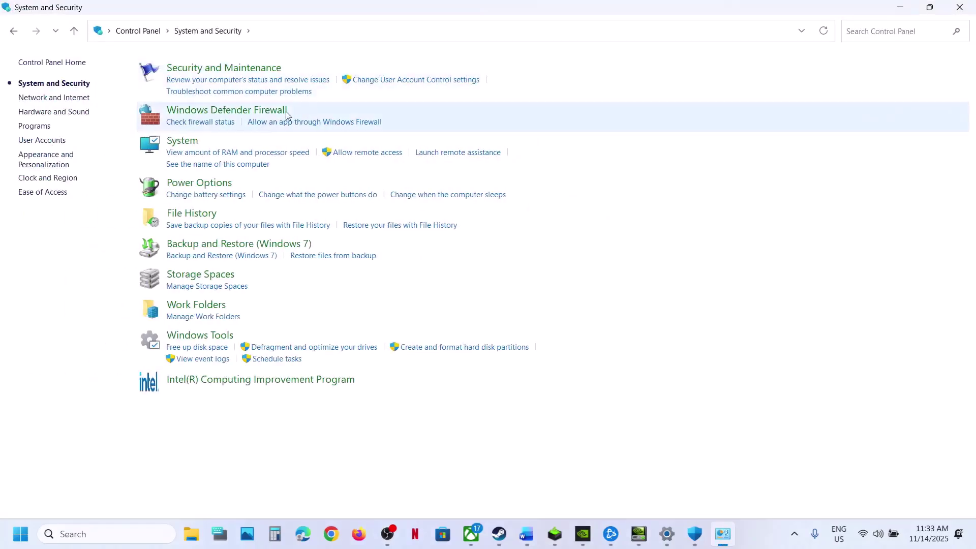
pyautogui.click(216, 111)
pyautogui.click(63, 105)
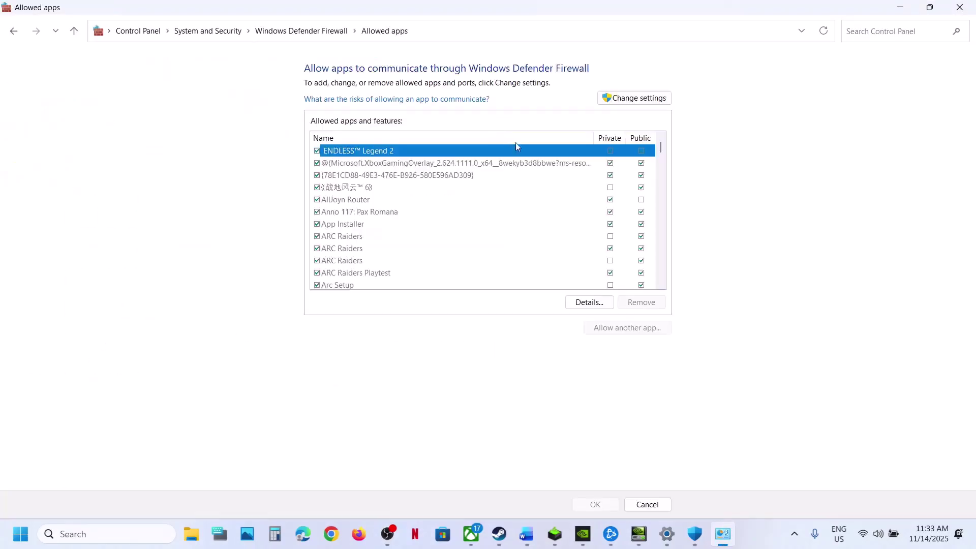
# Step: Start adding another app to the firewall's allowed list and browse to the Call of Duty HQ folder in steamapps\common
pyautogui.click(604, 100)
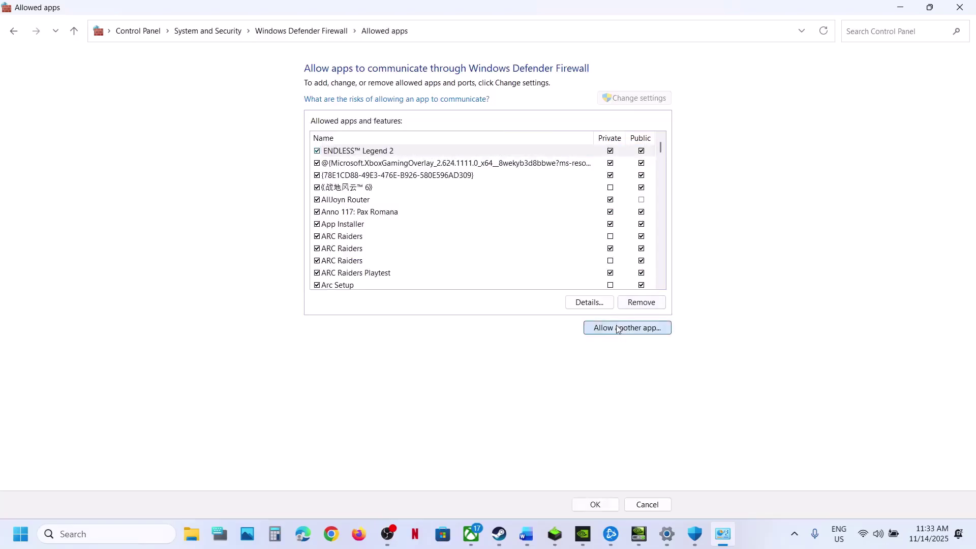
pyautogui.click(616, 325)
pyautogui.click(574, 326)
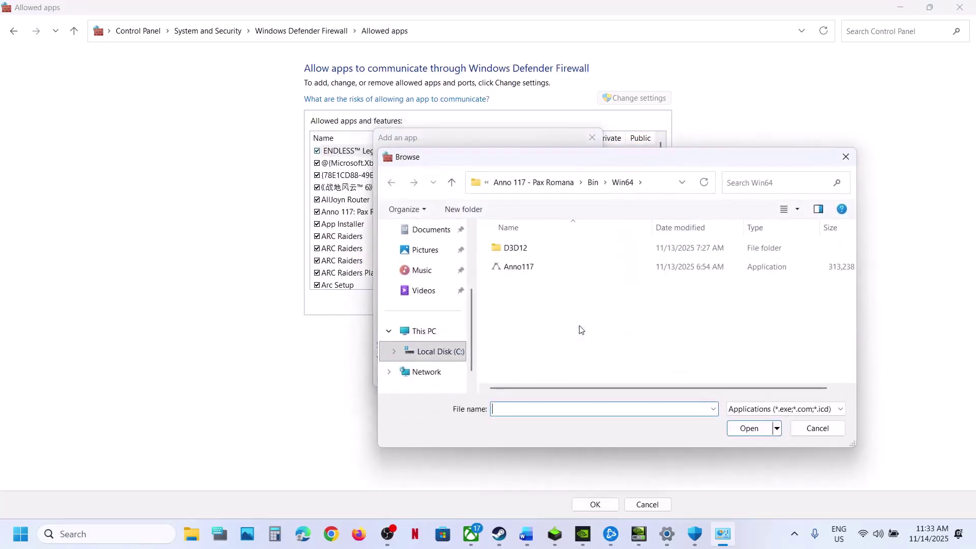
pyautogui.click(516, 184)
pyautogui.click(506, 183)
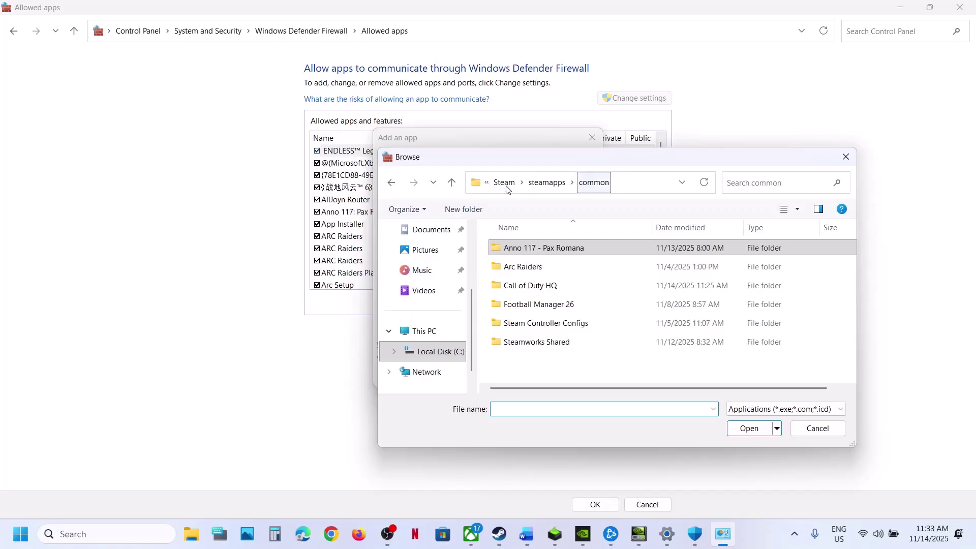
pyautogui.doubleClick(538, 289)
# Step: Try to add the cod application to the apps allowed through the firewall, and close the Add an app dialog
pyautogui.scroll(-2, 538, 310)
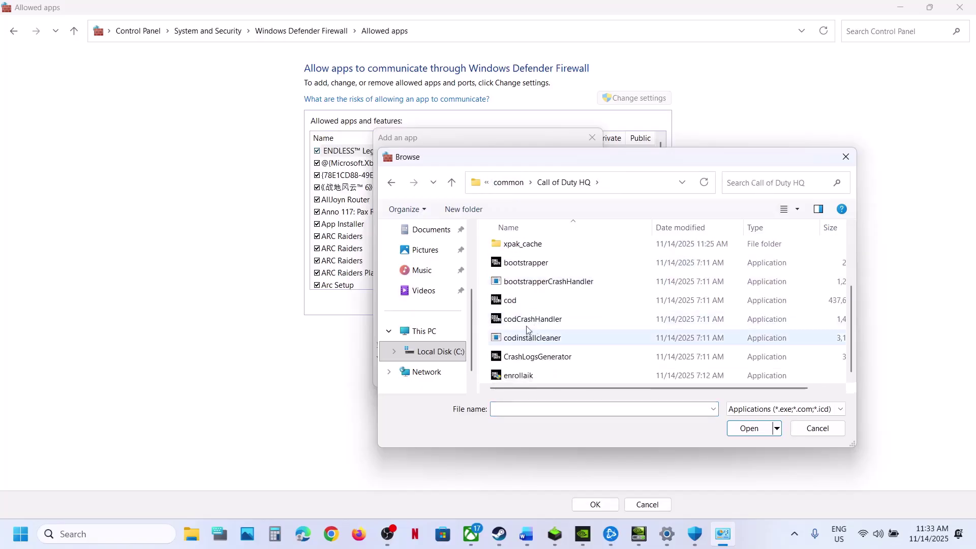
pyautogui.click(524, 302)
pyautogui.click(748, 428)
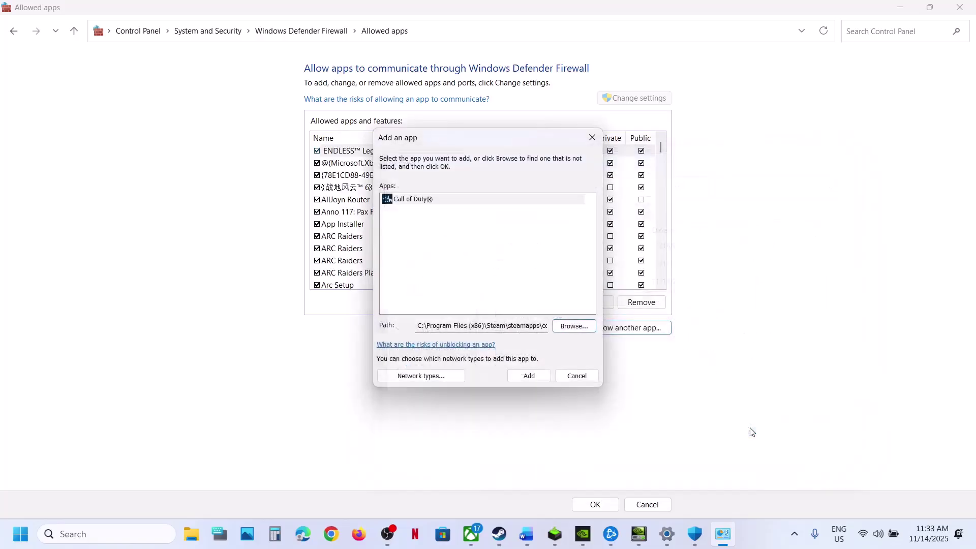
pyautogui.click(528, 377)
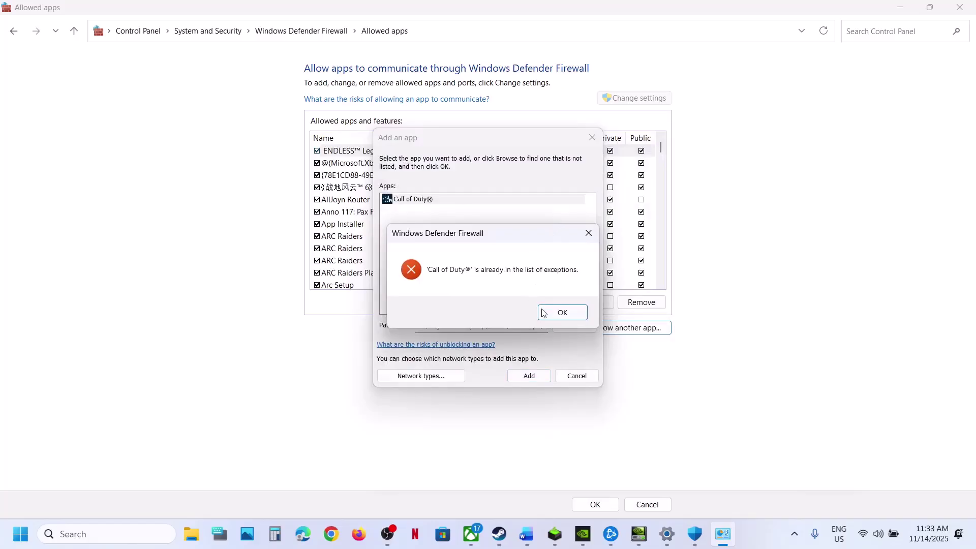
pyautogui.click(543, 312)
pyautogui.click(591, 138)
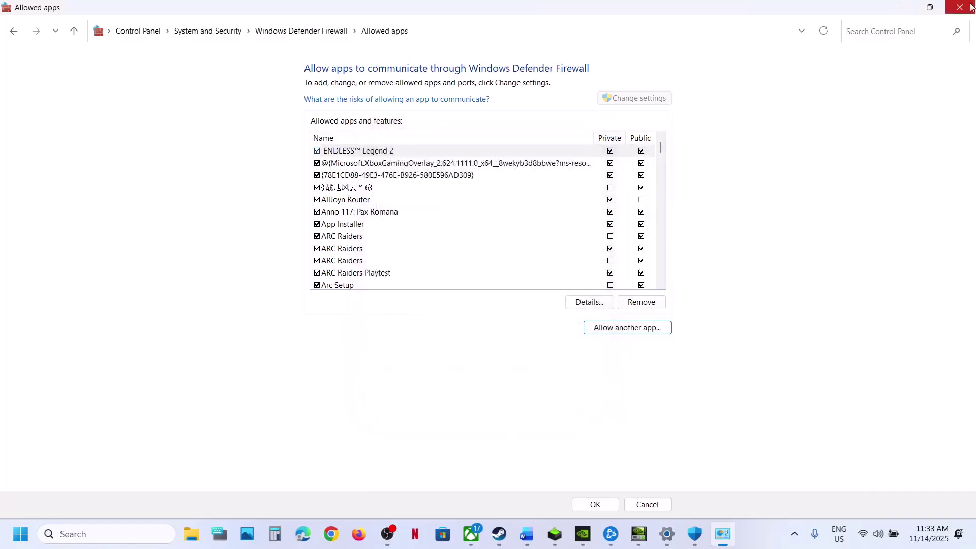
# Step: Close the Control Panel and Windows Security windows
pyautogui.click(960, 7)
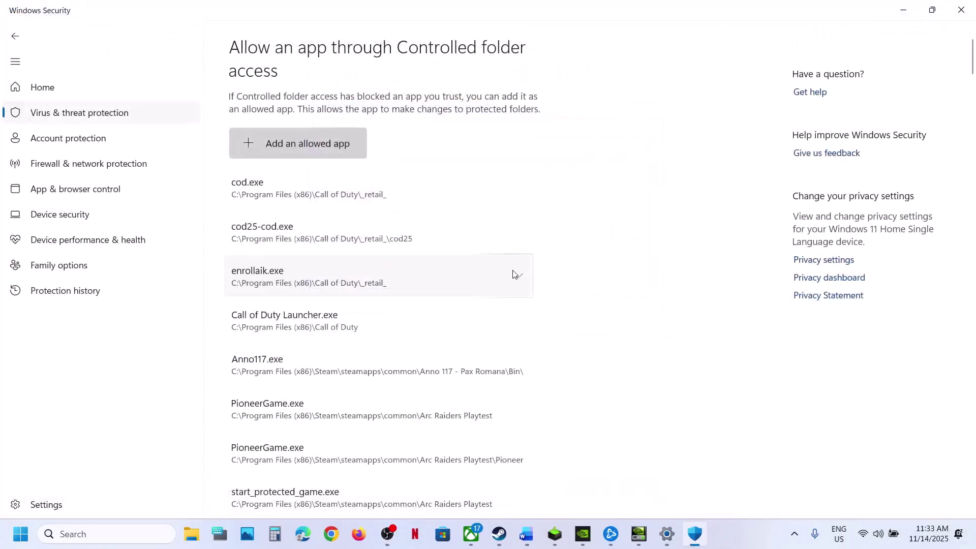
pyautogui.click(967, 10)
pyautogui.click(965, 15)
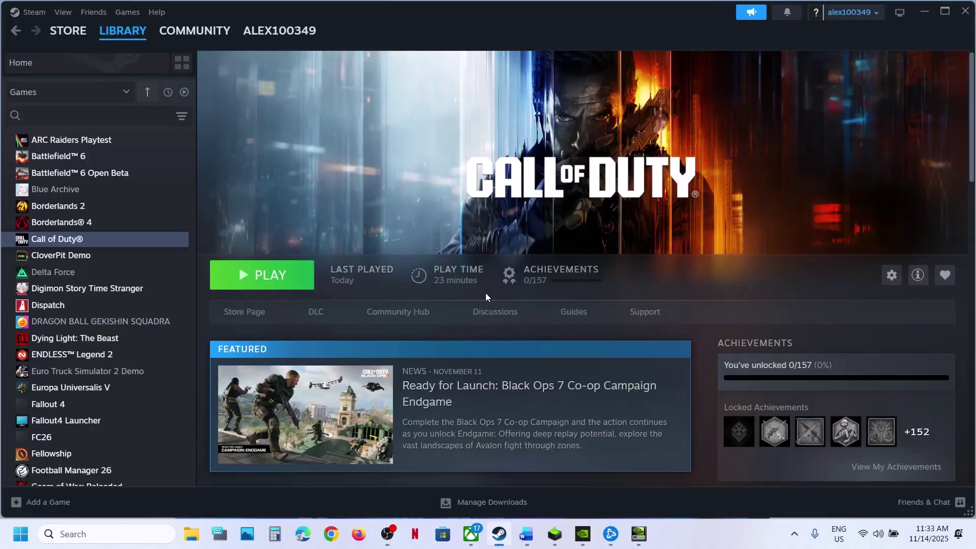
# Step: Switch to the Black Ops 7 document in Word, read from step 3 on to step 4, and minimize it
pyautogui.click(527, 537)
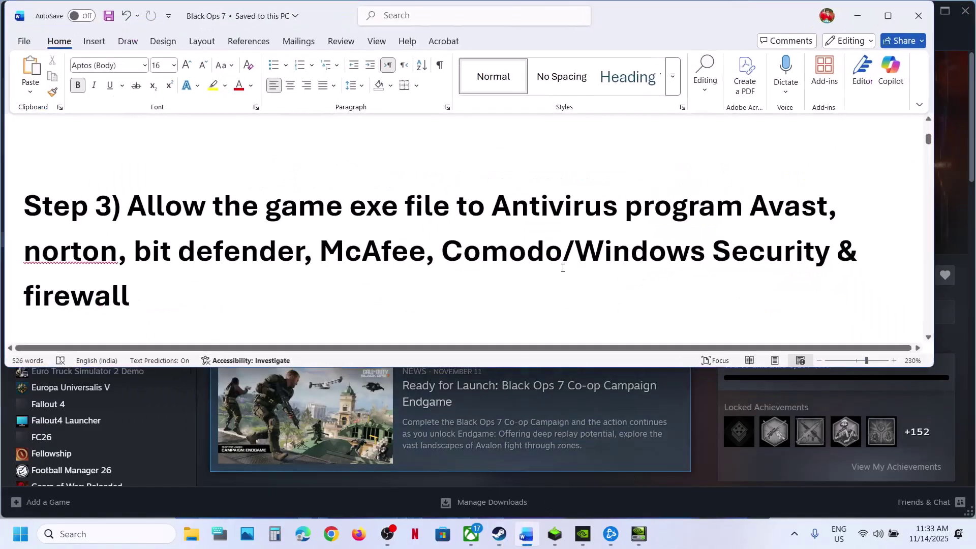
pyautogui.moveTo(740, 212); pyautogui.dragTo(713, 253)
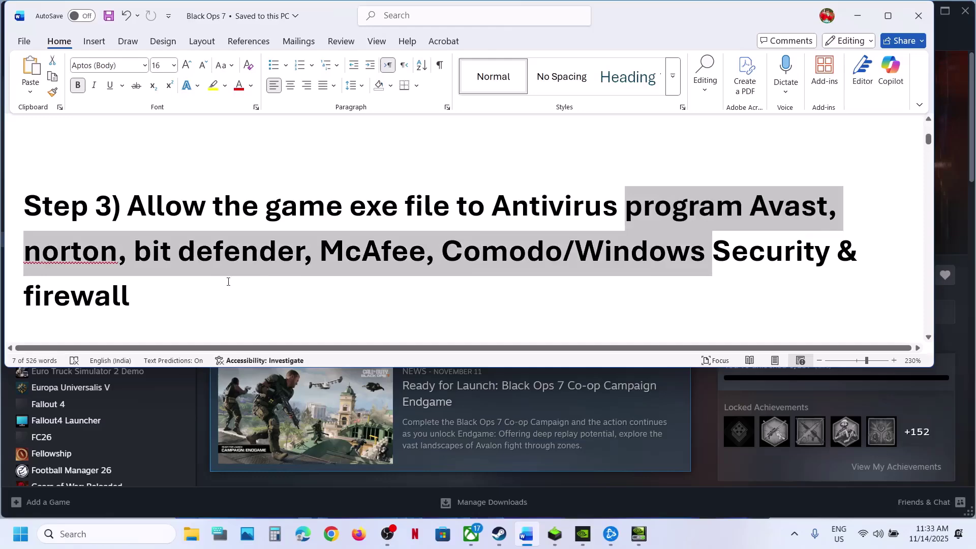
pyautogui.click(228, 297)
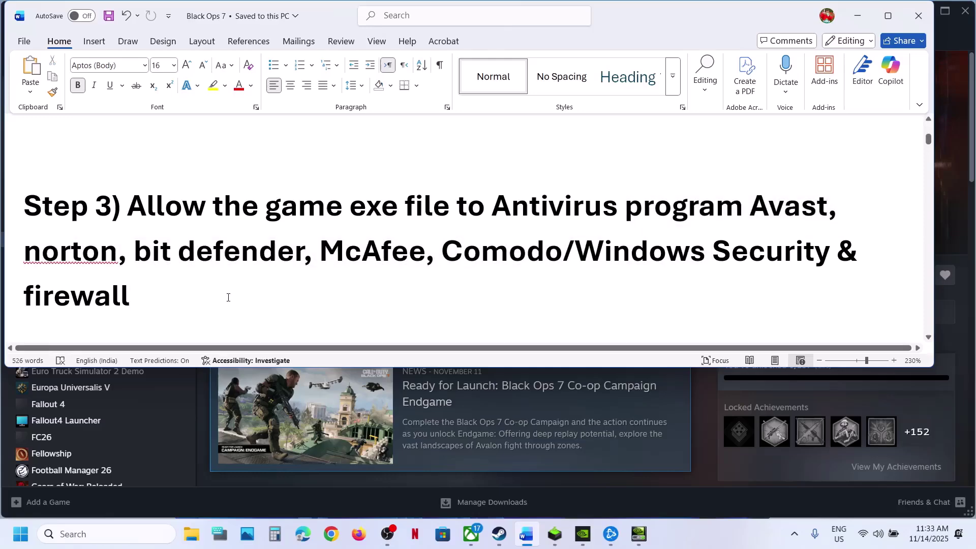
pyautogui.scroll(-3, 228, 297)
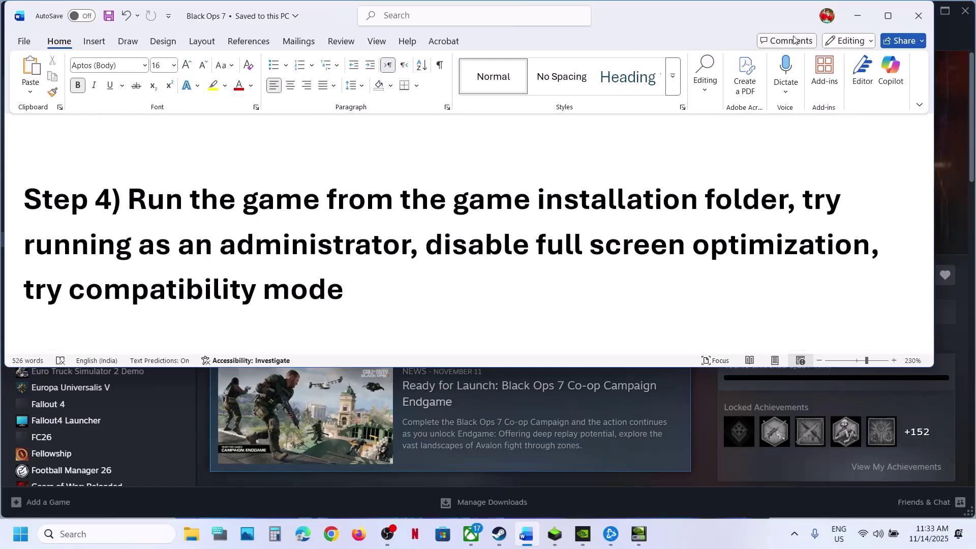
pyautogui.click(857, 16)
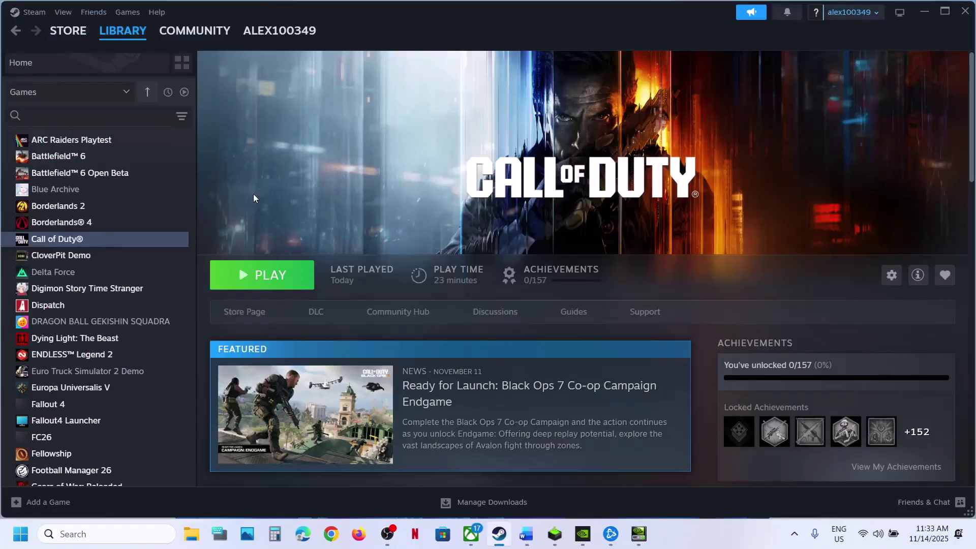
pyautogui.rightClick(106, 242)
pyautogui.moveTo(149, 319)
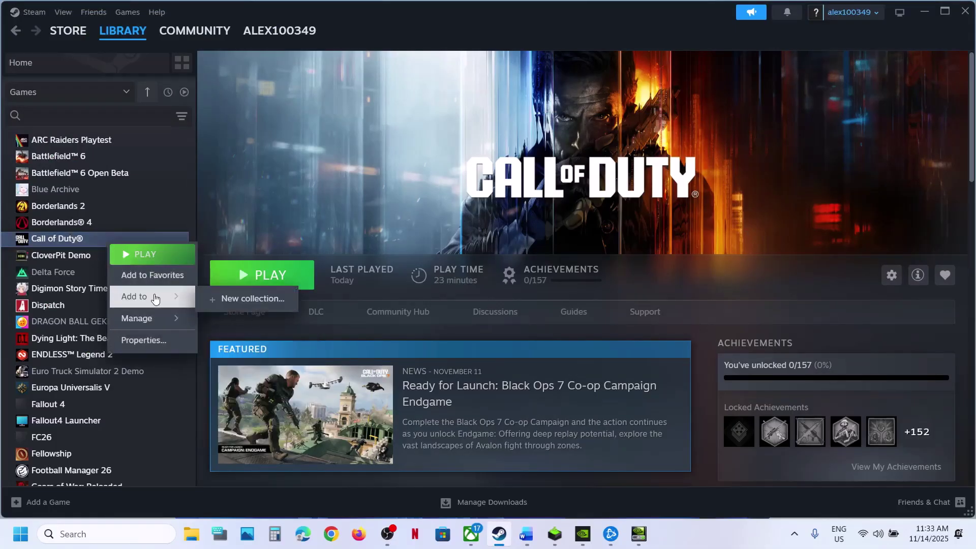
pyautogui.click(383, 200)
# Step: Examine which Black Ops 7 and Warzone content is marked for installation in Call of Duty's DLC list, and close it
pyautogui.scroll(-7, 811, 348)
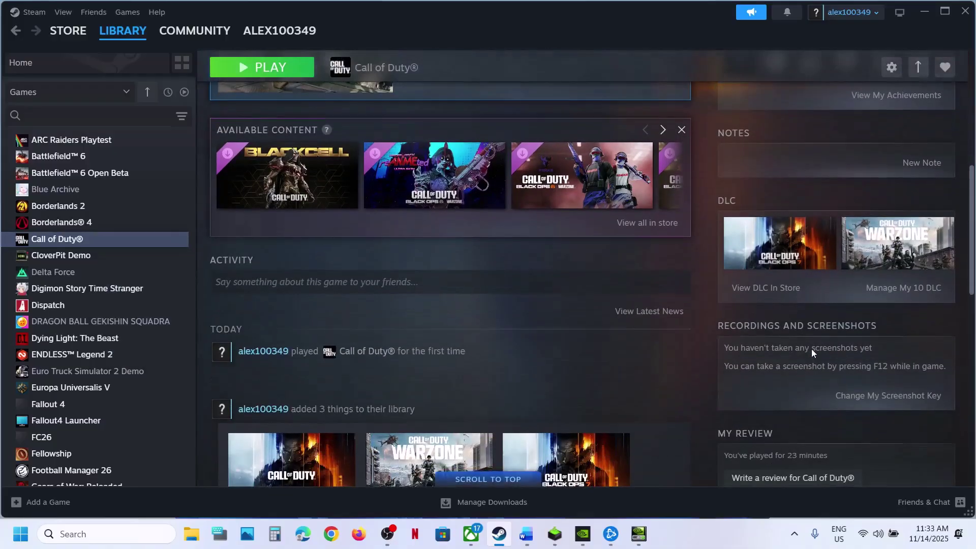
pyautogui.click(905, 287)
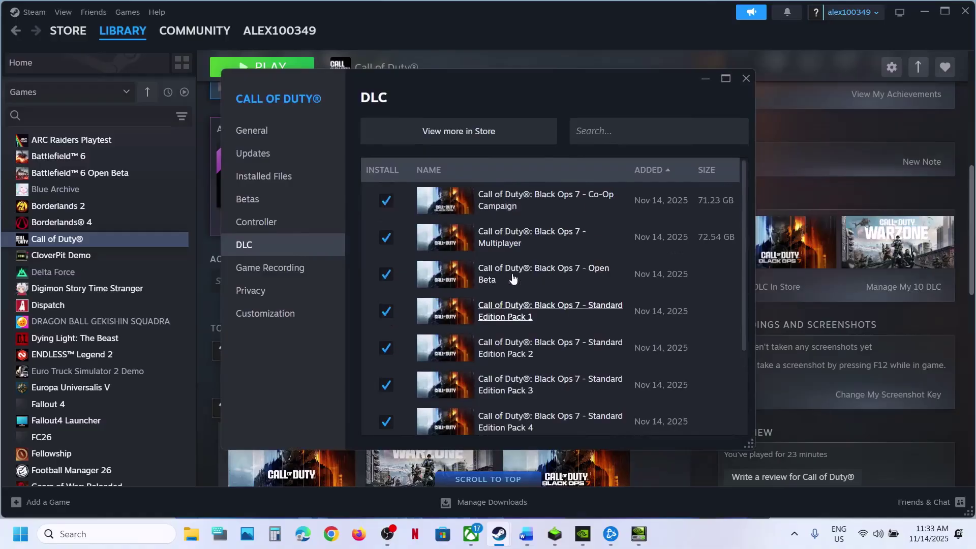
pyautogui.scroll(-3, 564, 331)
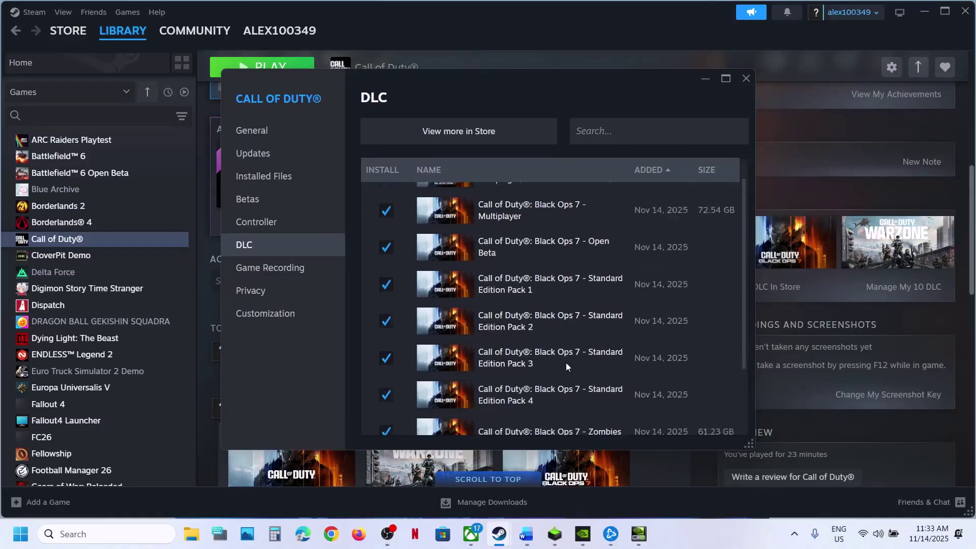
pyautogui.scroll(-1, 563, 370)
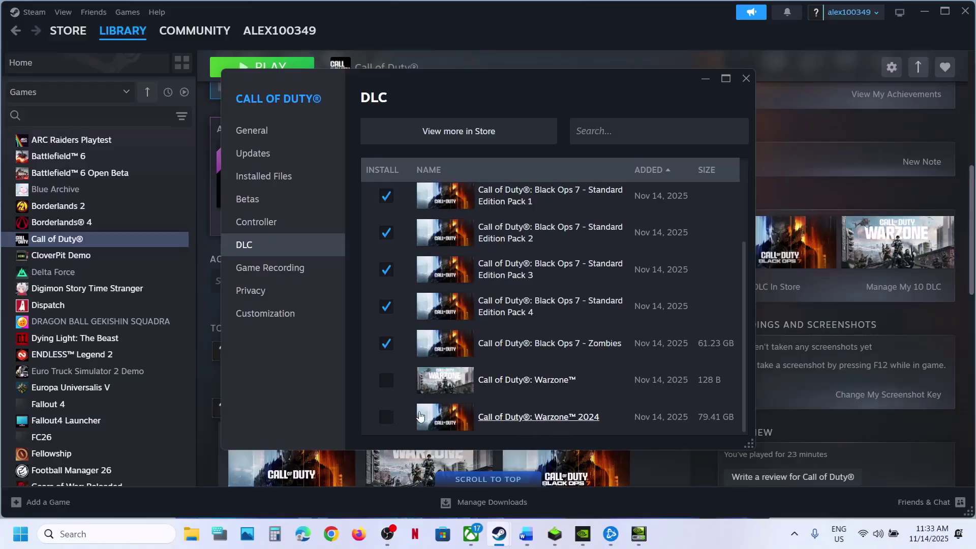
pyautogui.scroll(3, 478, 363)
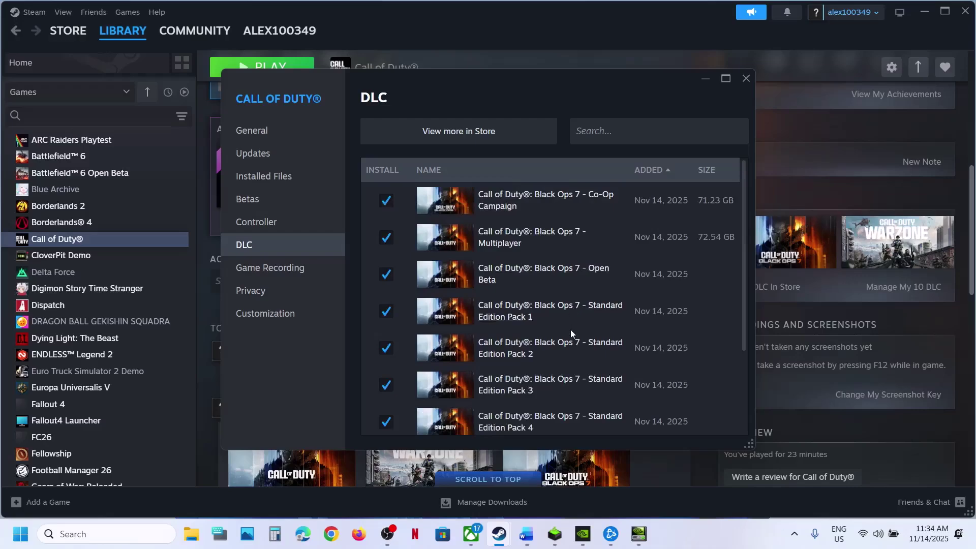
pyautogui.scroll(-3, 569, 333)
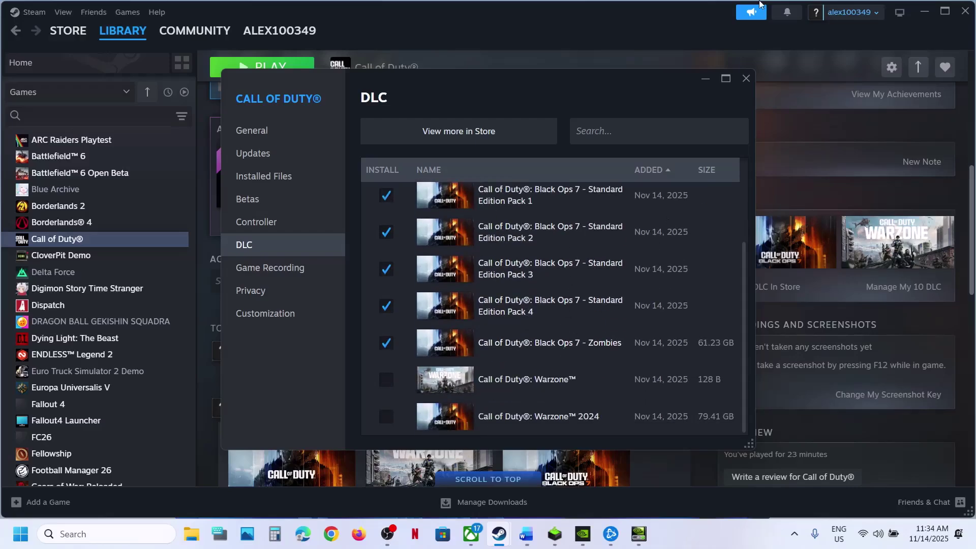
pyautogui.click(746, 76)
# Step: Switch to Battle.net, examine the install content options in Call of Duty's game settings, and close the settings
pyautogui.click(610, 533)
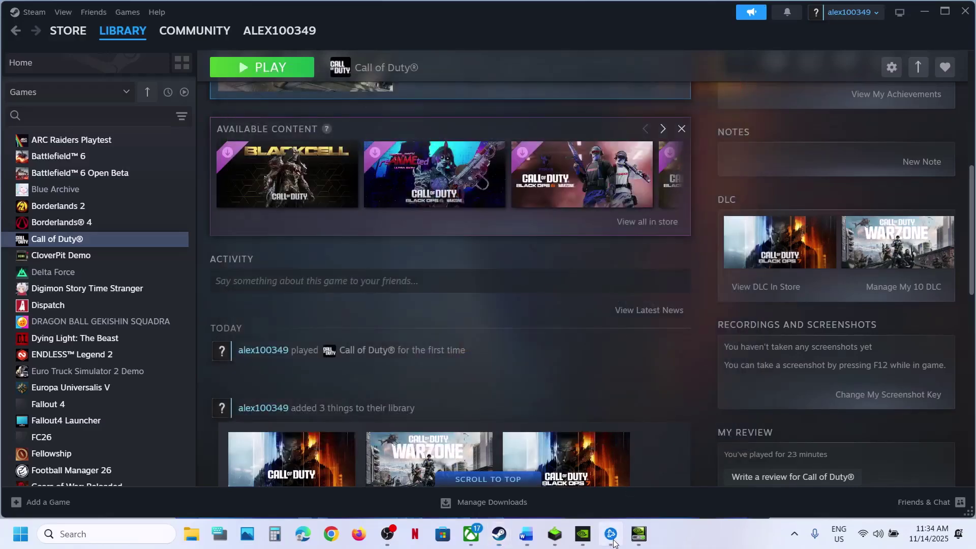
pyautogui.click(185, 449)
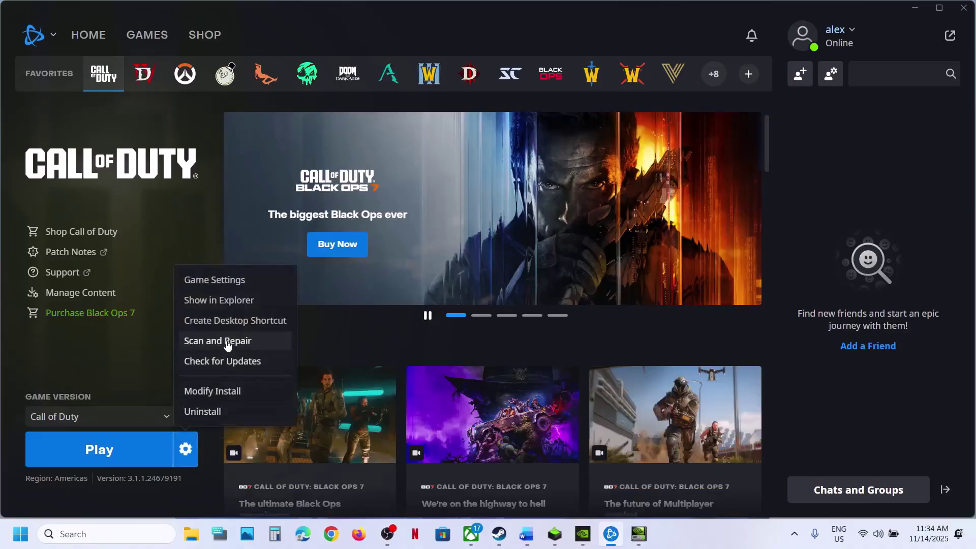
pyautogui.click(216, 279)
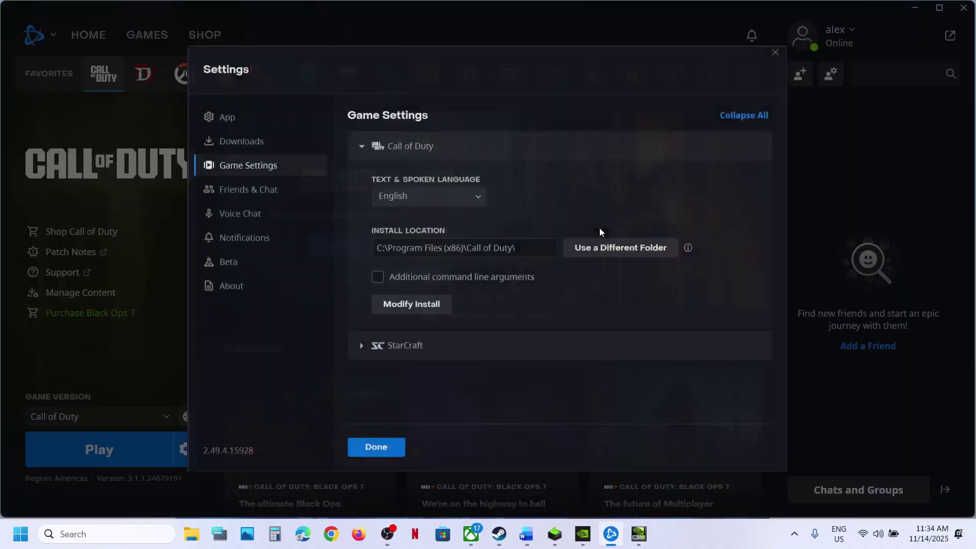
pyautogui.click(411, 310)
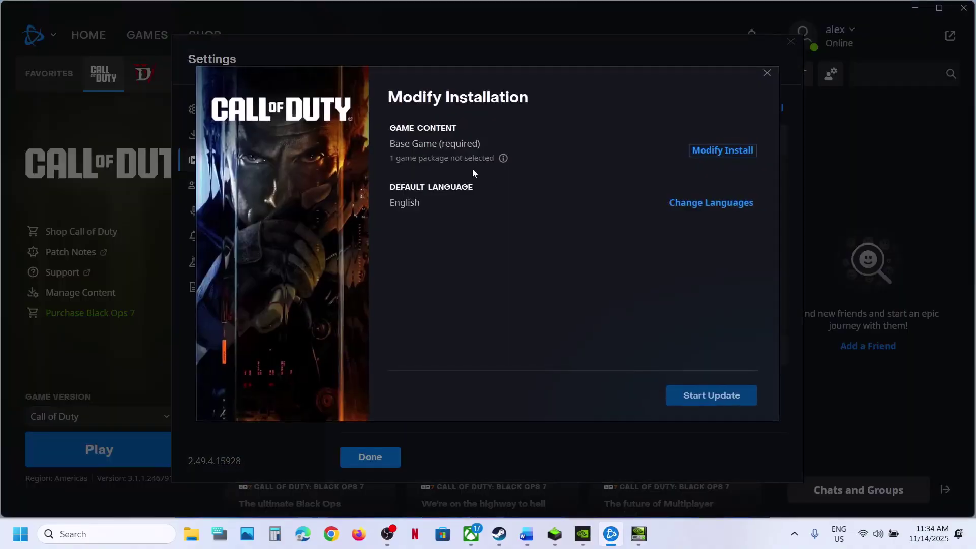
pyautogui.click(715, 151)
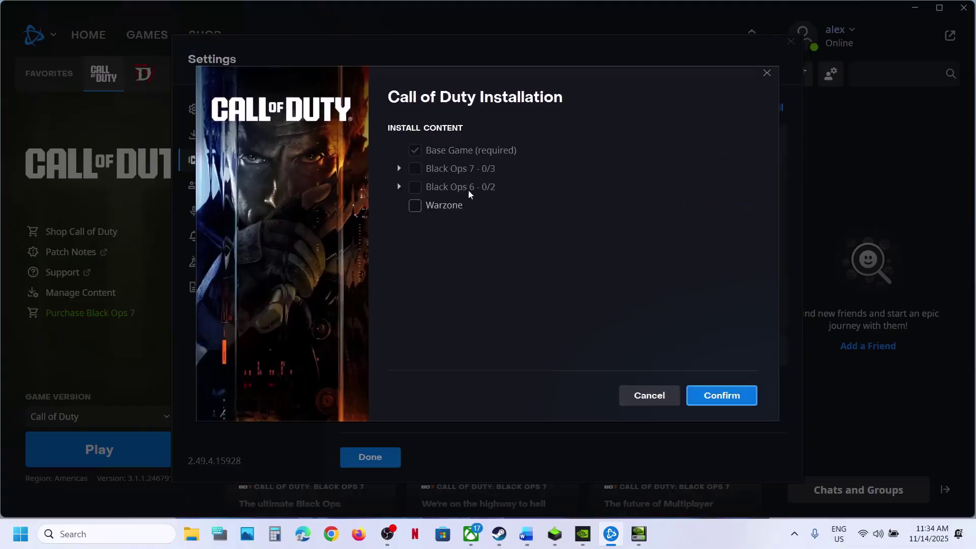
pyautogui.click(767, 75)
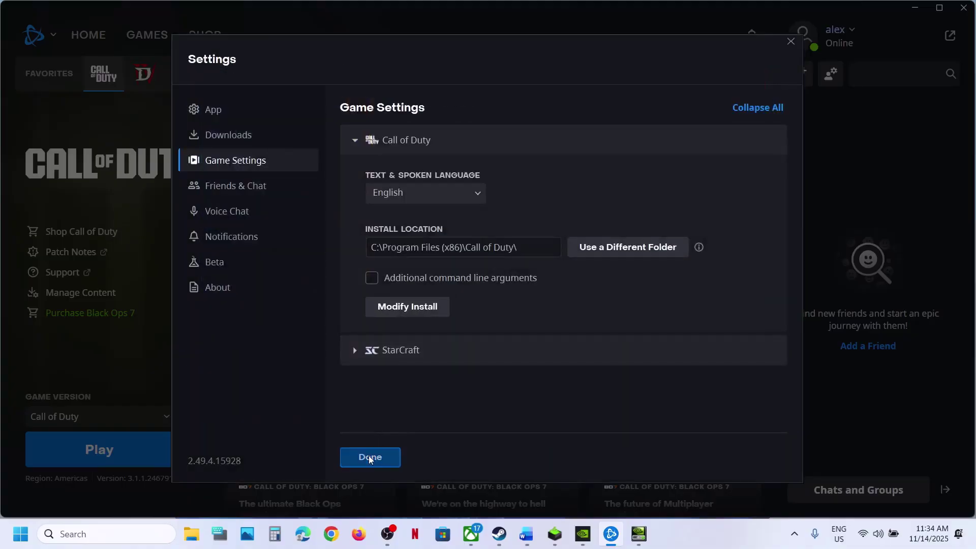
pyautogui.click(368, 456)
# Step: Check step 4 in the Word document, switch to Steam, and open Call of Duty's local files folder
pyautogui.click(527, 534)
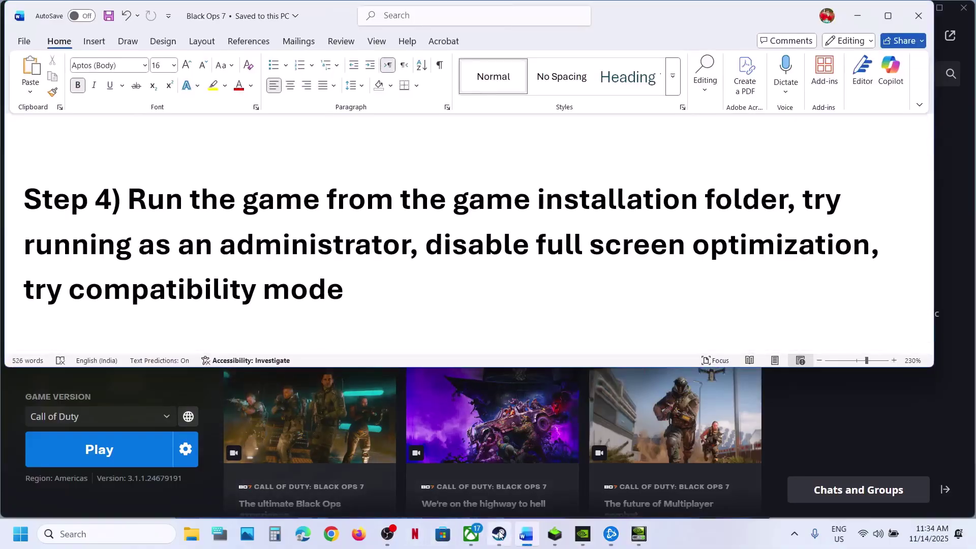
pyautogui.moveTo(499, 534)
pyautogui.click(487, 489)
pyautogui.rightClick(99, 244)
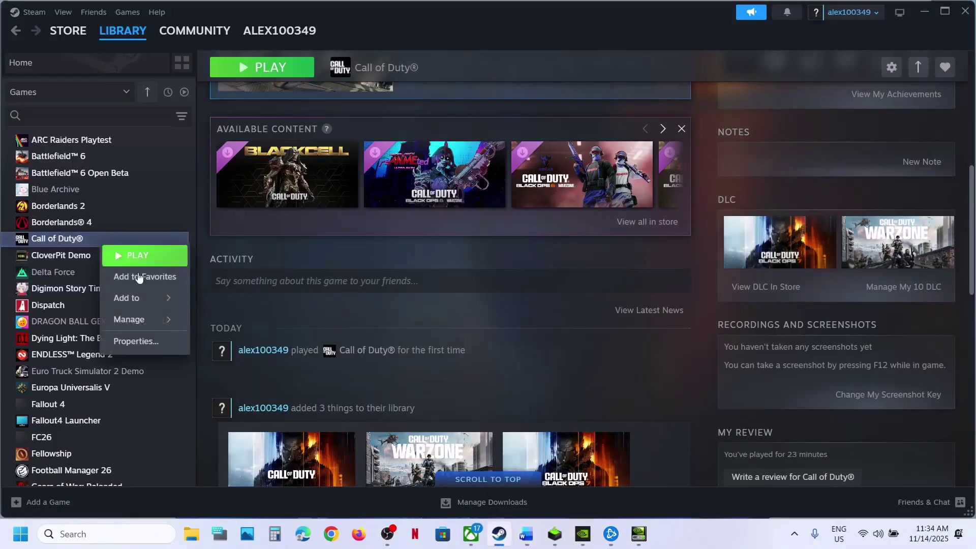
pyautogui.moveTo(149, 317)
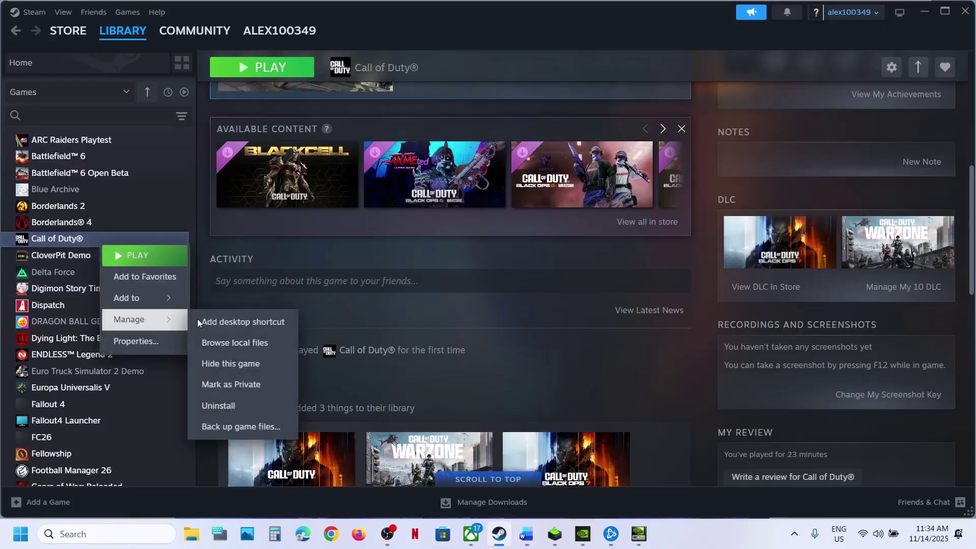
pyautogui.click(232, 343)
# Step: Set the cod application in the Call of Duty HQ folder to run as an administrator and save its properties
pyautogui.scroll(-4, 116, 375)
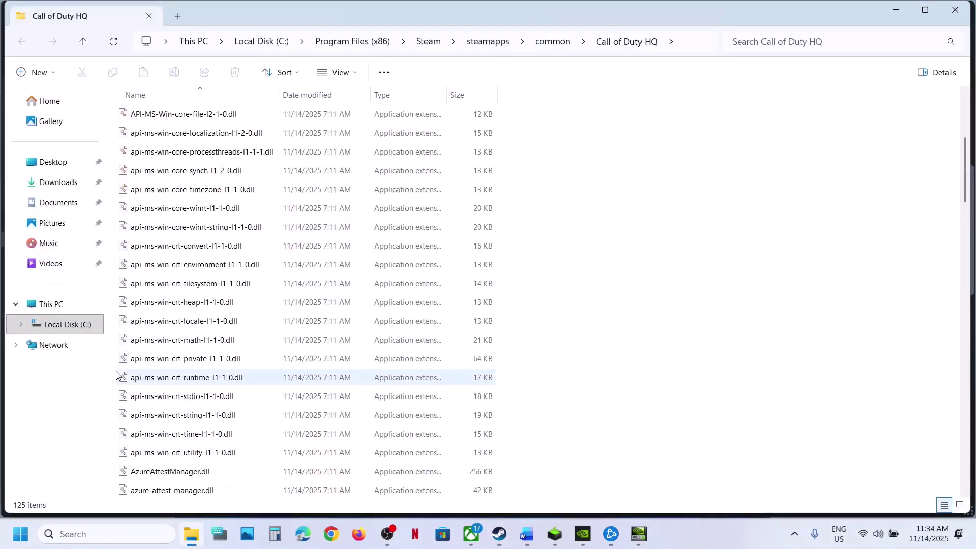
pyautogui.scroll(-9, 116, 375)
pyautogui.scroll(3, 116, 371)
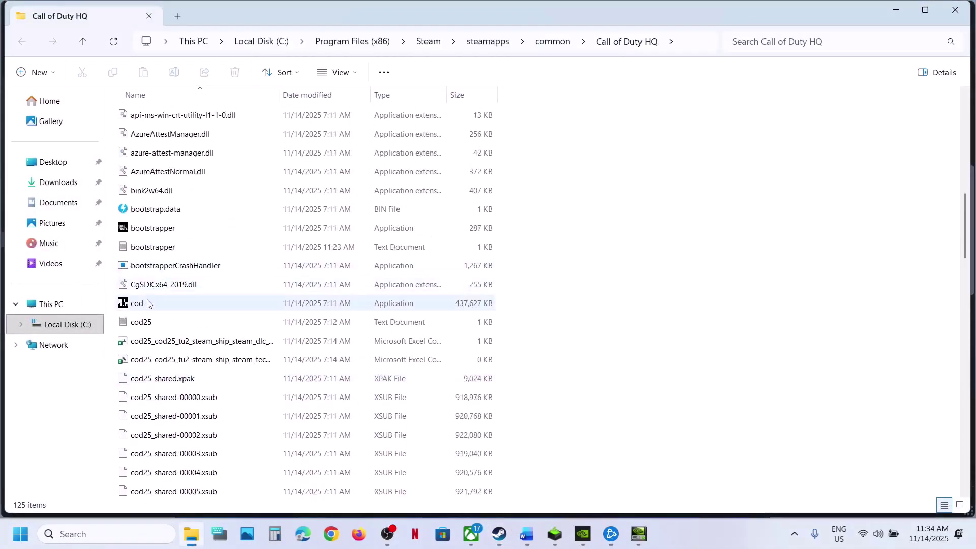
pyautogui.click(147, 303)
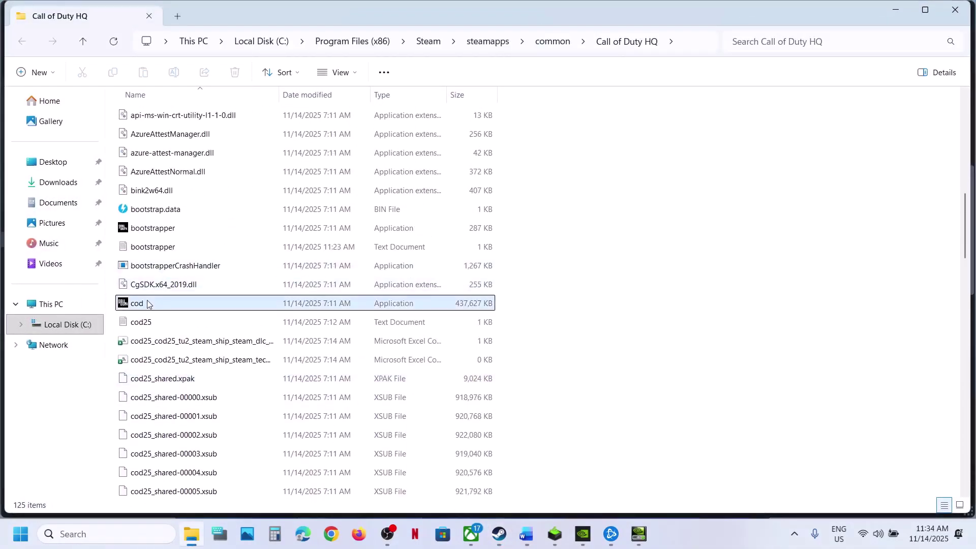
pyautogui.rightClick(173, 305)
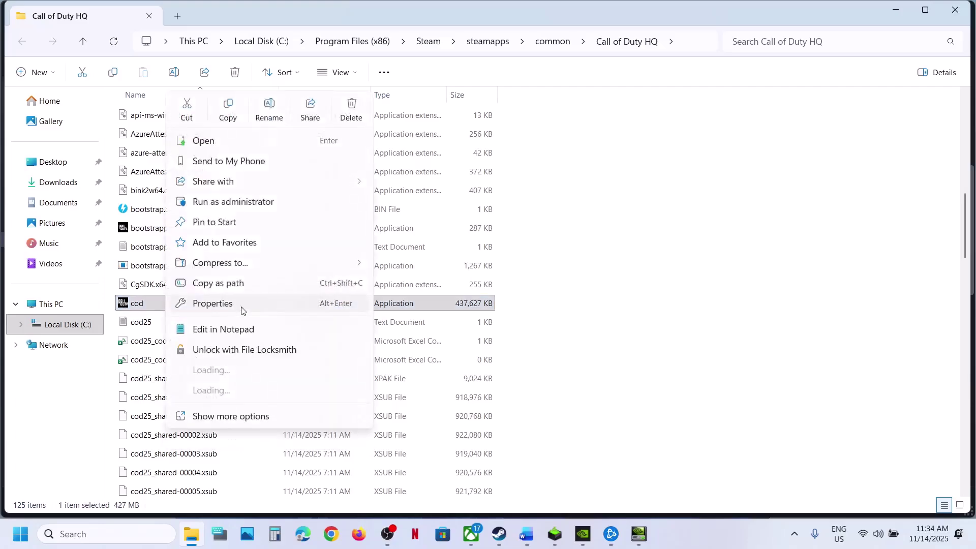
pyautogui.click(224, 305)
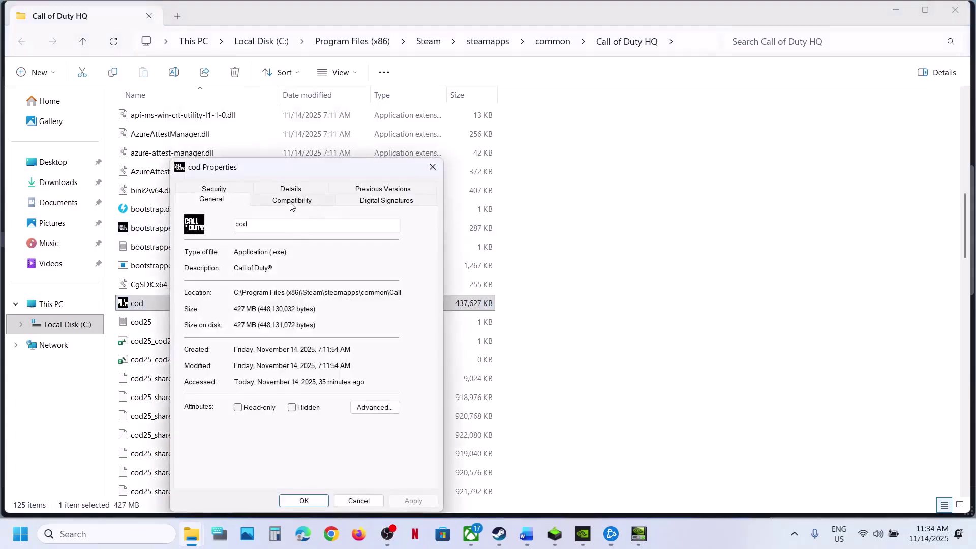
pyautogui.click(290, 202)
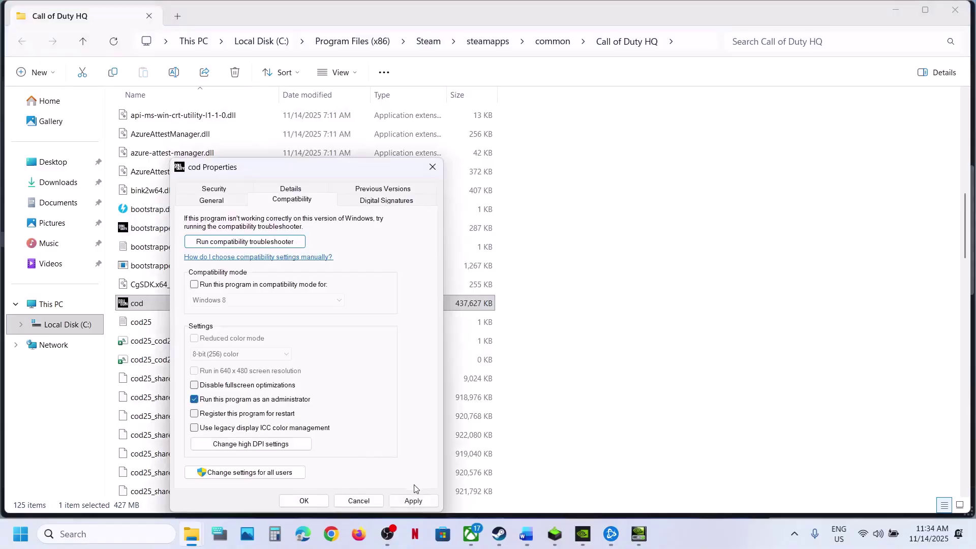
pyautogui.click(412, 501)
pyautogui.click(304, 501)
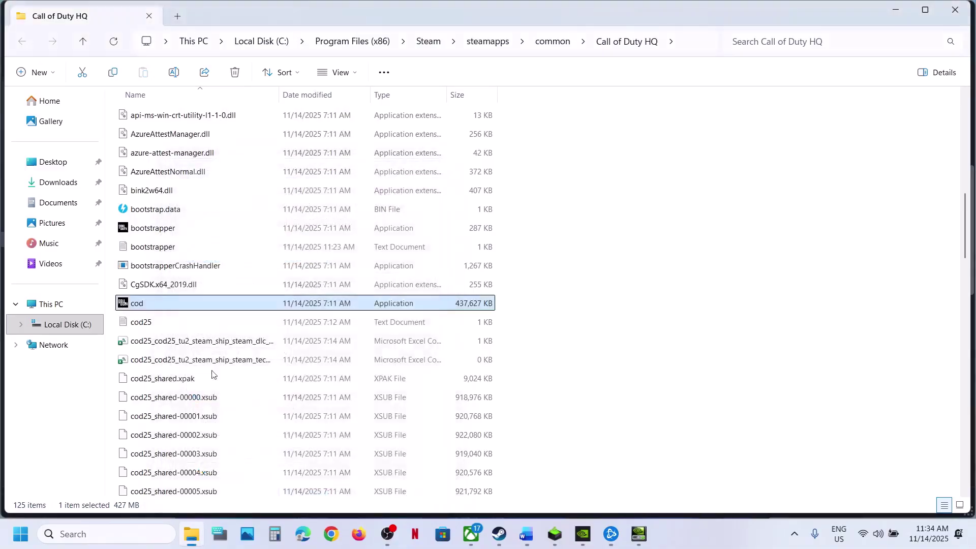
# Step: Apply Windows 8 compatibility mode to the cod application
pyautogui.rightClick(137, 305)
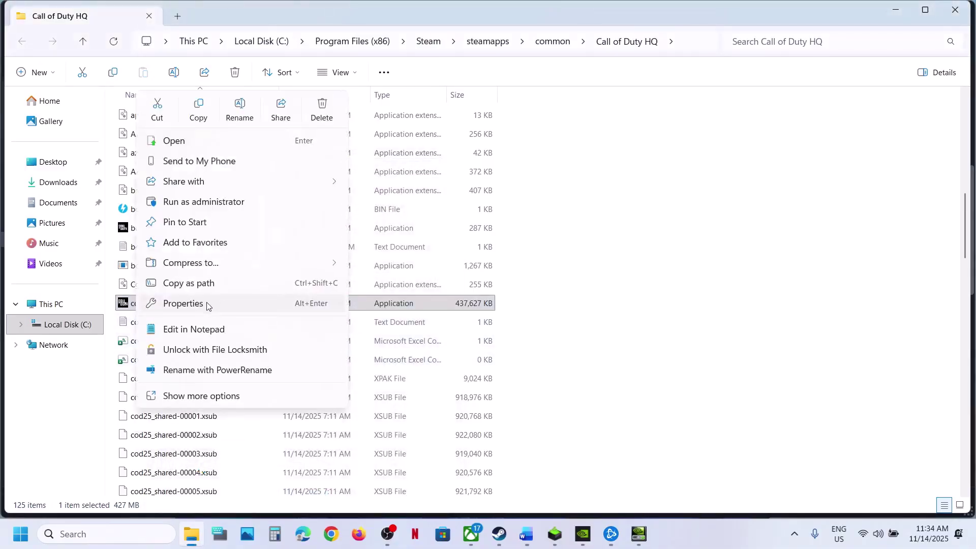
pyautogui.click(212, 303)
pyautogui.click(278, 202)
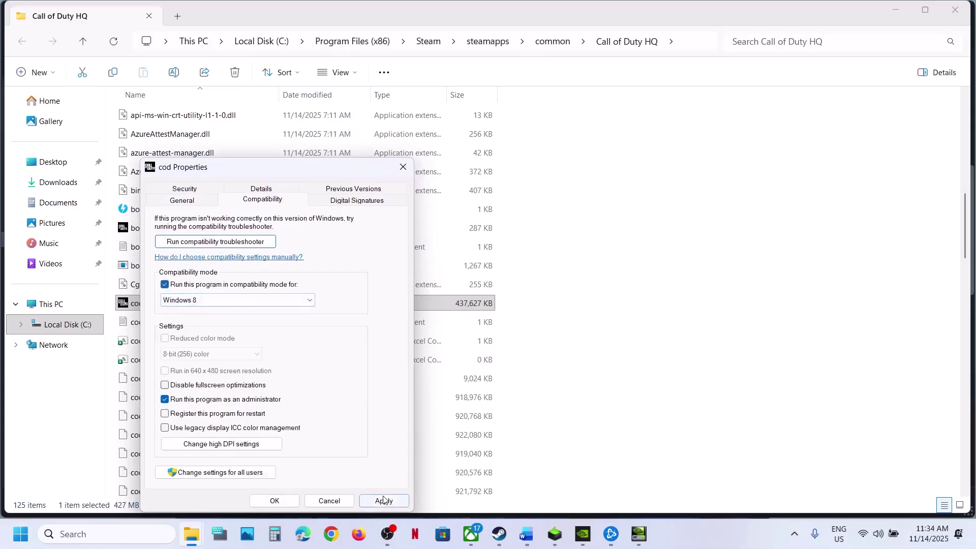
pyautogui.click(384, 501)
# Step: Change the cod application's compatibility mode to Windows 7, disable fullscreen optimizations, and apply both settings
pyautogui.click(205, 301)
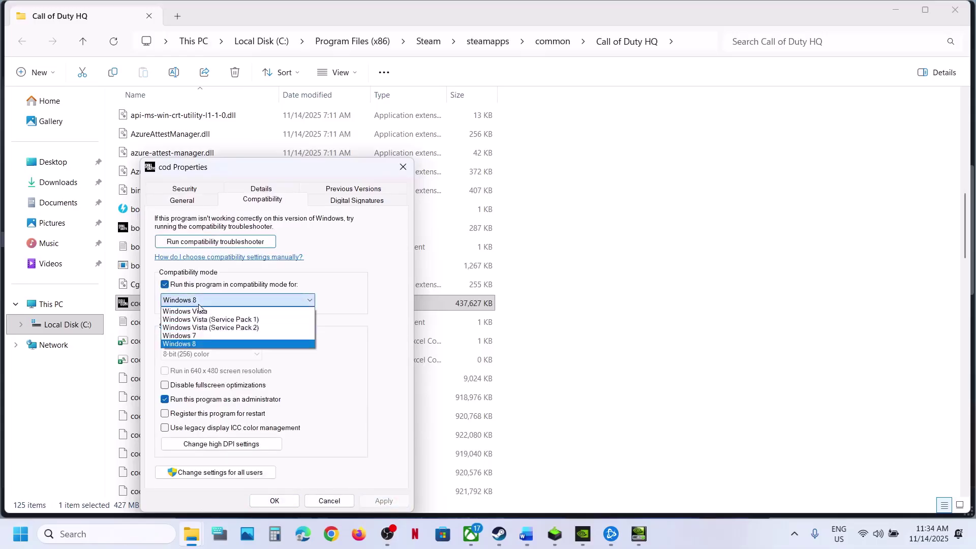
pyautogui.click(200, 338)
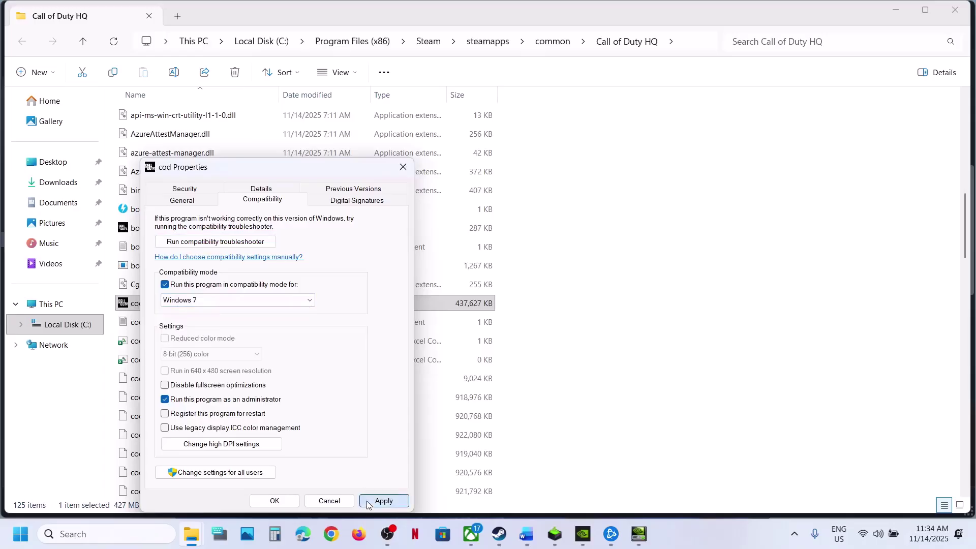
pyautogui.click(384, 500)
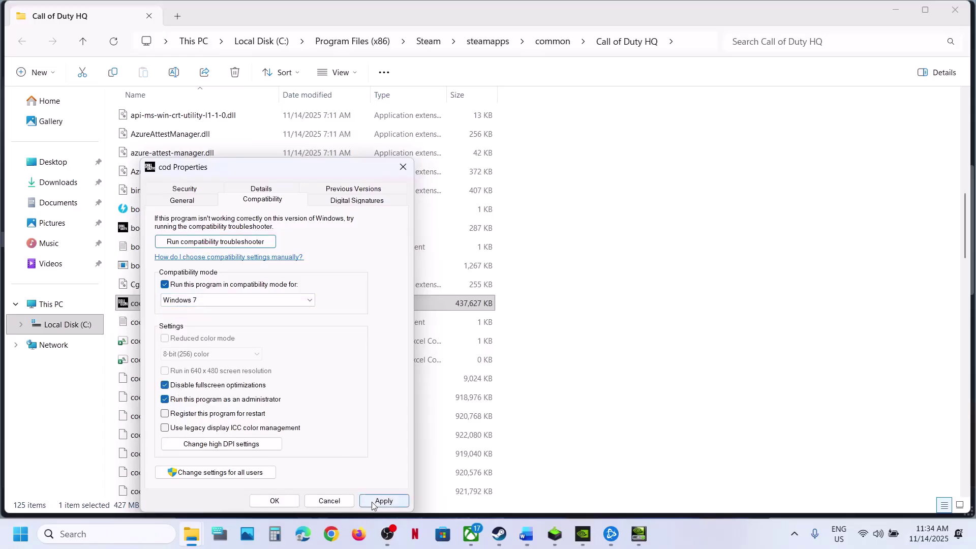
pyautogui.click(372, 503)
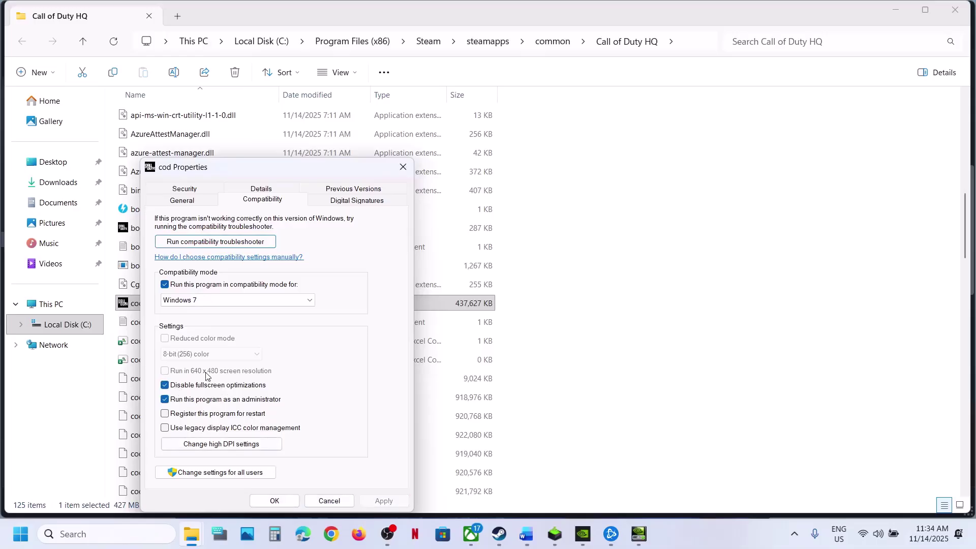
# Step: Turn off compatibility mode and the fullscreen optimizations option for the cod application, save, and close the game folder
pyautogui.click(165, 284)
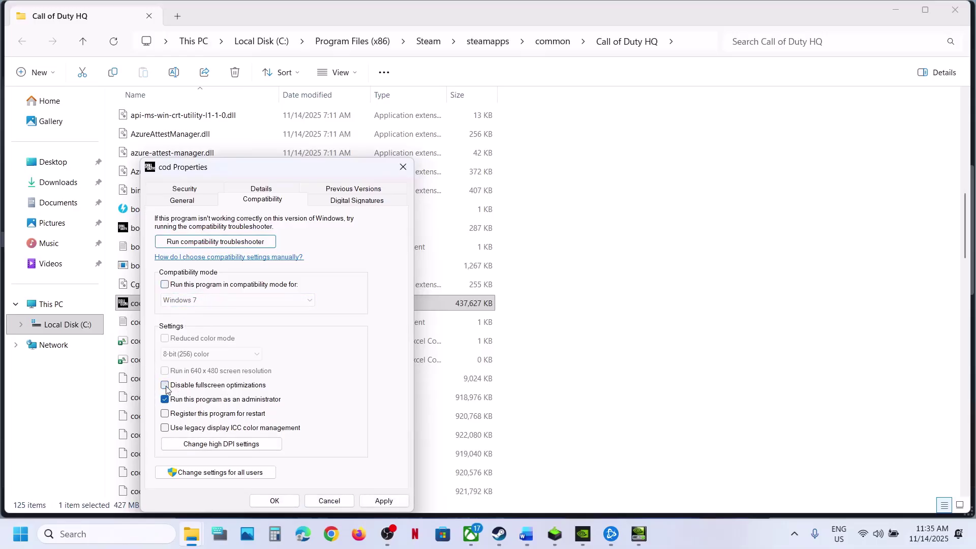
pyautogui.click(383, 501)
pyautogui.click(275, 501)
pyautogui.click(965, 11)
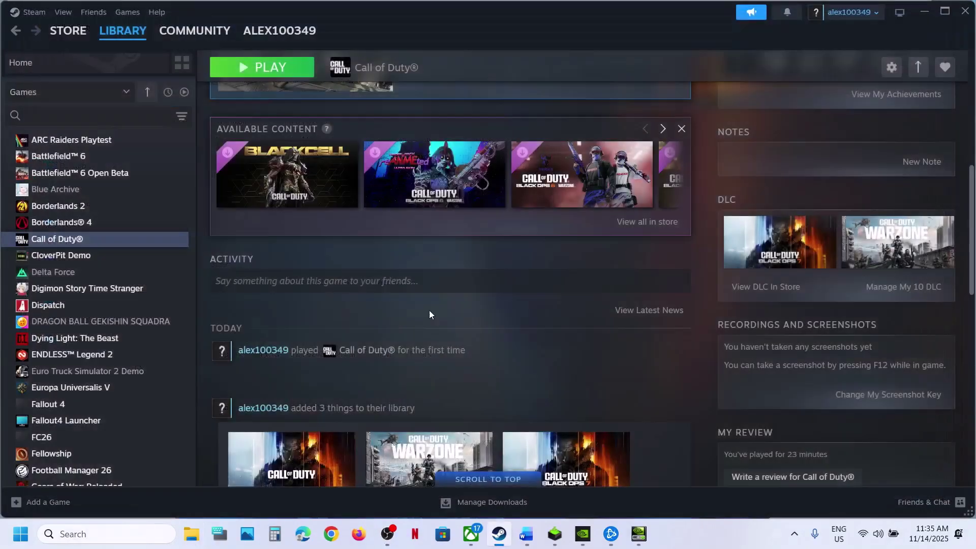
# Step: Switch to the Black Ops 7 document in Word and read step 5 about the Activision folder
pyautogui.scroll(10, 611, 255)
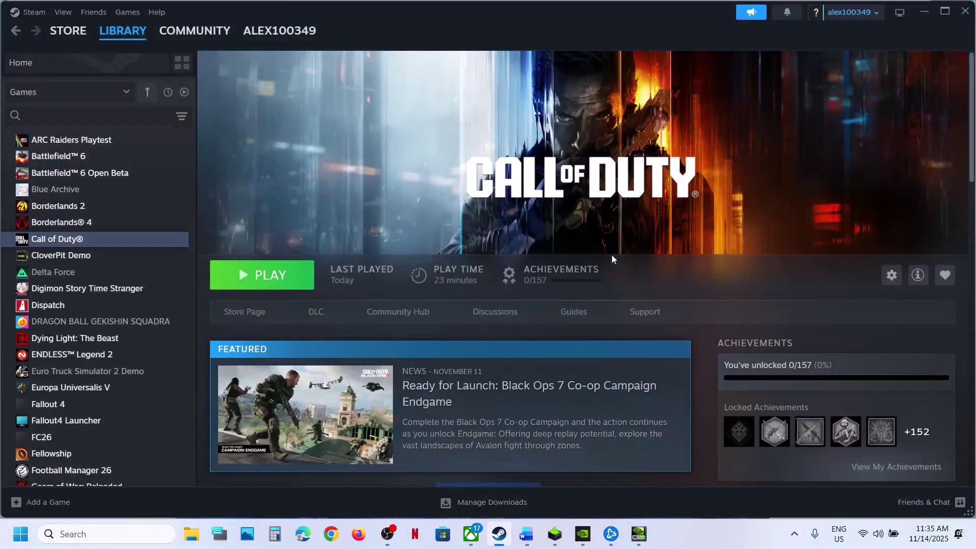
pyautogui.click(526, 533)
pyautogui.scroll(-3, 431, 294)
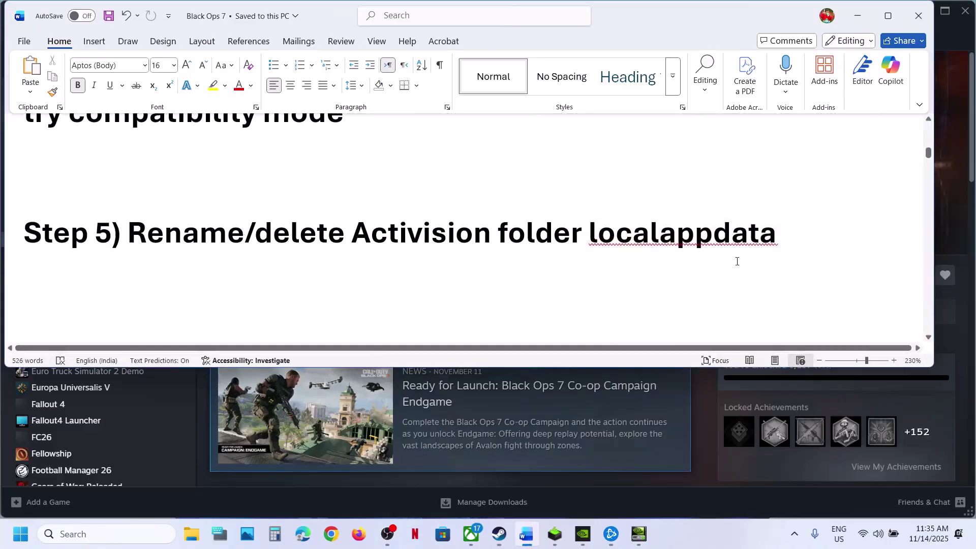
# Step: Switch to File Explorer and open the current user's profile folder under Users on Local Disk (C:)
pyautogui.click(192, 534)
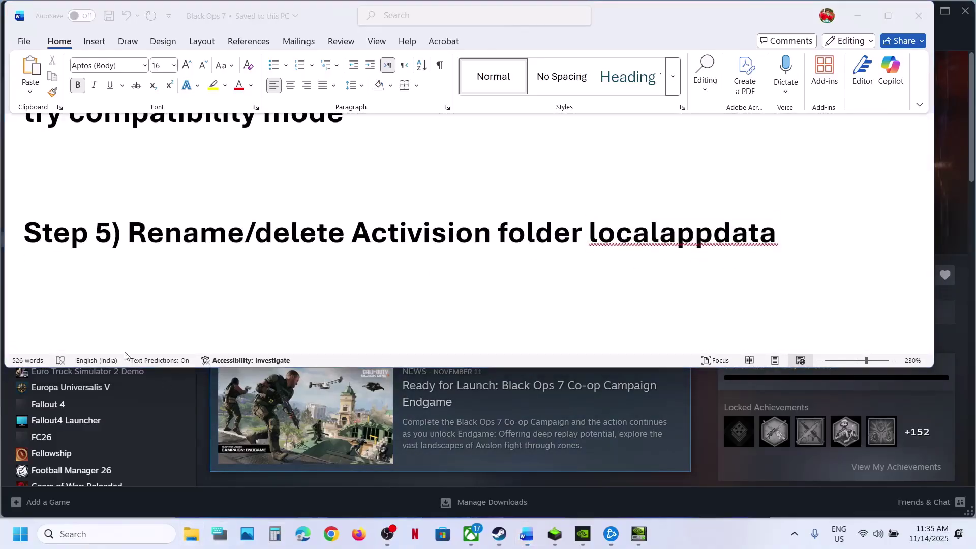
pyautogui.click(52, 304)
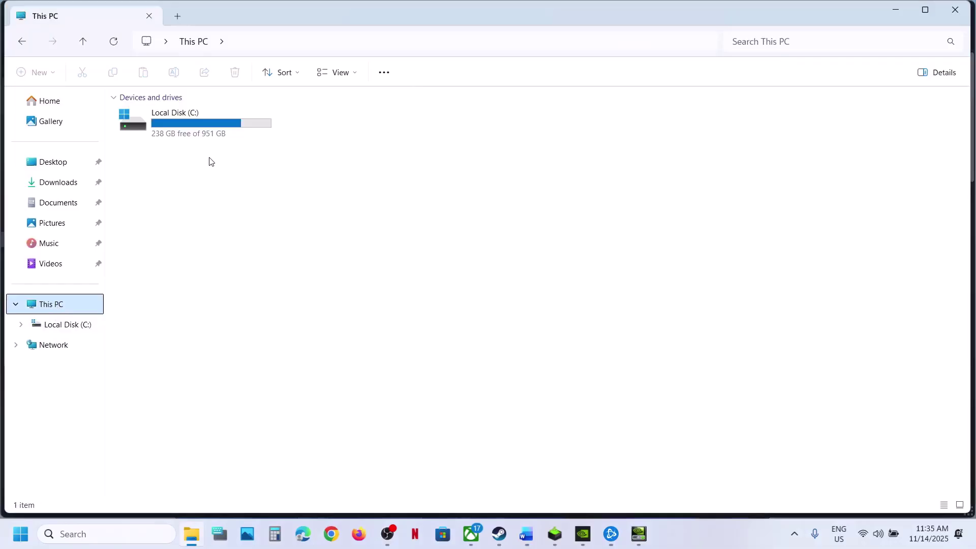
pyautogui.doubleClick(187, 128)
pyautogui.doubleClick(152, 433)
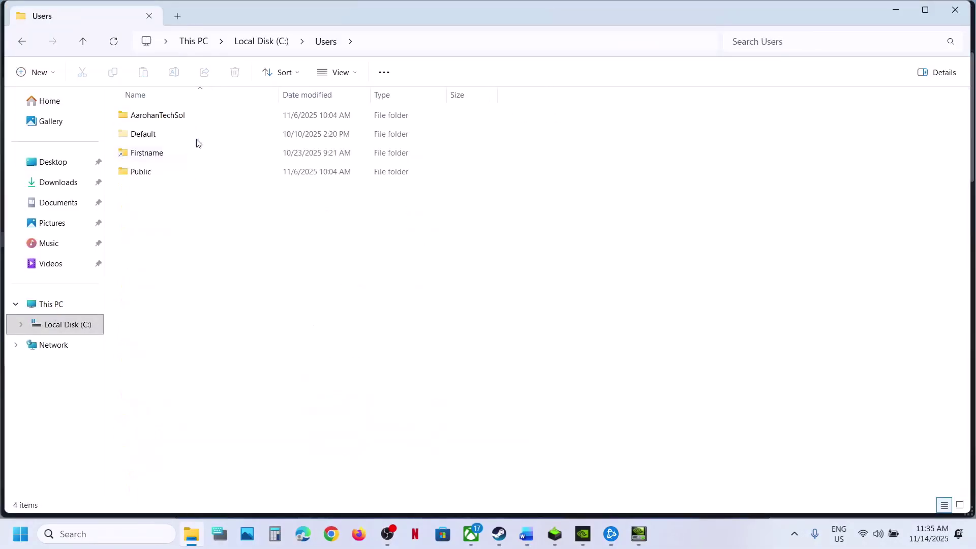
pyautogui.doubleClick(175, 120)
# Step: Check the hidden items display setting and open the Local folder inside AppData
pyautogui.click(161, 175)
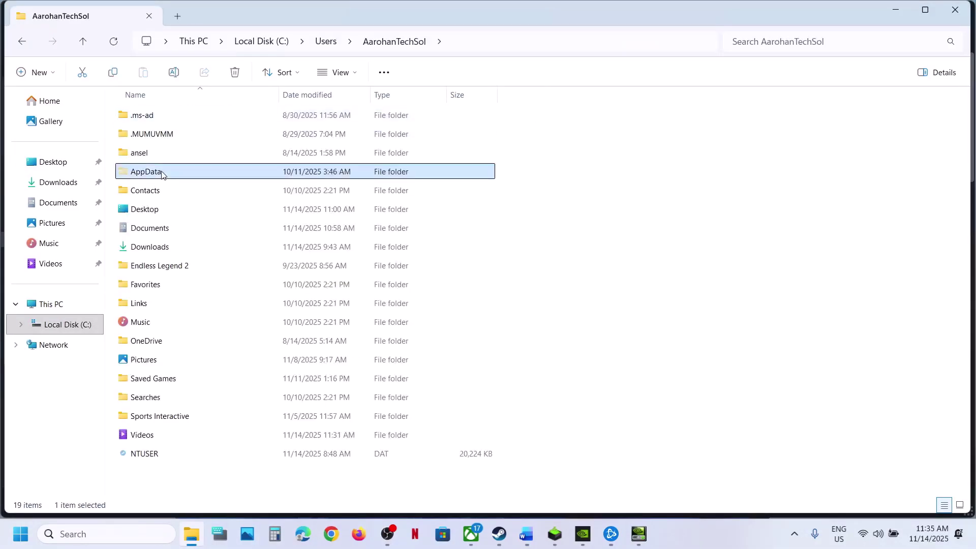
pyautogui.click(357, 74)
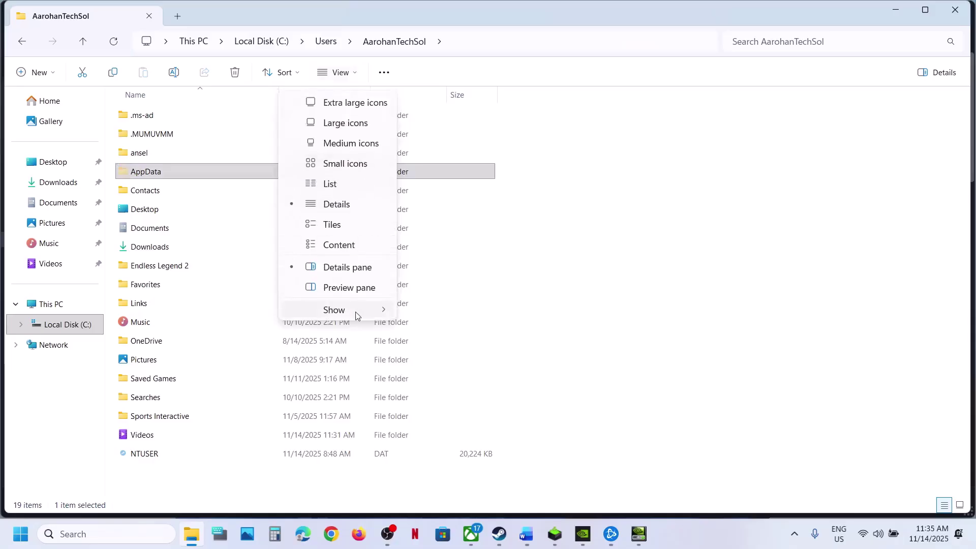
pyautogui.moveTo(355, 312)
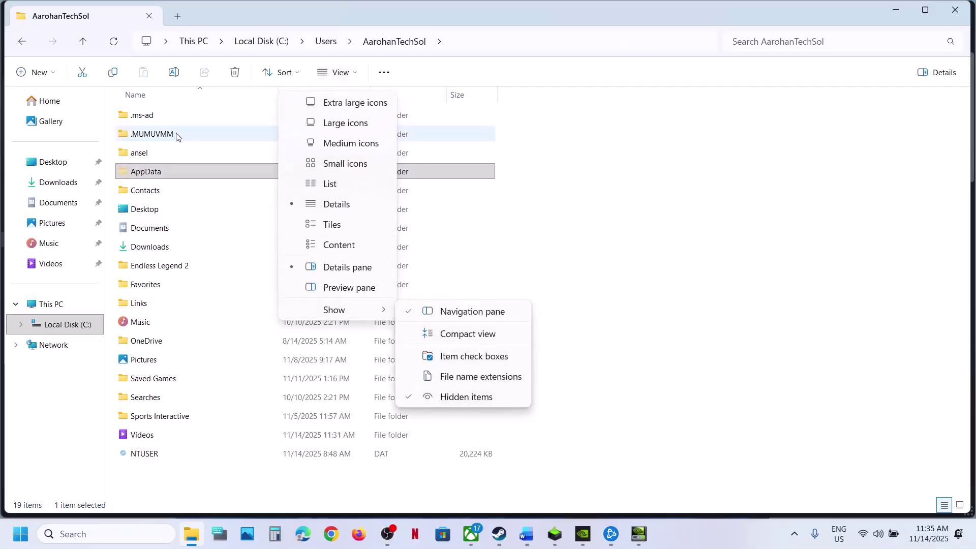
pyautogui.doubleClick(167, 172)
pyautogui.doubleClick(148, 122)
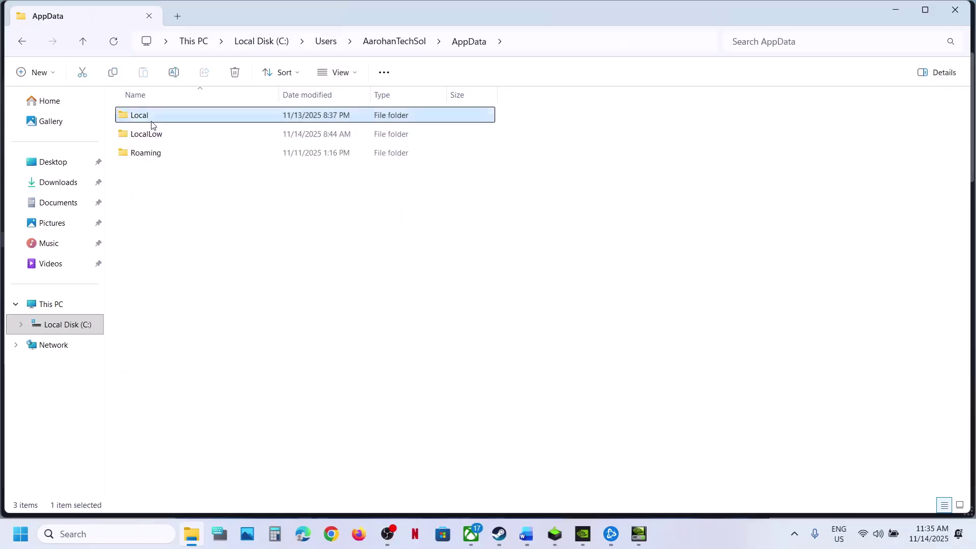
# Step: Rename the Activision folder to Activision.old, agreeing to merge the bootstrapper folder and to rename the conflicting file launchdata (2)
pyautogui.press('a')
pyautogui.press('a')
pyautogui.press('a')
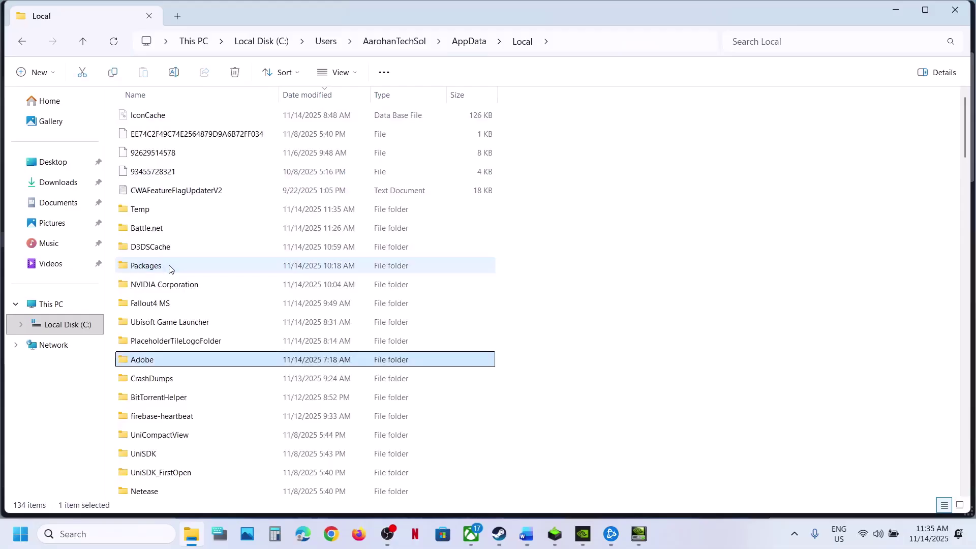
pyautogui.press('a')
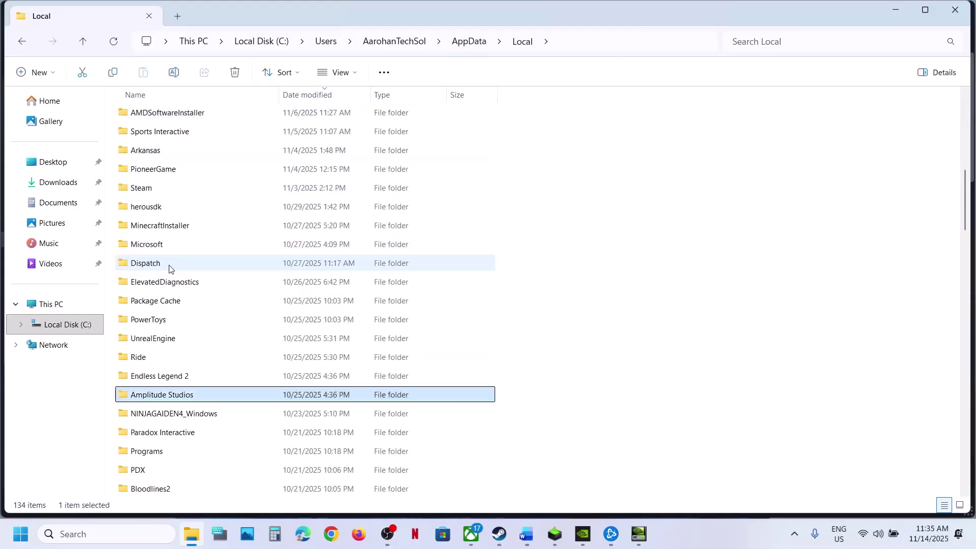
pyautogui.press('a')
pyautogui.scroll(2, 167, 188)
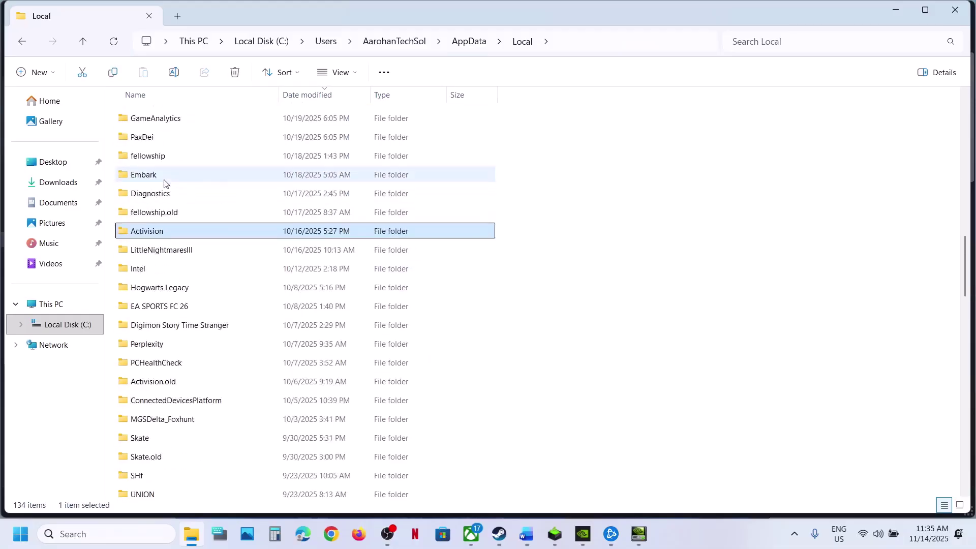
pyautogui.rightClick(157, 234)
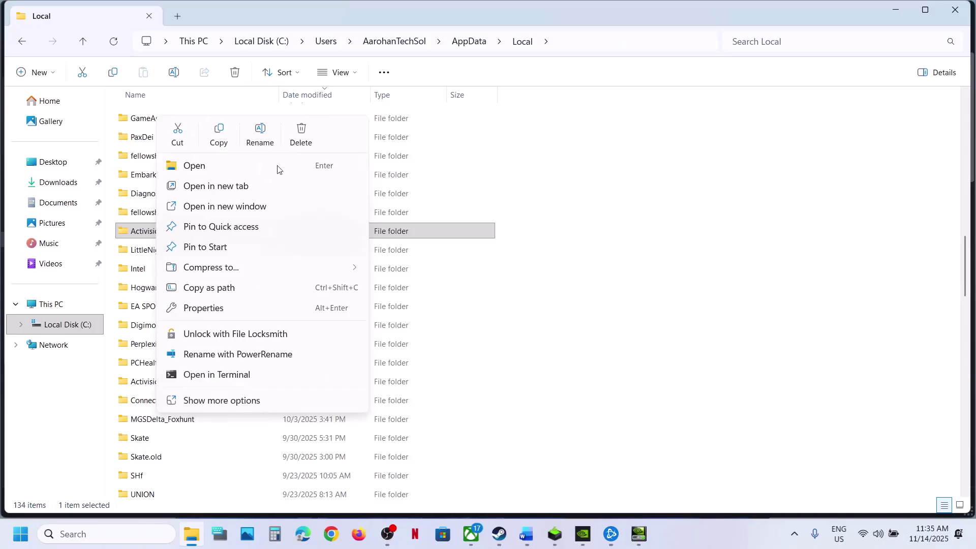
pyautogui.click(259, 135)
pyautogui.click(179, 230)
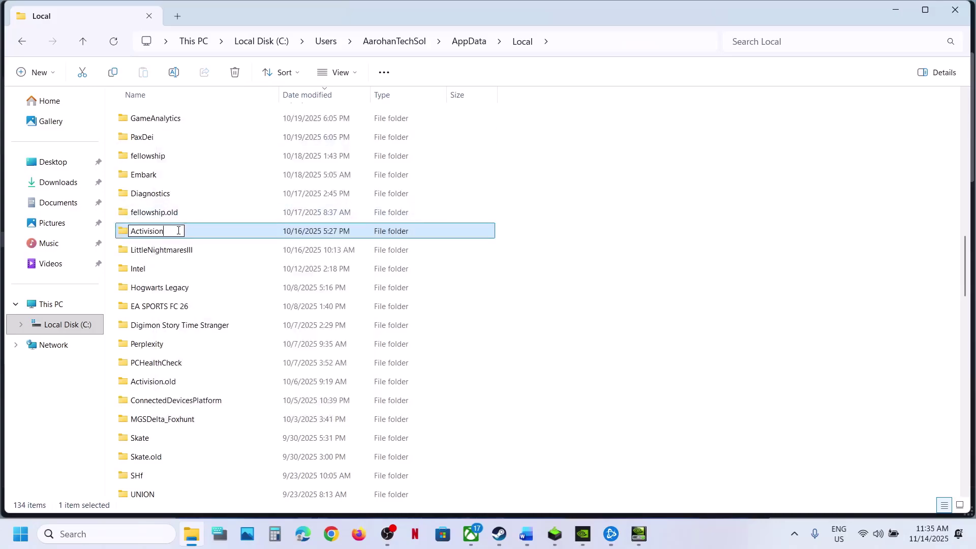
pyautogui.write('.old')
pyautogui.press('Return')
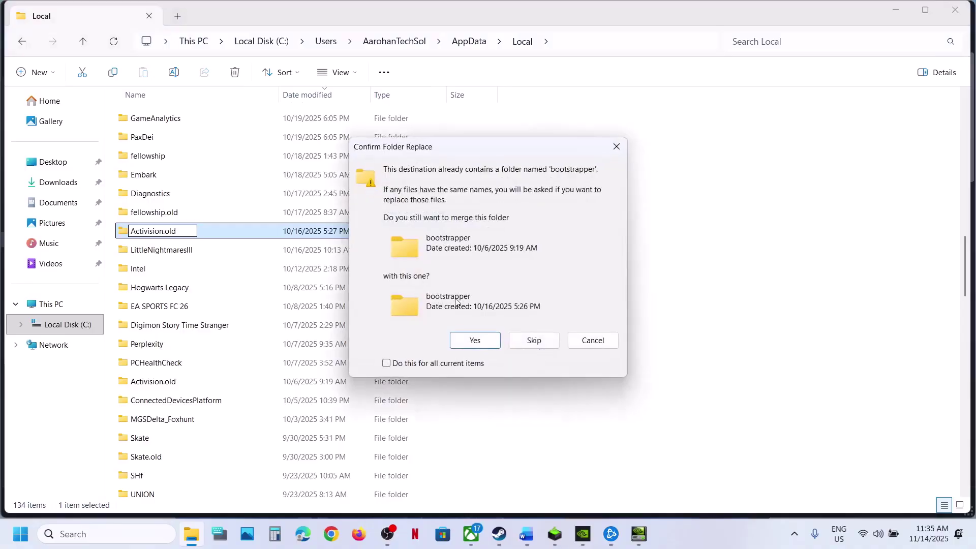
pyautogui.click(456, 341)
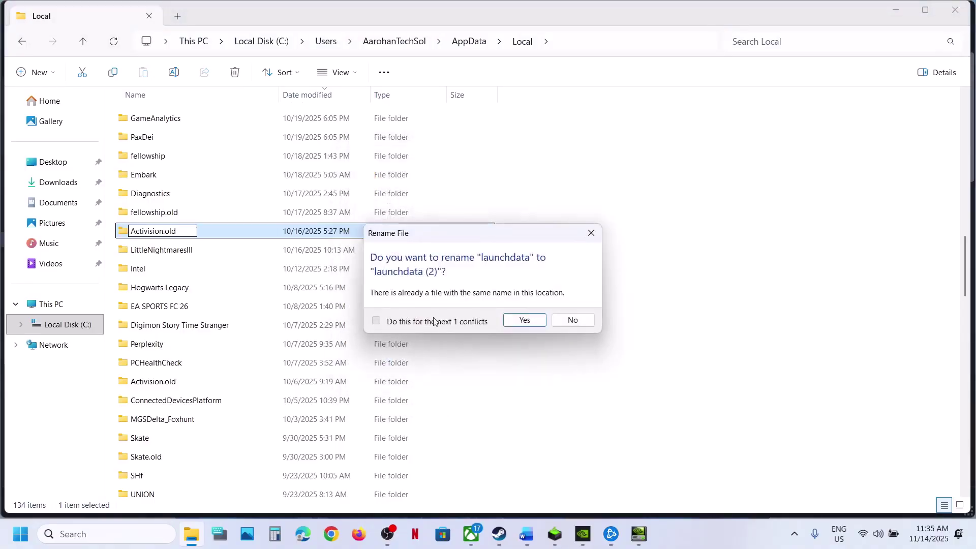
pyautogui.click(507, 320)
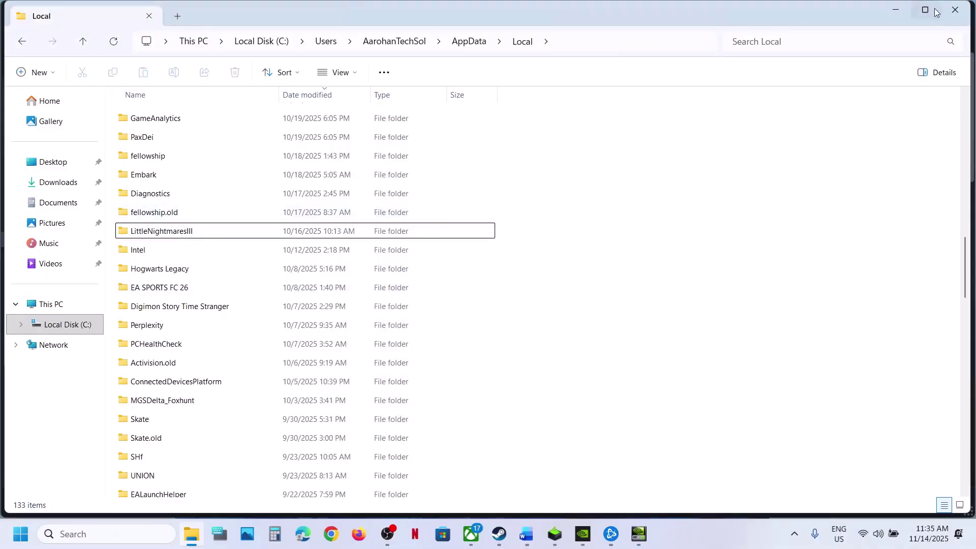
# Step: Close File Explorer and read step 6 about the XMP profile in the Word document
pyautogui.click(955, 11)
pyautogui.scroll(-3, 356, 293)
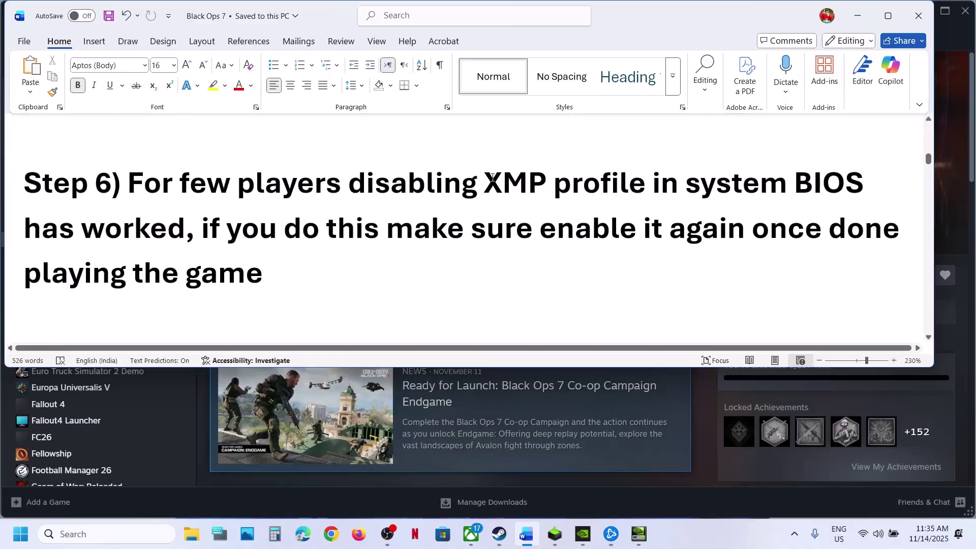
pyautogui.moveTo(491, 177); pyautogui.dragTo(182, 222)
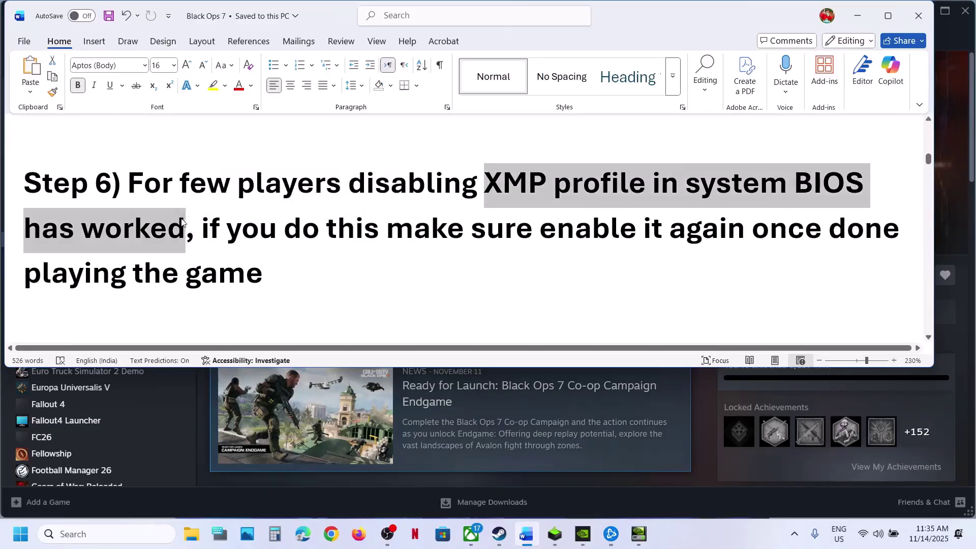
pyautogui.click(182, 222)
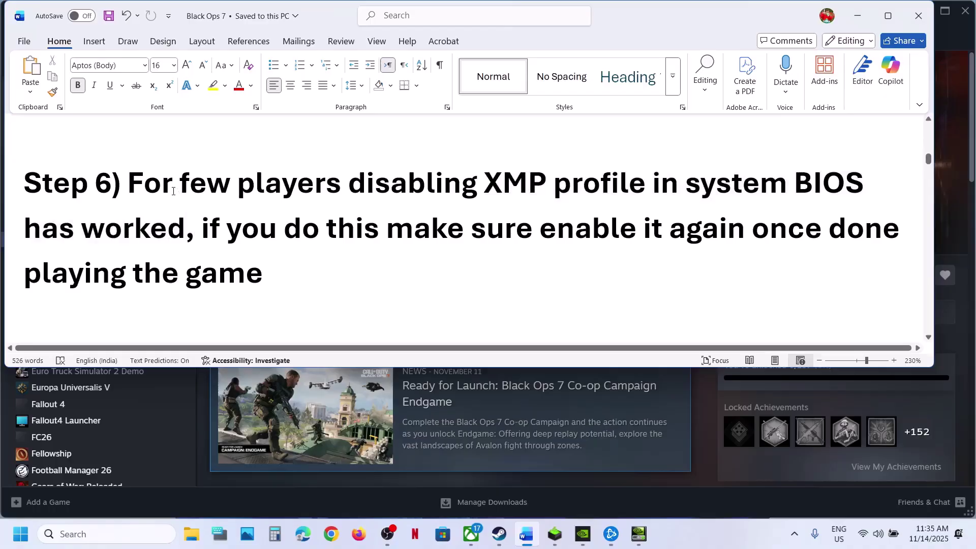
# Step: Highlight the XMP profile wording and the reminder to enable it again in step 6 of the document
pyautogui.moveTo(487, 185); pyautogui.dragTo(683, 185)
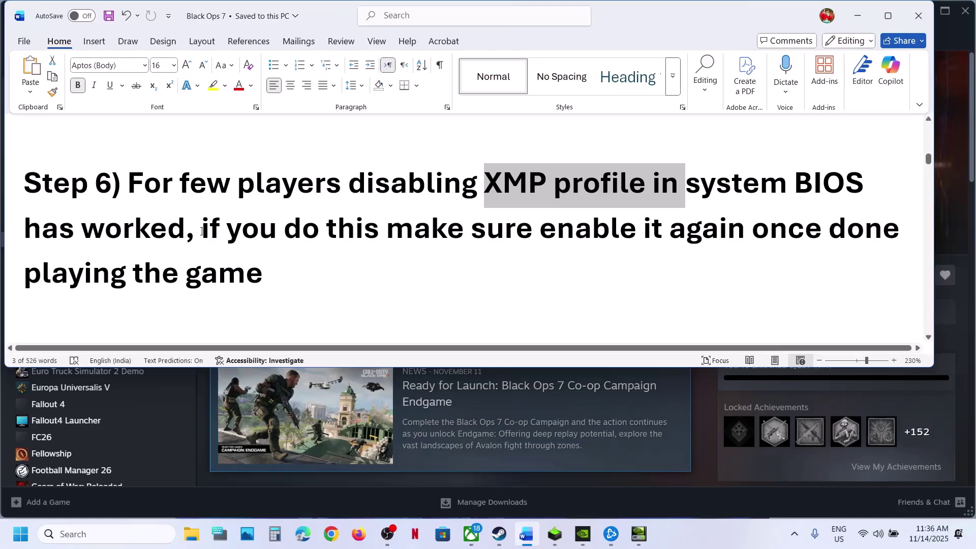
pyautogui.moveTo(202, 231); pyautogui.dragTo(740, 225)
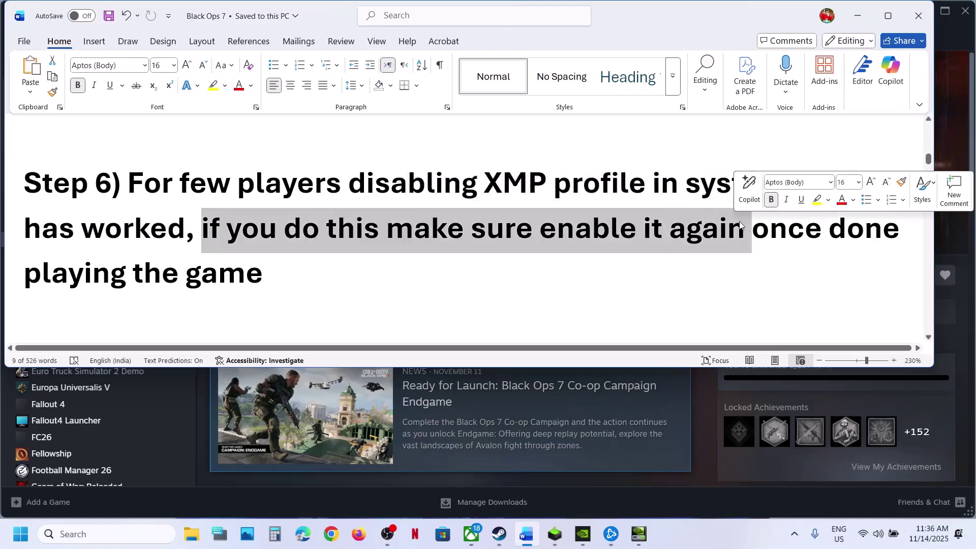
pyautogui.click(344, 275)
# Step: Open the Visual C++ link from step 7 and find the X86 and X64 downloads under the latest supported redistributable version
pyautogui.scroll(-2, 344, 274)
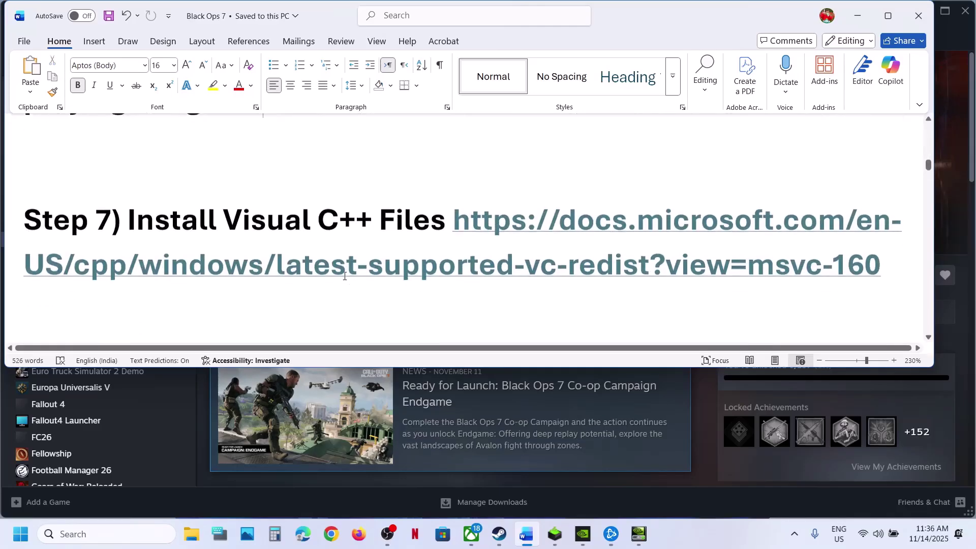
pyautogui.keyDown('ctrl'); pyautogui.click(545, 231); pyautogui.keyUp('ctrl')
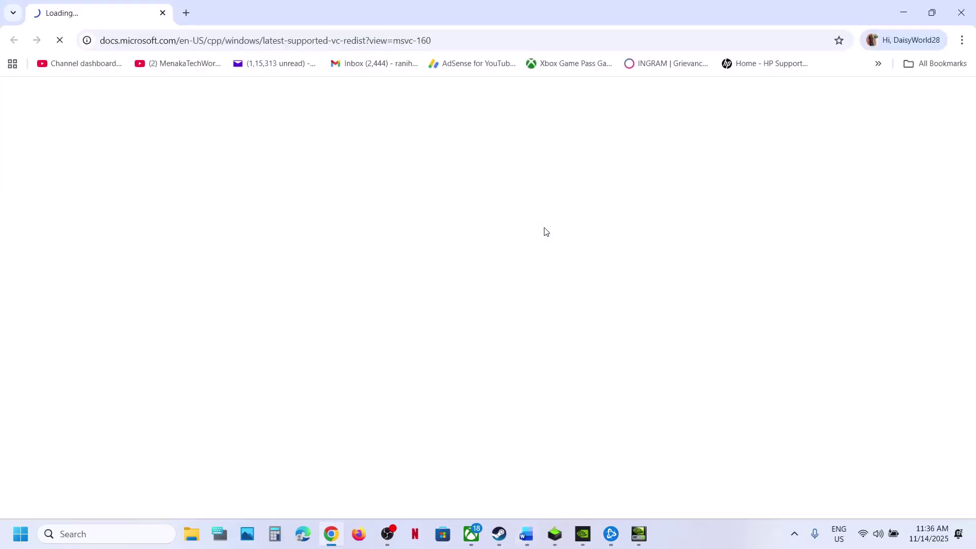
pyautogui.scroll(-10, 383, 417)
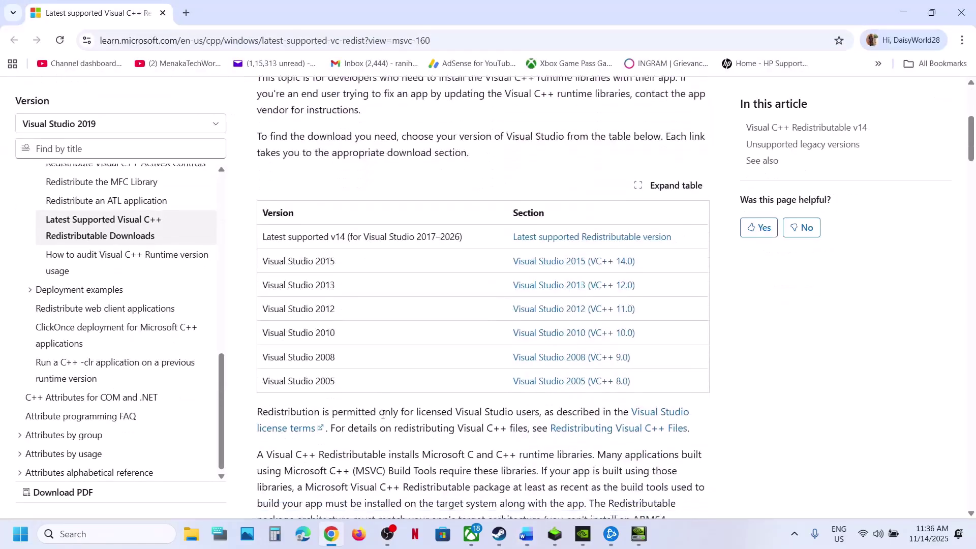
pyautogui.scroll(-7, 382, 418)
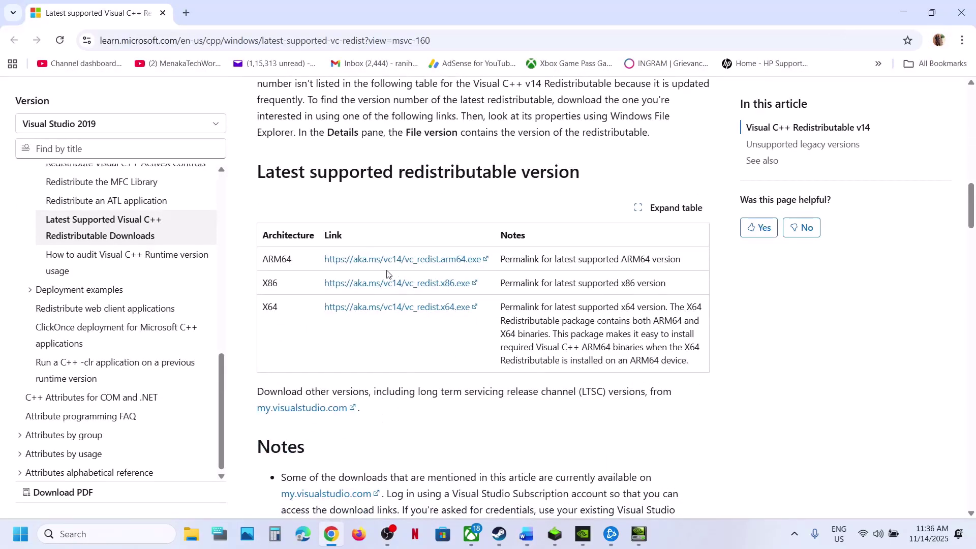
pyautogui.moveTo(265, 278); pyautogui.dragTo(470, 328)
pyautogui.click(470, 328)
# Step: Download the X86 Visual C++ redistributable, run its installer and approve the installation
pyautogui.click(427, 283)
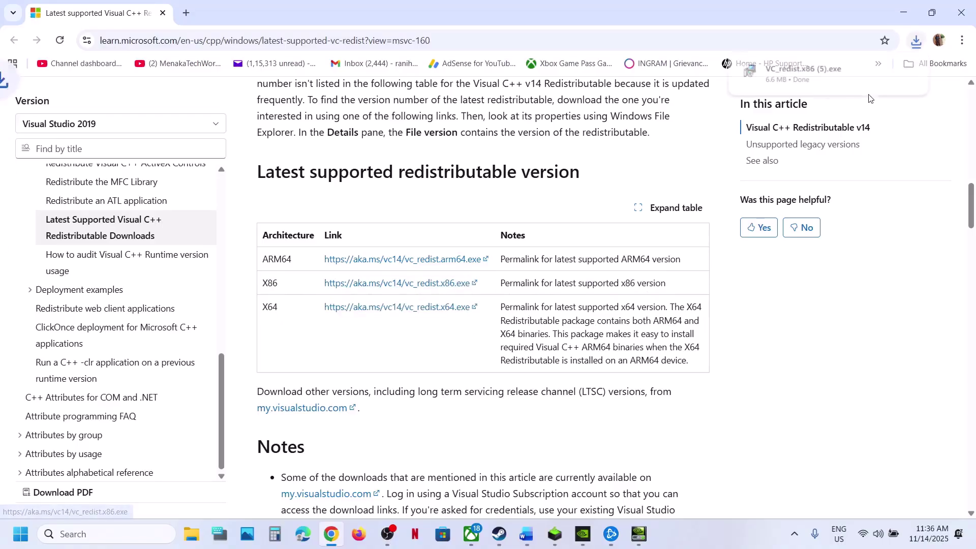
pyautogui.click(839, 81)
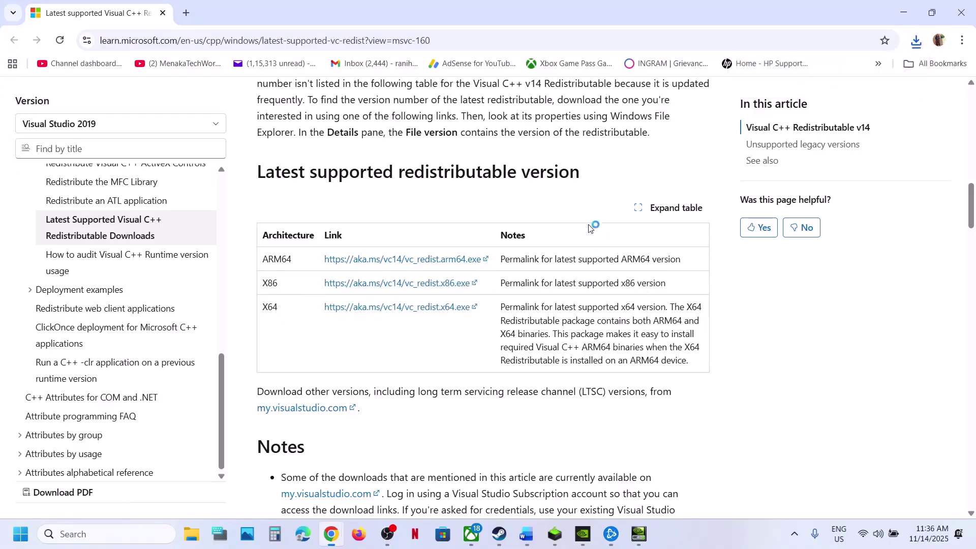
pyautogui.click(501, 333)
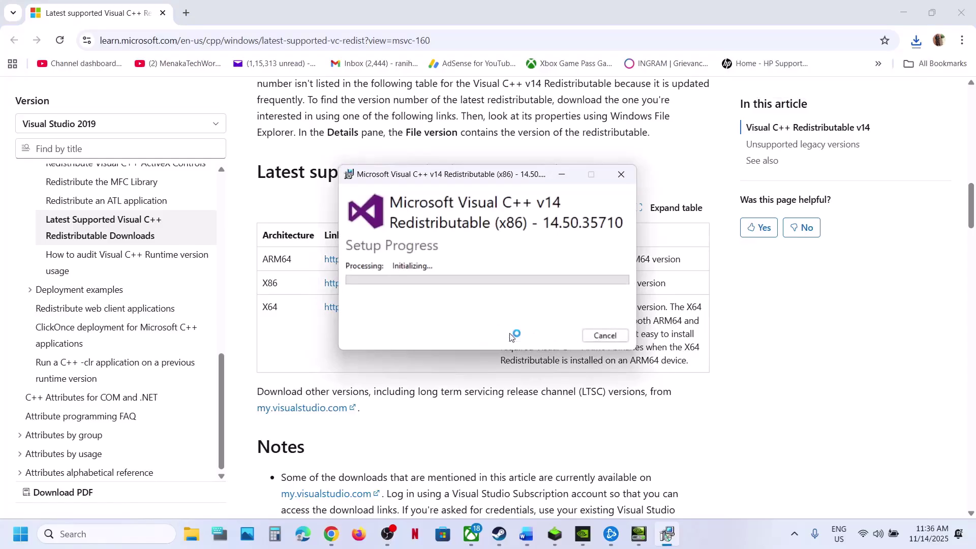
pyautogui.click(431, 361)
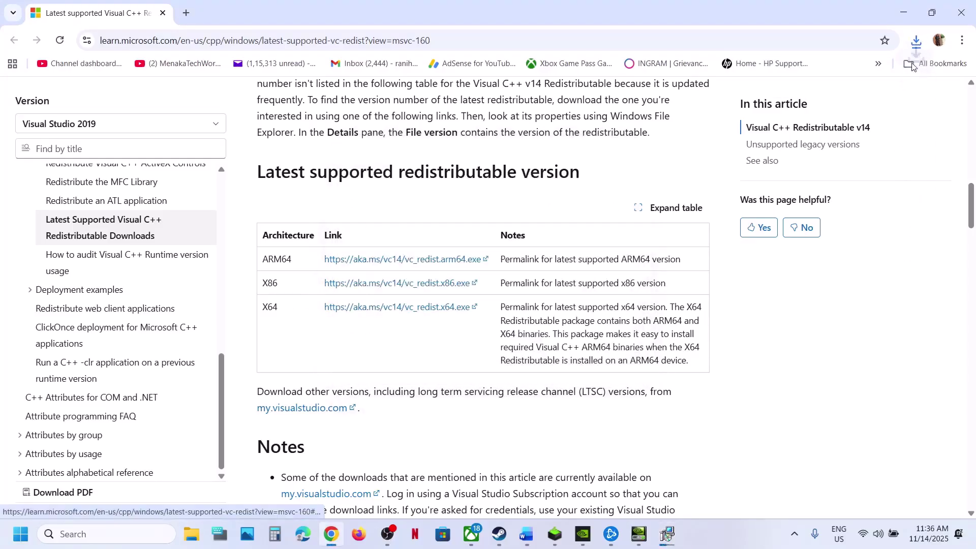
# Step: Run the downloaded X64 Visual C++ redistributable and approve its installation
pyautogui.click(916, 41)
pyautogui.click(793, 93)
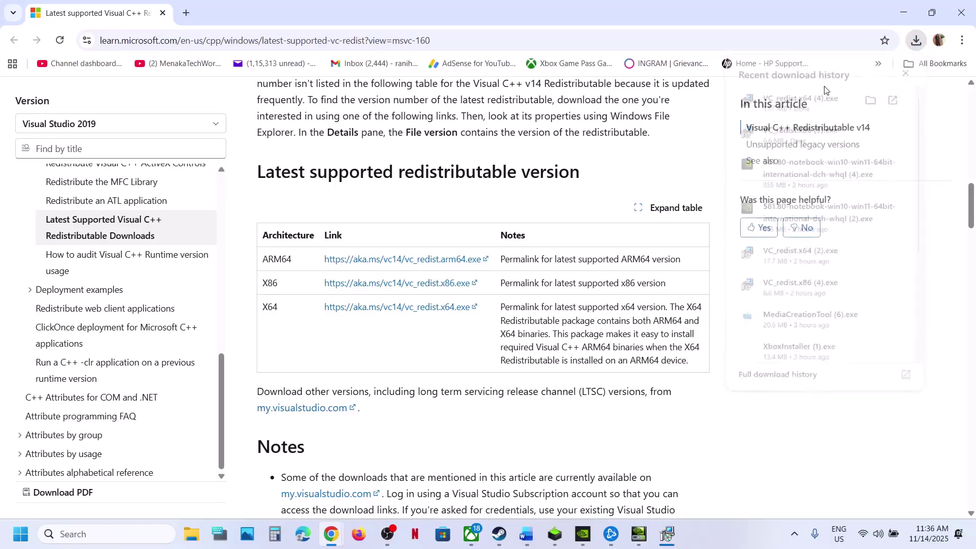
pyautogui.click(502, 336)
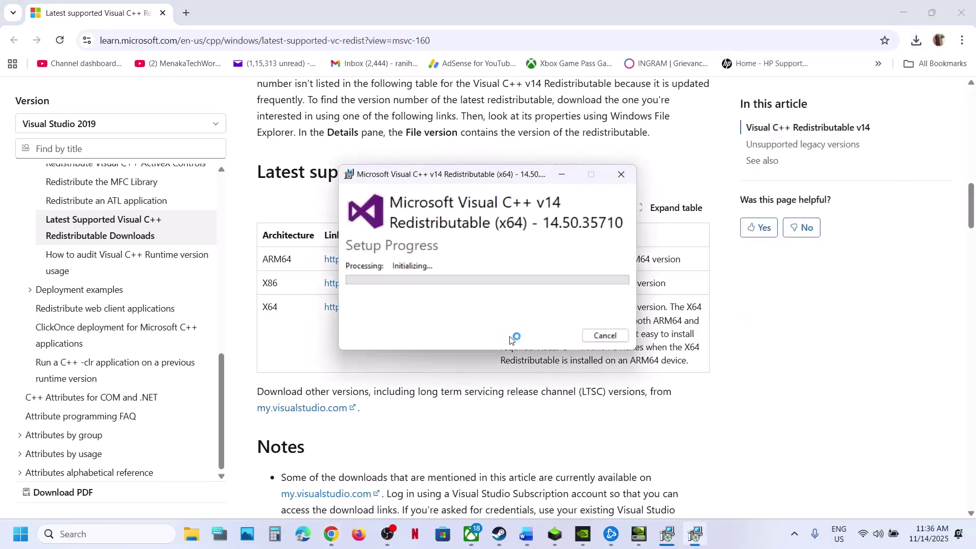
pyautogui.click(423, 362)
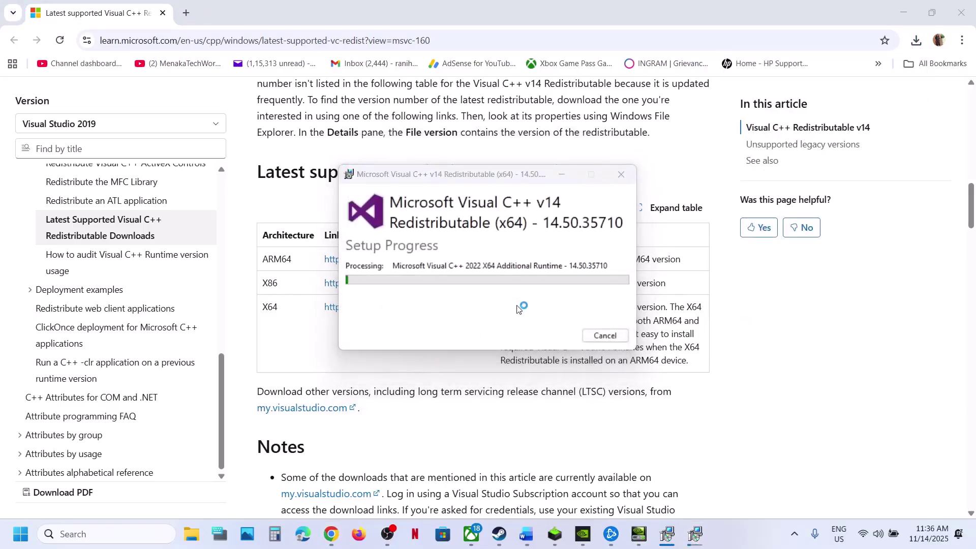
# Step: Close the finished x86 and x64 setup windows and display the Windows power options containing Restart
pyautogui.click(667, 534)
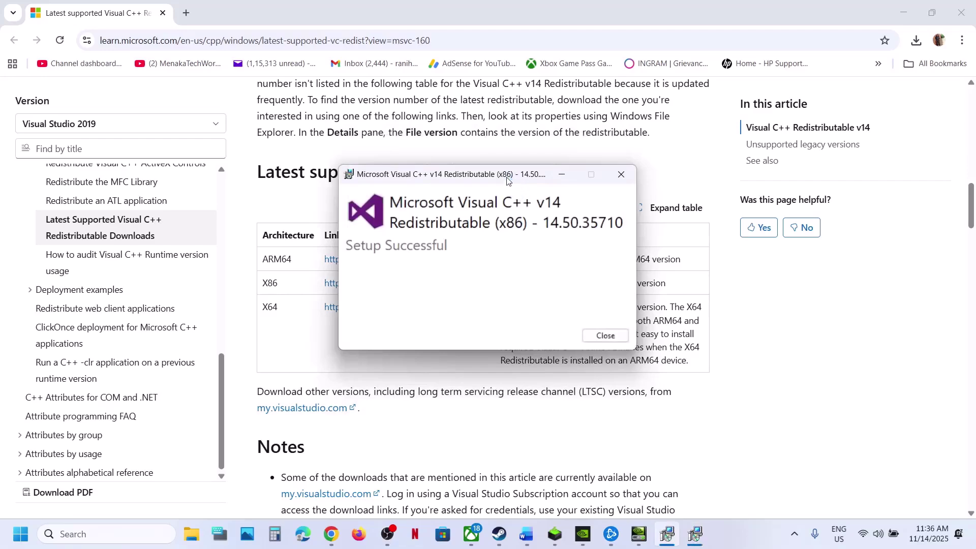
pyautogui.moveTo(507, 181); pyautogui.dragTo(216, 249)
pyautogui.click(604, 396)
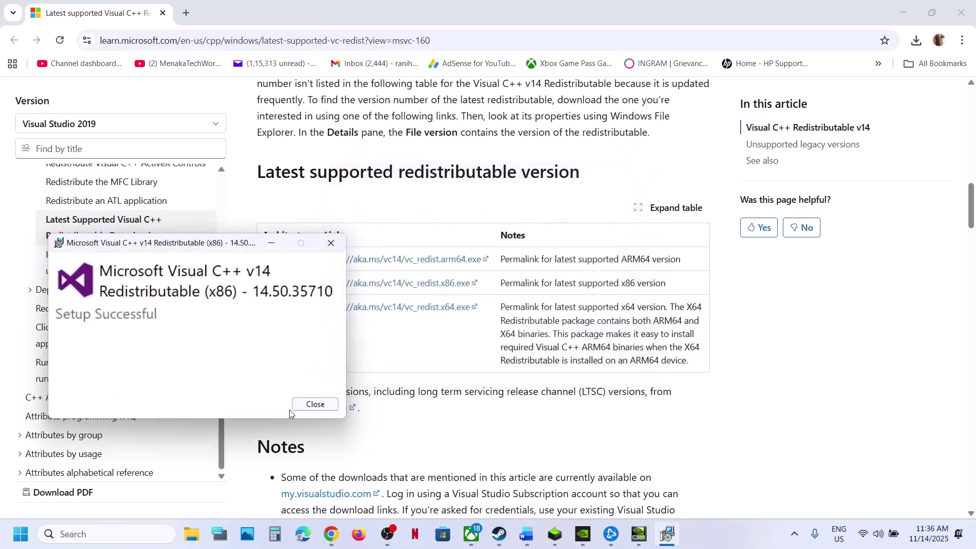
pyautogui.click(315, 404)
pyautogui.click(20, 533)
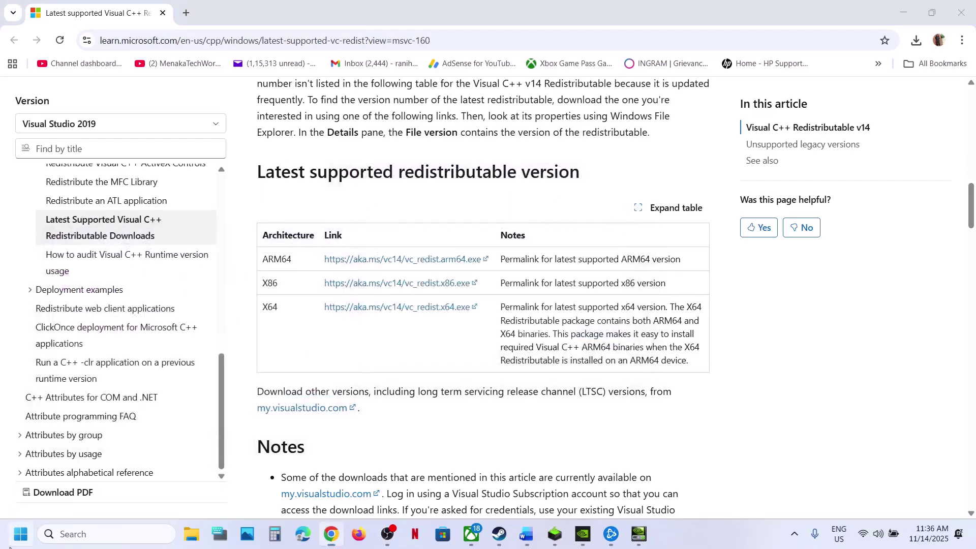
pyautogui.click(369, 490)
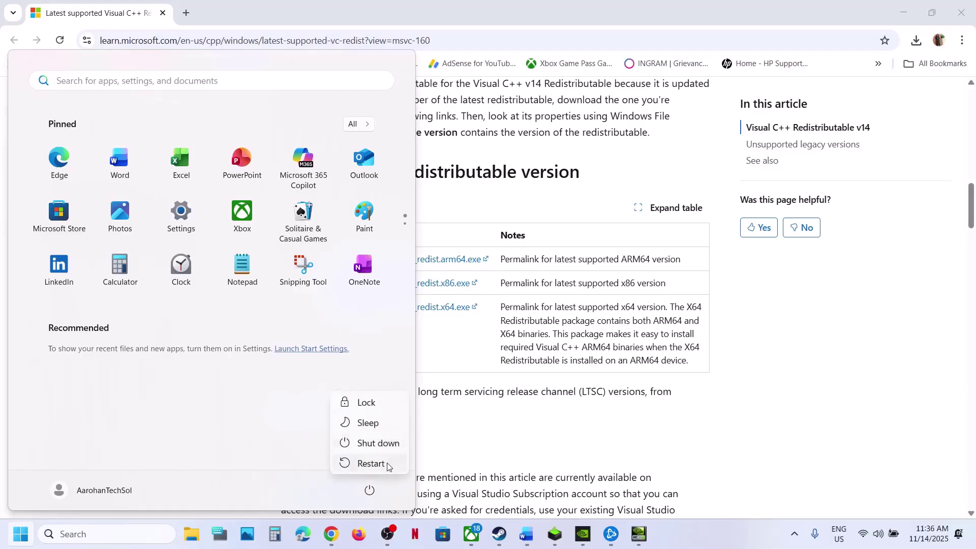
# Step: Switch to the Word document and read step 8 about the launch options
pyautogui.click(526, 533)
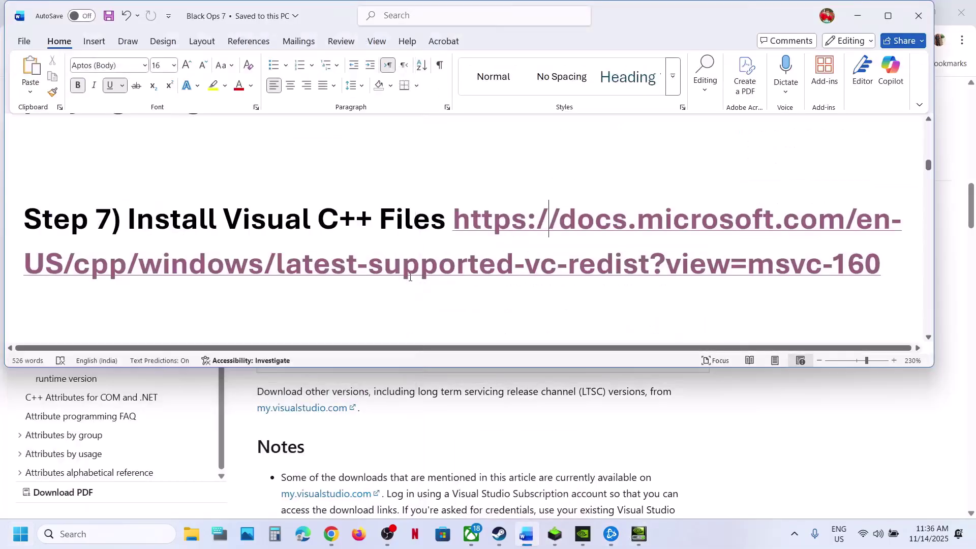
pyautogui.scroll(-2, 410, 277)
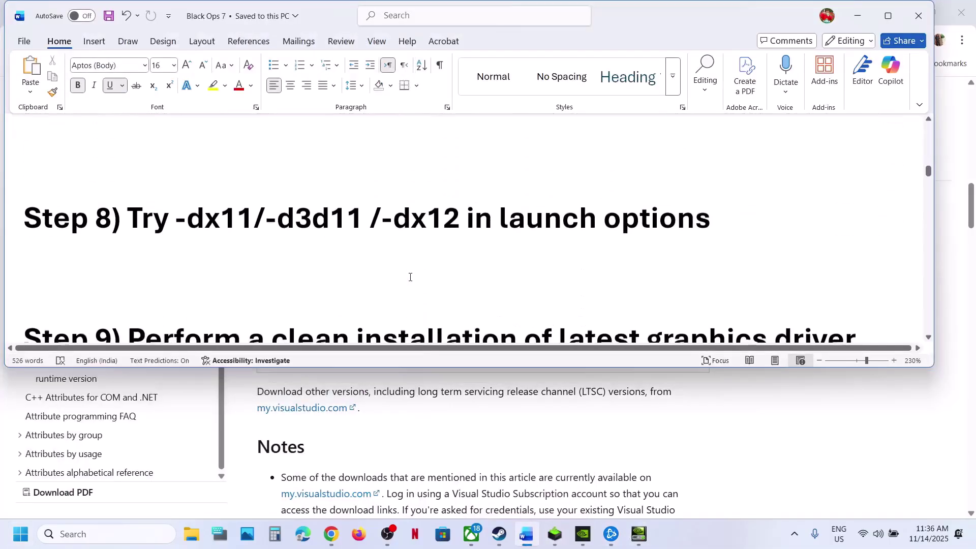
pyautogui.click(545, 456)
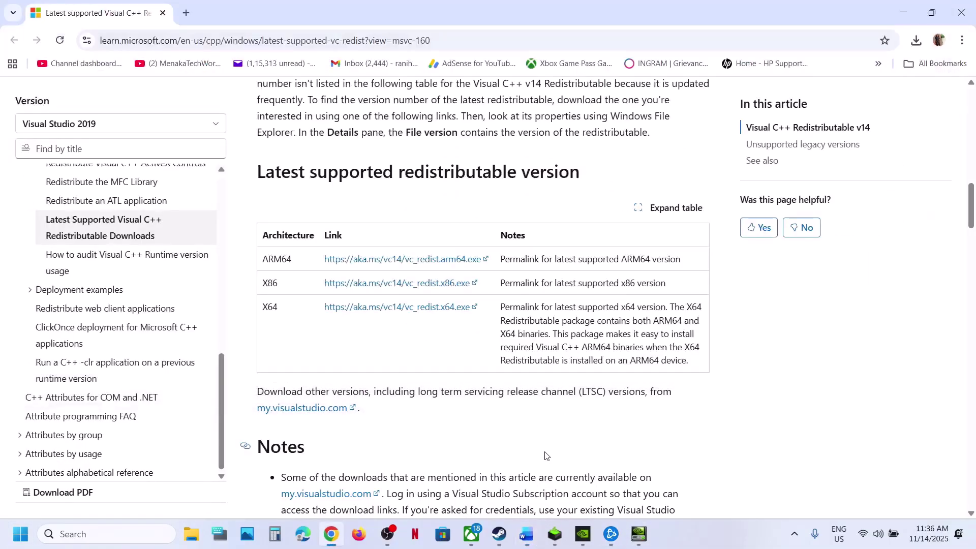
# Step: Switch to Steam, set the launch options in Call of Duty's properties to -dx11 and close the properties
pyautogui.click(499, 534)
pyautogui.rightClick(97, 247)
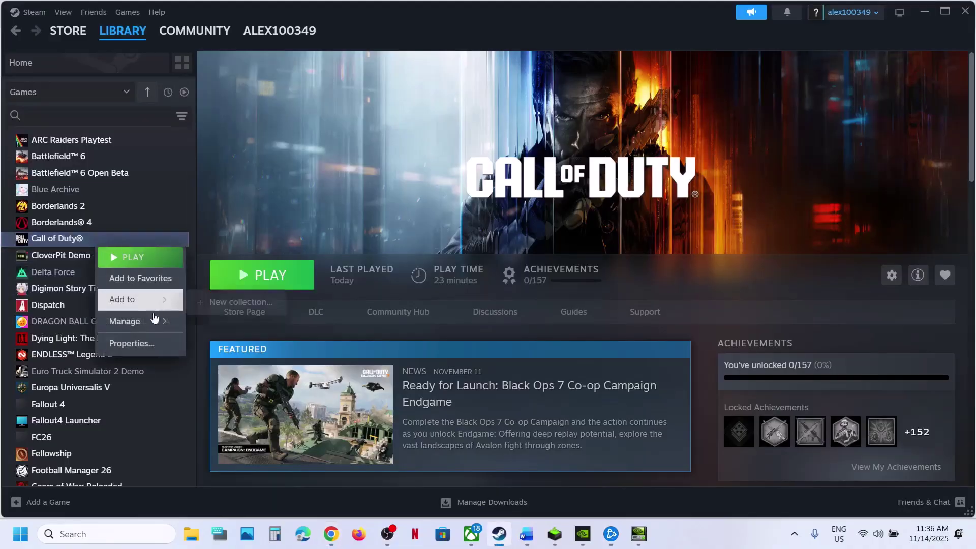
pyautogui.click(150, 344)
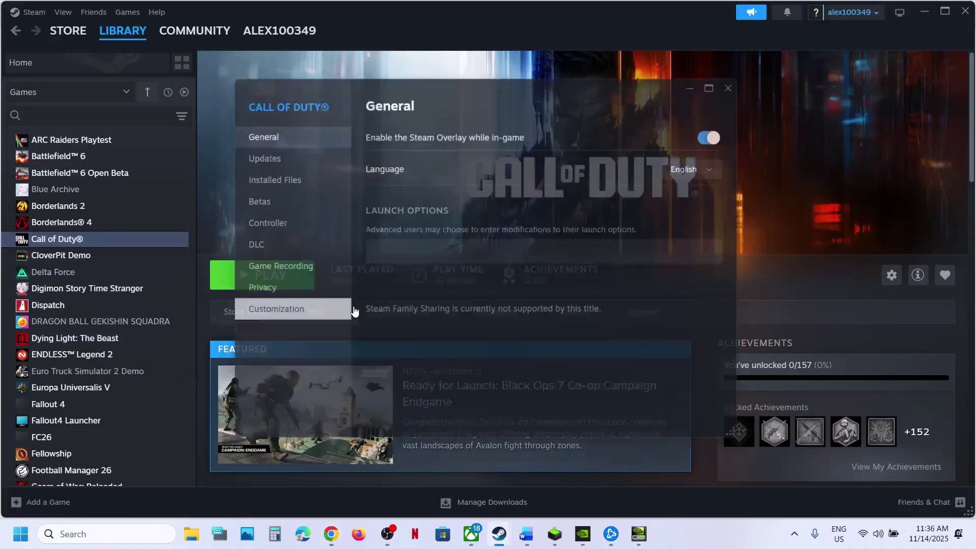
pyautogui.click(390, 251)
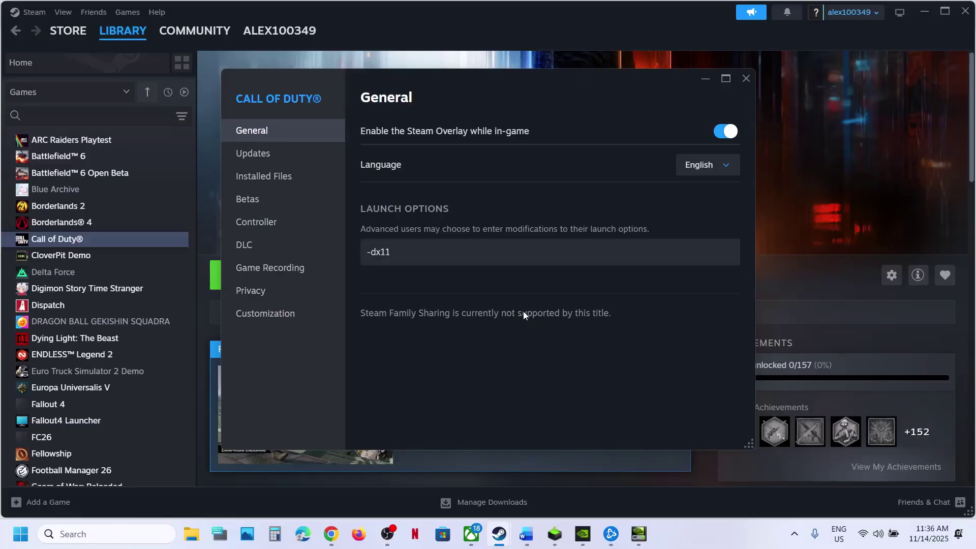
pyautogui.click(745, 79)
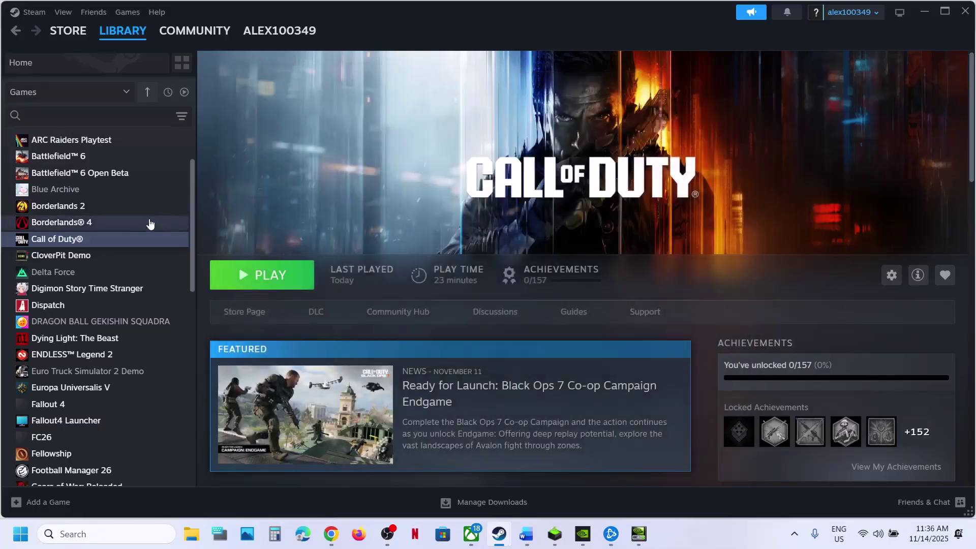
# Step: Reopen Call of Duty's properties in Steam and replace the launch option with -d3d11
pyautogui.rightClick(124, 246)
pyautogui.click(152, 339)
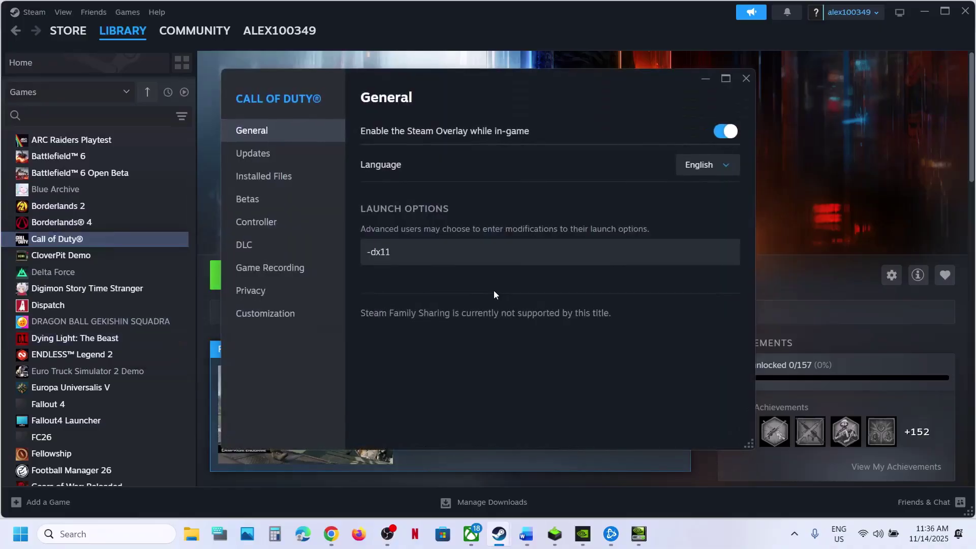
pyautogui.tripleClick(411, 252)
pyautogui.write('-')
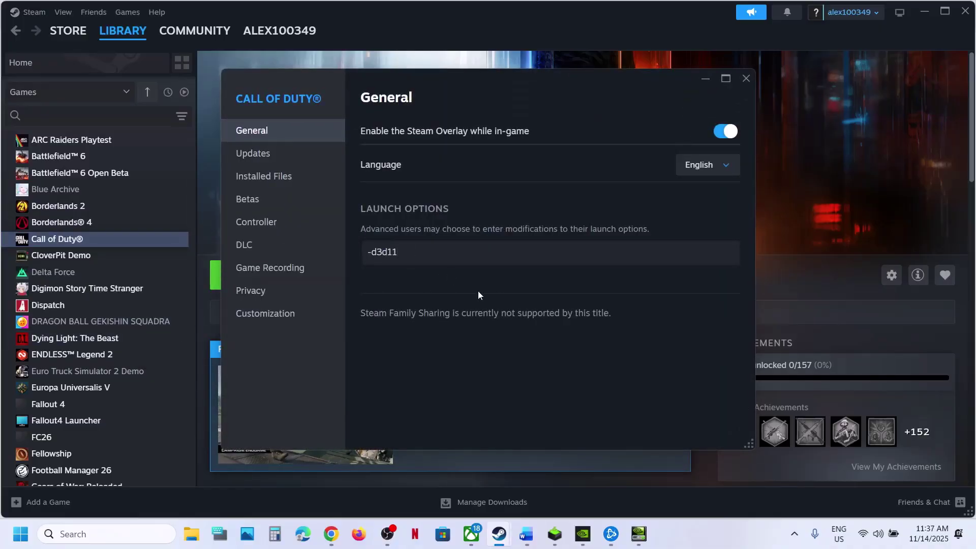
# Step: Try -dx12 as the launch option, clear the launch options and close the properties
pyautogui.tripleClick(421, 252)
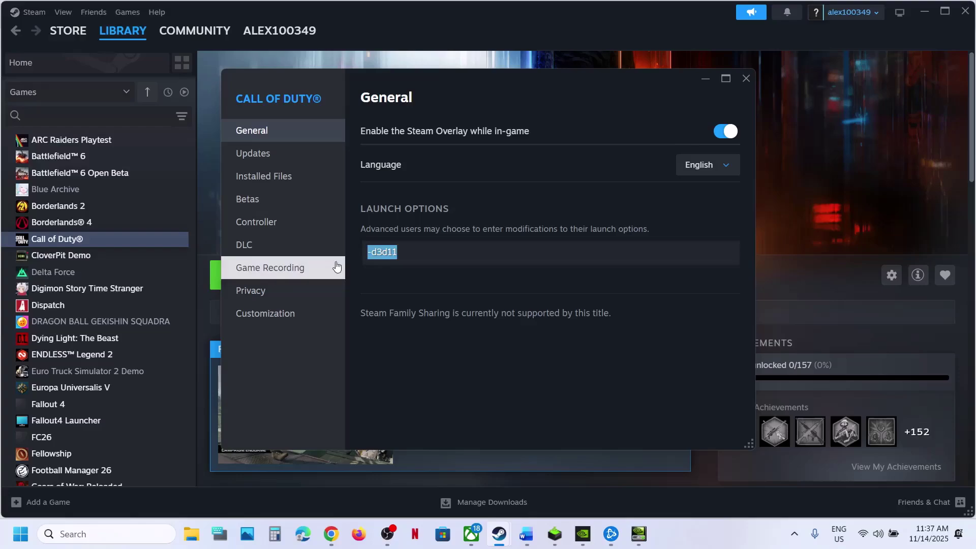
pyautogui.write('-d')
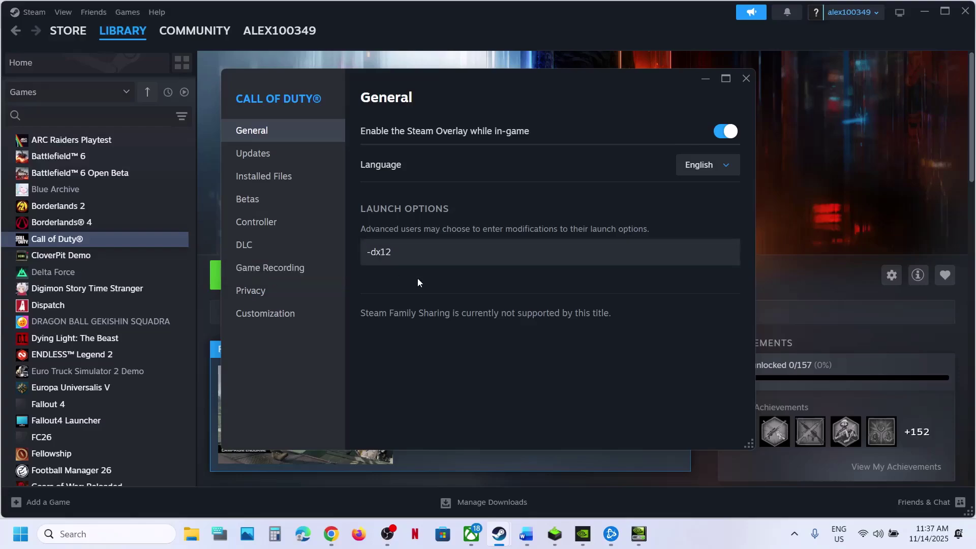
pyautogui.press('BackSpace')
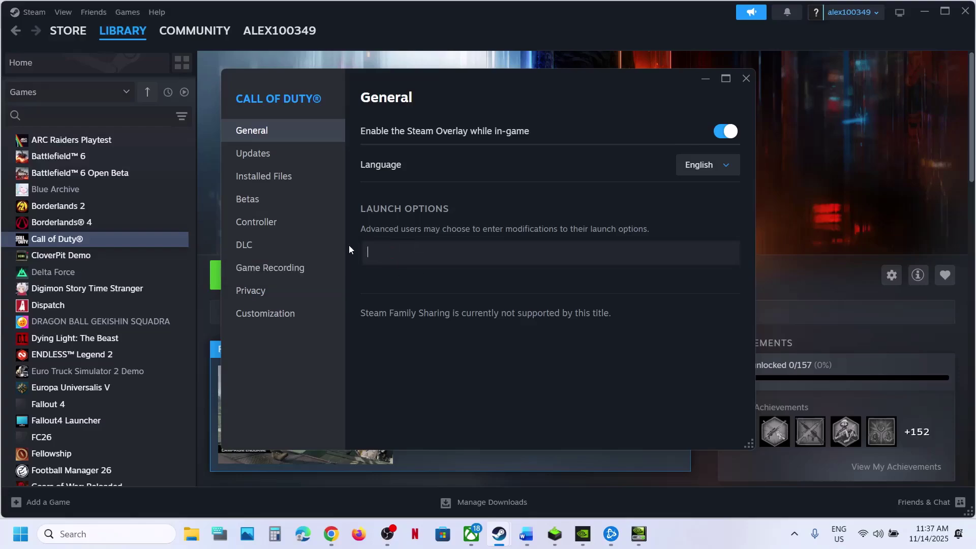
pyautogui.click(745, 78)
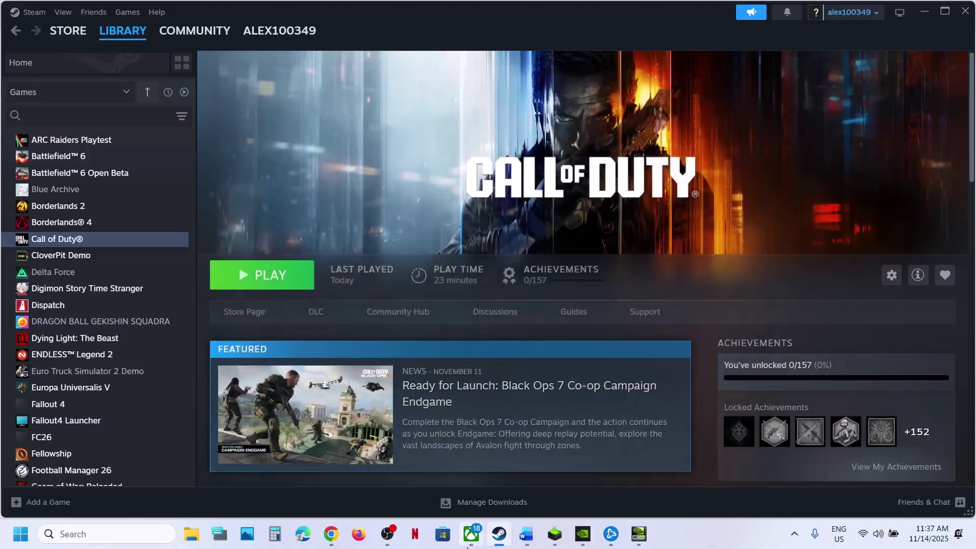
# Step: Switch to Battle.net, enable additional command line arguments in Call of Duty's game settings and enter -d3d11
pyautogui.click(625, 531)
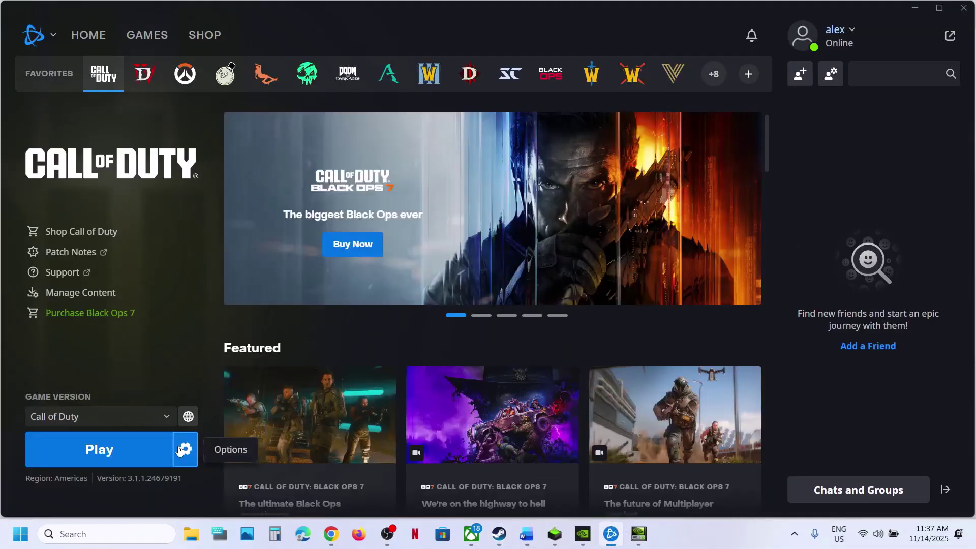
pyautogui.click(184, 449)
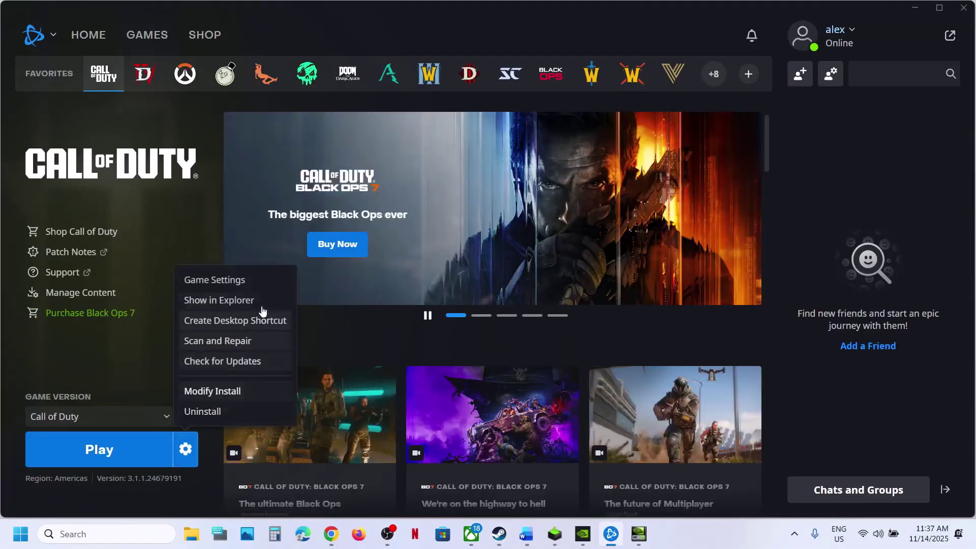
pyautogui.click(234, 287)
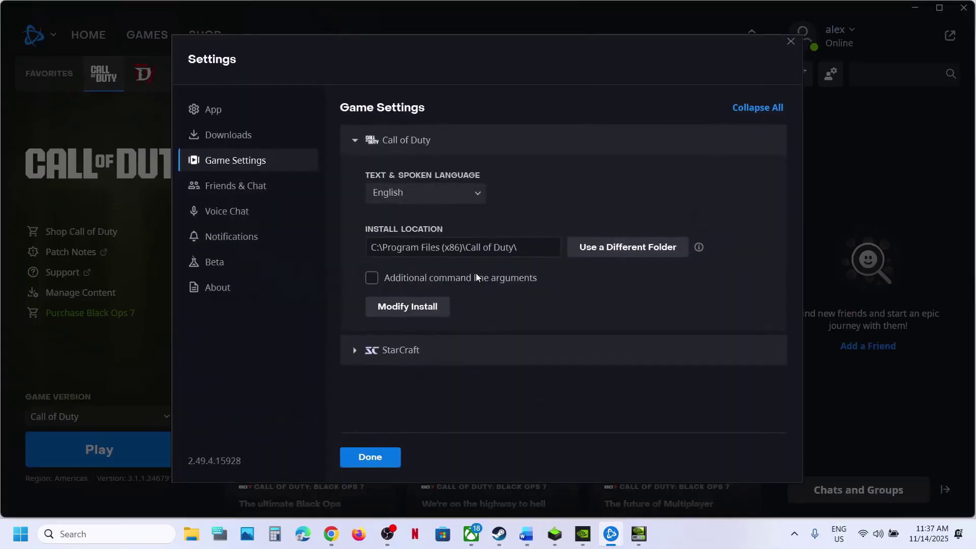
pyautogui.click(374, 277)
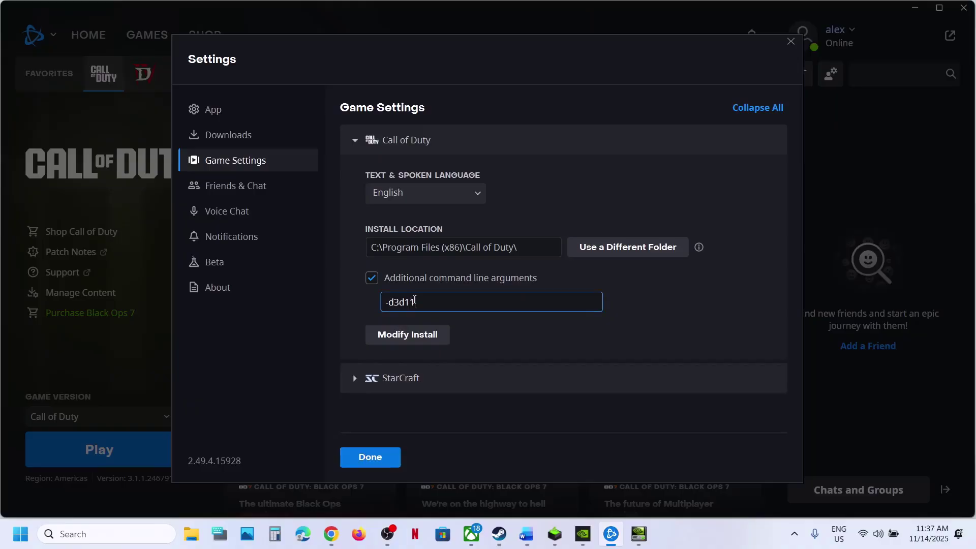
# Step: Try -dx11 as the command line argument, clear the arguments and finish the game settings
pyautogui.moveTo(431, 301); pyautogui.dragTo(361, 303)
pyautogui.write('-dx11')
pyautogui.doubleClick(420, 301)
pyautogui.press('BackSpace')
pyautogui.moveTo(415, 296); pyautogui.dragTo(358, 302)
pyautogui.press('BackSpace')
pyautogui.click(382, 460)
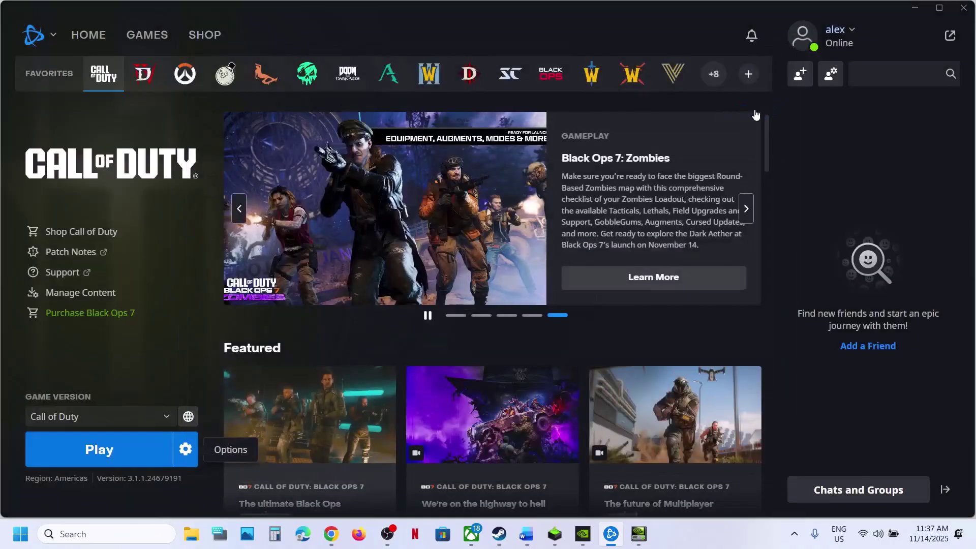
# Step: Go to Step 9 of the Black Ops 7 guide, follow its NVIDIA link and find drivers for the GeForce RTX 3050 Laptop GPU on Windows 11
pyautogui.click(521, 544)
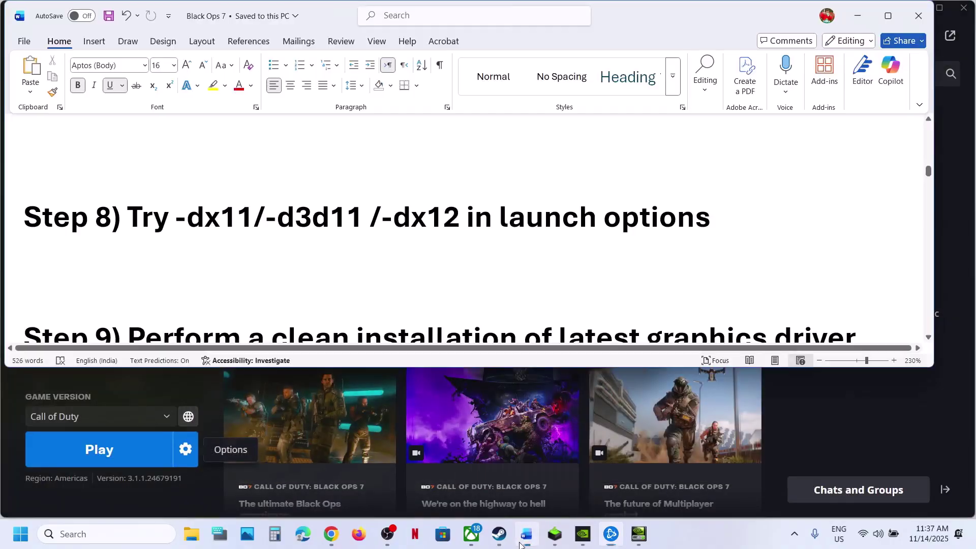
pyautogui.scroll(-3, 384, 323)
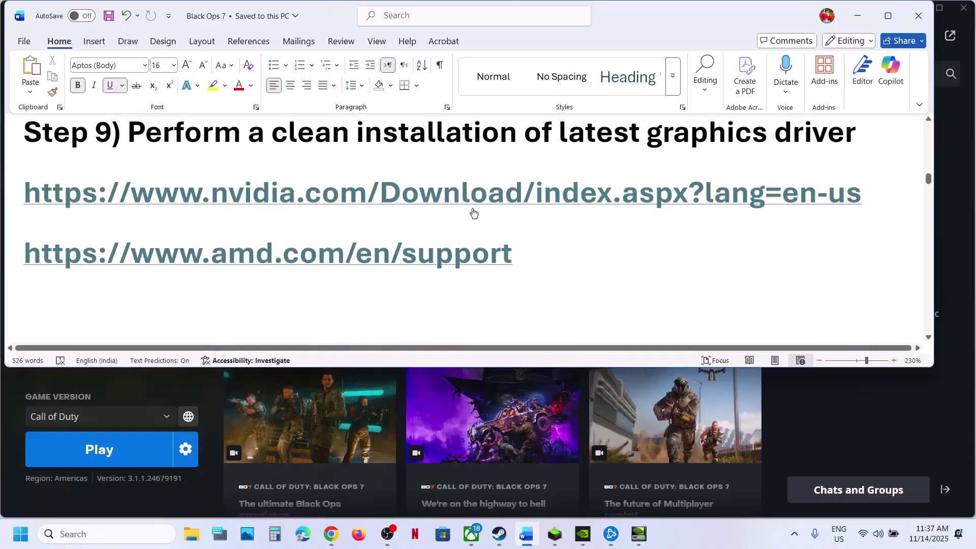
pyautogui.keyDown('ctrl'); pyautogui.click(425, 203); pyautogui.keyUp('ctrl')
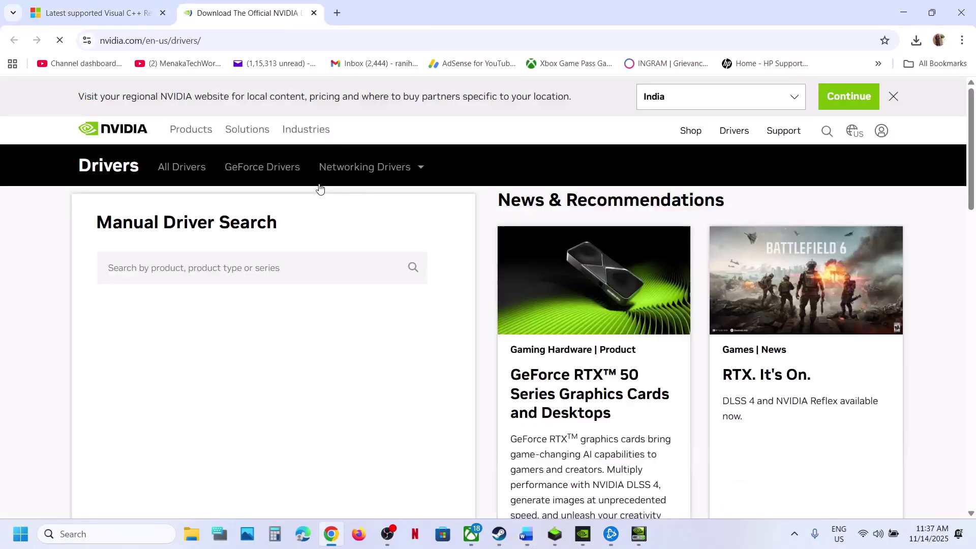
pyautogui.scroll(-5, 285, 320)
pyautogui.scroll(-1, 285, 320)
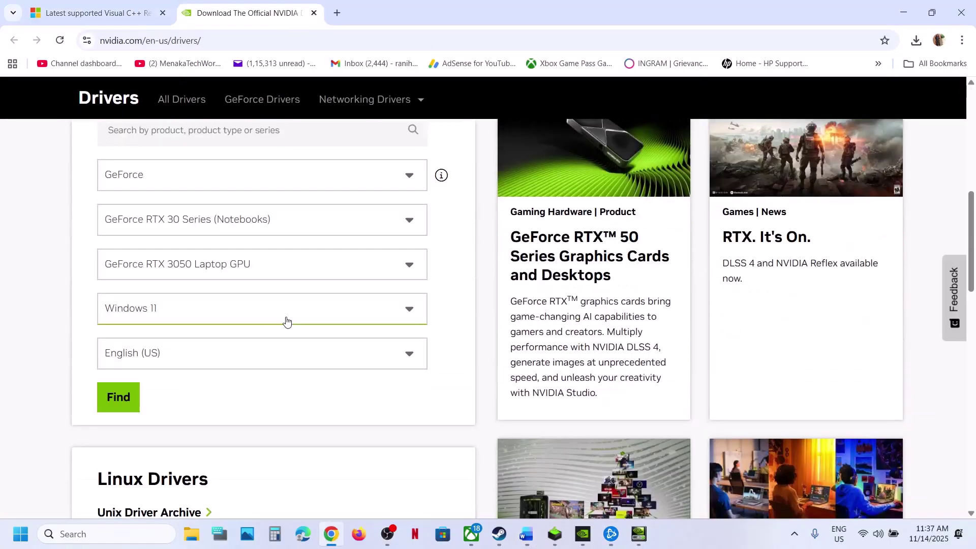
pyautogui.click(121, 407)
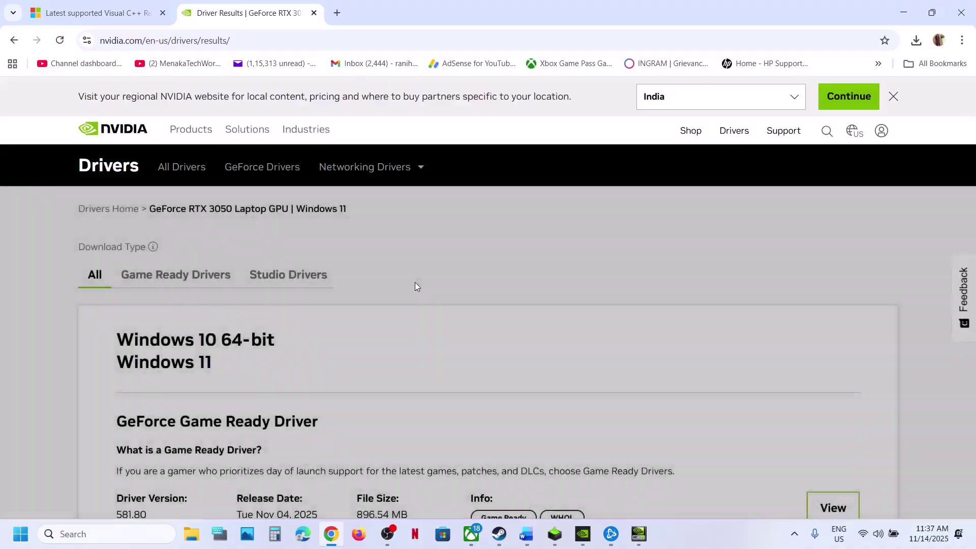
# Step: Open the GeForce Game Ready Driver 581.80 details, download the driver and check the recent downloads
pyautogui.scroll(-4, 414, 286)
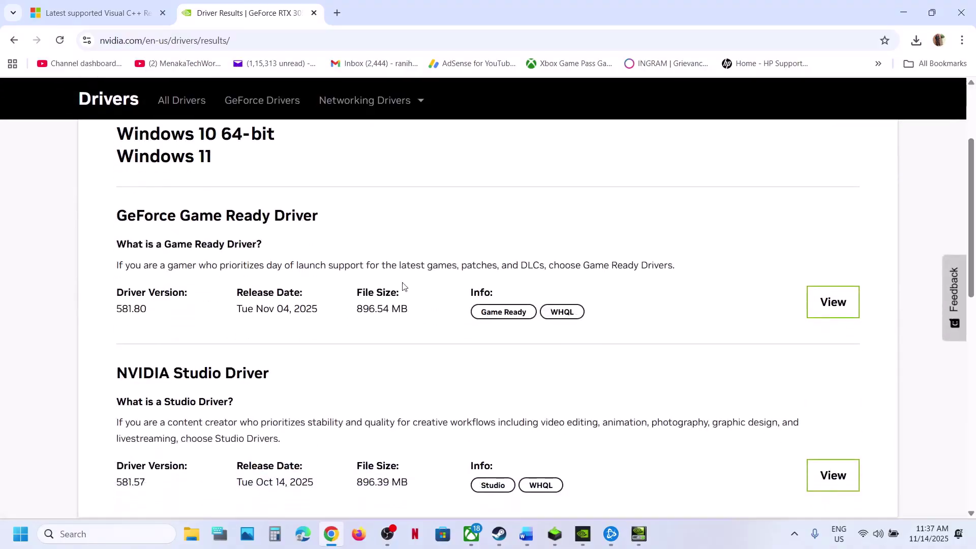
pyautogui.click(815, 297)
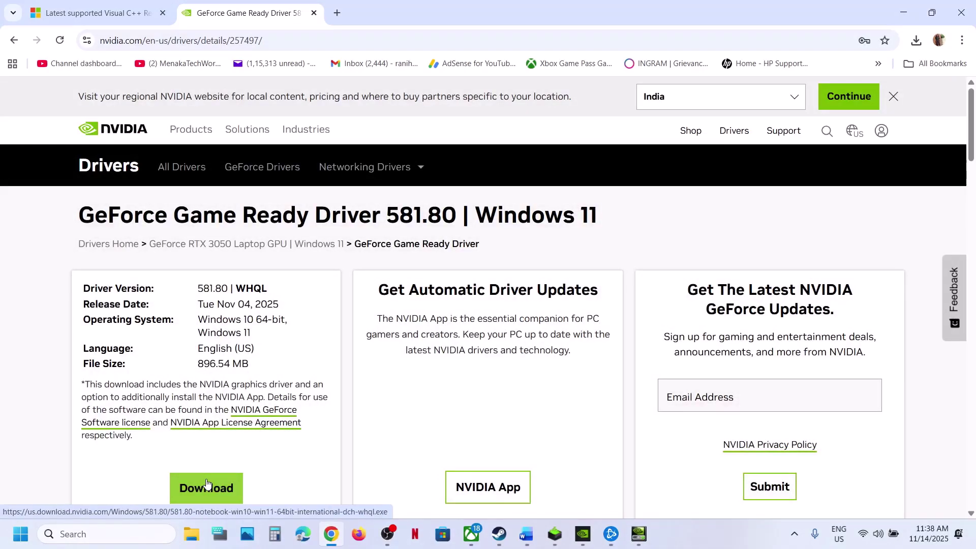
pyautogui.click(201, 492)
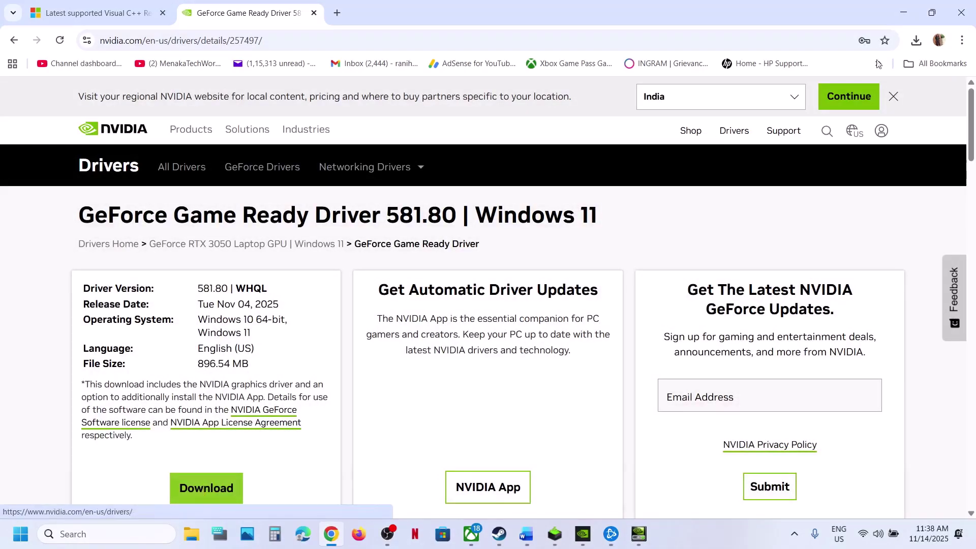
pyautogui.click(917, 39)
pyautogui.click(656, 206)
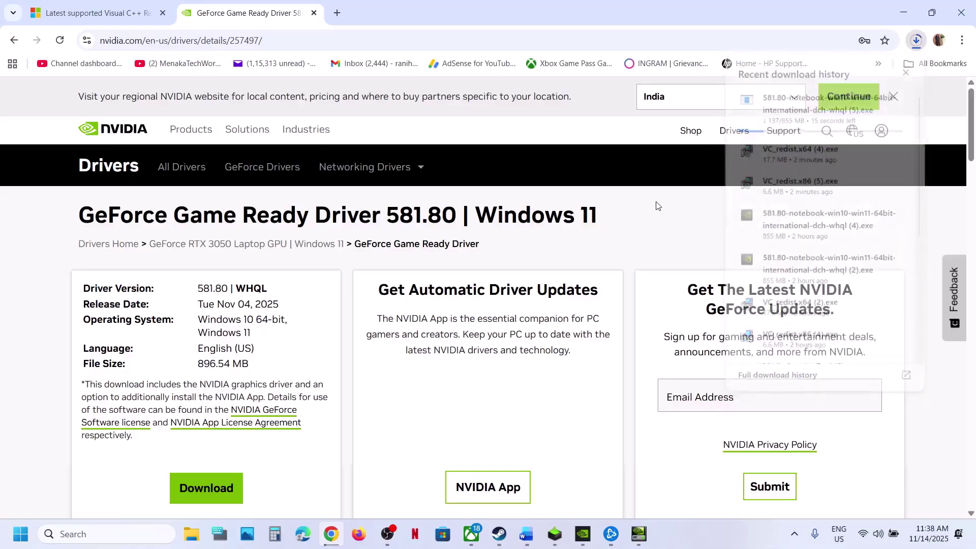
# Step: In the NVIDIA Installer, accept the license, choose Custom (Advanced) with Perform a clean installation selected, and set the installer aside
pyautogui.click(554, 534)
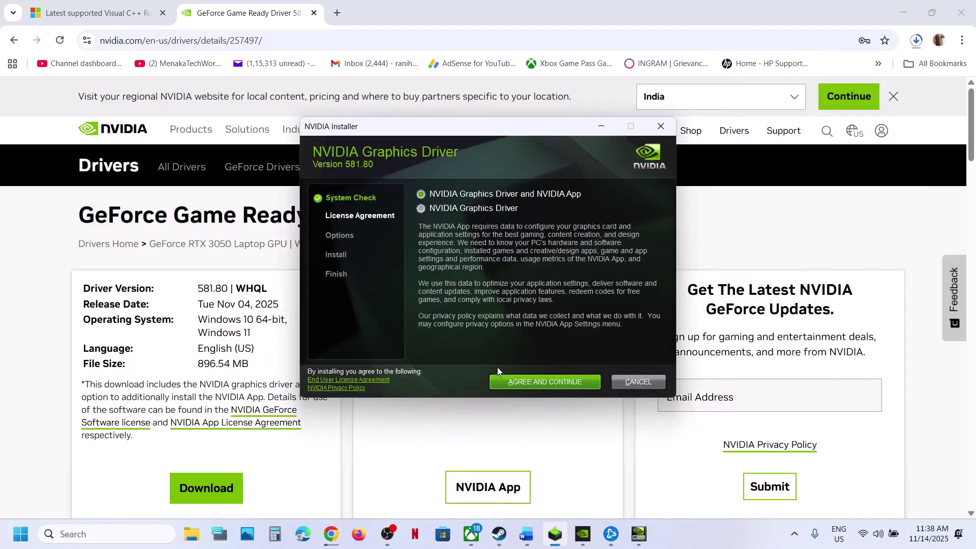
pyautogui.click(513, 381)
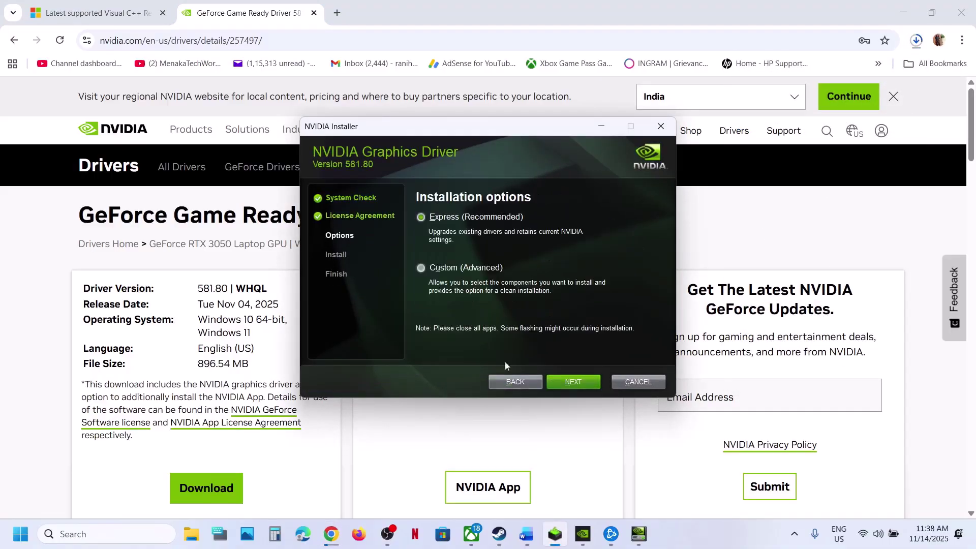
pyautogui.click(436, 271)
pyautogui.click(563, 382)
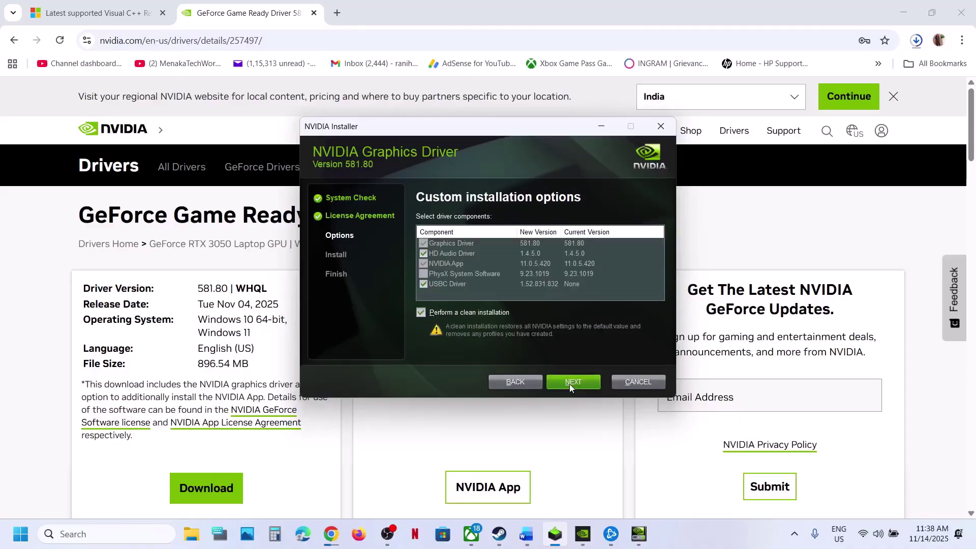
pyautogui.click(555, 534)
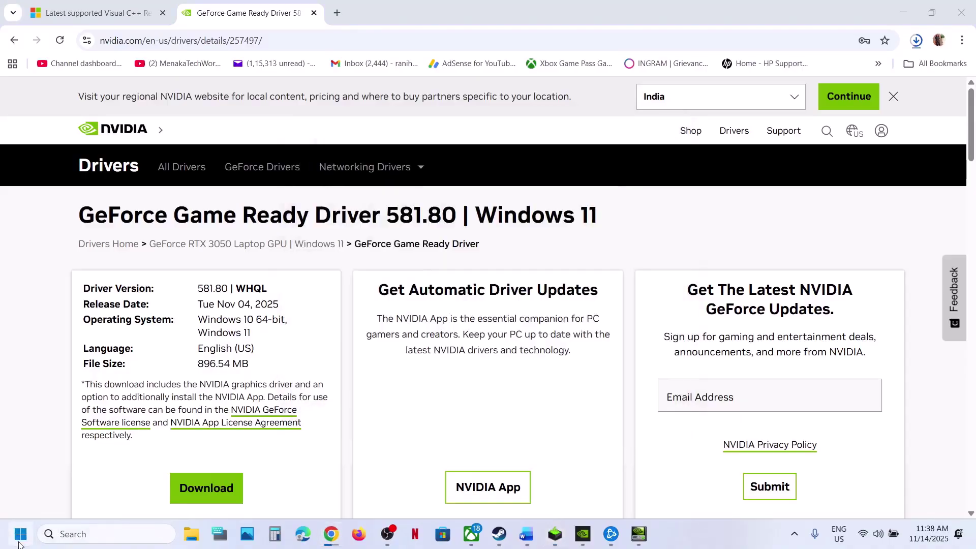
# Step: Show the Windows power options containing Restart and dismiss them without restarting
pyautogui.click(19, 543)
pyautogui.click(369, 490)
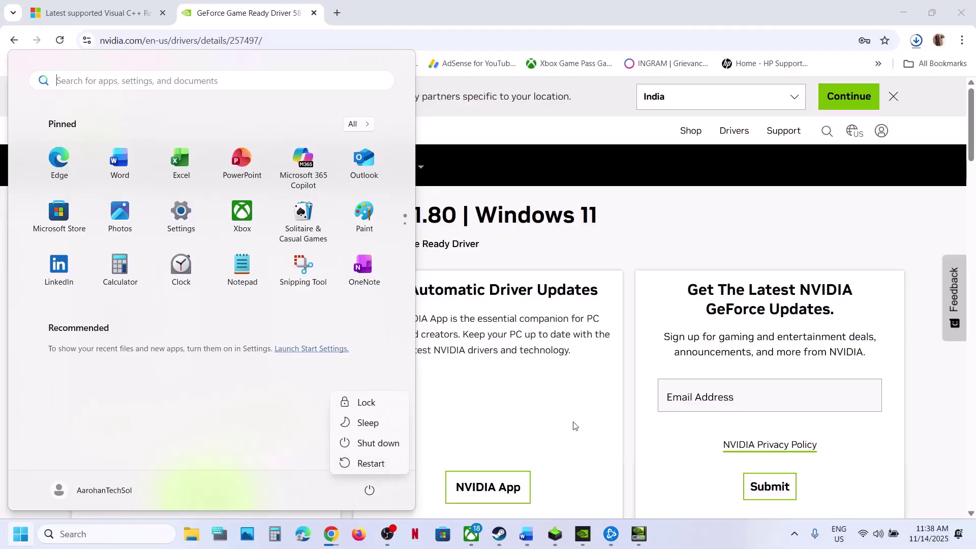
pyautogui.press('Escape')
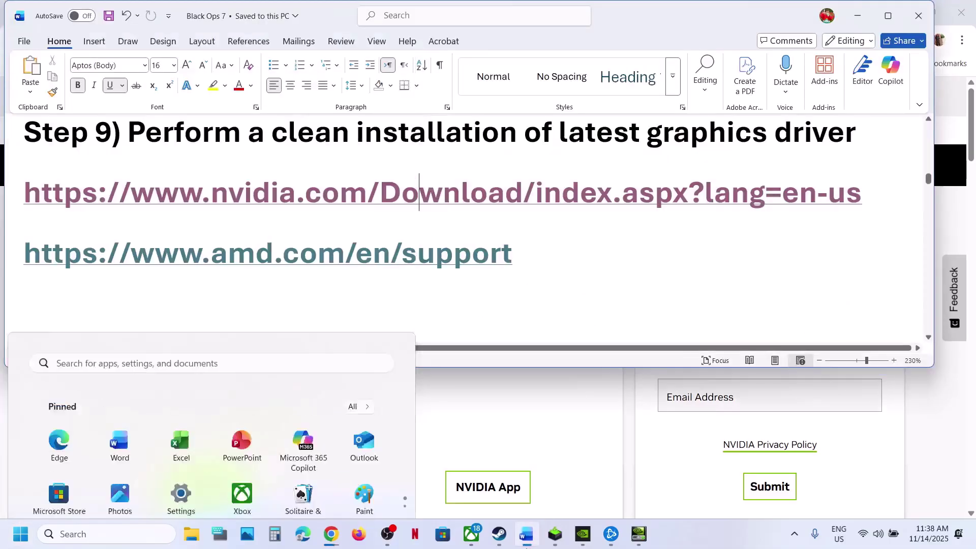
# Step: Follow the guide's AMD support link and look up drivers for Graphics, Radeon RX, Radeon RX 9000 Series, AMD Radeon RX 9070 XT
pyautogui.click(526, 534)
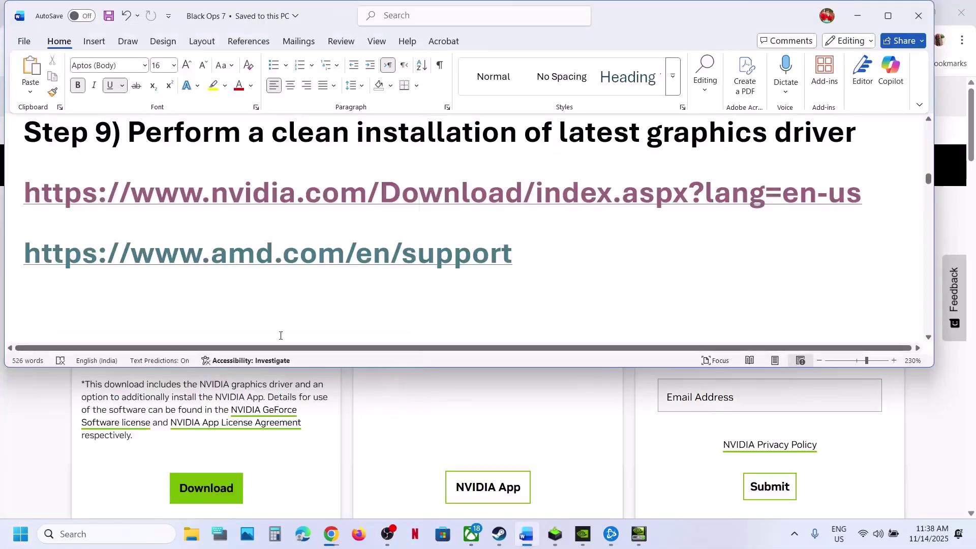
pyautogui.keyDown('ctrl'); pyautogui.click(252, 266); pyautogui.keyUp('ctrl')
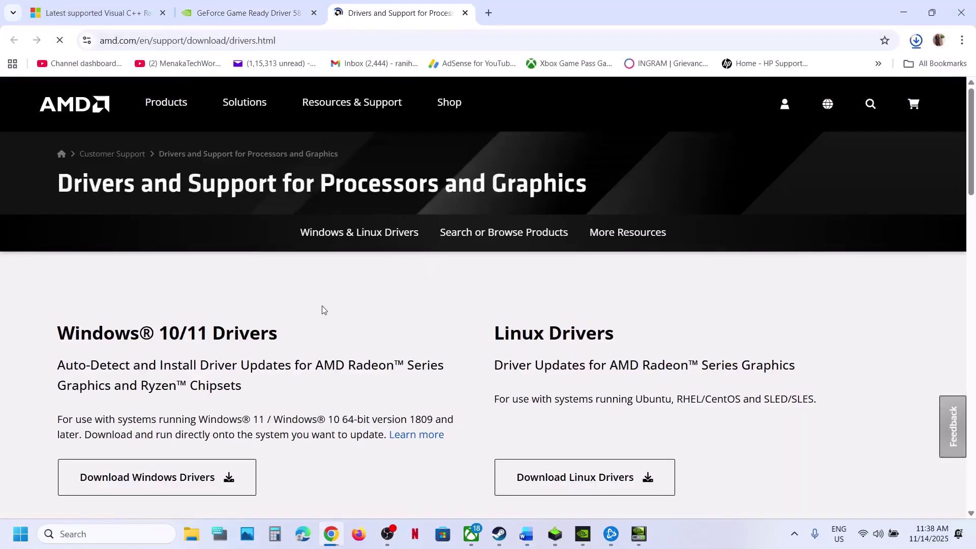
pyautogui.scroll(-6, 323, 309)
pyautogui.click(129, 390)
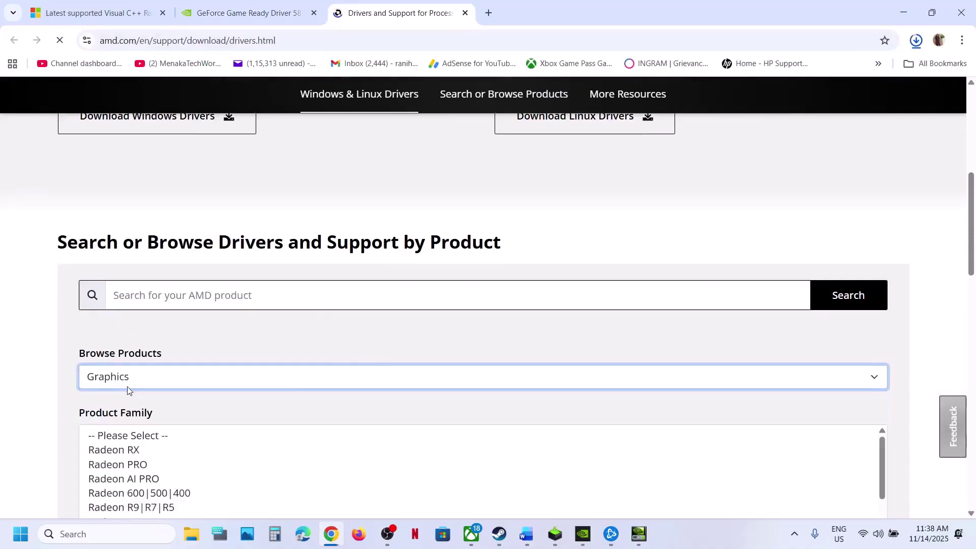
pyautogui.click(126, 364)
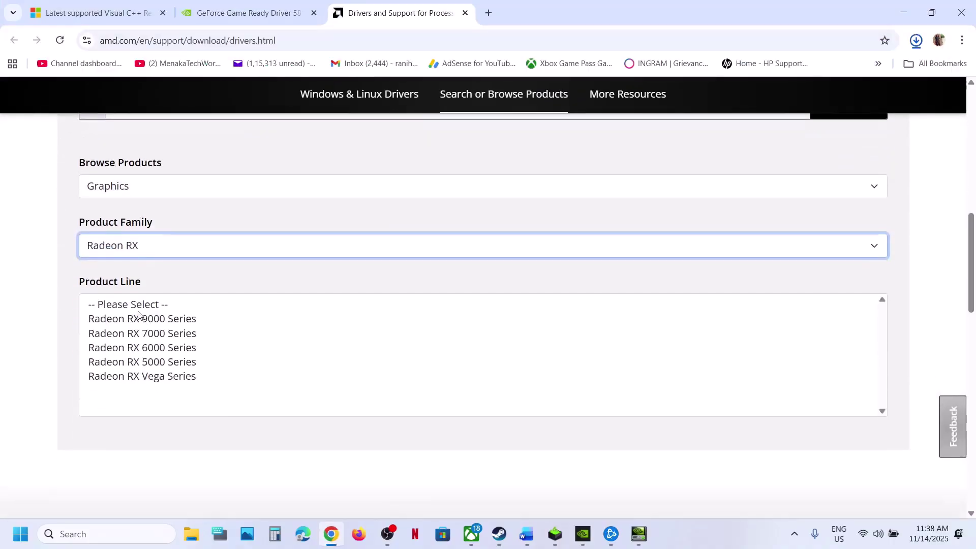
pyautogui.click(141, 317)
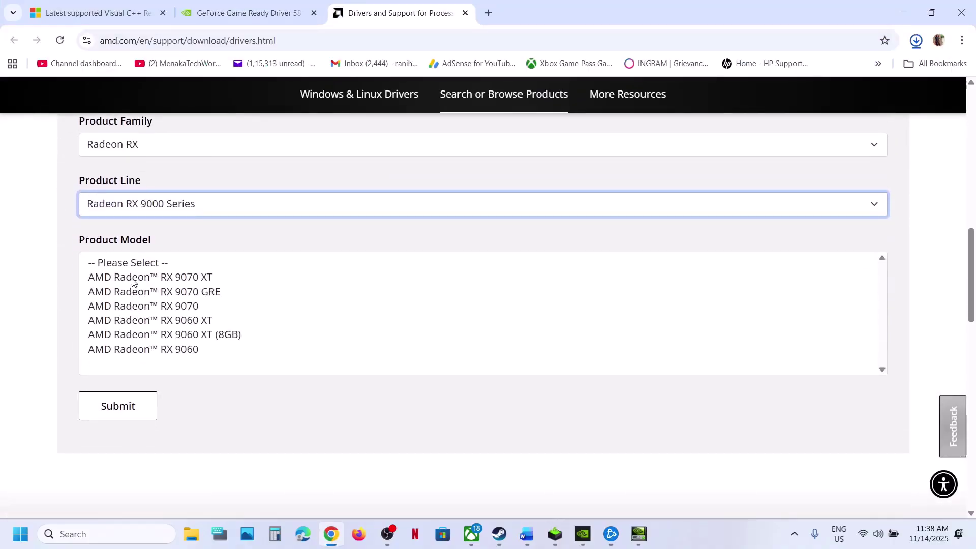
pyautogui.click(132, 281)
pyautogui.click(109, 310)
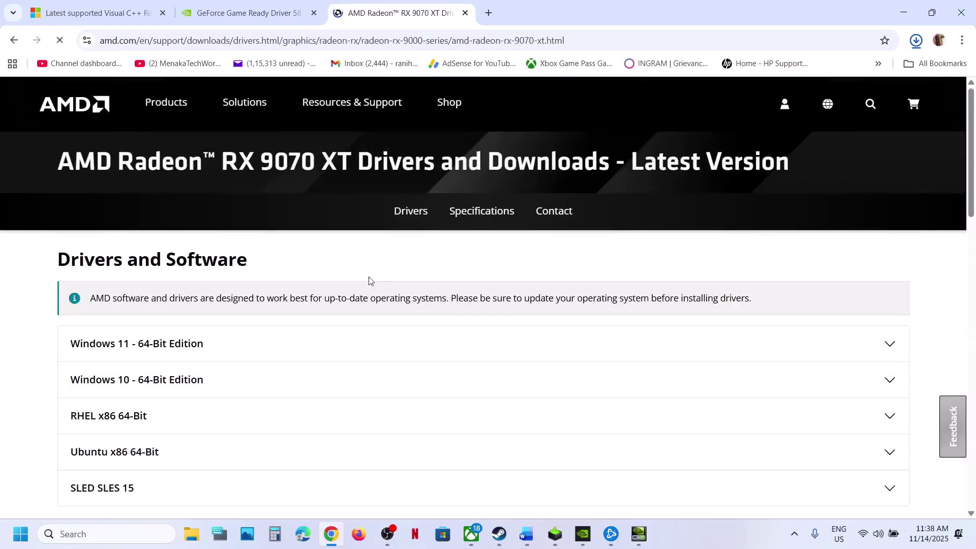
# Step: Expand the Windows 11 - 64-Bit Edition drivers and examine the recommended AMD Software: Adrenalin Edition download
pyautogui.click(201, 342)
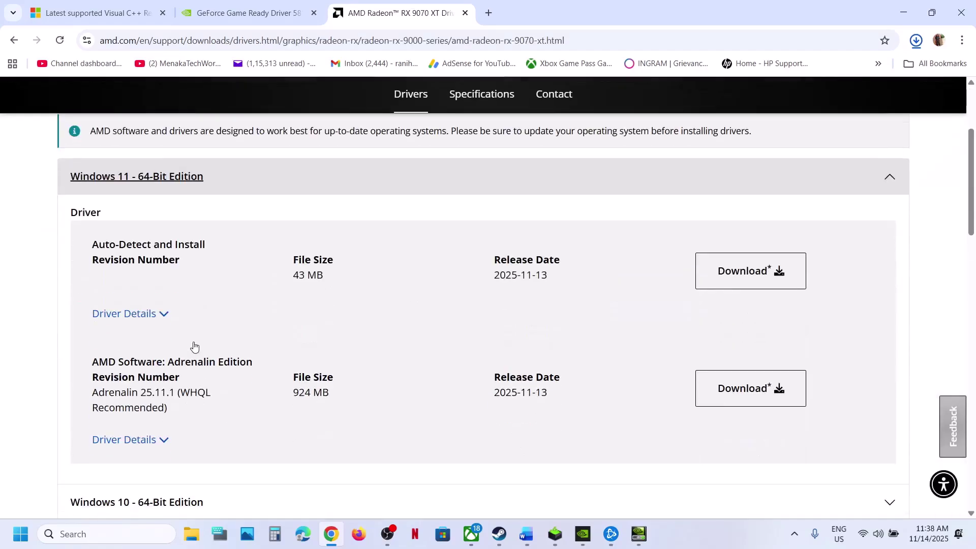
pyautogui.moveTo(124, 407); pyautogui.dragTo(246, 392)
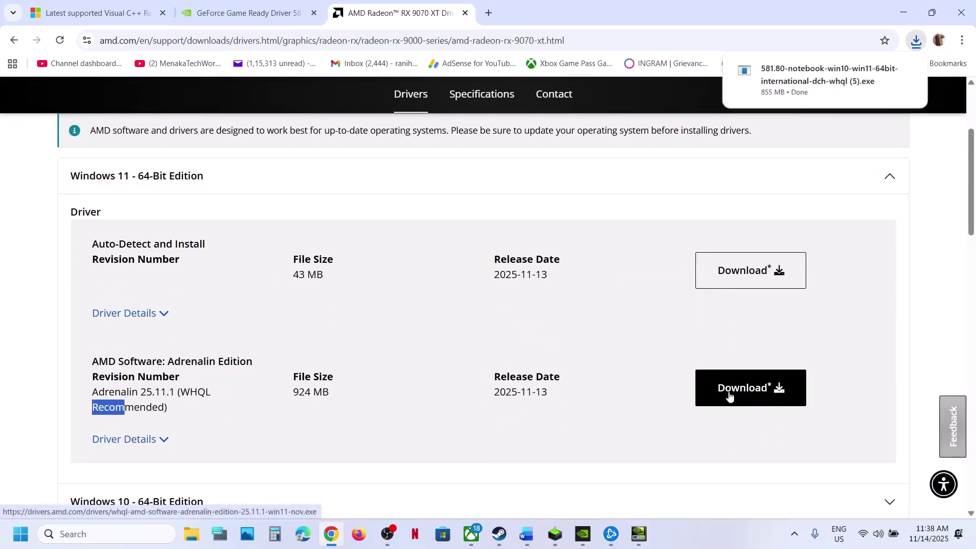
pyautogui.click(647, 304)
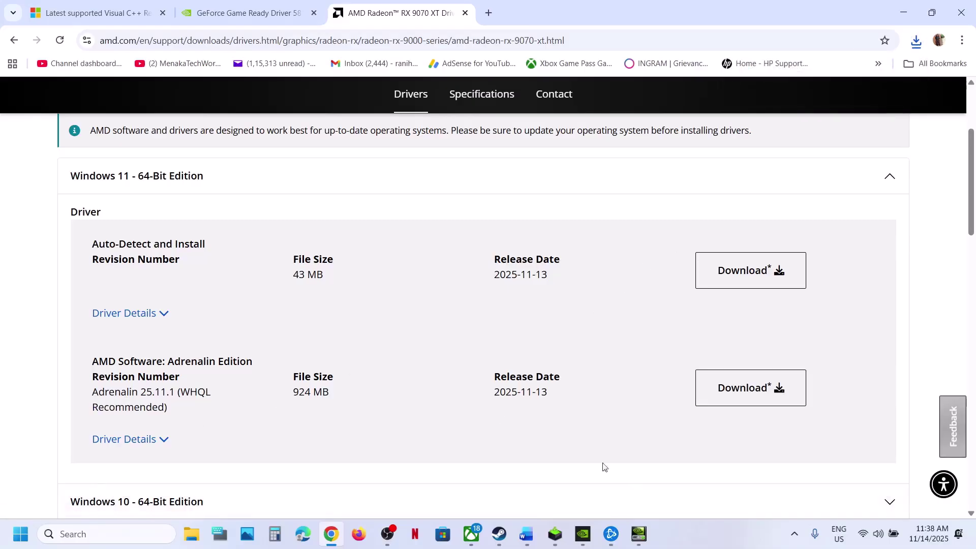
# Step: Go to Step 10 of the guide, copy the word "graphics" and use it in Windows search to open the Graphics settings
pyautogui.click(527, 545)
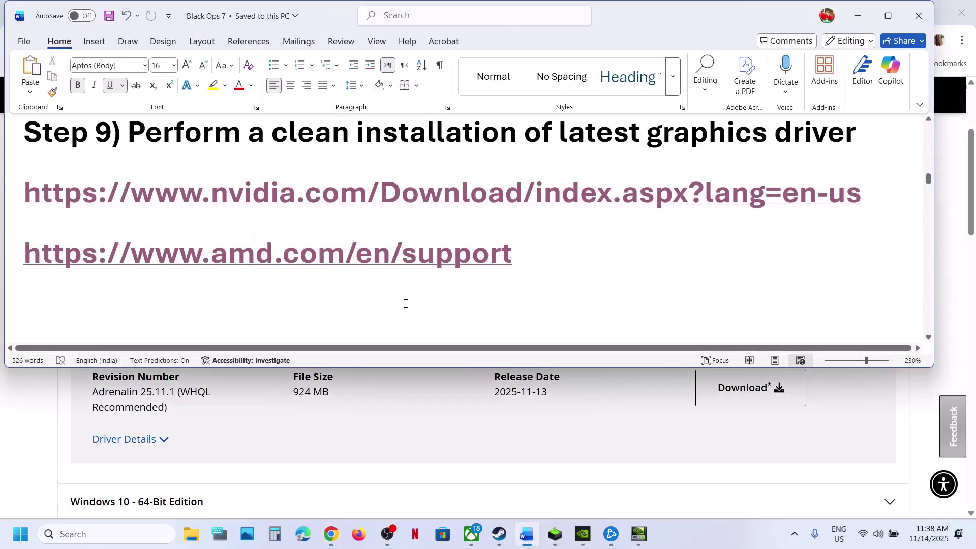
pyautogui.scroll(-3, 405, 302)
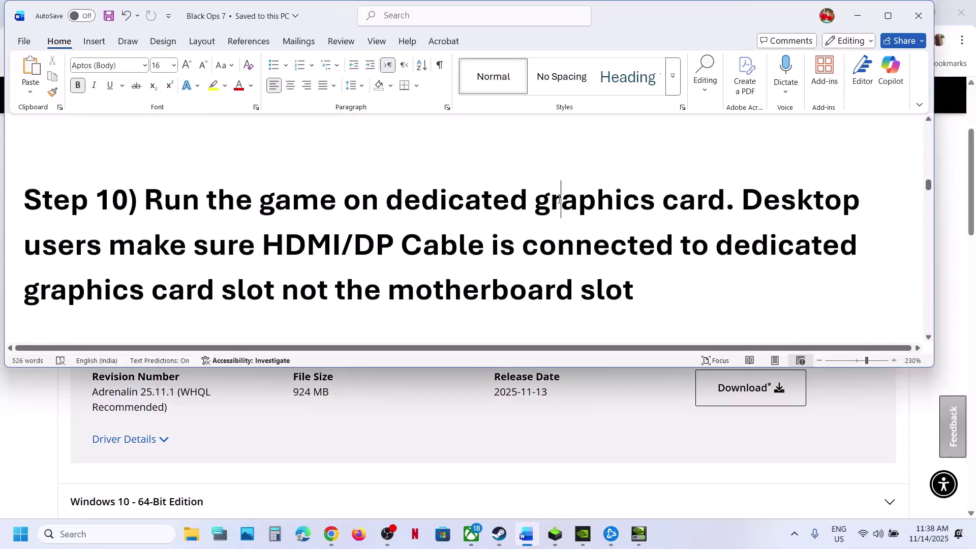
pyautogui.doubleClick(559, 199)
pyautogui.hotkey('ctrl', 'c')
pyautogui.click(107, 535)
pyautogui.hotkey('ctrl', 'v')
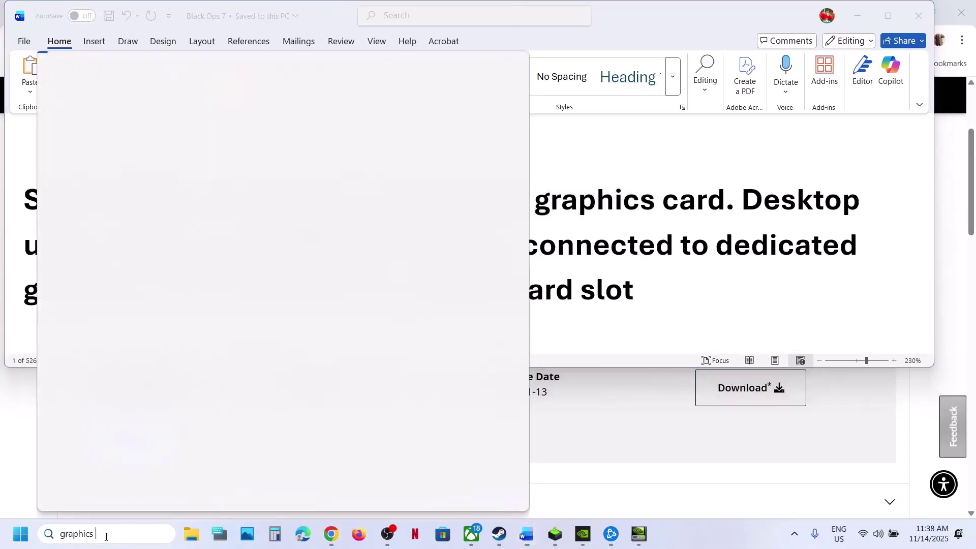
pyautogui.click(126, 144)
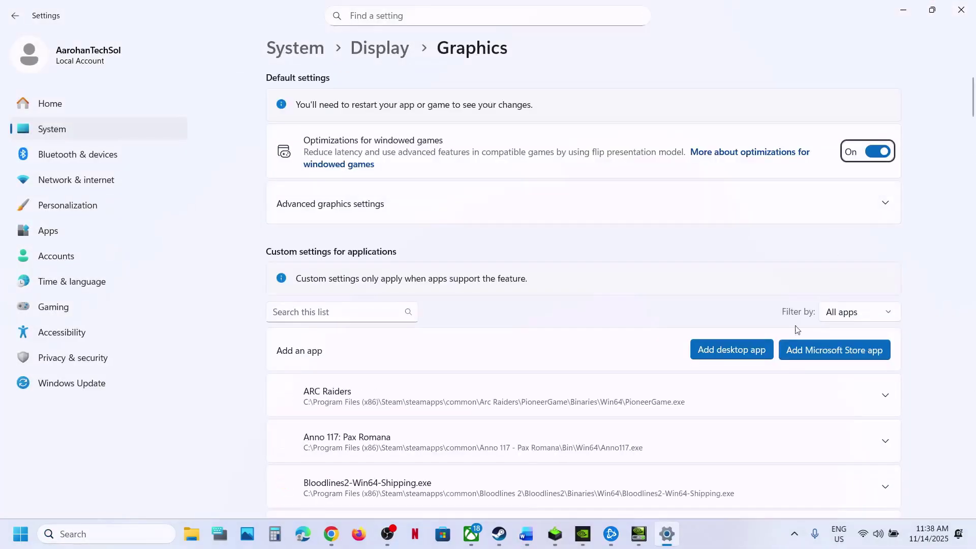
# Step: Add the cod application from Steam's Call of Duty HQ folder as a desktop app in the custom graphics settings
pyautogui.click(750, 350)
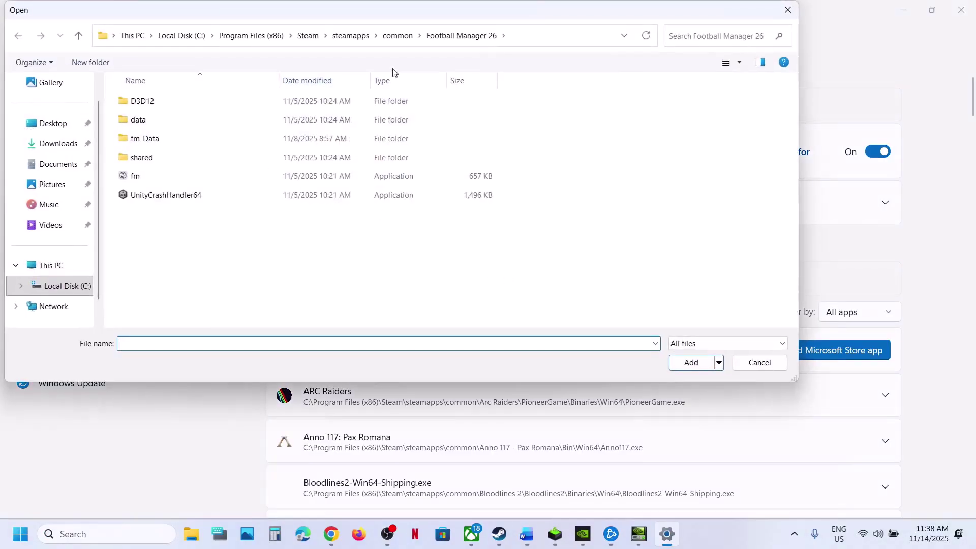
pyautogui.click(398, 36)
pyautogui.doubleClick(176, 140)
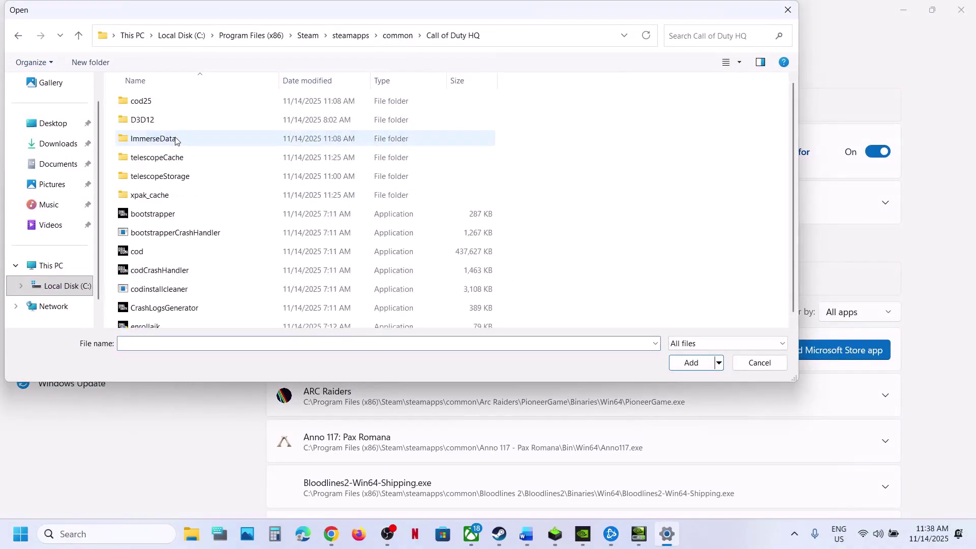
pyautogui.click(153, 256)
pyautogui.click(681, 363)
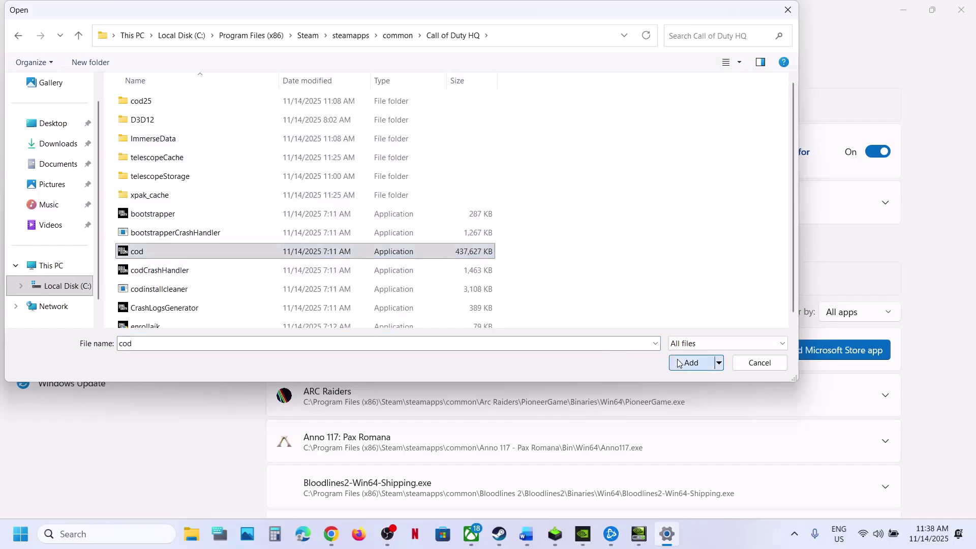
# Step: Set the GPU preference of the Steam Call of Duty HQ cod.exe entry to High Performance (NVIDIA GeForce RTX 3050 Laptop GPU)
pyautogui.scroll(-6, 501, 365)
pyautogui.scroll(-2, 502, 365)
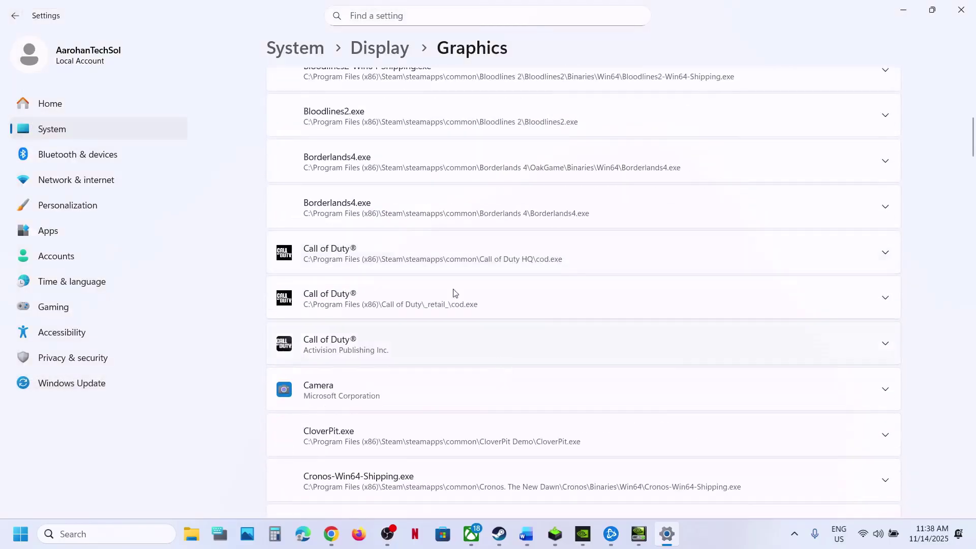
pyautogui.click(390, 263)
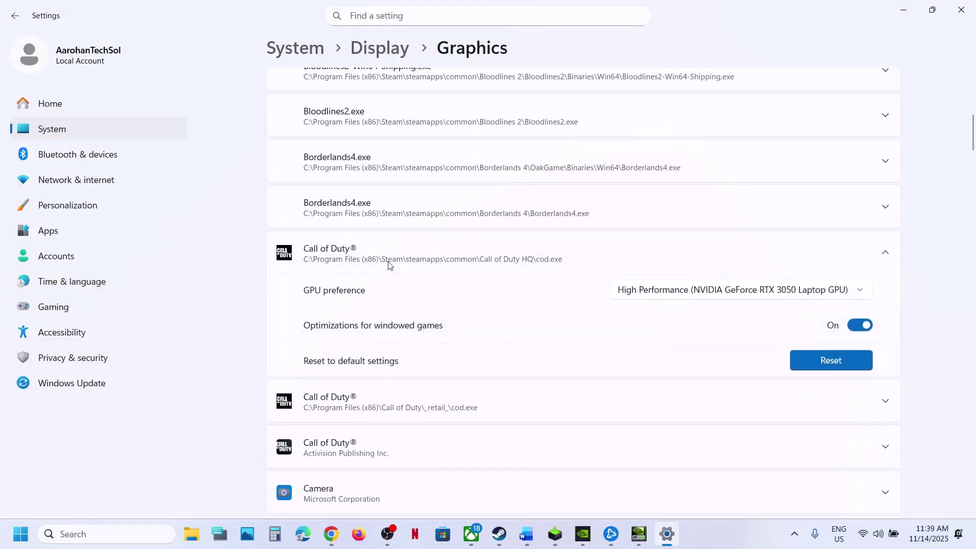
pyautogui.click(703, 294)
pyautogui.click(752, 299)
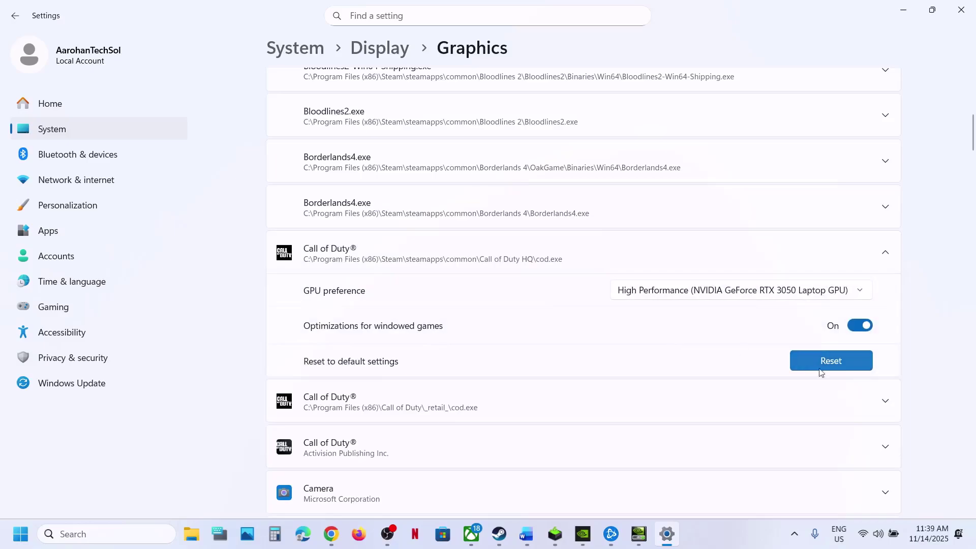
# Step: Check the GPU preference of the _retail_ cod.exe entry, close Settings and highlight the HDMI/DP cable note in Step 10
pyautogui.click(615, 410)
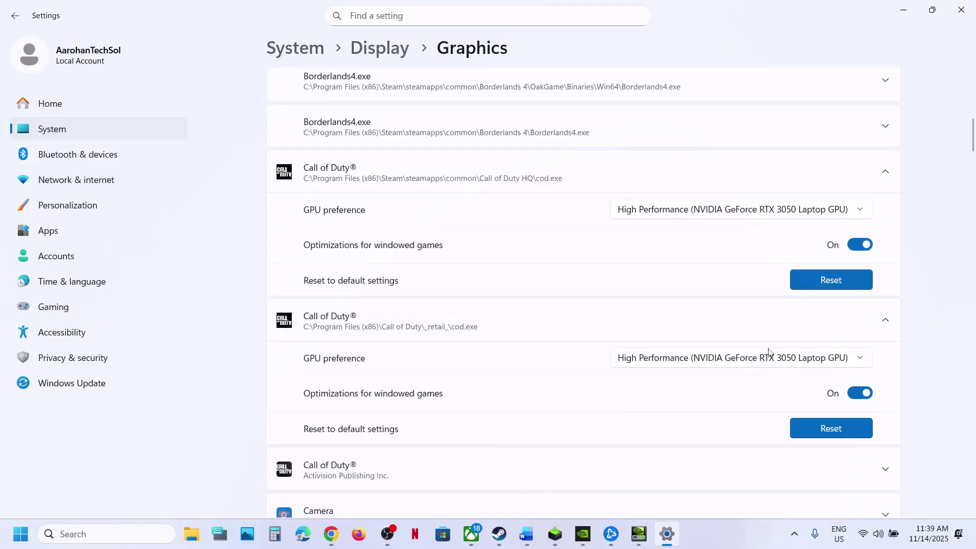
pyautogui.click(961, 10)
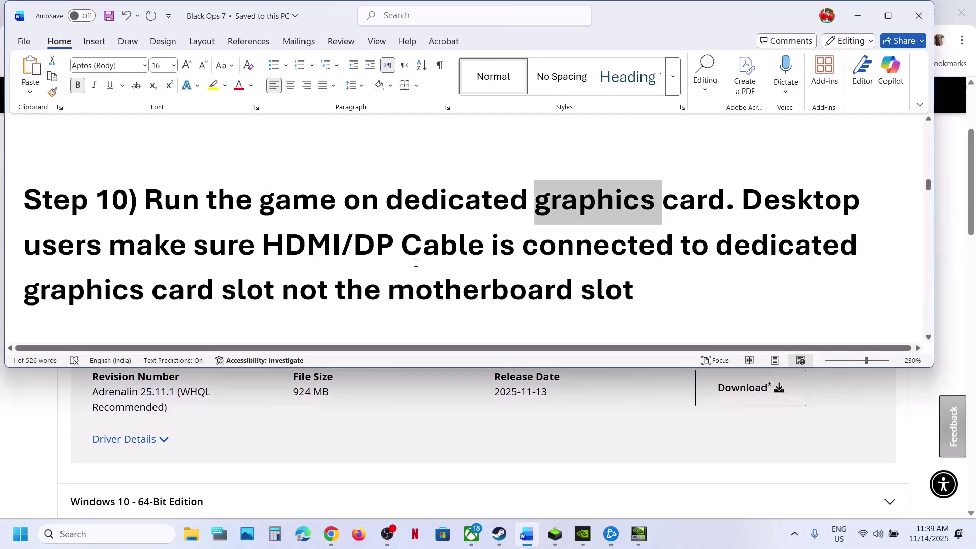
pyautogui.moveTo(741, 201); pyautogui.dragTo(655, 258)
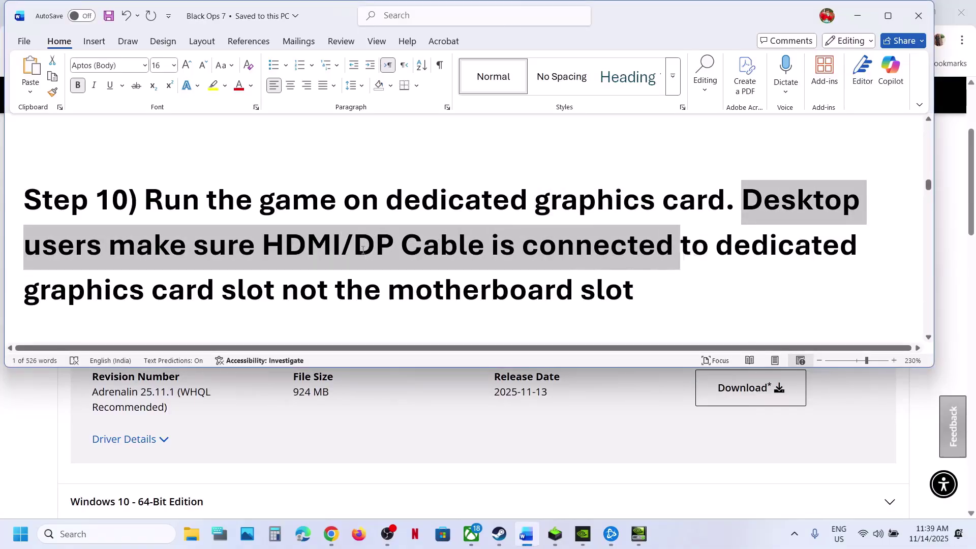
pyautogui.moveTo(362, 249); pyautogui.dragTo(635, 293)
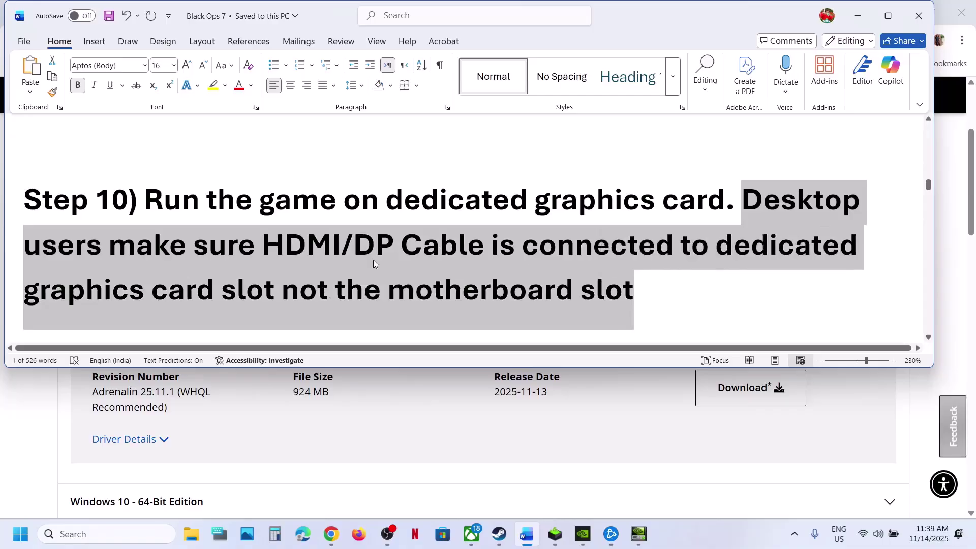
# Step: Go to Step 11 of the guide, open the NVIDIA App and show the settings of the first Call of Duty: Black Ops 6 entry
pyautogui.scroll(-5, 373, 260)
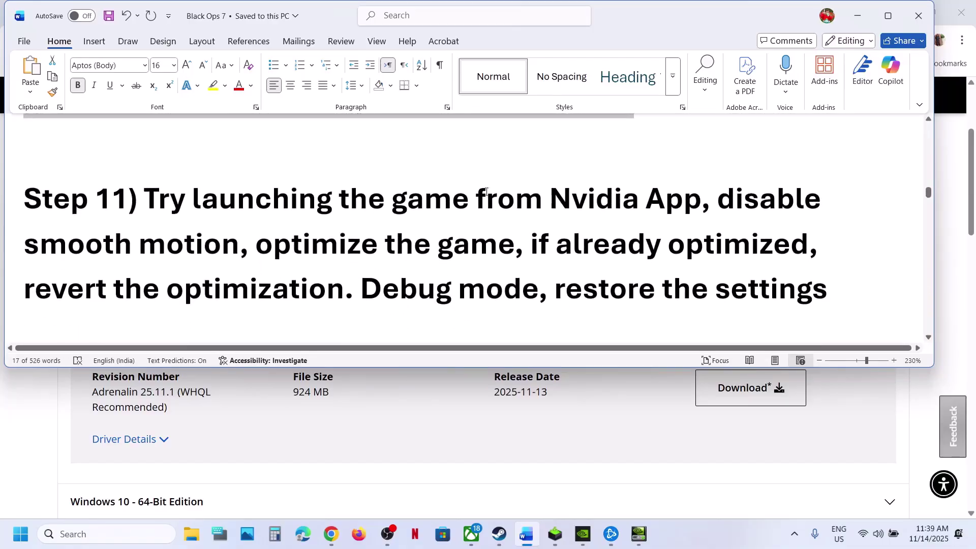
pyautogui.click(113, 538)
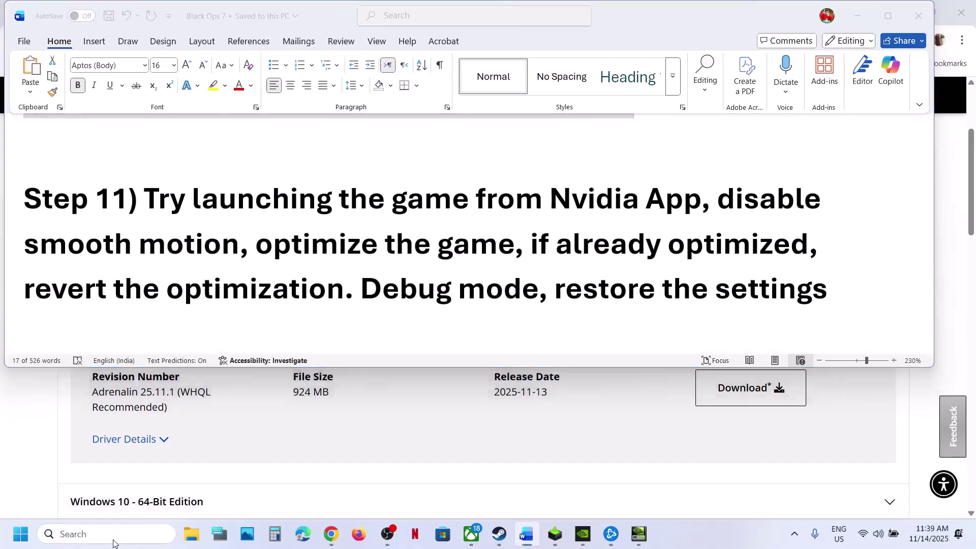
pyautogui.write('nv')
pyautogui.press('Return')
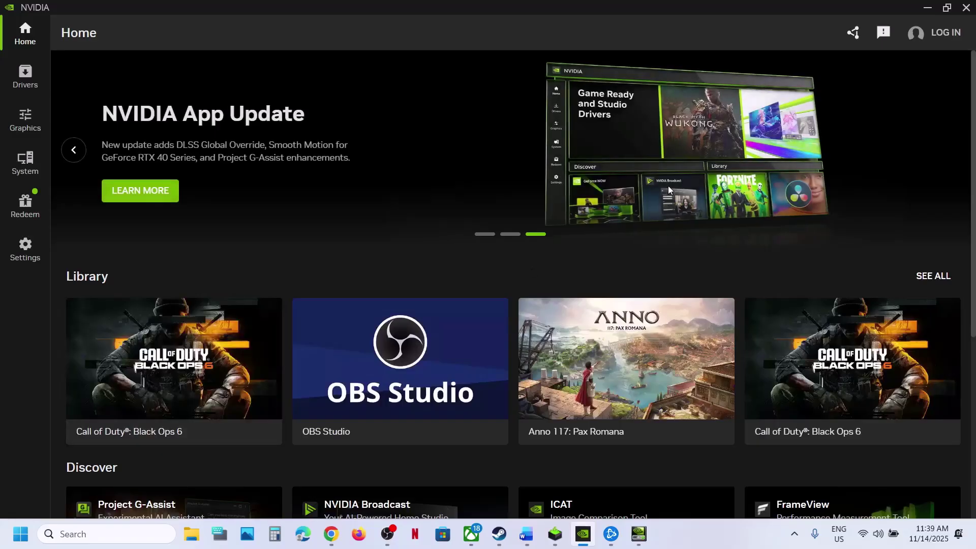
pyautogui.moveTo(170, 361)
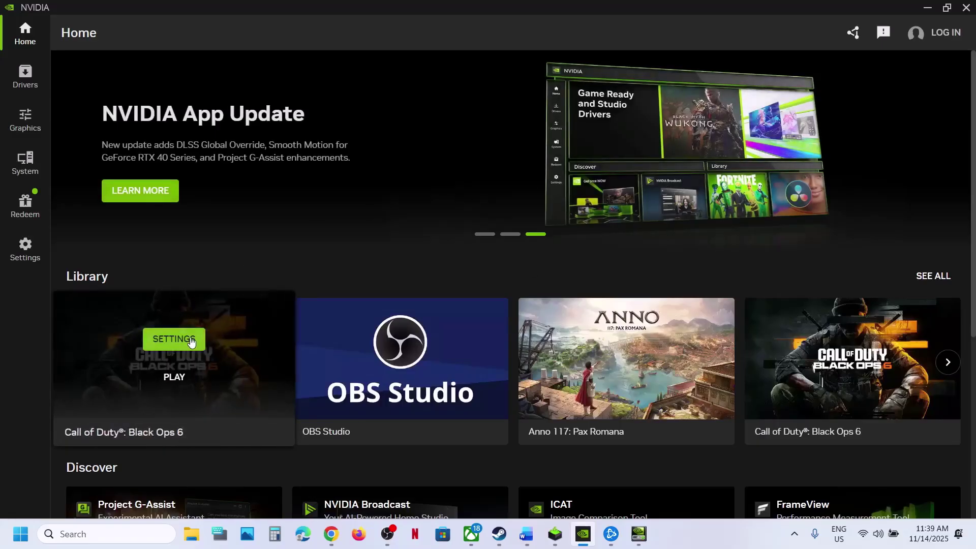
pyautogui.click(173, 339)
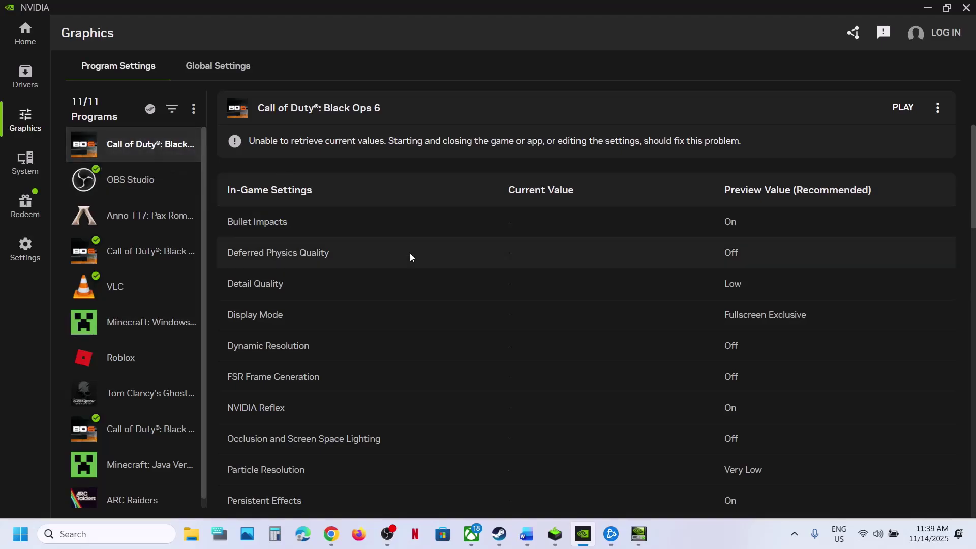
# Step: Examine the game's recommended in-game settings and the Smooth Motion option in the global driver settings
pyautogui.scroll(-5, 355, 386)
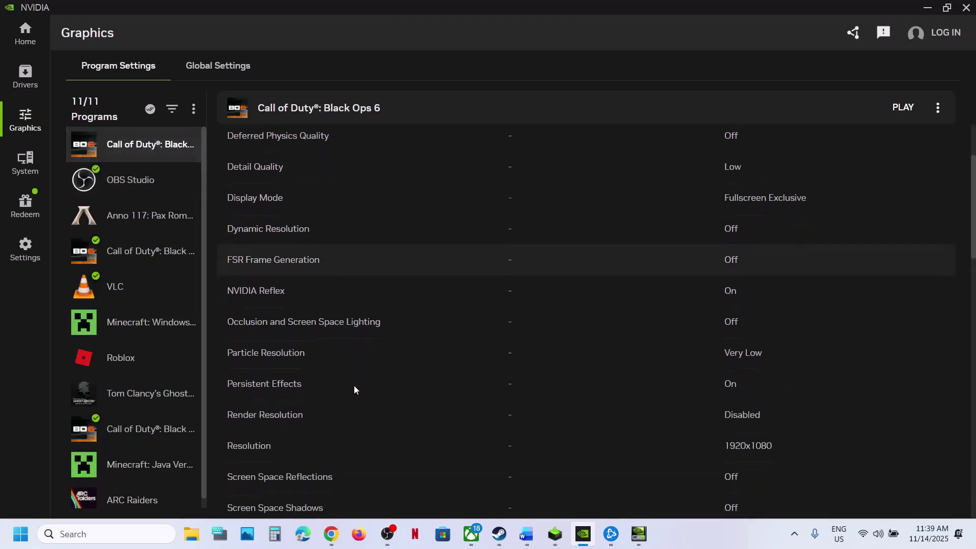
pyautogui.scroll(-2, 354, 385)
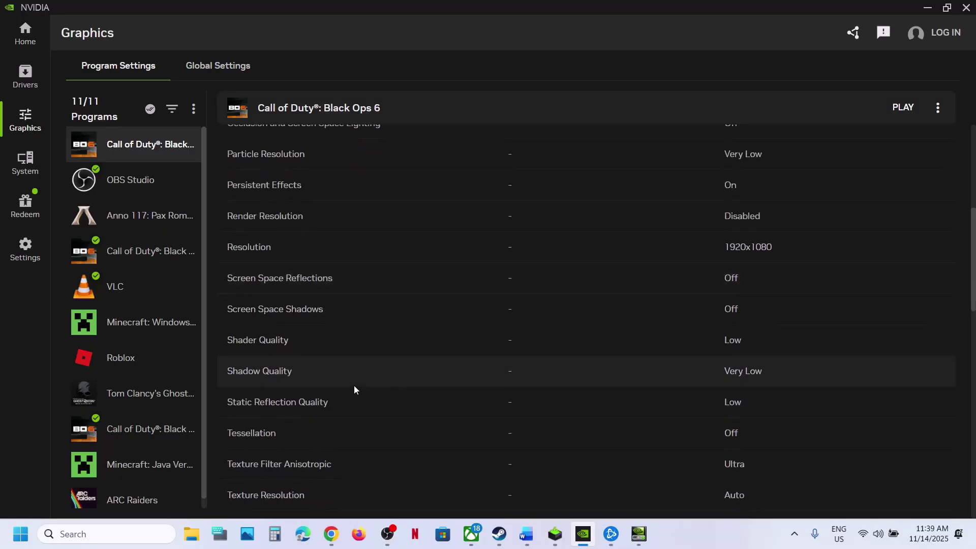
pyautogui.scroll(7, 354, 385)
pyautogui.click(199, 71)
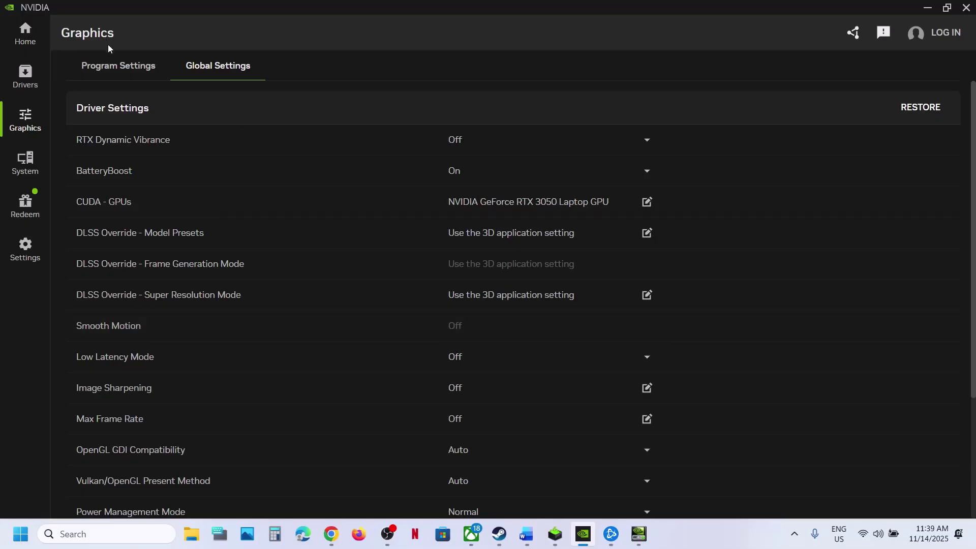
# Step: Return to the program settings and revert the optimization of the second Call of Duty: Black Ops 6 entry
pyautogui.click(127, 73)
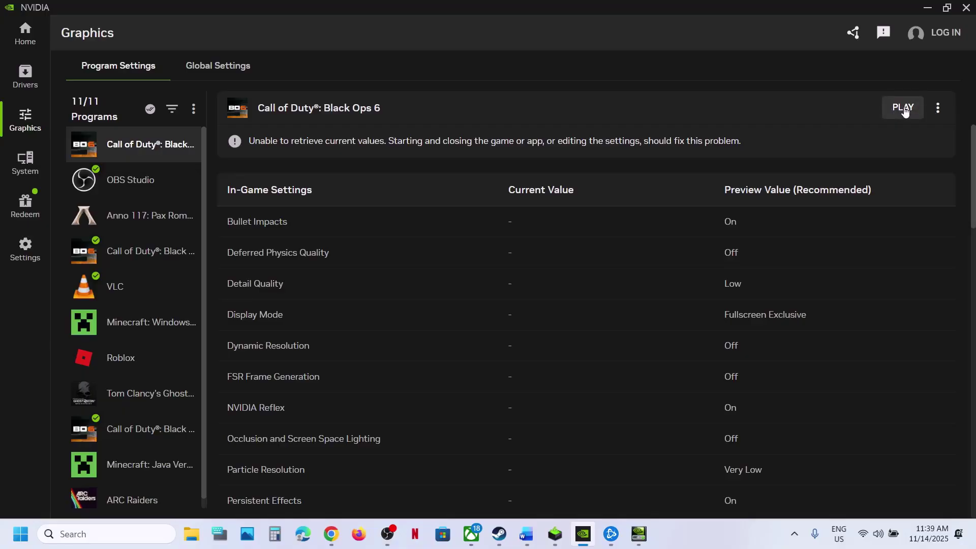
pyautogui.click(178, 263)
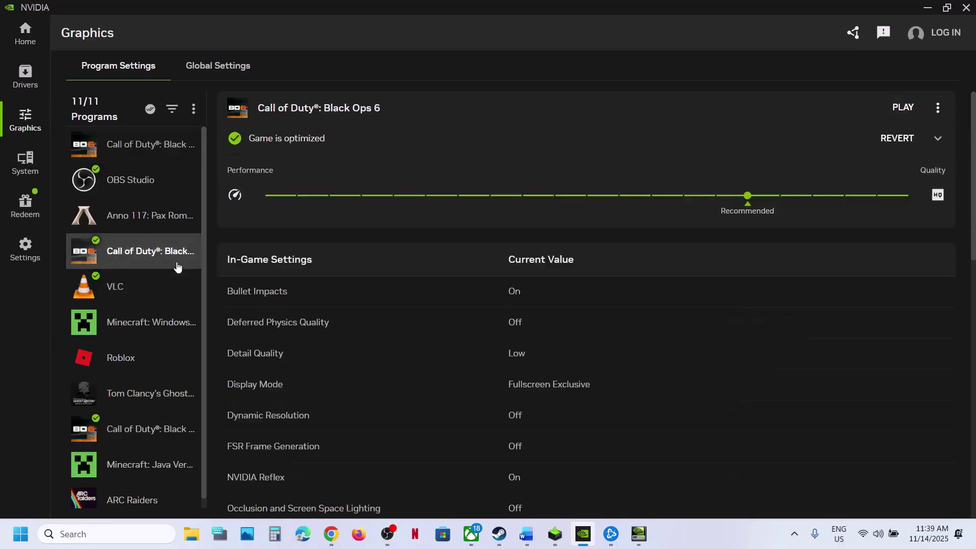
pyautogui.click(897, 138)
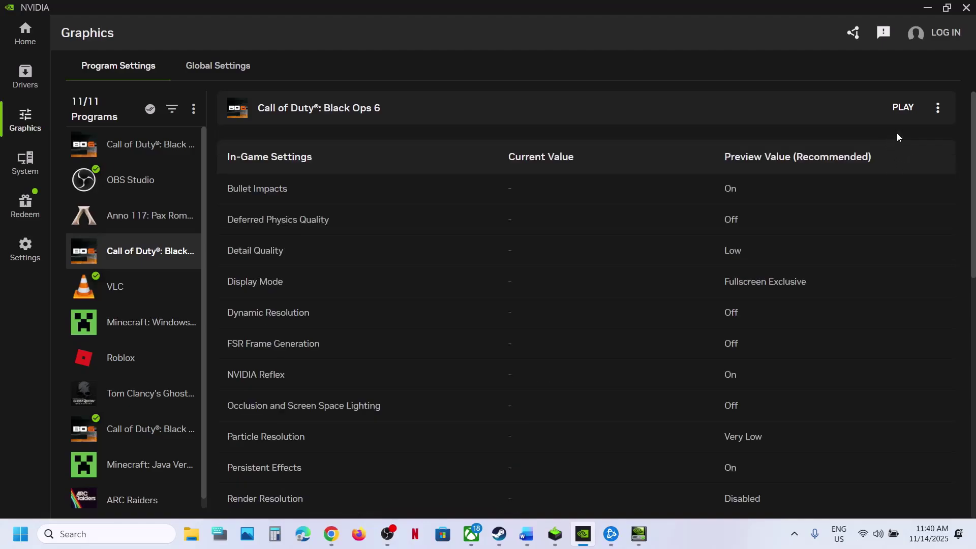
# Step: Revert VLC's optimization, optimize it again and revert it once more
pyautogui.click(157, 294)
pyautogui.click(918, 173)
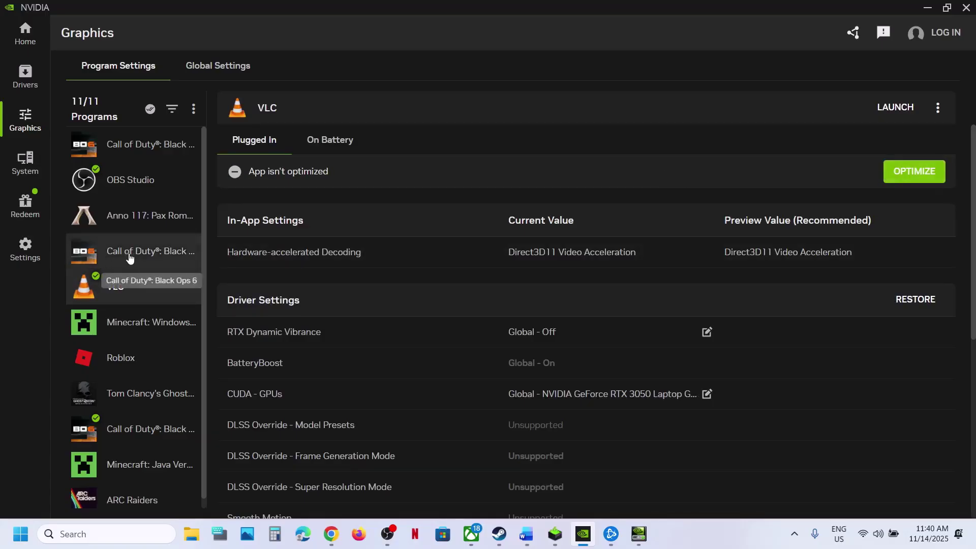
pyautogui.click(900, 174)
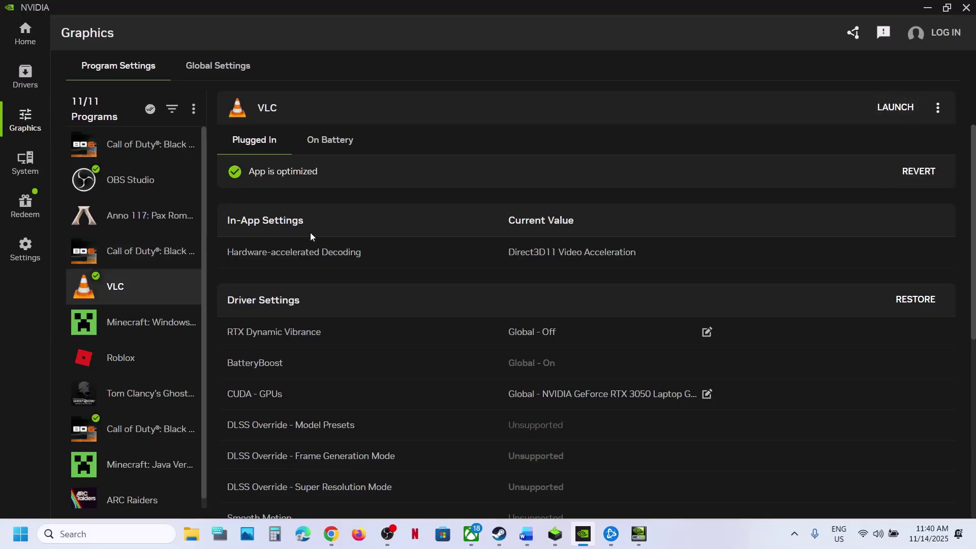
pyautogui.click(930, 173)
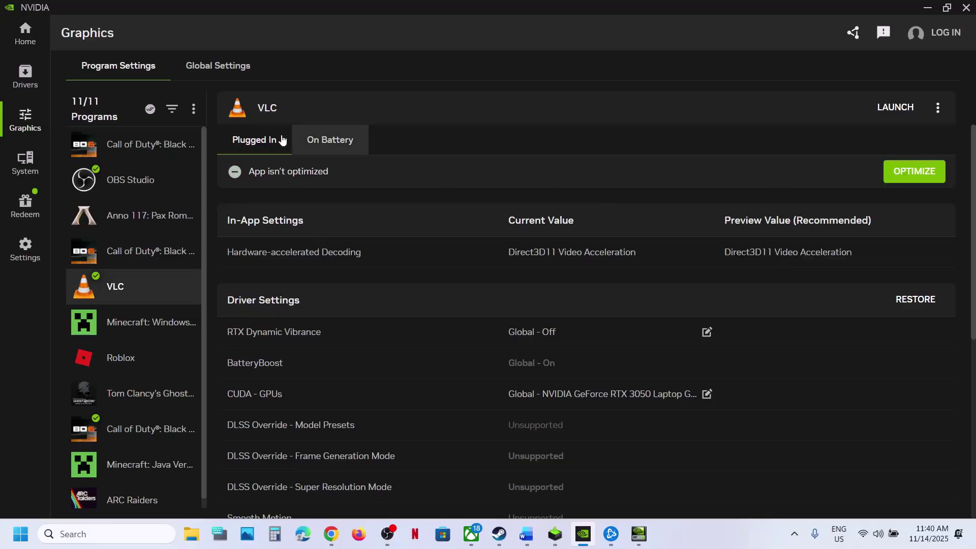
# Step: Check the NVIDIA overlay setting, close the NVIDIA App and highlight the Debug mode instruction in Step 11 of the guide
pyautogui.click(24, 254)
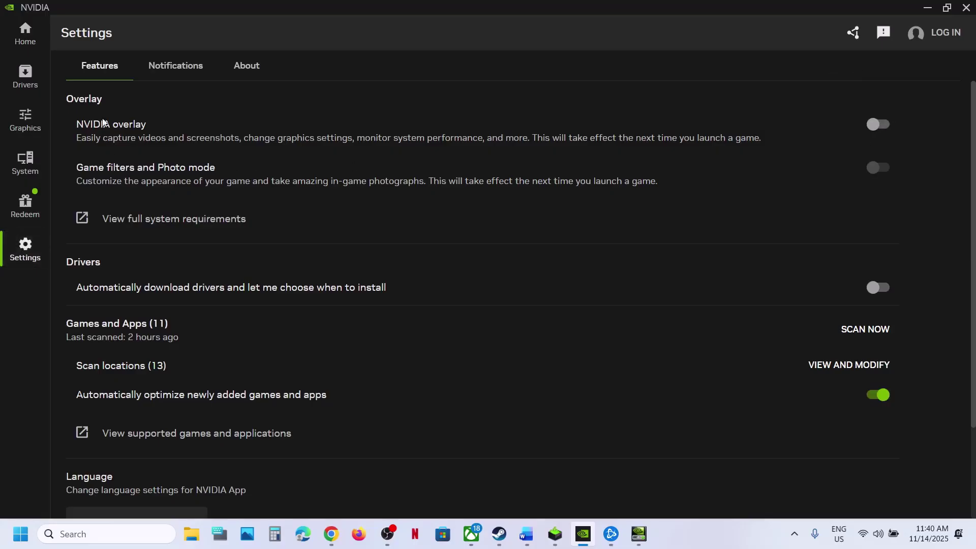
pyautogui.click(964, 9)
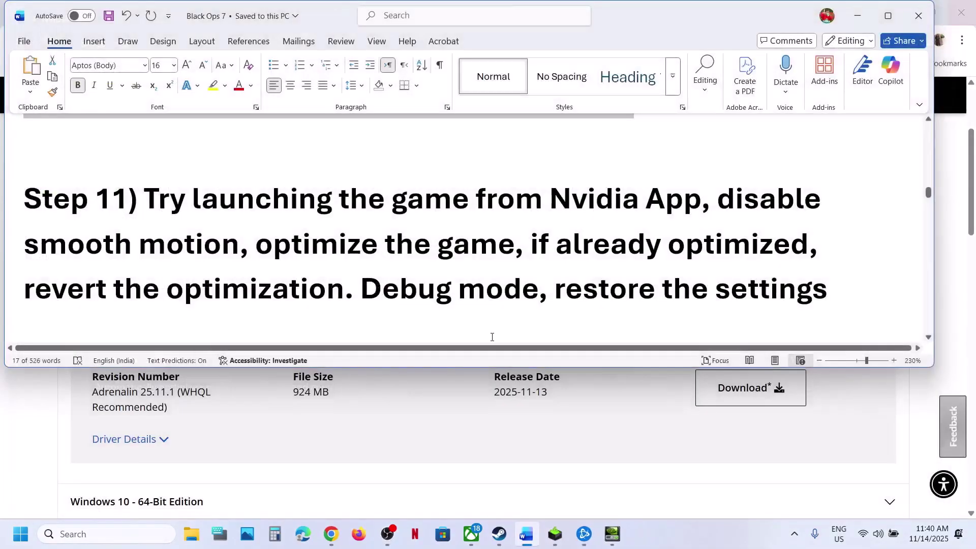
pyautogui.moveTo(389, 302); pyautogui.dragTo(520, 301)
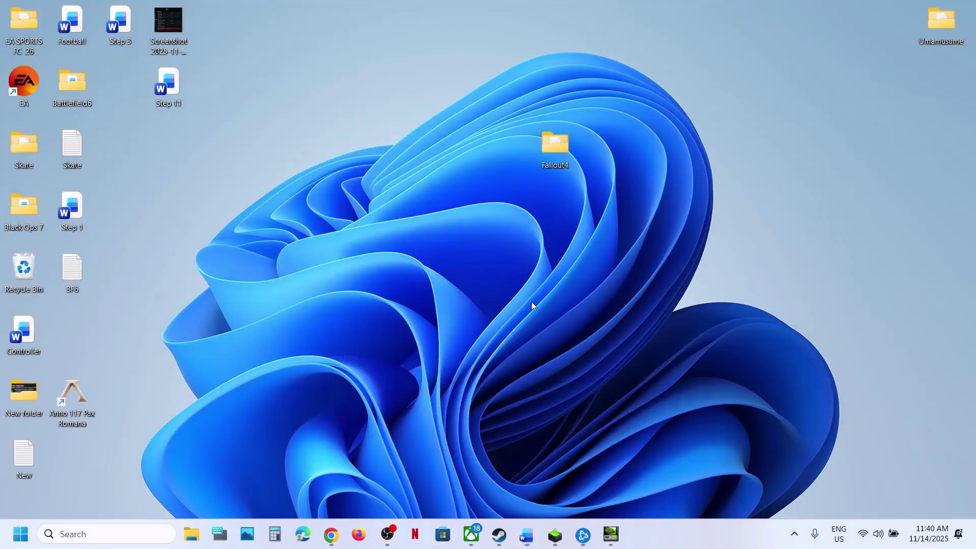
# Step: Open the NVIDIA Control Panel from the desktop and toggle Debug Mode, ending with it enabled
pyautogui.press('super+d')
pyautogui.rightClick(448, 309)
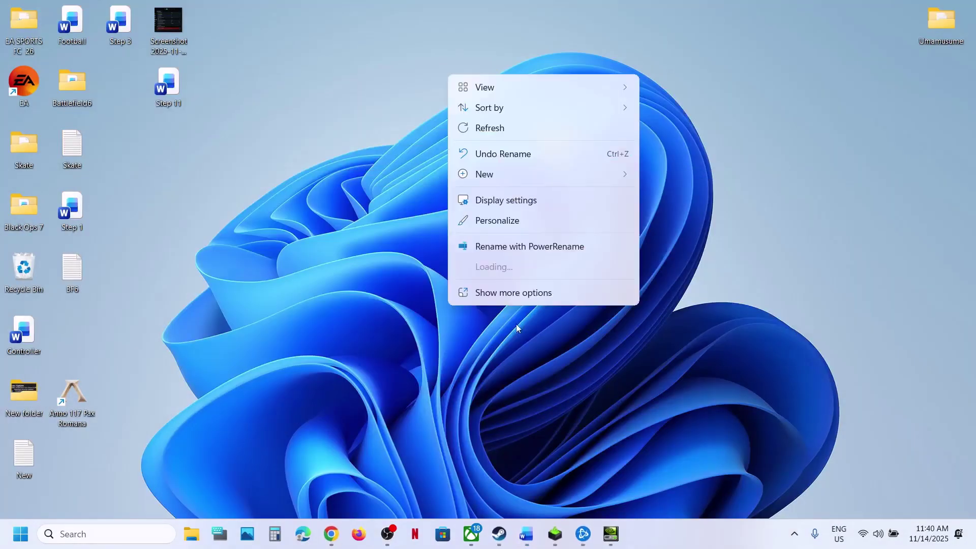
pyautogui.click(506, 299)
pyautogui.click(493, 416)
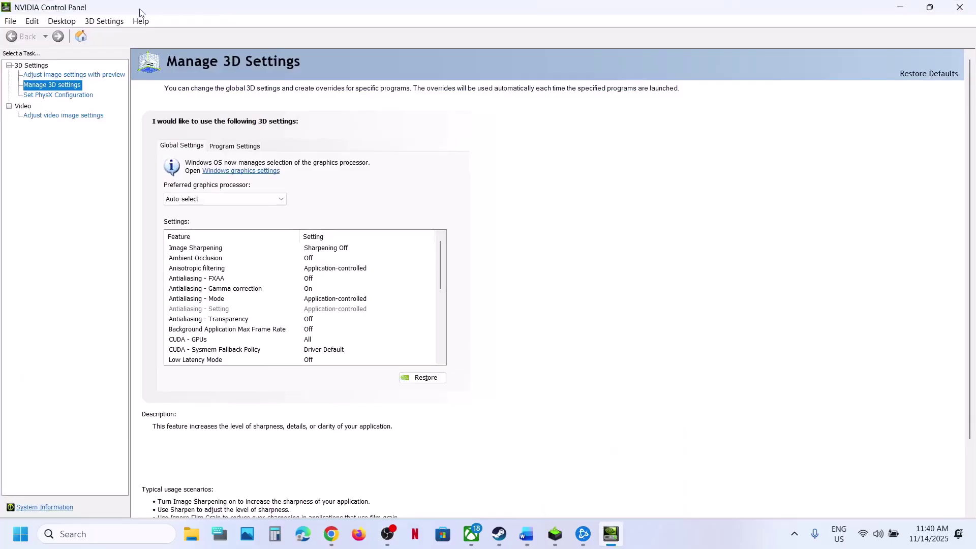
pyautogui.click(141, 21)
pyautogui.click(175, 80)
pyautogui.click(141, 20)
pyautogui.click(163, 80)
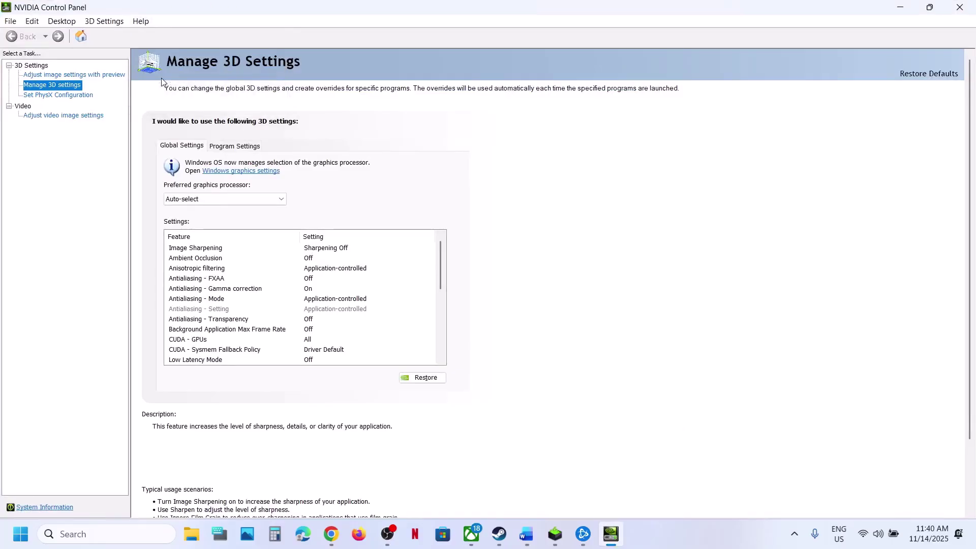
pyautogui.click(144, 23)
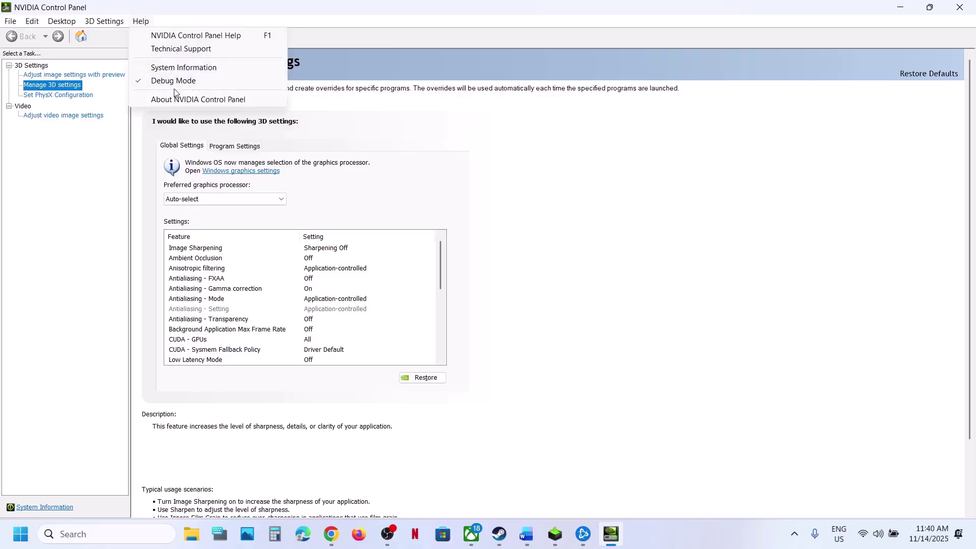
pyautogui.click(94, 294)
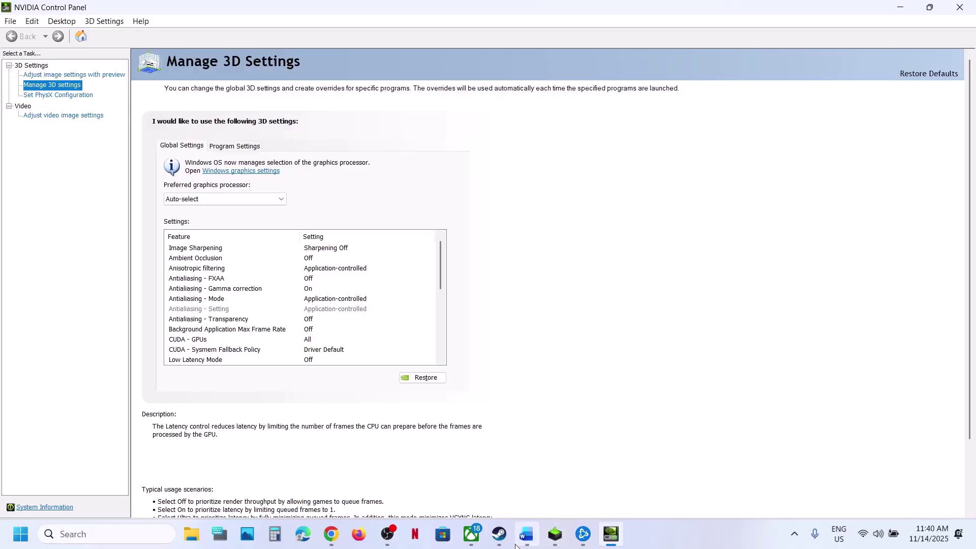
# Step: Highlight "restore the settings" in the guide, restore the global 3D settings to their defaults and close the NVIDIA Control Panel
pyautogui.click(526, 534)
pyautogui.moveTo(583, 297); pyautogui.dragTo(827, 292)
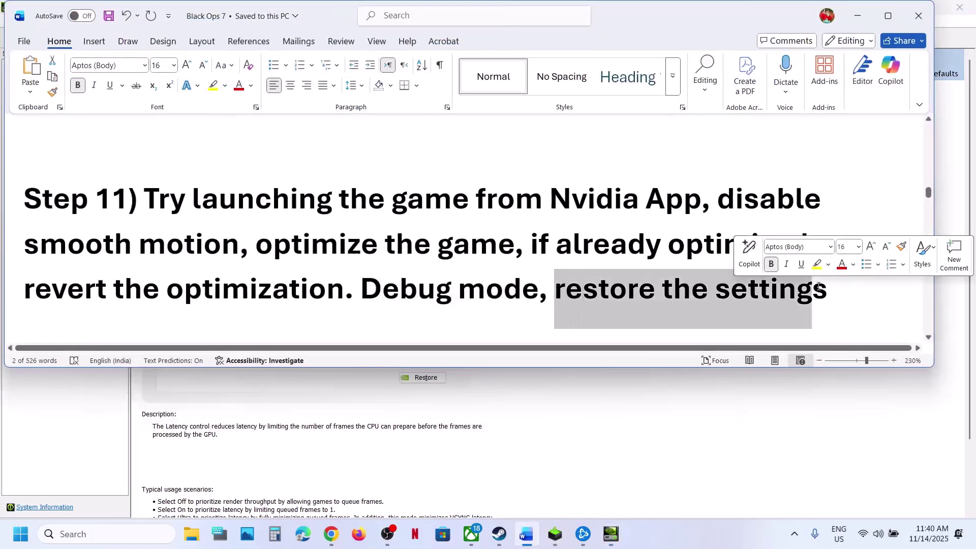
pyautogui.click(858, 16)
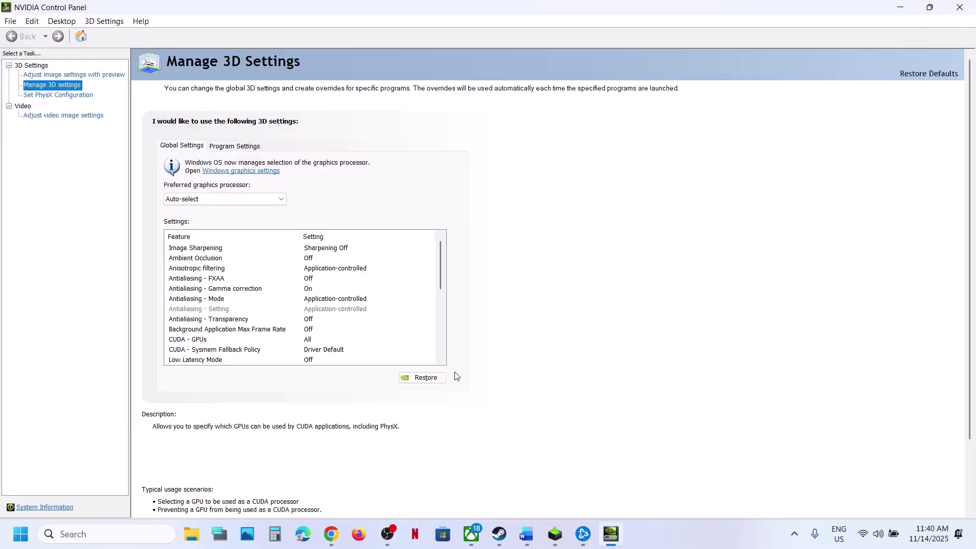
pyautogui.click(423, 377)
pyautogui.click(568, 282)
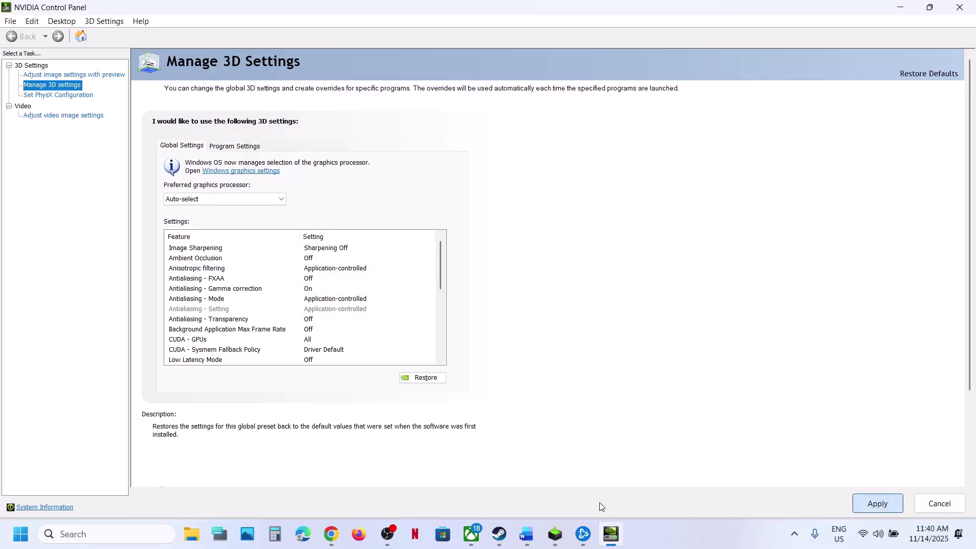
pyautogui.click(960, 7)
# Step: Go to Step 12 of the guide and open the Hardware and Sound category of the Windows Control Panel
pyautogui.click(526, 534)
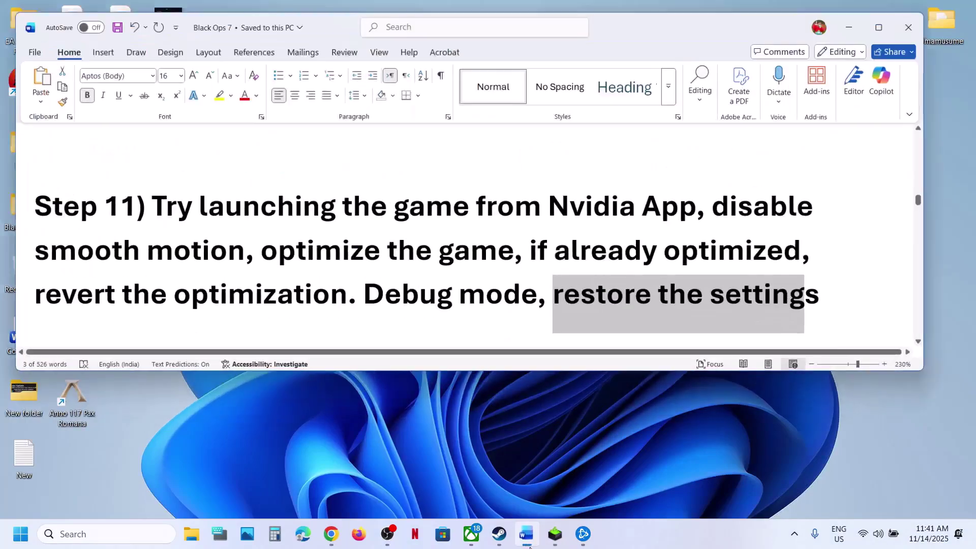
pyautogui.scroll(-5, 395, 315)
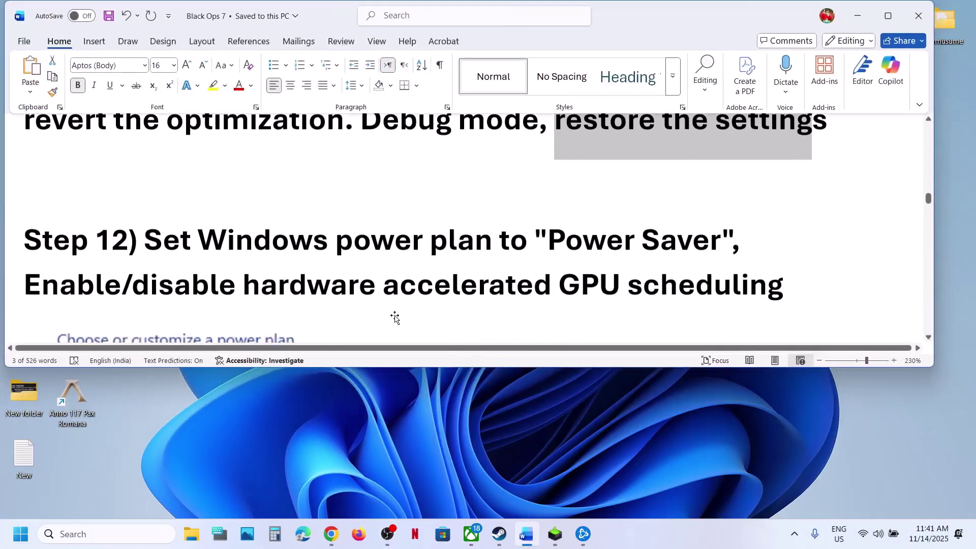
pyautogui.click(491, 546)
pyautogui.click(72, 533)
pyautogui.write('contr')
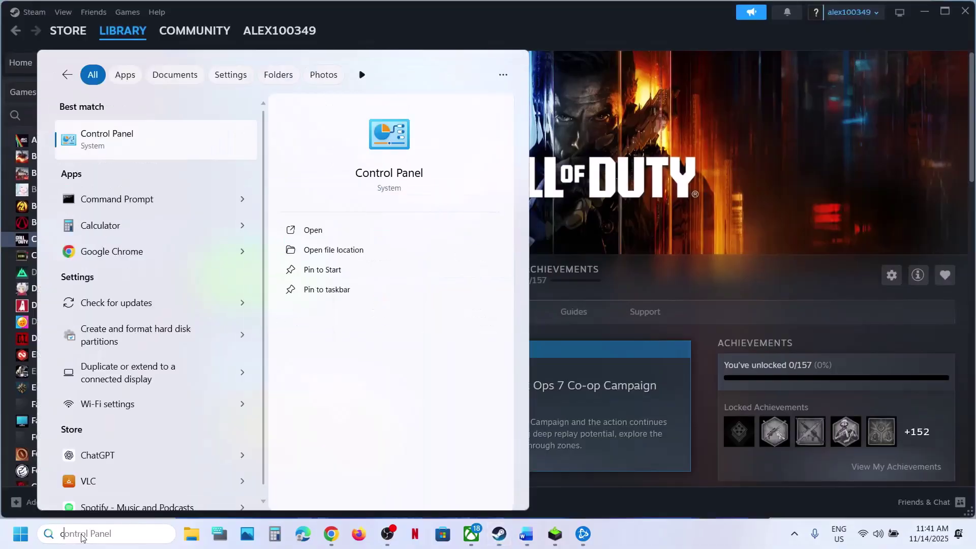
pyautogui.write('ol')
pyautogui.press('Return')
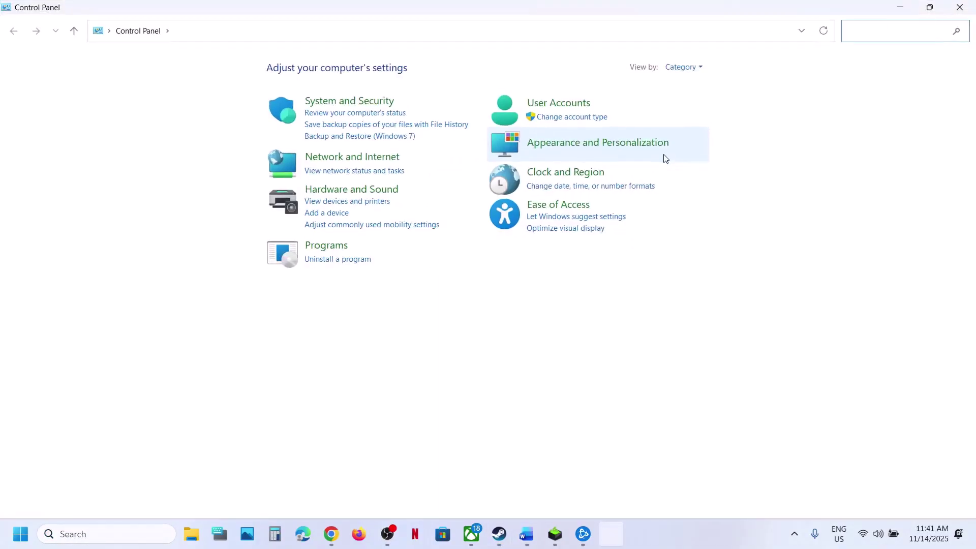
pyautogui.click(380, 190)
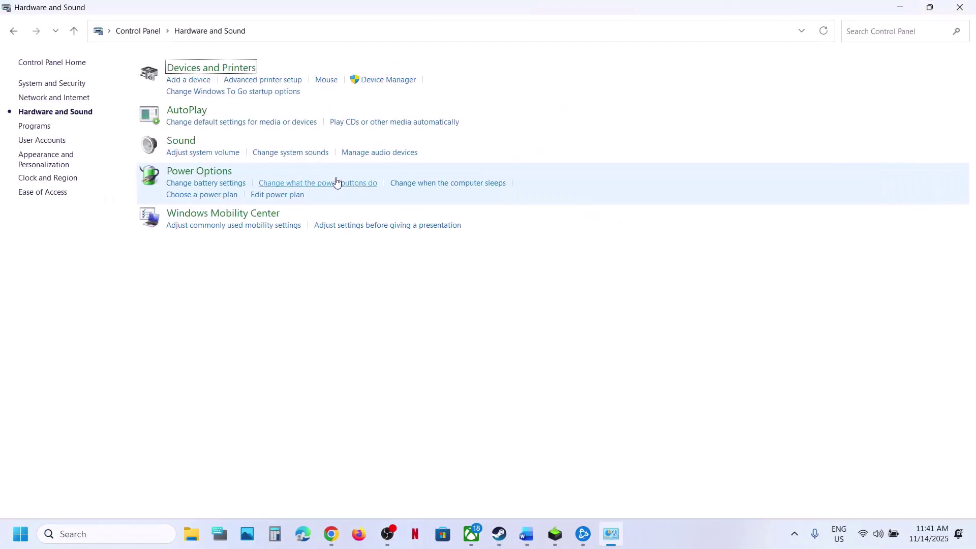
# Step: Open Power Options and compare it with the Power saver plan shown in Step 12 of the Word guide
pyautogui.click(218, 171)
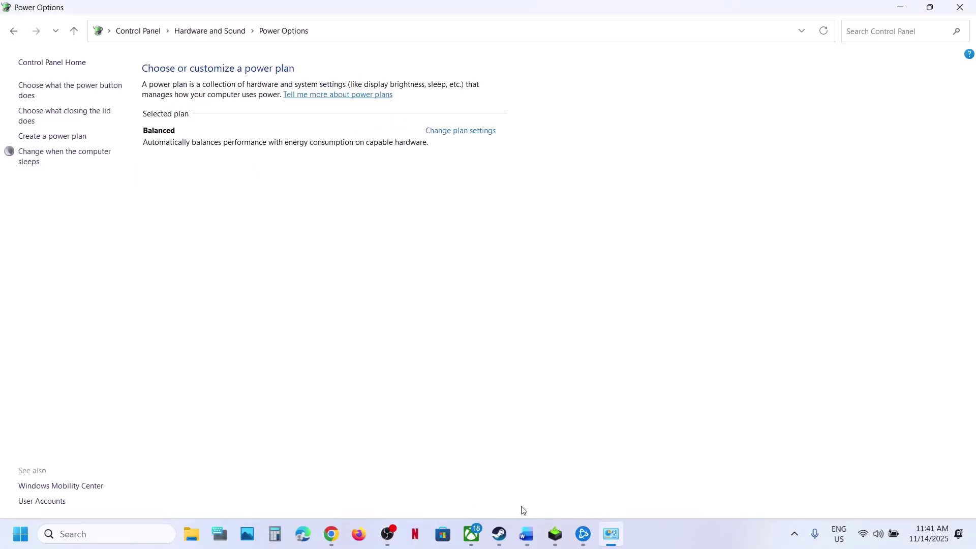
pyautogui.click(526, 533)
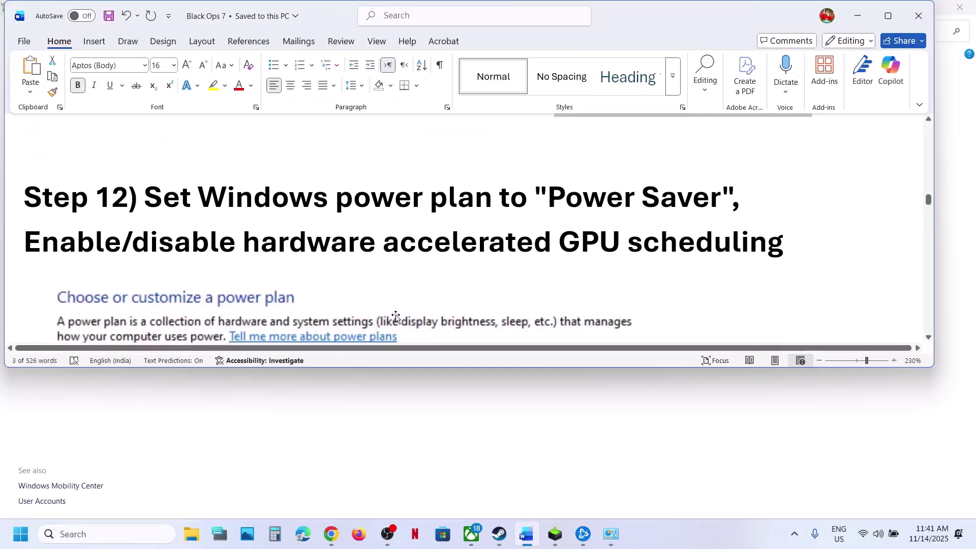
pyautogui.click(888, 16)
pyautogui.scroll(-3, 246, 331)
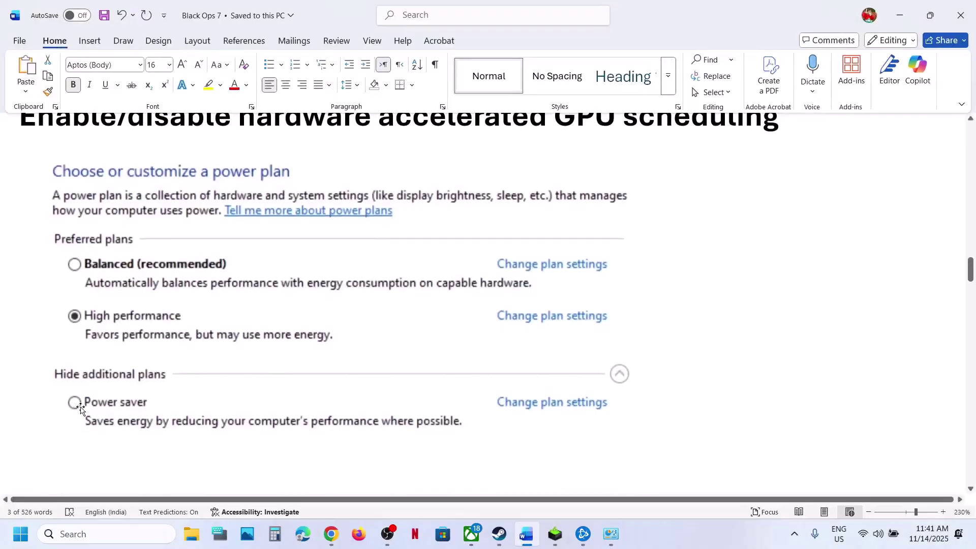
pyautogui.click(499, 534)
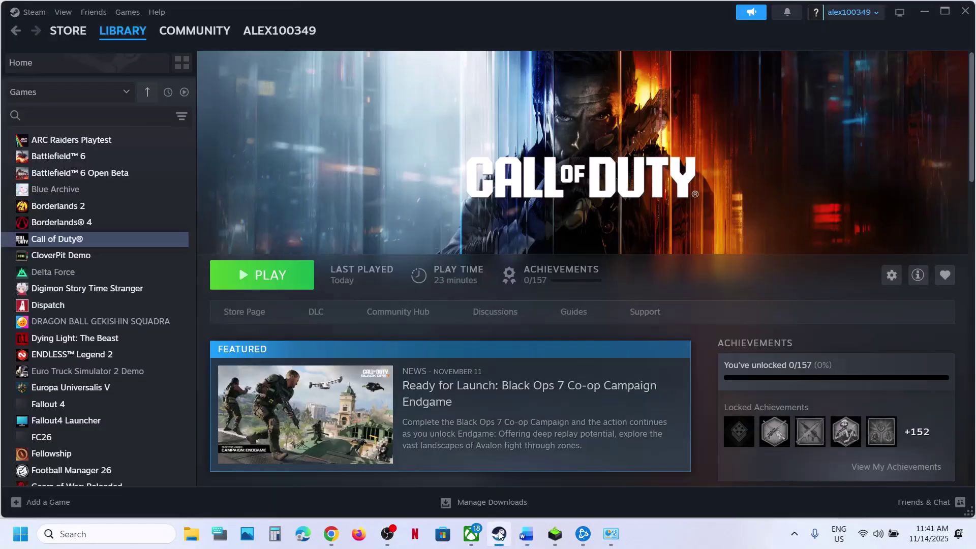
pyautogui.click(499, 534)
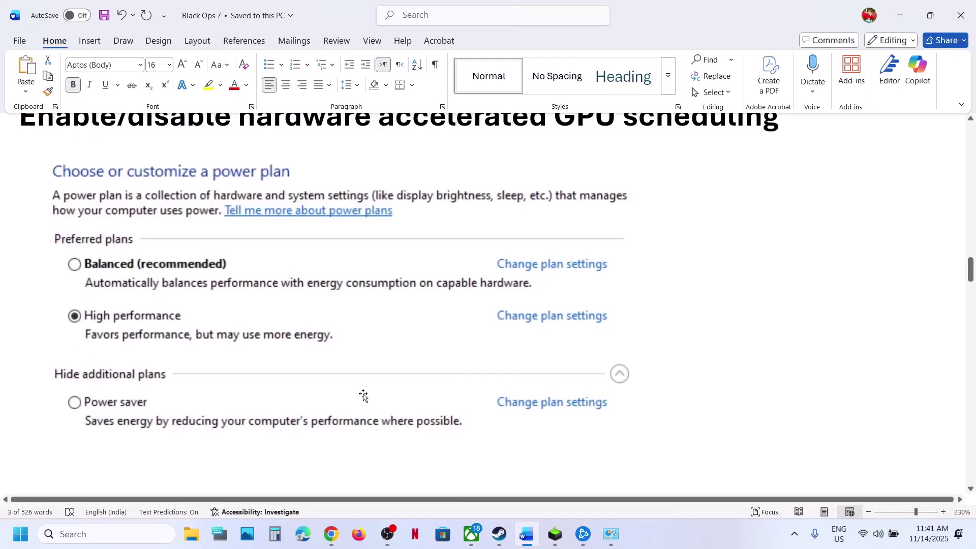
# Step: Highlight the guide's GPU scheduling line, and open the advanced graphics settings in Windows Graphics settings
pyautogui.scroll(2, 370, 400)
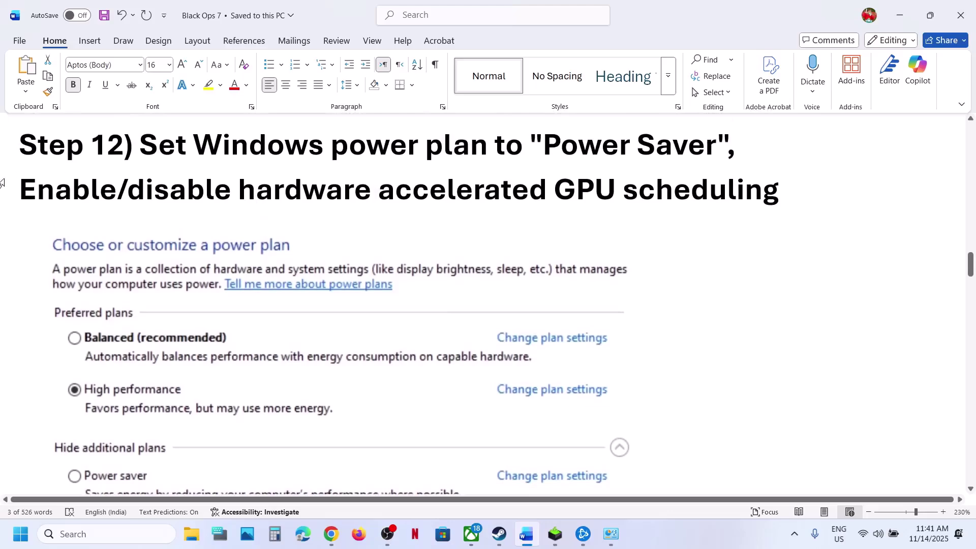
pyautogui.moveTo(20, 188); pyautogui.dragTo(780, 192)
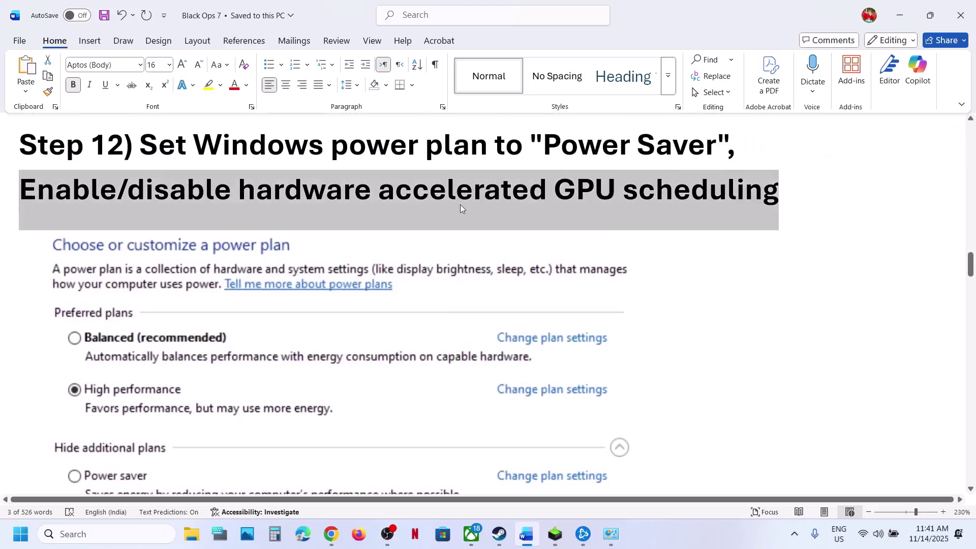
pyautogui.click(100, 535)
pyautogui.write('gra')
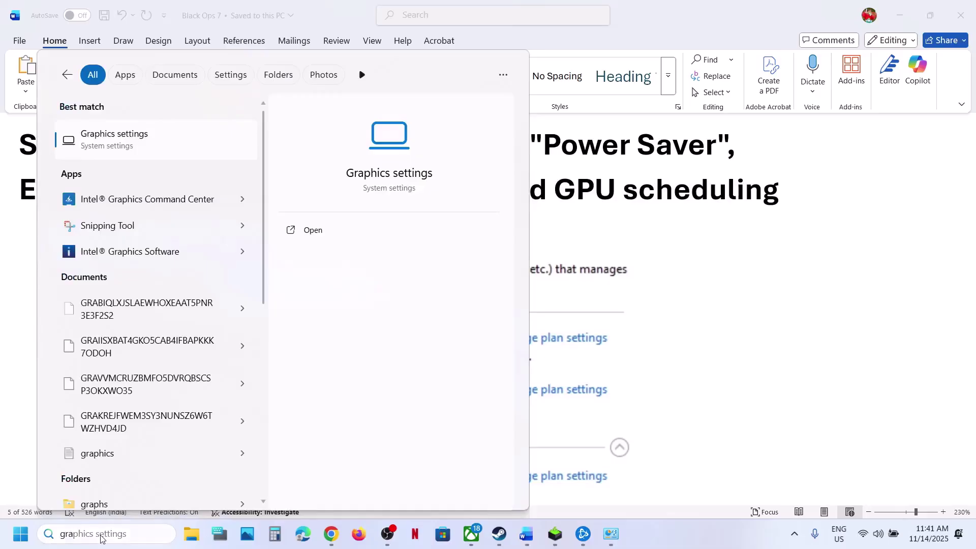
pyautogui.press('Return')
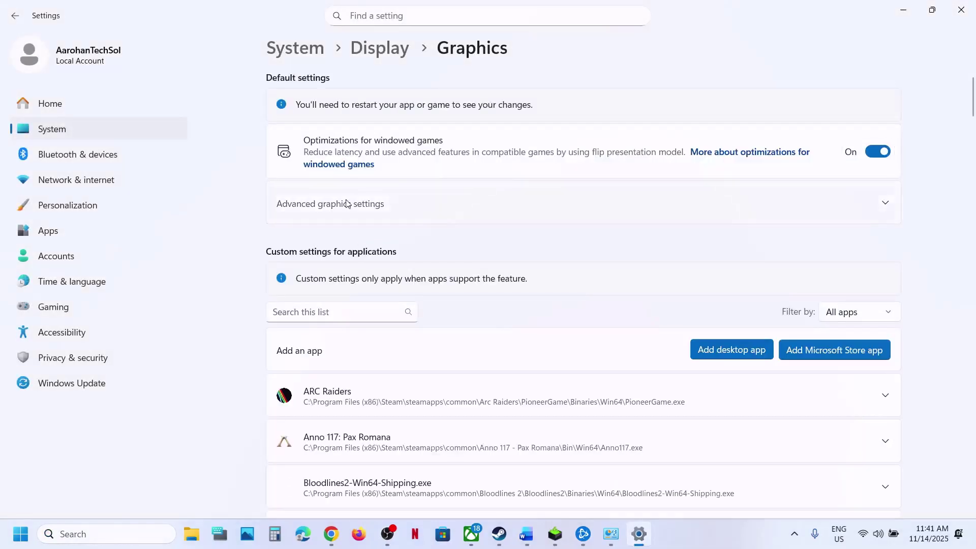
pyautogui.click(346, 203)
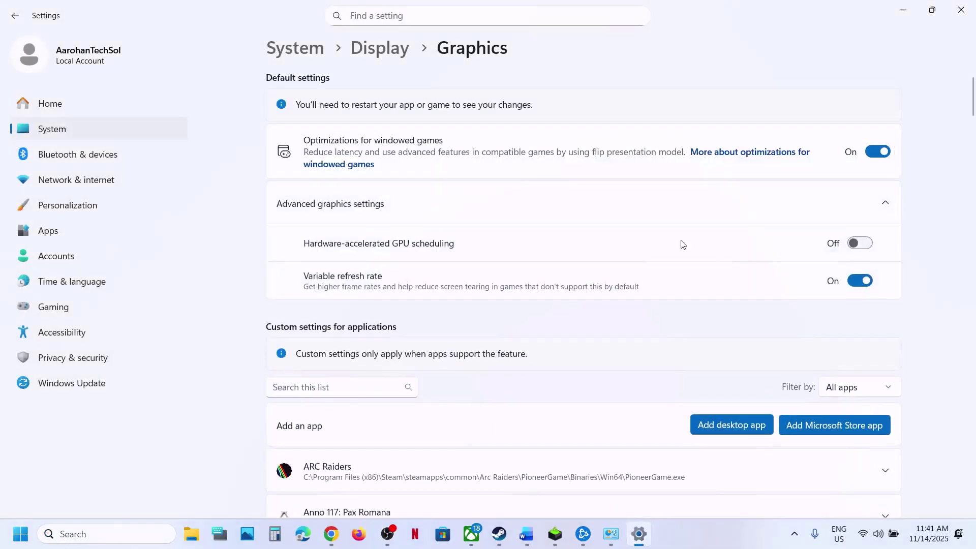
# Step: Turn hardware-accelerated GPU scheduling on and back off, and close Settings
pyautogui.click(867, 244)
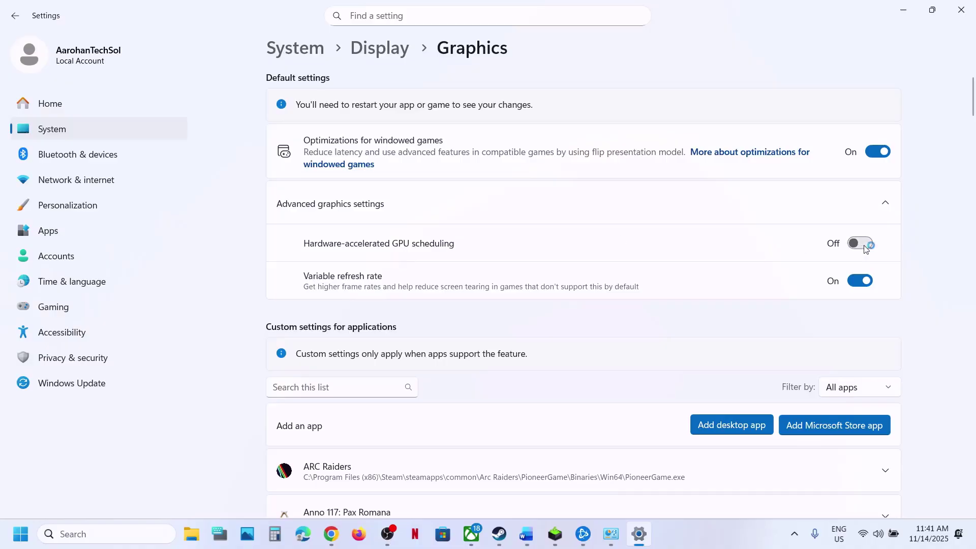
pyautogui.click(508, 542)
pyautogui.click(509, 541)
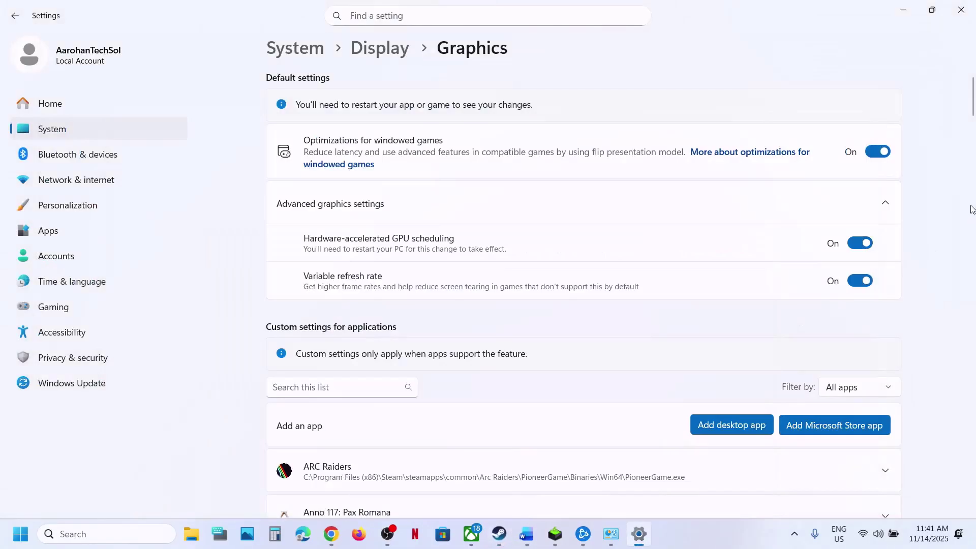
pyautogui.click(857, 249)
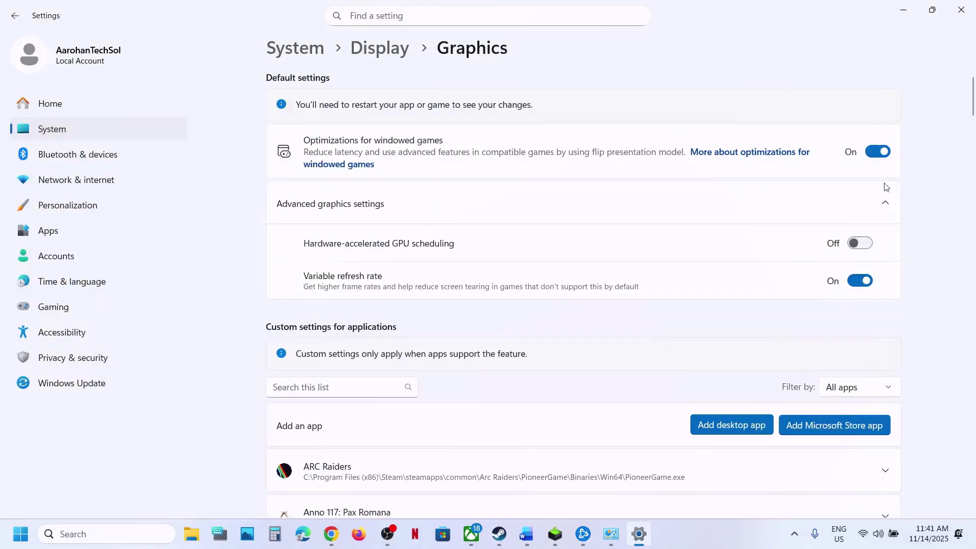
pyautogui.click(967, 15)
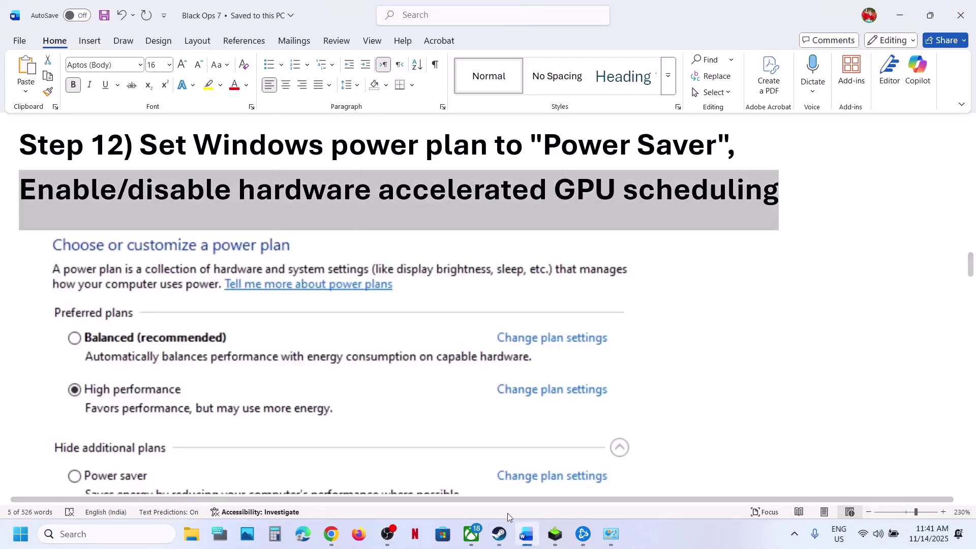
# Step: Highlight "Disable the onboard graphics" in Step 13 of the guide, and list the display adapters in Device Manager
pyautogui.scroll(-5, 349, 342)
pyautogui.scroll(-1, 351, 343)
pyautogui.scroll(2, 351, 343)
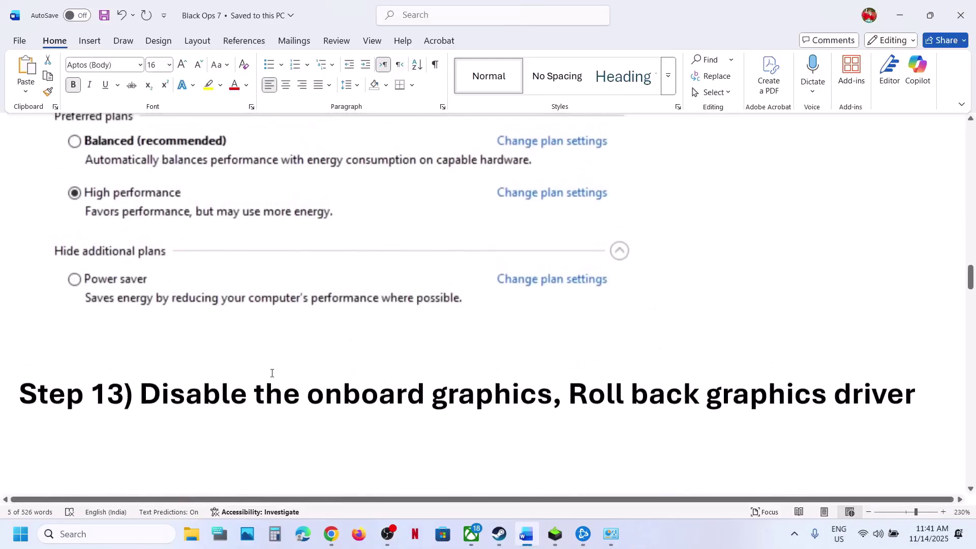
pyautogui.moveTo(250, 396); pyautogui.dragTo(502, 414)
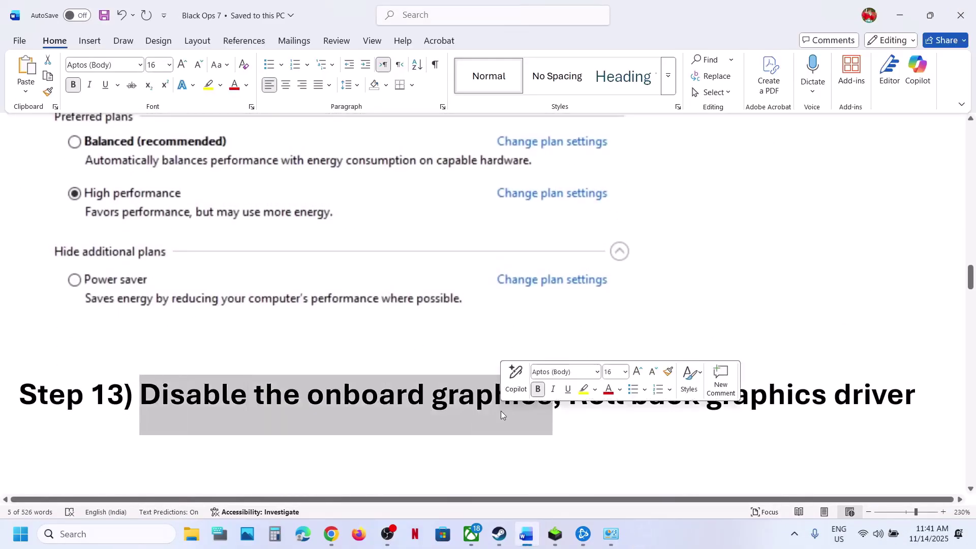
pyautogui.rightClick(15, 538)
pyautogui.click(62, 251)
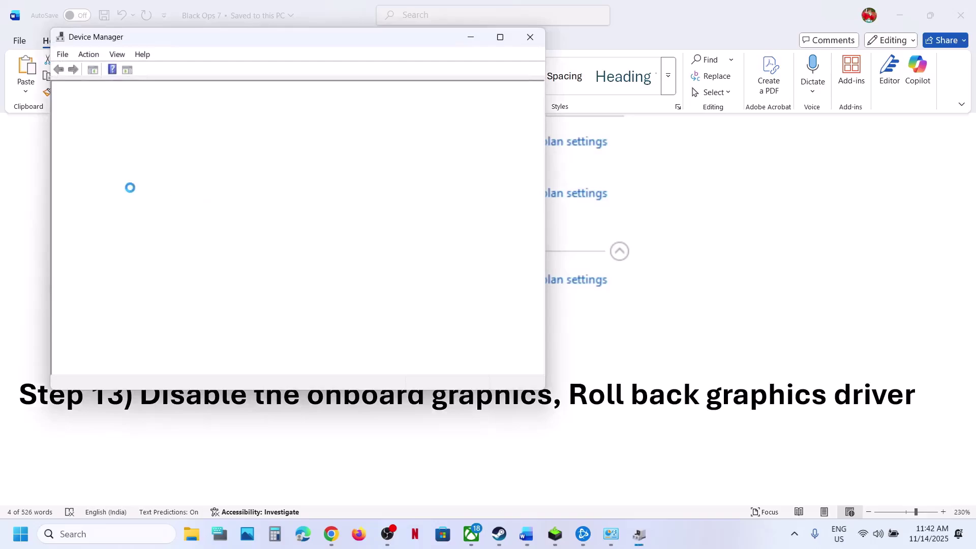
pyautogui.click(71, 191)
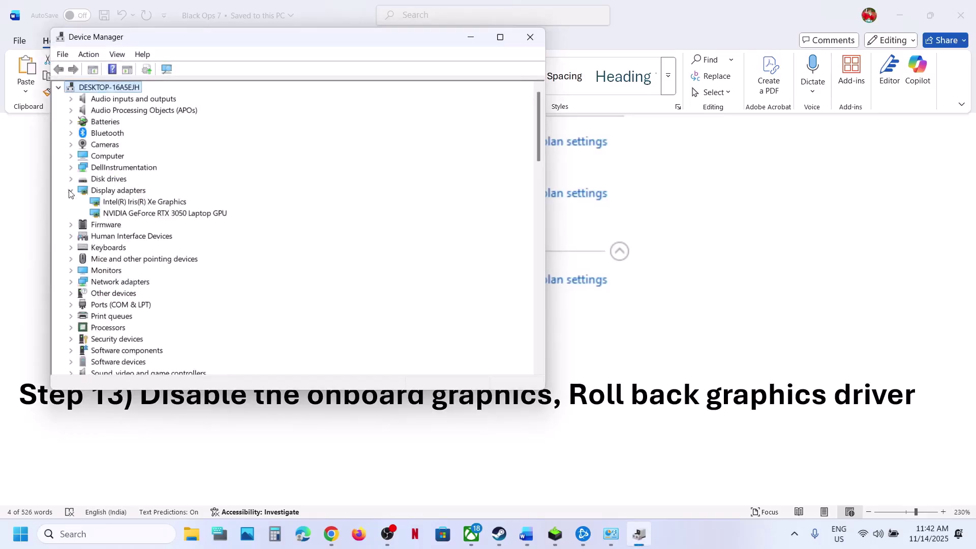
# Step: Show the Disable device option for the Intel(R) Iris(R) Xe Graphics adapter without applying it, and close Device Manager
pyautogui.click(138, 203)
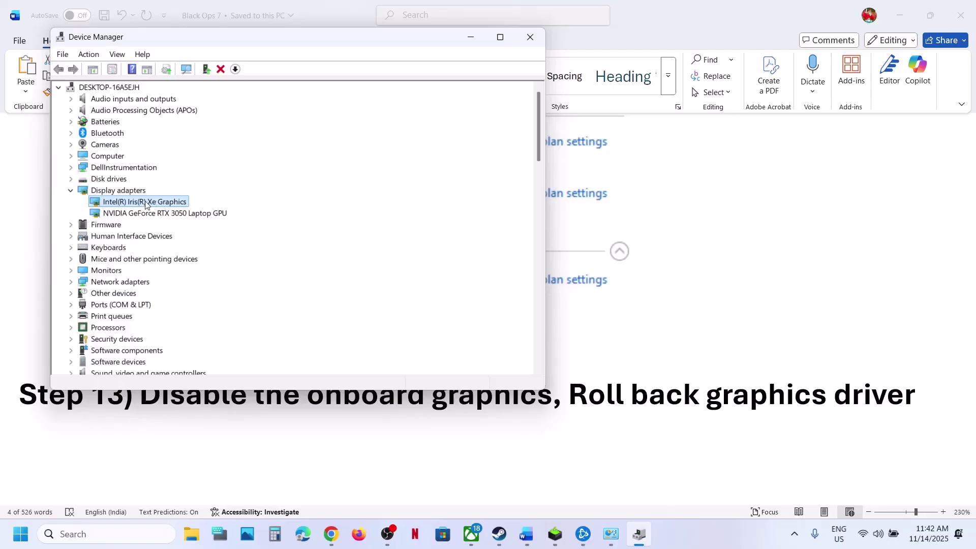
pyautogui.rightClick(146, 203)
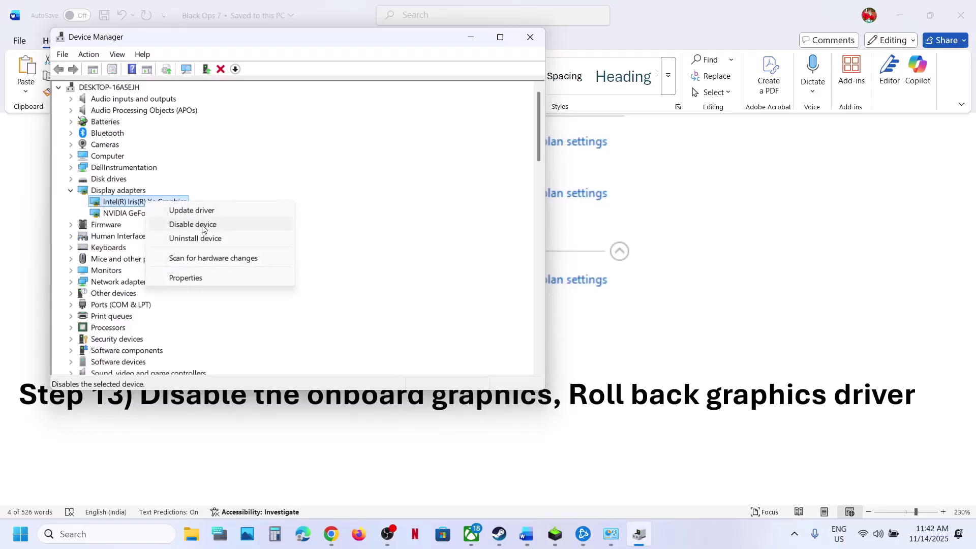
pyautogui.click(500, 533)
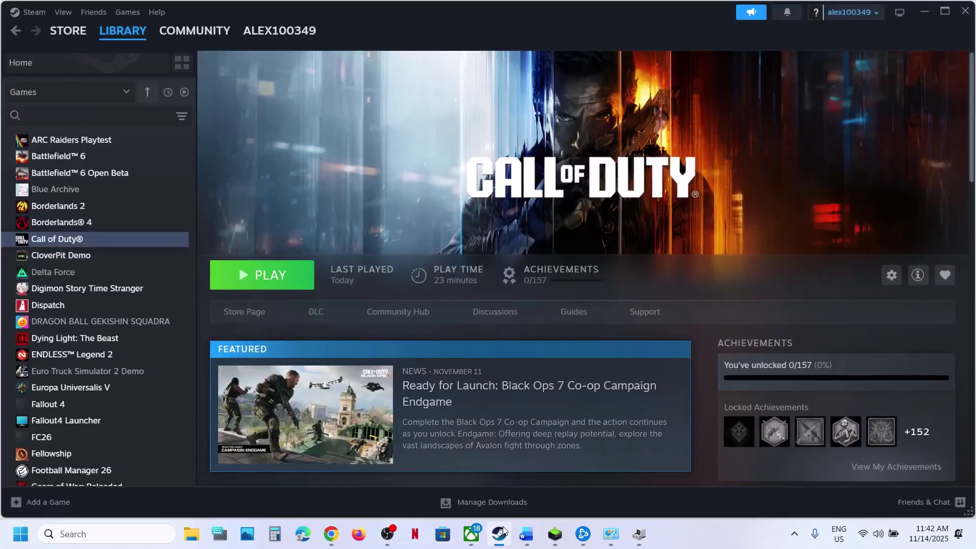
pyautogui.click(502, 531)
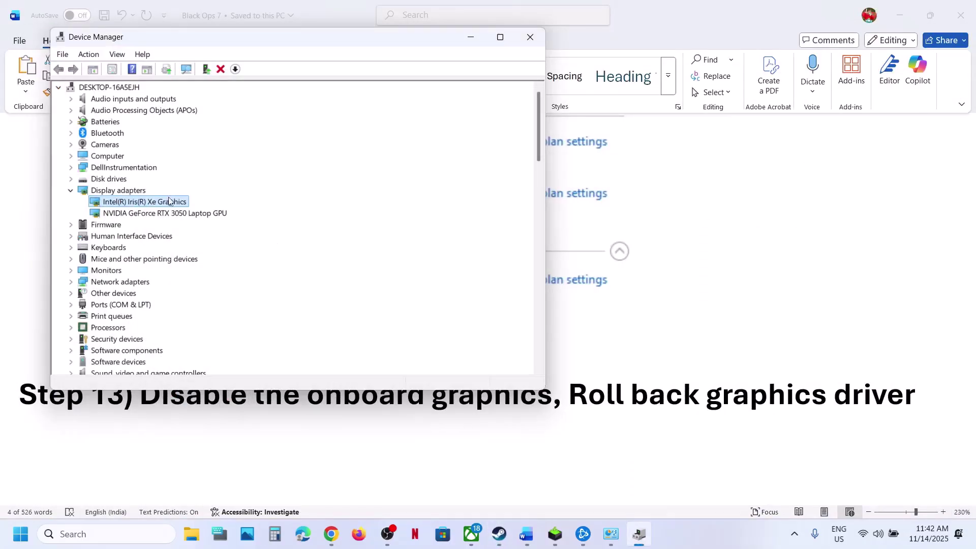
pyautogui.rightClick(146, 204)
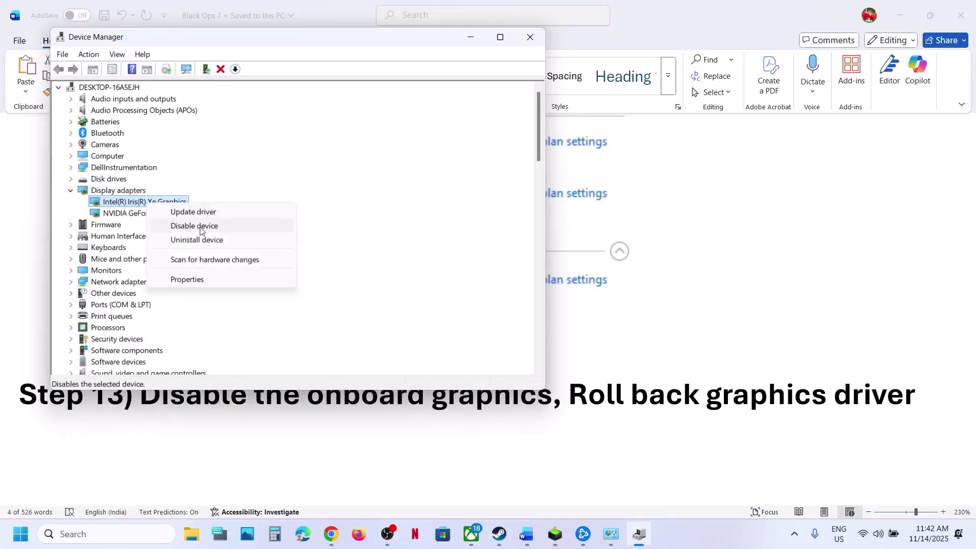
pyautogui.click(390, 123)
pyautogui.click(530, 36)
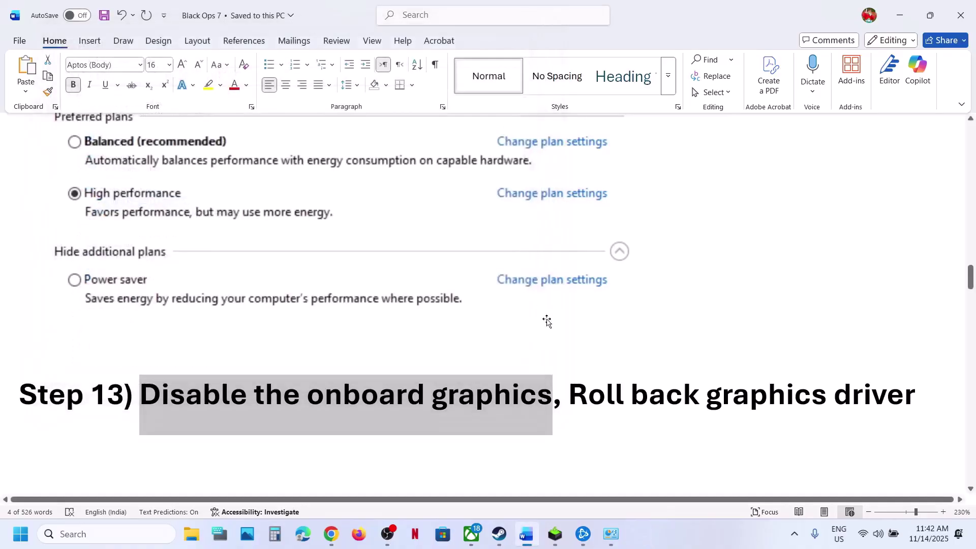
# Step: Highlight "Roll back graphics driver" in the guide, and review the GeForce Game Ready Driver 581.80 page in a separate Chrome window
pyautogui.moveTo(570, 392); pyautogui.dragTo(915, 399)
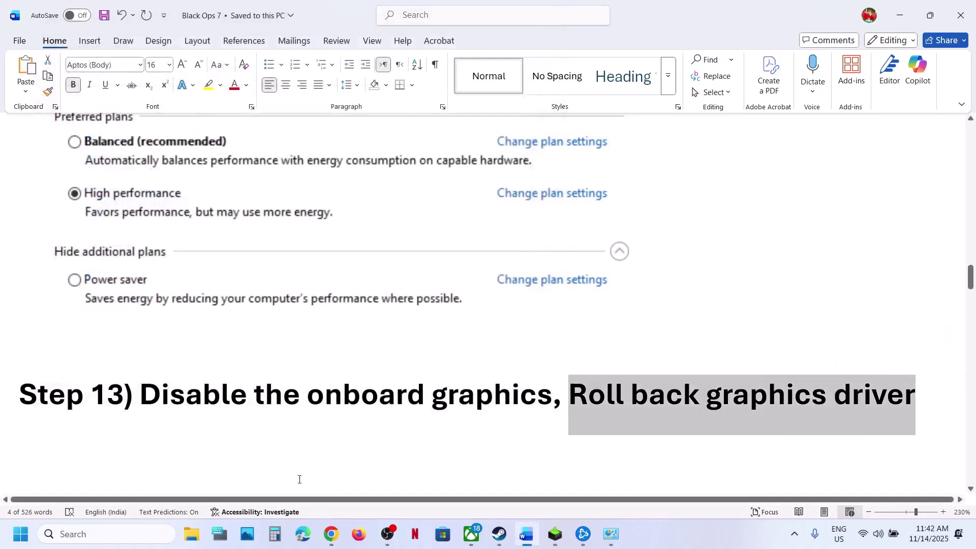
pyautogui.click(331, 535)
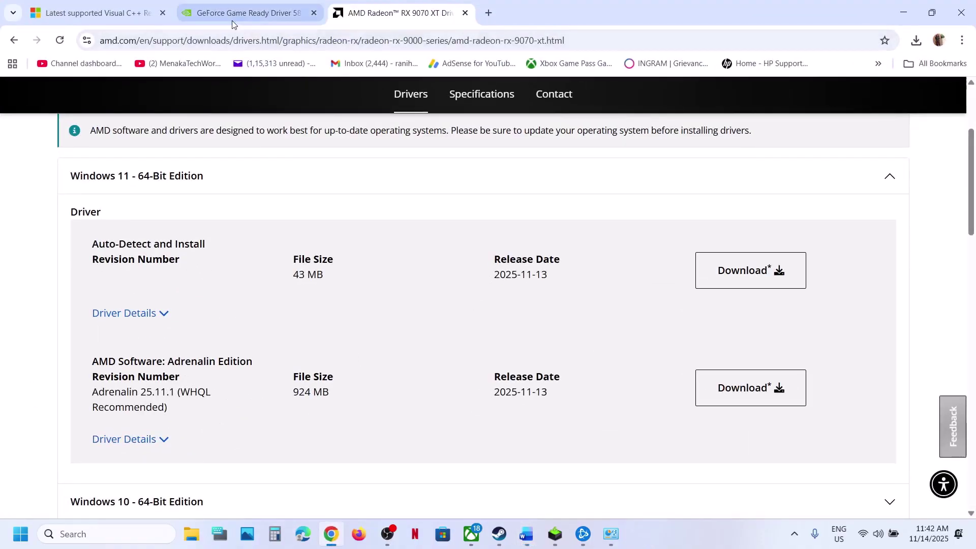
pyautogui.moveTo(232, 14); pyautogui.dragTo(231, 340)
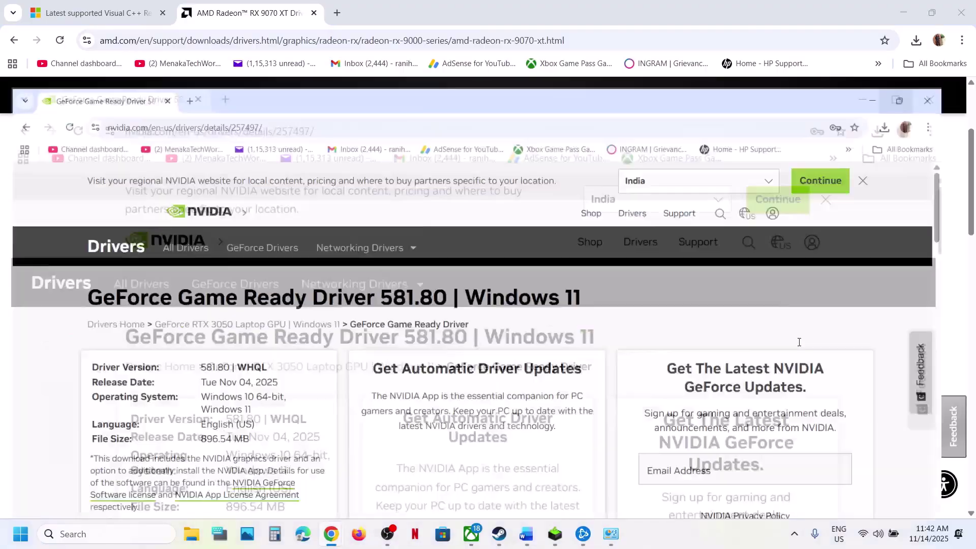
pyautogui.click(805, 340)
pyautogui.scroll(-5, 297, 339)
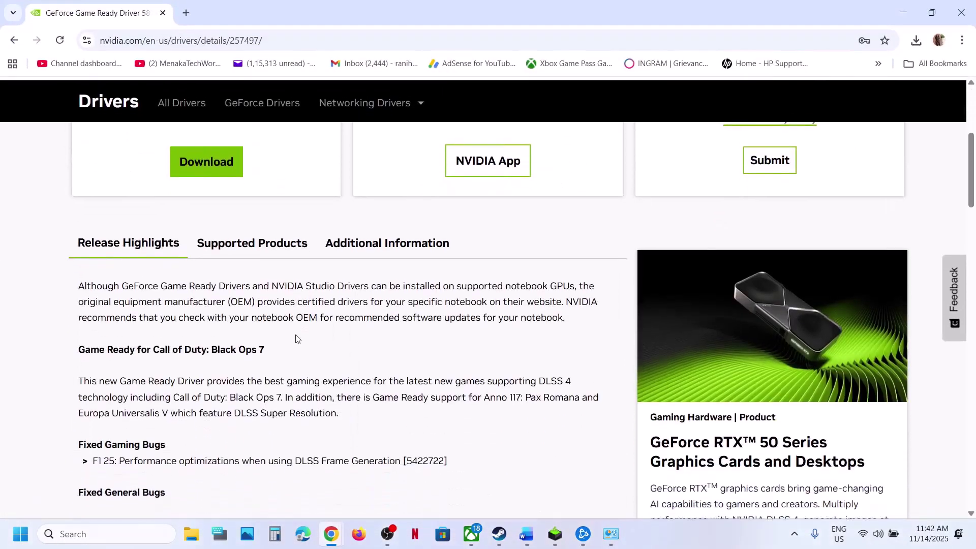
pyautogui.scroll(5, 297, 339)
# Step: Return to the NVIDIA driver results, expand the list of more versions, and mark the older Game Ready drivers 581.57 and 581.42
pyautogui.click(13, 41)
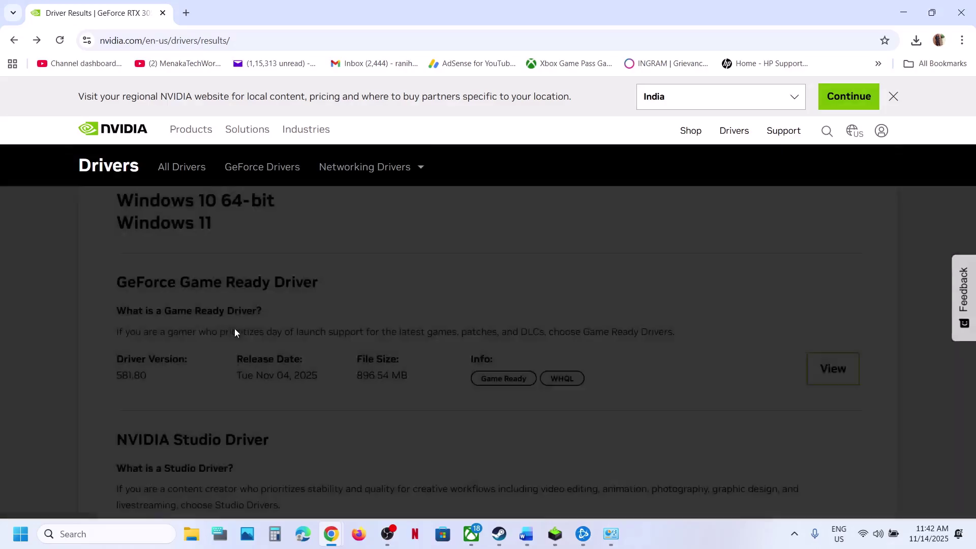
pyautogui.scroll(-7, 234, 331)
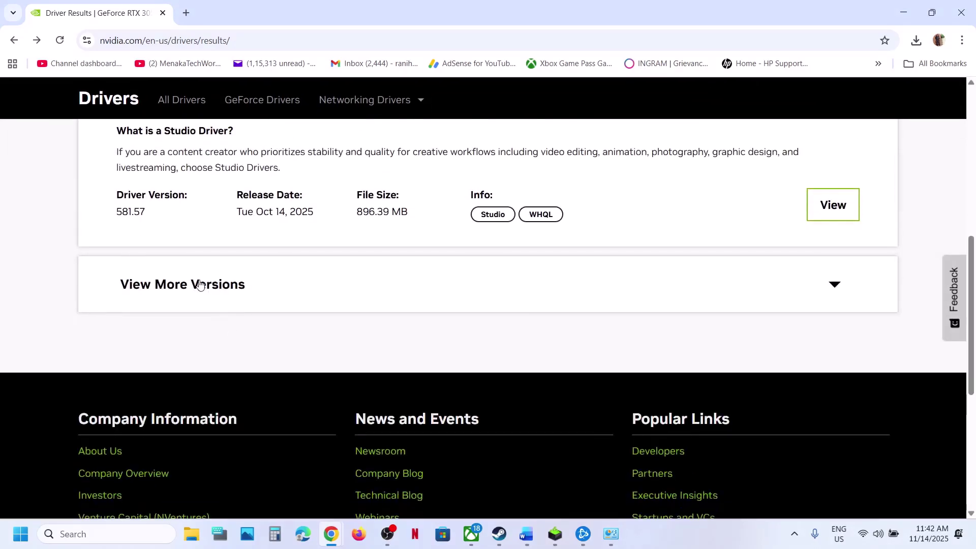
pyautogui.click(199, 284)
pyautogui.scroll(-3, 274, 322)
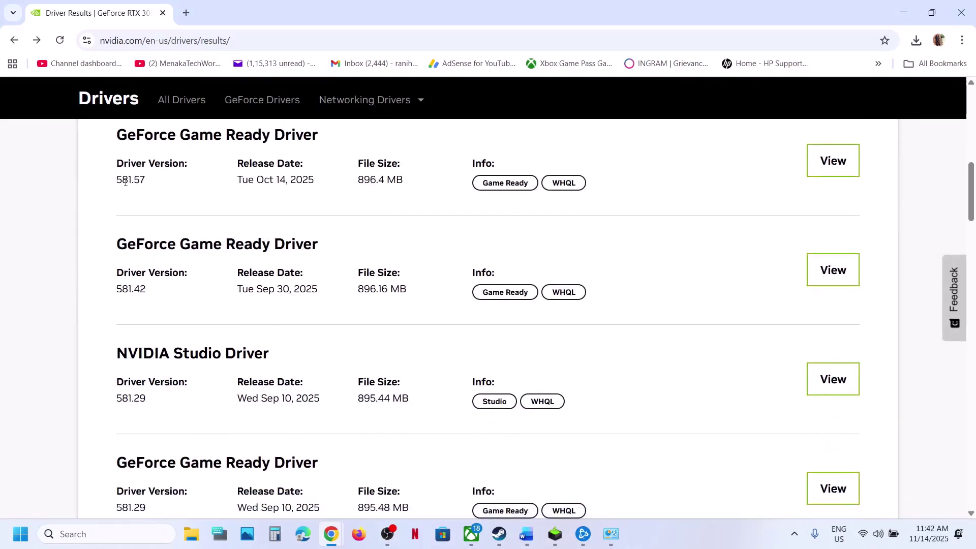
pyautogui.moveTo(125, 182); pyautogui.dragTo(137, 183)
pyautogui.moveTo(127, 293); pyautogui.dragTo(176, 294)
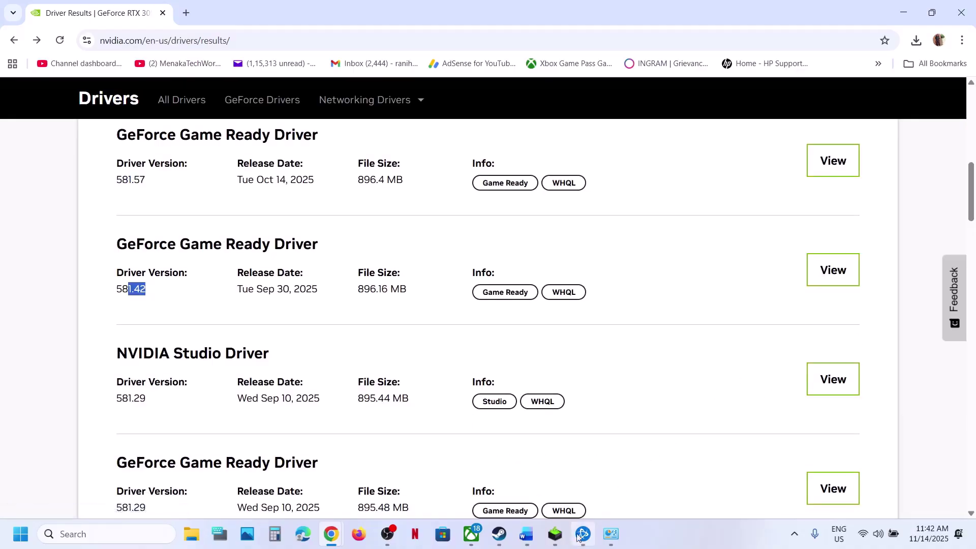
# Step: Show the NVIDIA Installer's custom options with clean installation, and display the Windows restart option without restarting
pyautogui.click(555, 534)
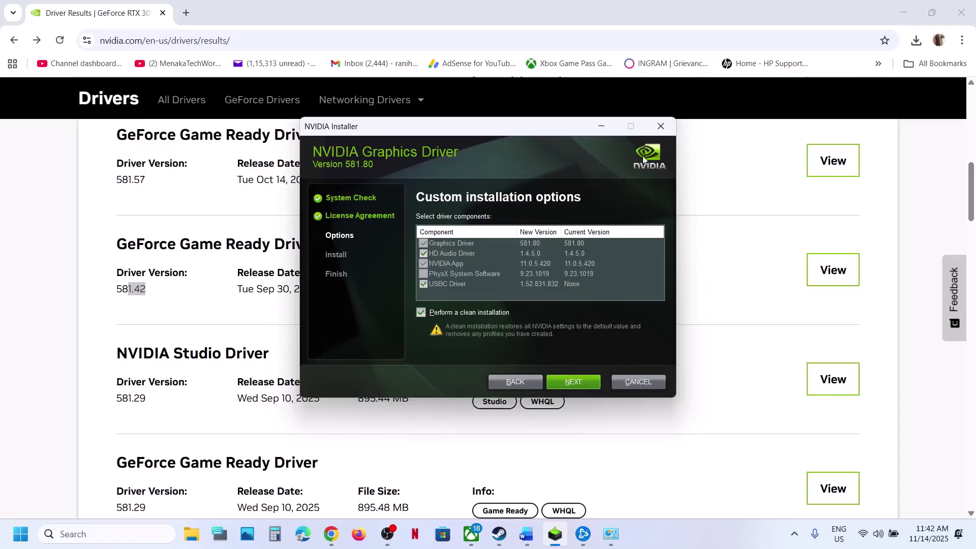
pyautogui.click(29, 544)
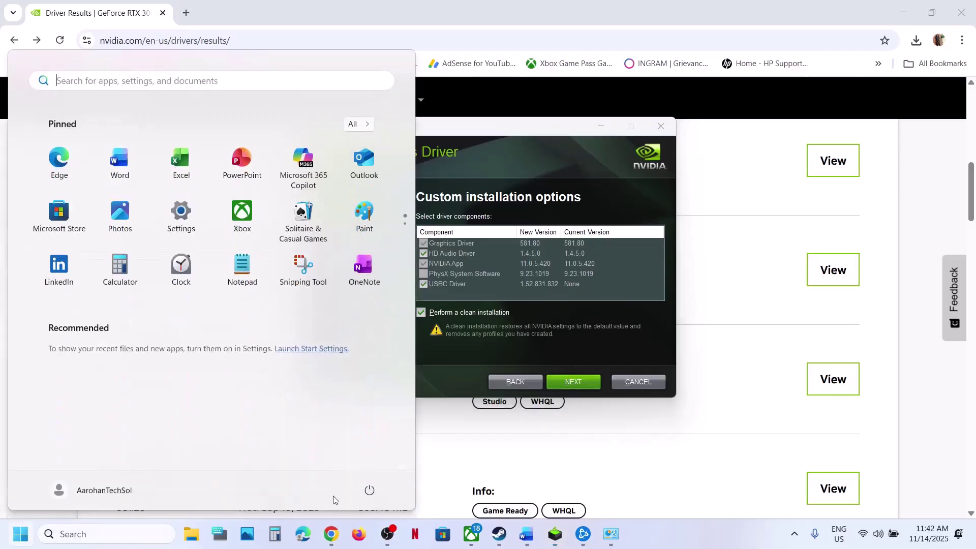
pyautogui.click(369, 490)
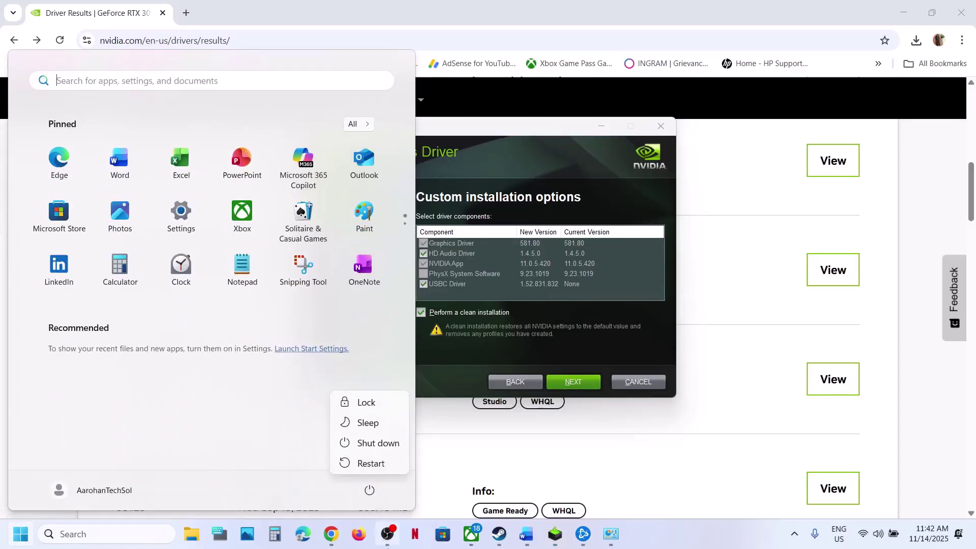
pyautogui.press('Escape')
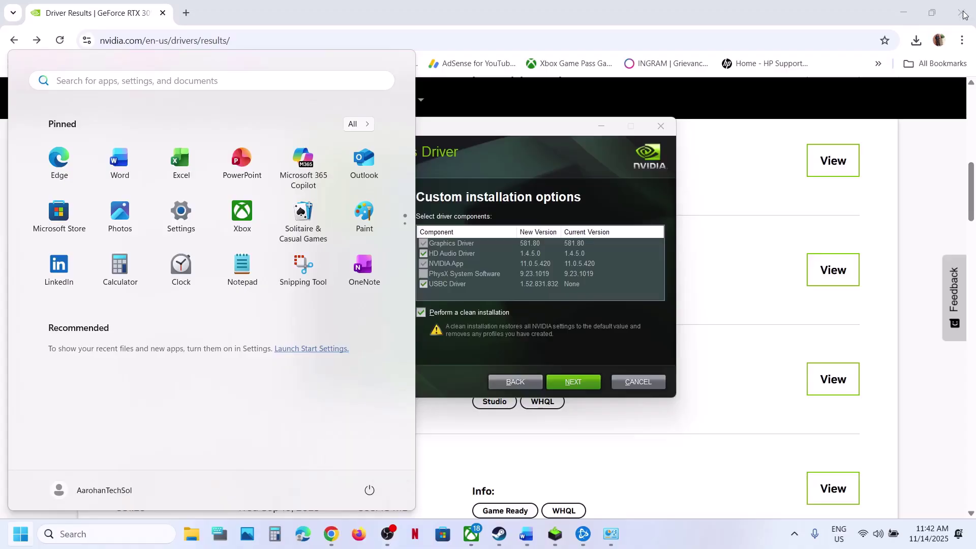
pyautogui.click(801, 32)
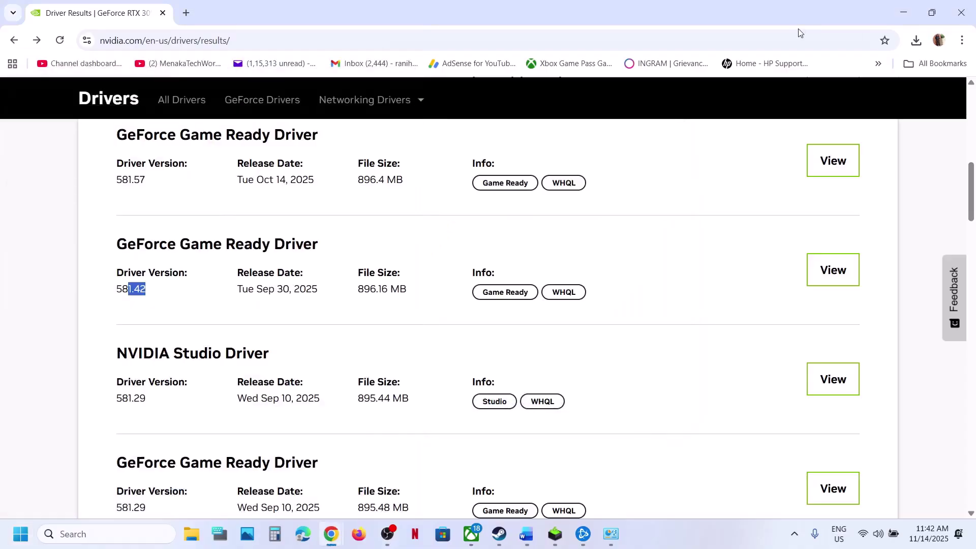
# Step: Close the NVIDIA driver results window and open the previous driver versions page for the AMD Radeon RX 9070 XT
pyautogui.click(961, 13)
pyautogui.click(258, 21)
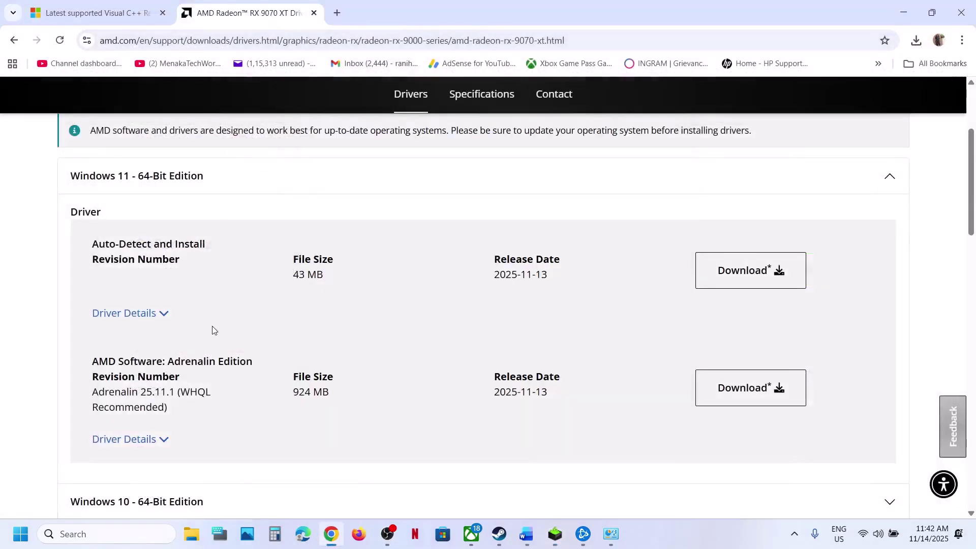
pyautogui.scroll(-5, 212, 327)
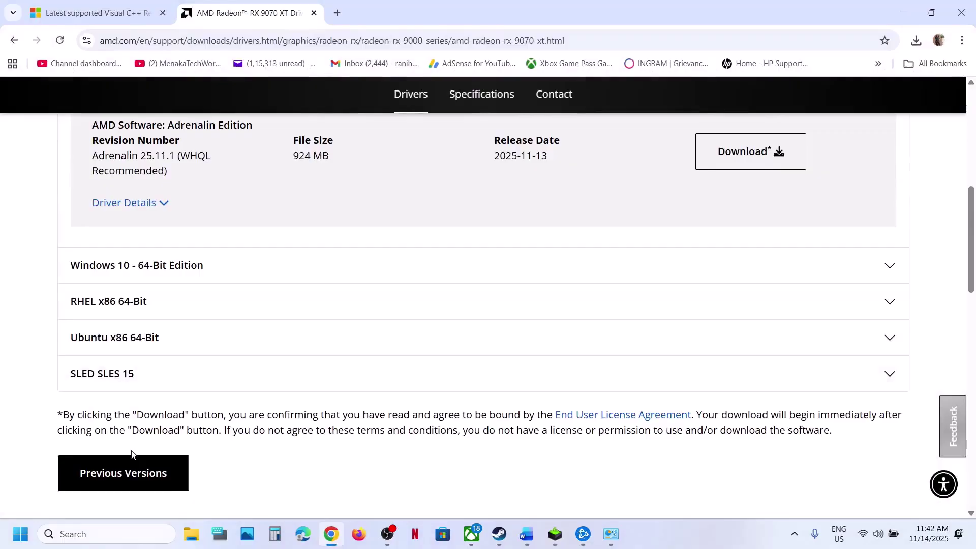
pyautogui.click(131, 488)
pyautogui.scroll(-1, 218, 419)
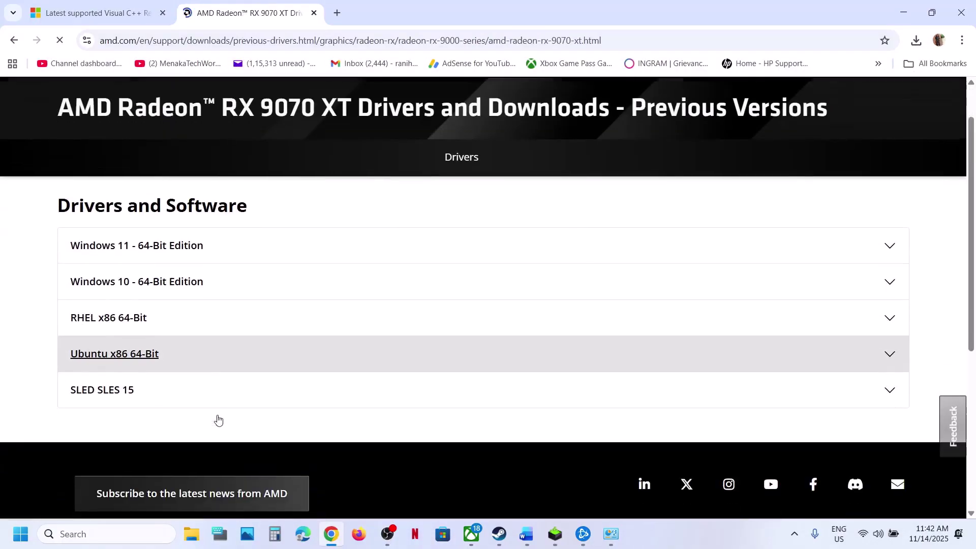
# Step: Expand the Windows 11 - 64-Bit Edition drivers and mark the older revisions Adrenalin 25.10.2 and 25.9.2
pyautogui.click(169, 254)
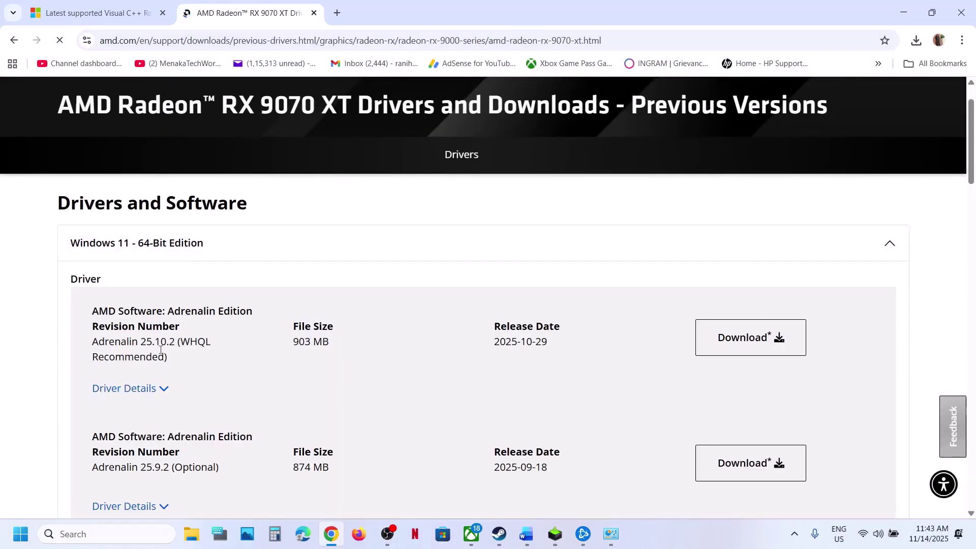
pyautogui.moveTo(138, 341); pyautogui.dragTo(181, 341)
pyautogui.moveTo(142, 466); pyautogui.dragTo(207, 466)
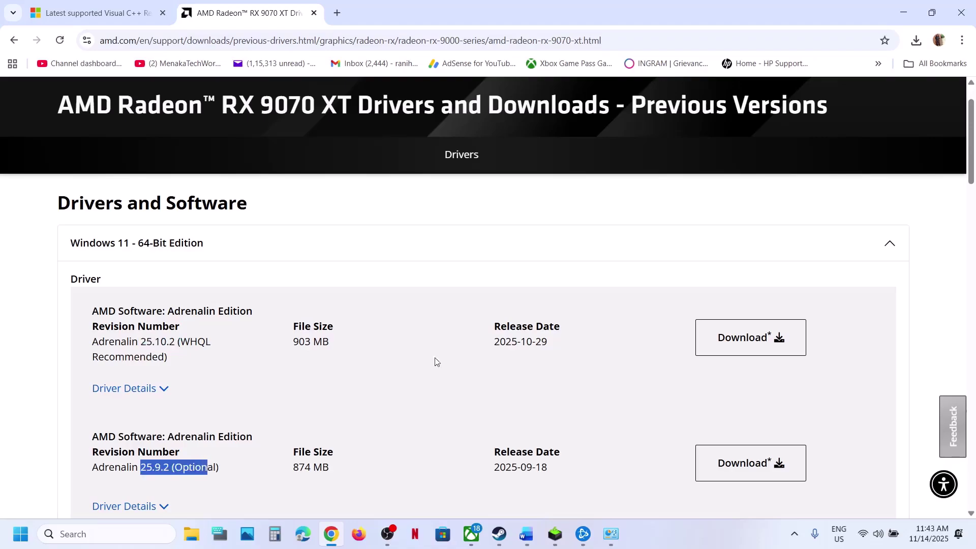
# Step: Follow the DirectX link in Step 14 of the Word guide and download the DirectX End-User Runtime Web Installer
pyautogui.click(526, 533)
pyautogui.scroll(-4, 410, 300)
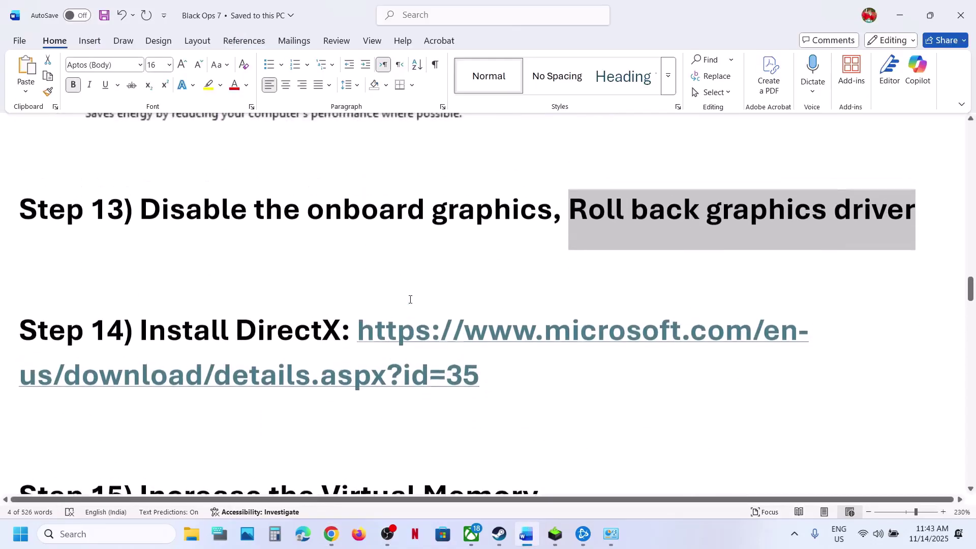
pyautogui.keyDown('ctrl'); pyautogui.click(446, 347); pyautogui.keyUp('ctrl')
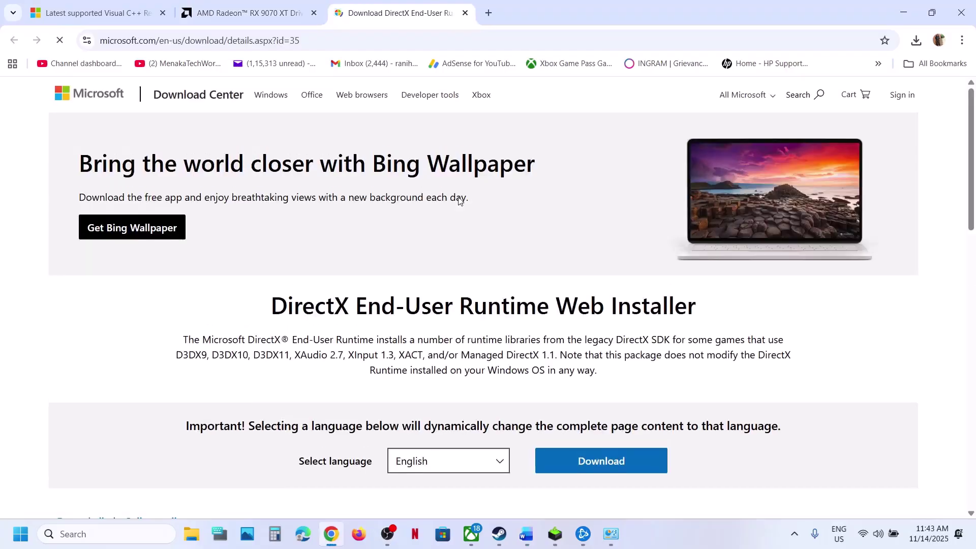
pyautogui.click(587, 468)
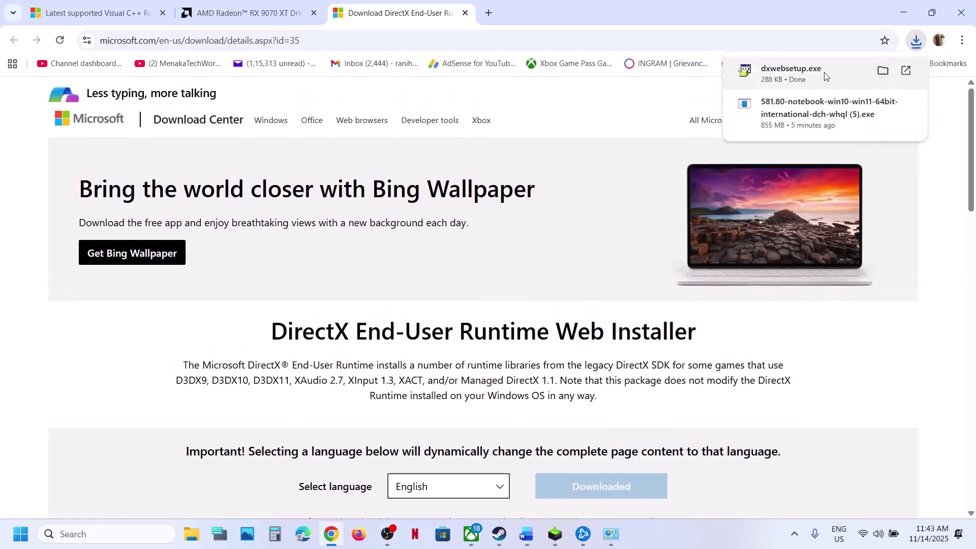
# Step: Run dxwebsetup.exe, accept the license agreement, and start the DirectX installation without the Bing Bar
pyautogui.click(825, 72)
pyautogui.click(433, 379)
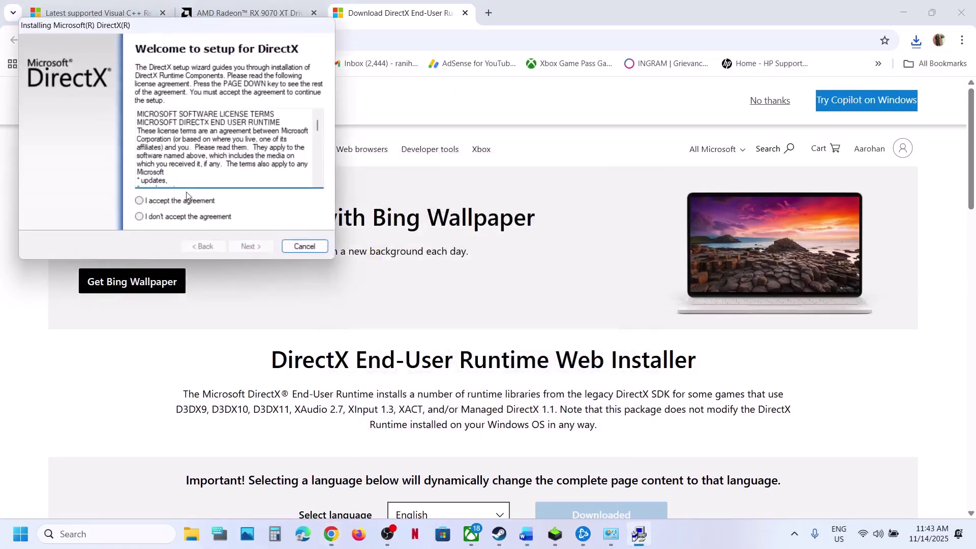
pyautogui.click(184, 203)
pyautogui.click(267, 250)
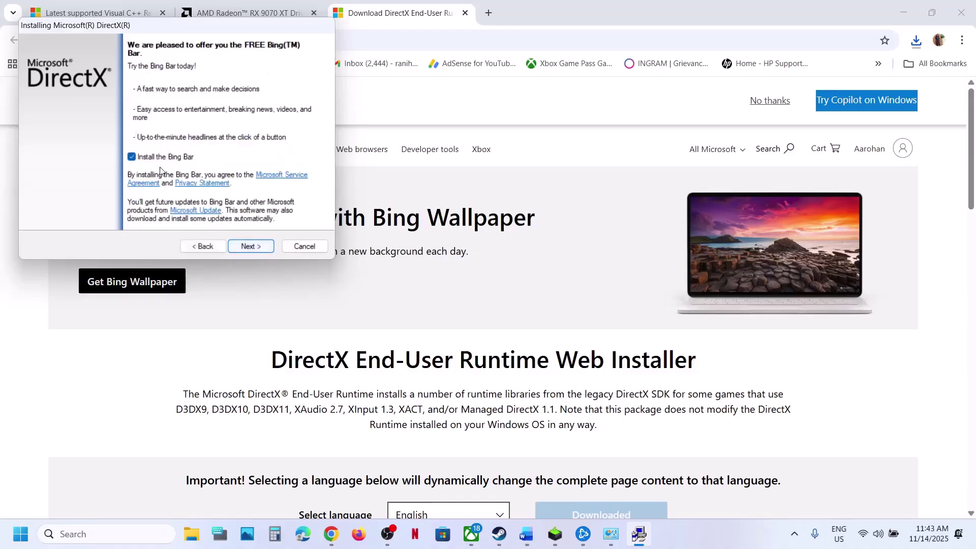
pyautogui.click(132, 158)
pyautogui.click(244, 246)
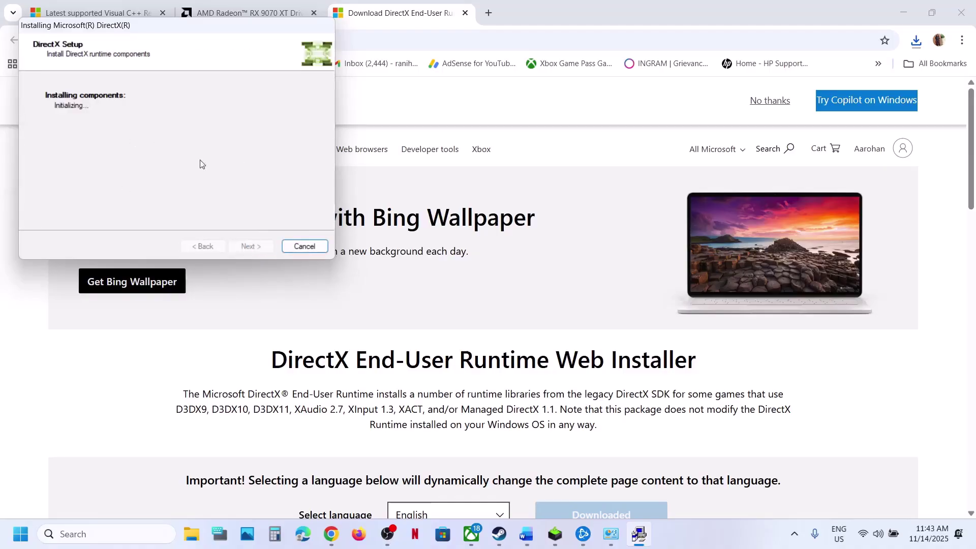
# Step: Display the Windows power options to point out Restart after the DirectX installation
pyautogui.click(72, 363)
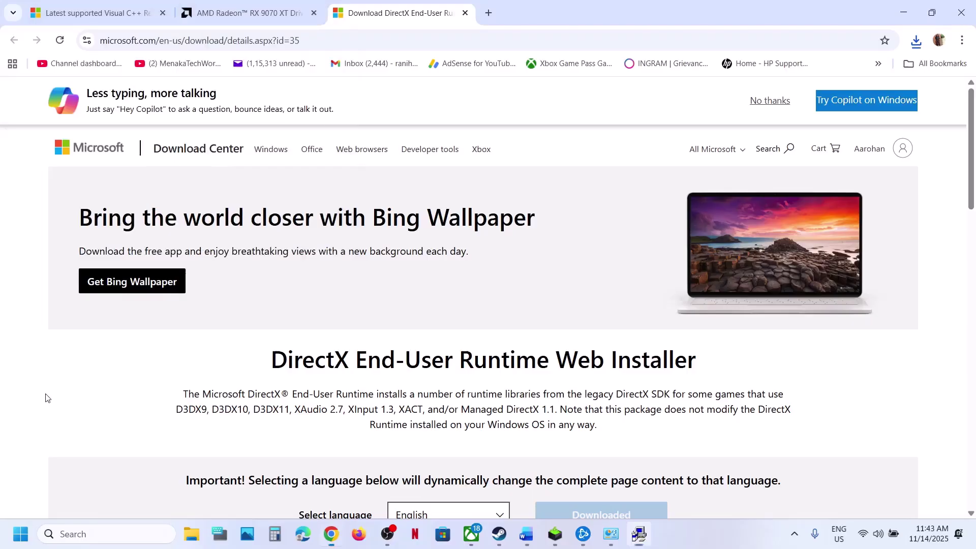
pyautogui.click(20, 534)
pyautogui.click(370, 490)
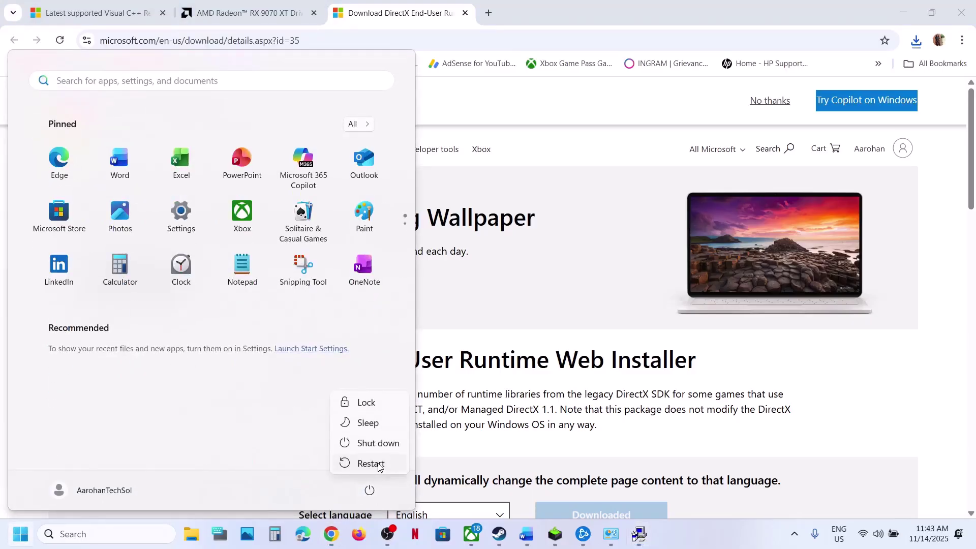
# Step: Copy "View Advanced system settings" from the guide's virtual memory section and open that item through Windows search
pyautogui.click(531, 532)
pyautogui.scroll(-5, 453, 309)
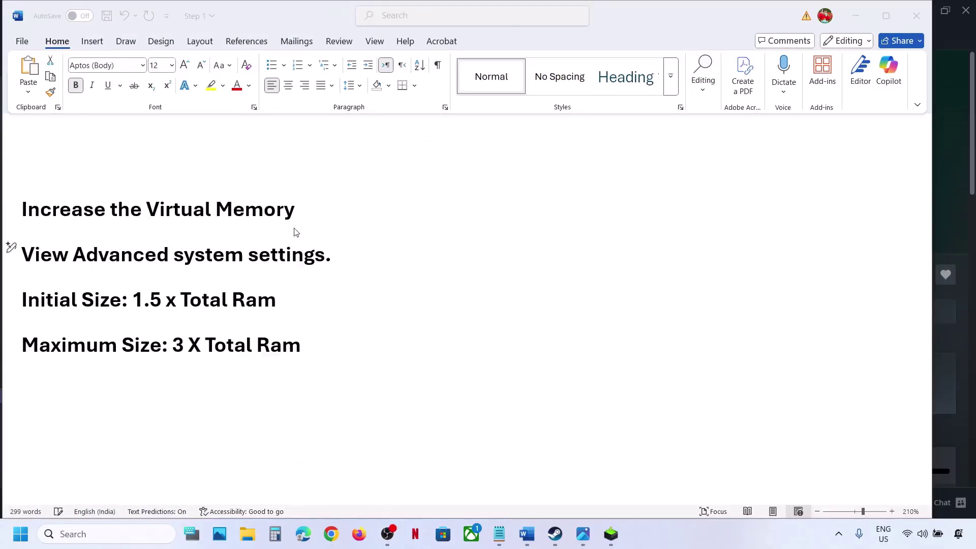
pyautogui.tripleClick(293, 249)
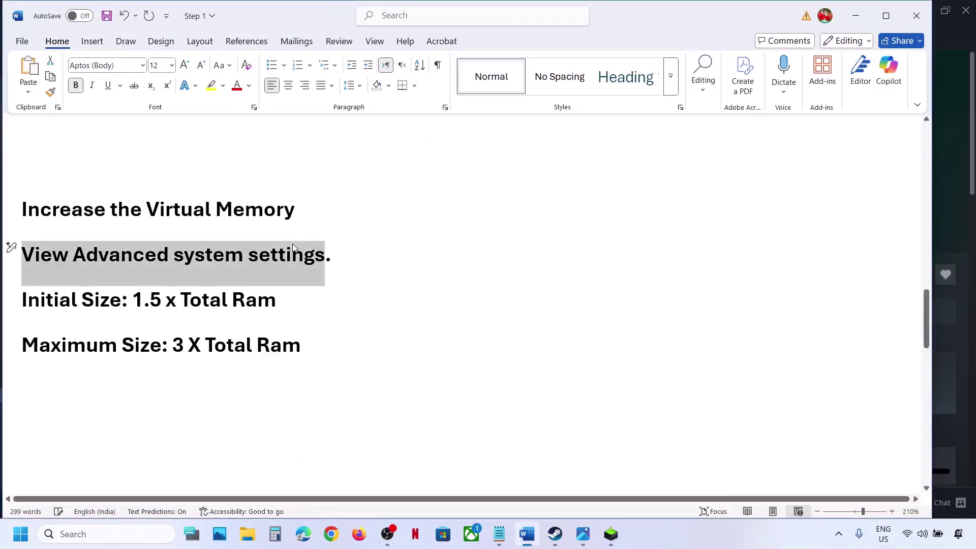
pyautogui.rightClick(184, 271)
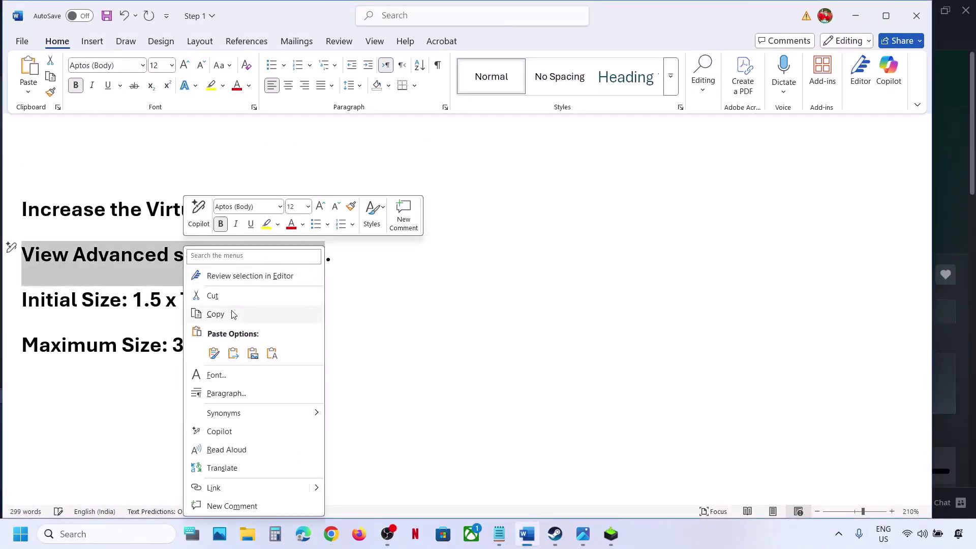
pyautogui.click(232, 315)
pyautogui.click(126, 525)
pyautogui.hotkey('ctrl', 'v')
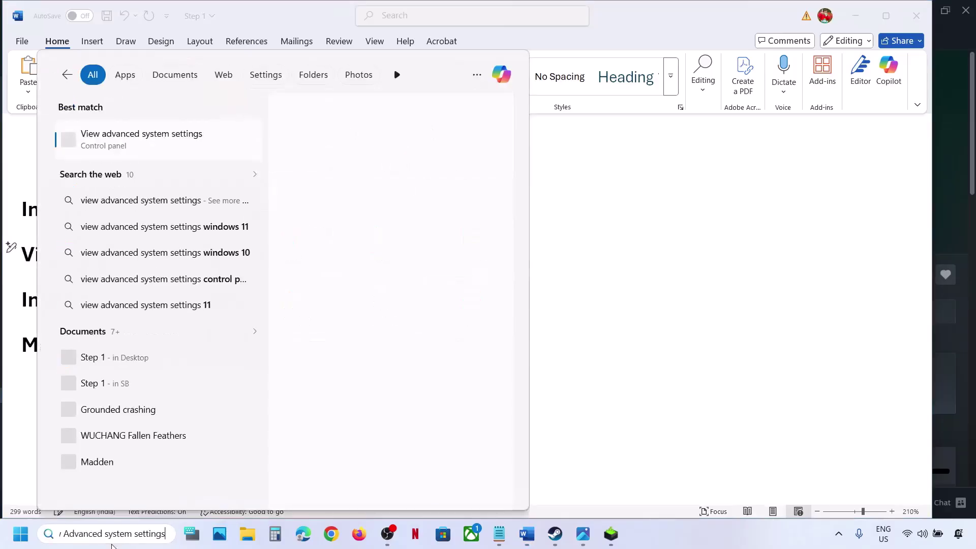
pyautogui.click(161, 149)
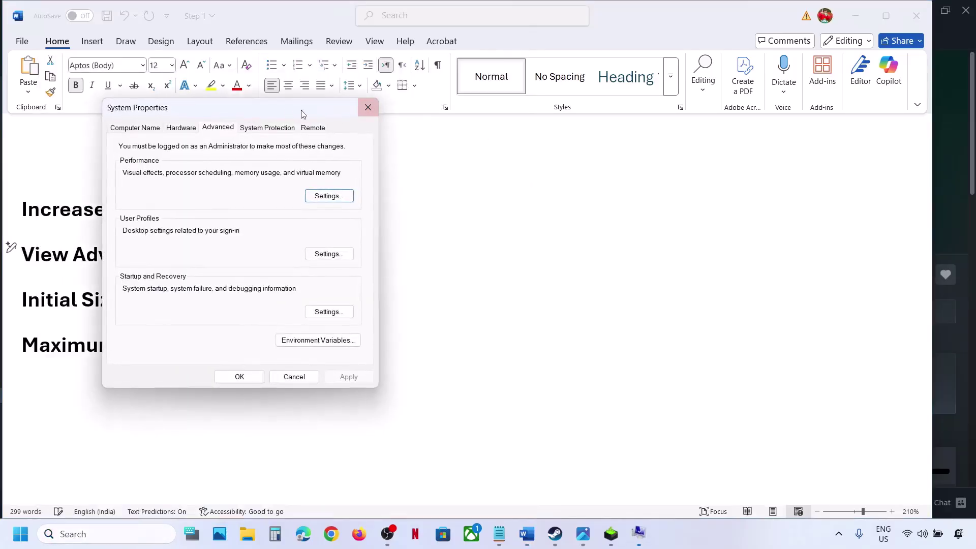
# Step: In the Virtual Memory settings, turn off automatic paging file management and select Custom size for drive C:
pyautogui.moveTo(285, 112); pyautogui.dragTo(789, 156)
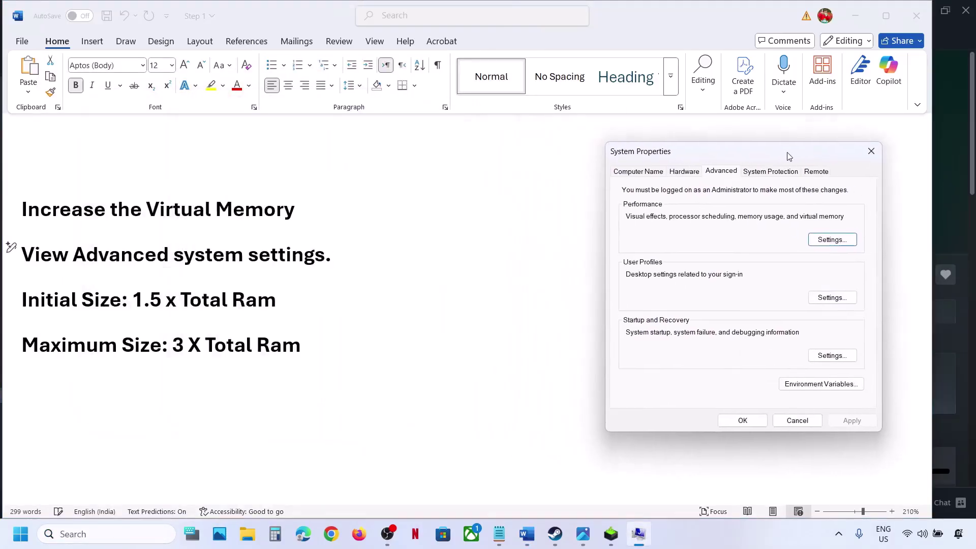
pyautogui.click(851, 241)
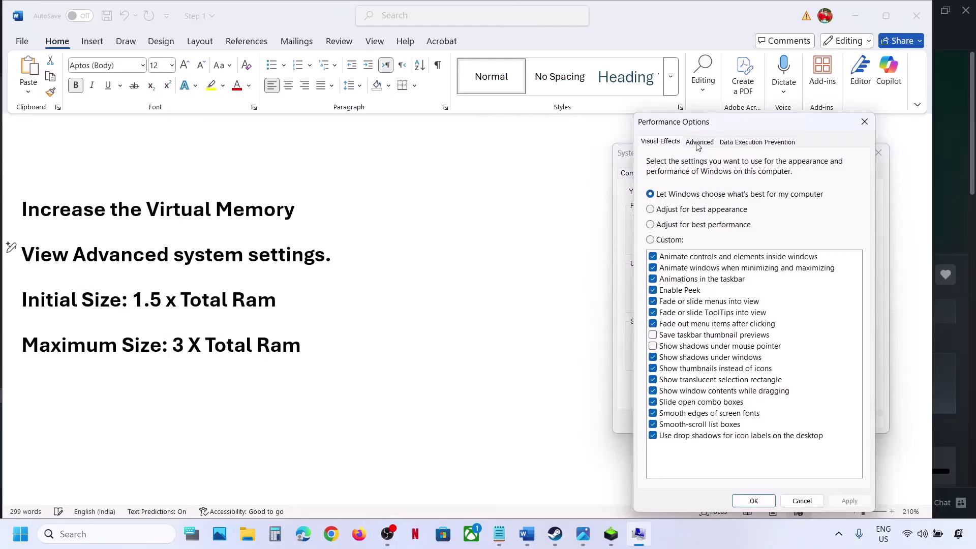
pyautogui.click(698, 144)
pyautogui.click(827, 314)
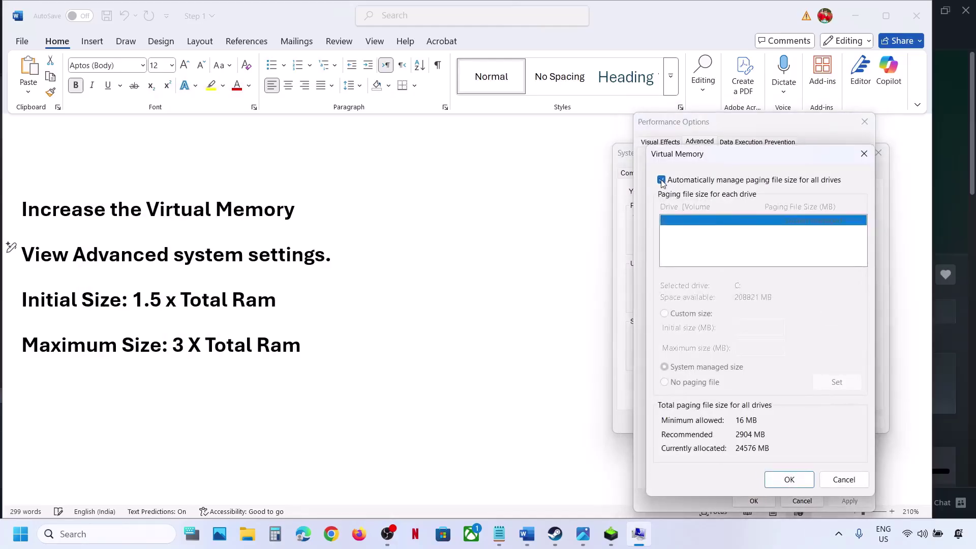
pyautogui.click(661, 180)
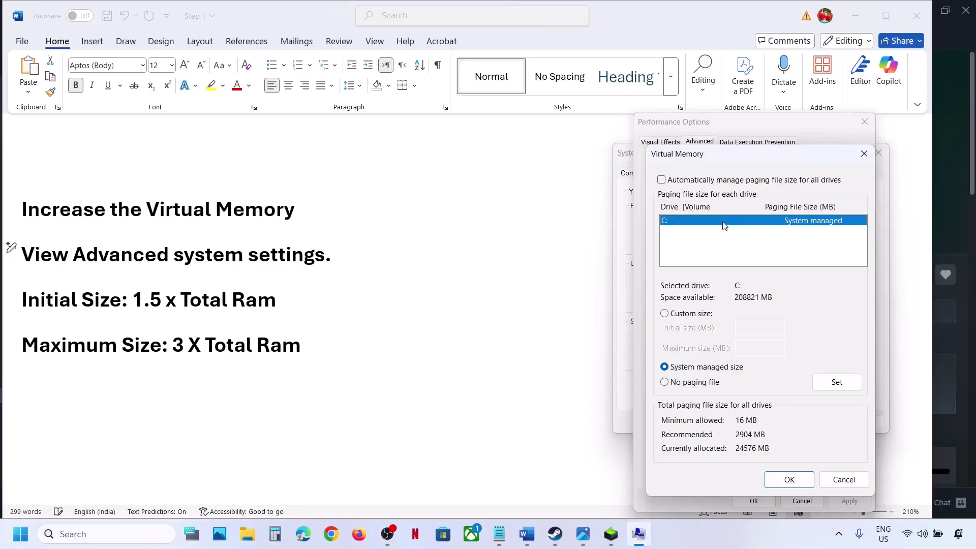
pyautogui.click(665, 314)
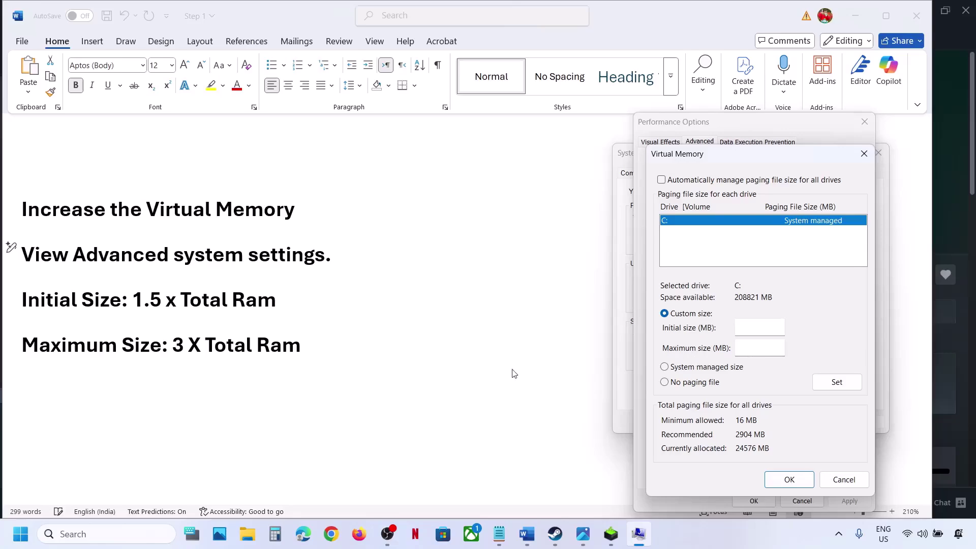
# Step: Look up the installed RAM on the About page of Windows system settings, mark the value, and close Settings
pyautogui.press('super+i')
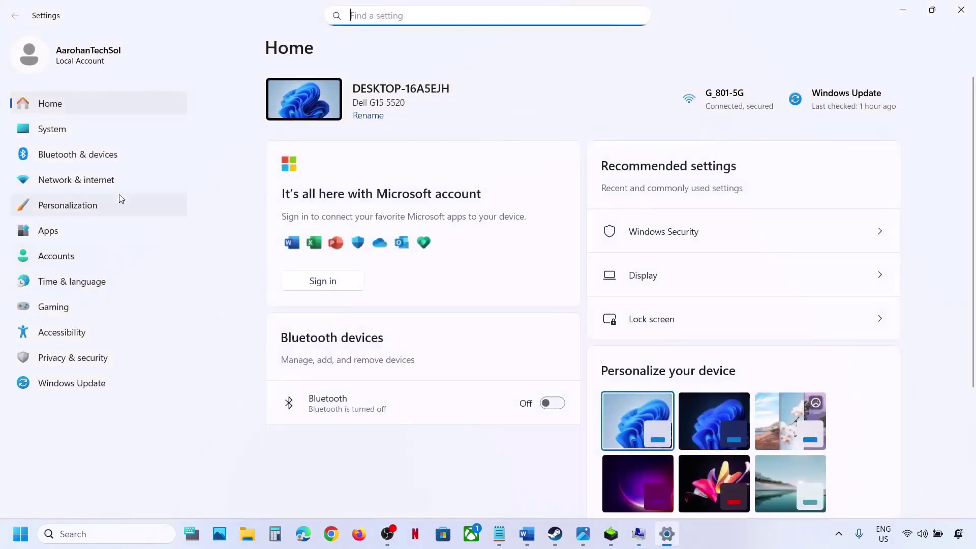
pyautogui.click(71, 133)
pyautogui.scroll(-10, 420, 414)
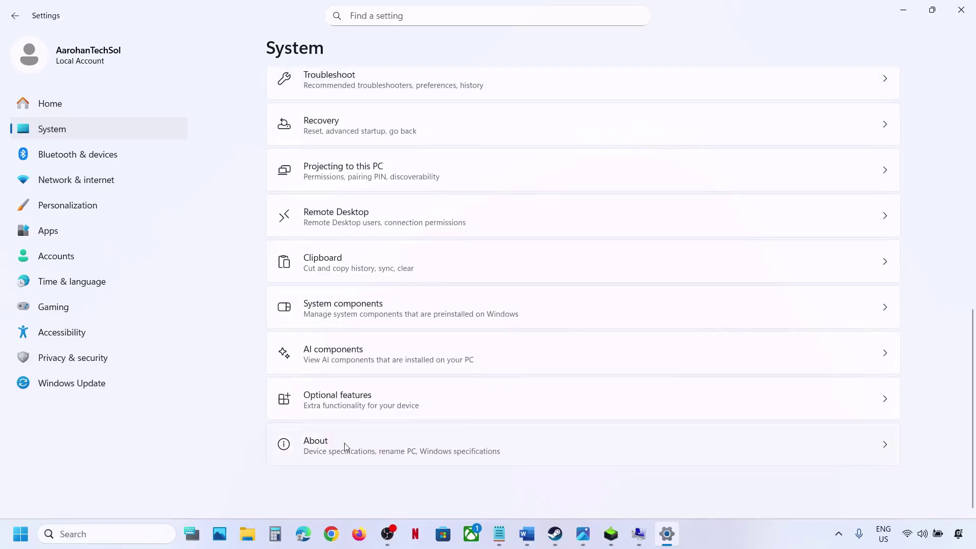
pyautogui.click(345, 447)
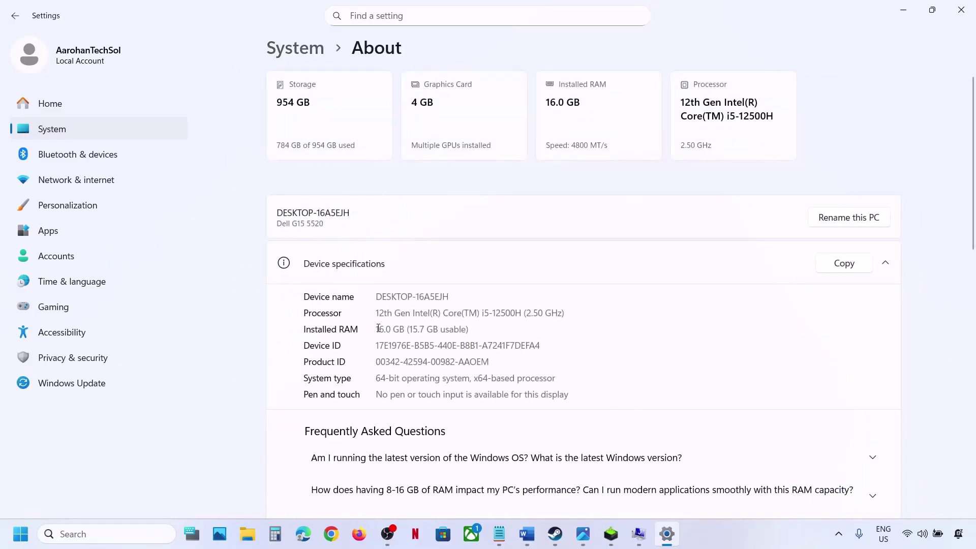
pyautogui.moveTo(378, 329); pyautogui.dragTo(407, 329)
pyautogui.click(961, 11)
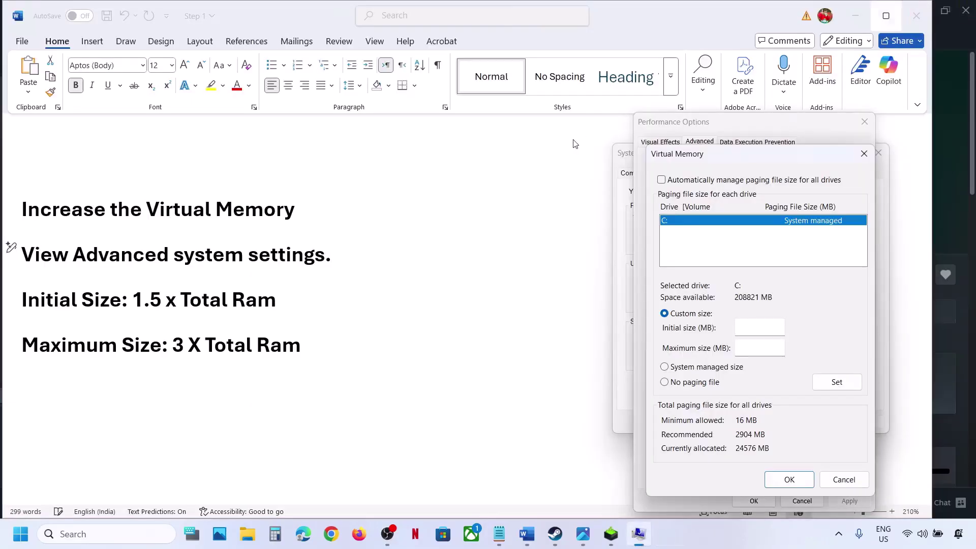
# Step: Calculate 16 × 1024 in Calculator to convert the total RAM to megabytes
pyautogui.click(275, 533)
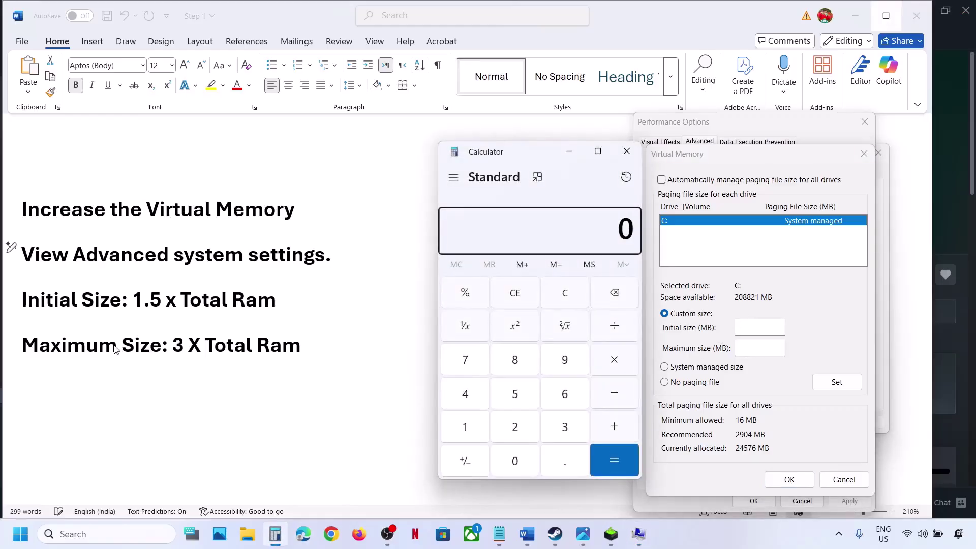
pyautogui.click(568, 297)
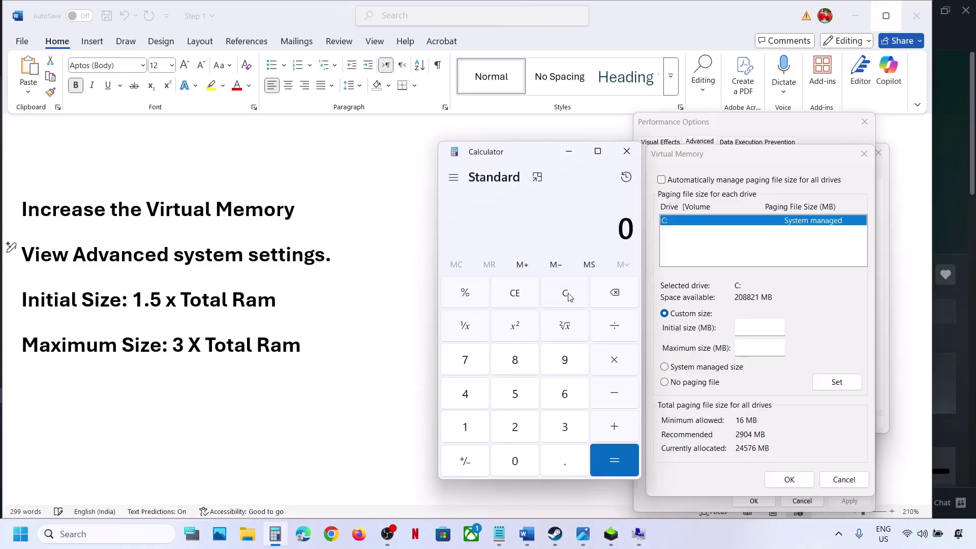
pyautogui.write('16 × 1024')
pyautogui.press('Return')
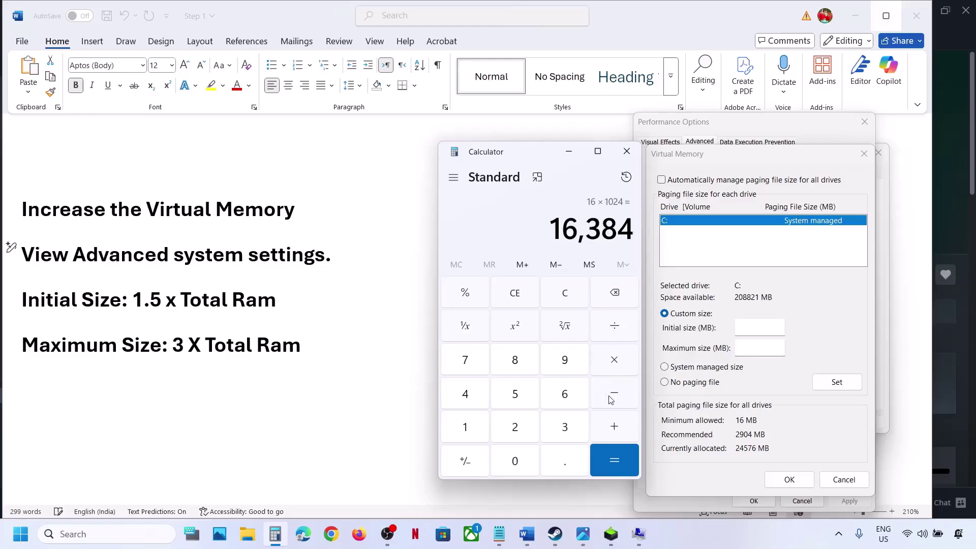
# Step: Multiply 16384 by 1.5 in Calculator and set the paging file's initial size to 24576 MB
pyautogui.click(616, 361)
pyautogui.write('1.5')
pyautogui.press('Return')
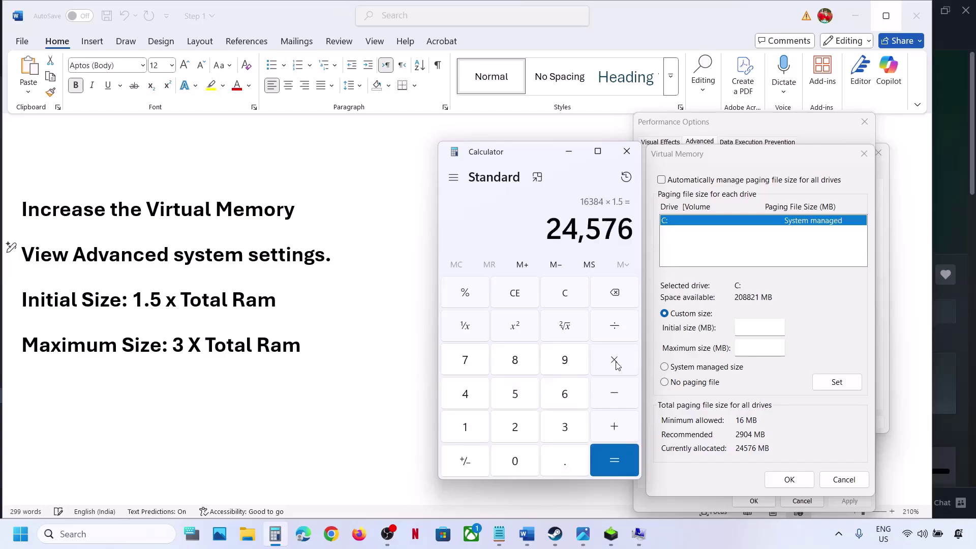
pyautogui.click(762, 329)
pyautogui.write('24576')
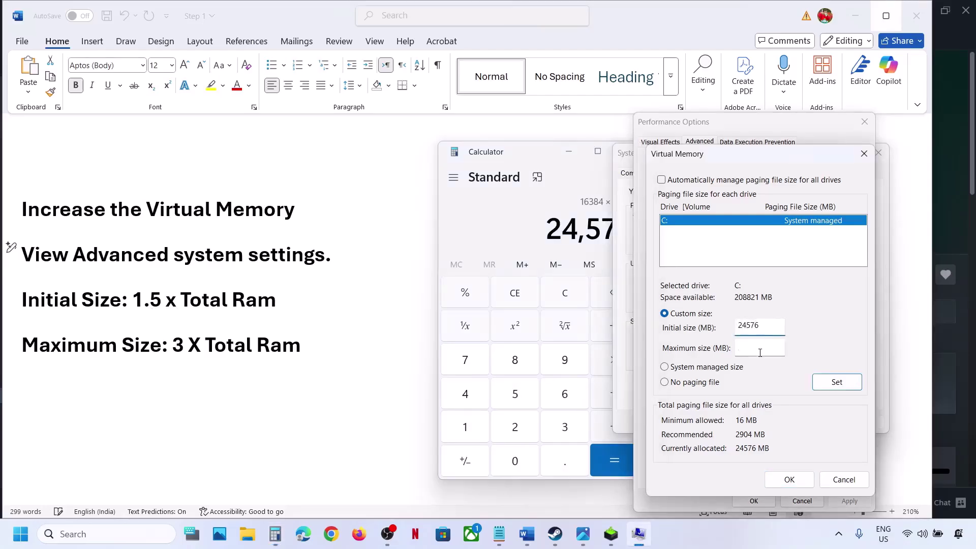
# Step: Calculate 16 × 1024 × 3 in Calculator and set the paging file's maximum size to 49152 MB
pyautogui.click(760, 352)
pyautogui.click(565, 295)
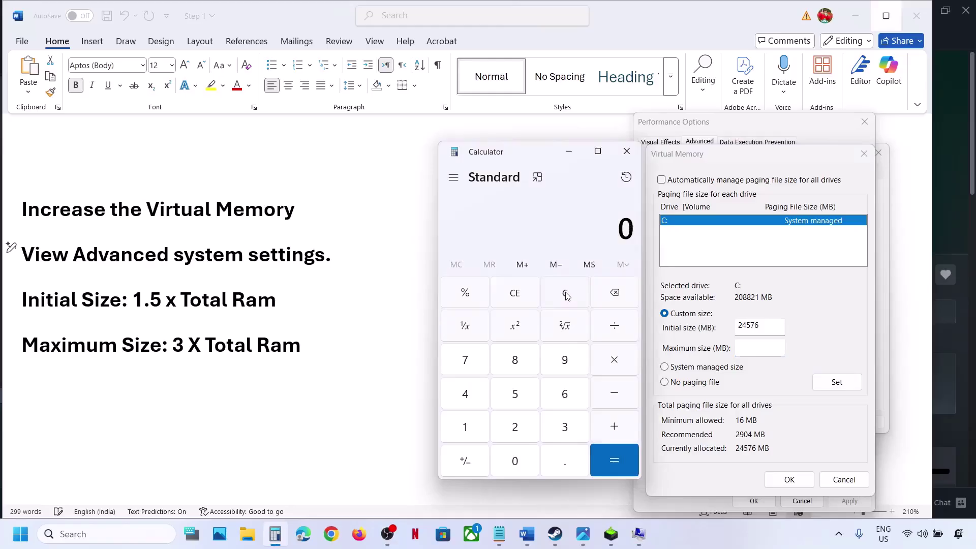
pyautogui.write('16 × 1024')
pyautogui.press('Return')
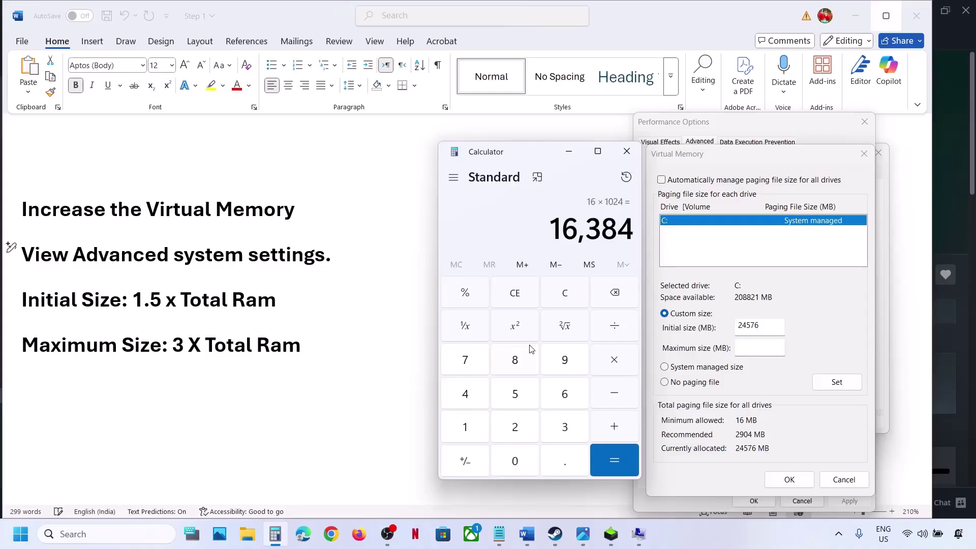
pyautogui.click(619, 371)
pyautogui.write('3')
pyautogui.press('Return')
pyautogui.click(753, 344)
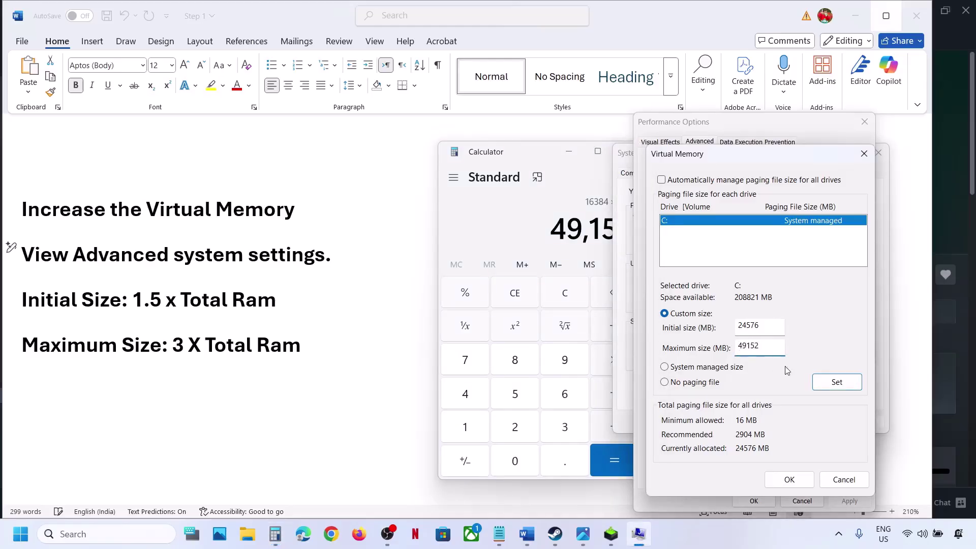
# Step: Apply the custom paging file size to drive C: and confirm the Virtual Memory, Performance Options and System Properties dialogs
pyautogui.click(840, 386)
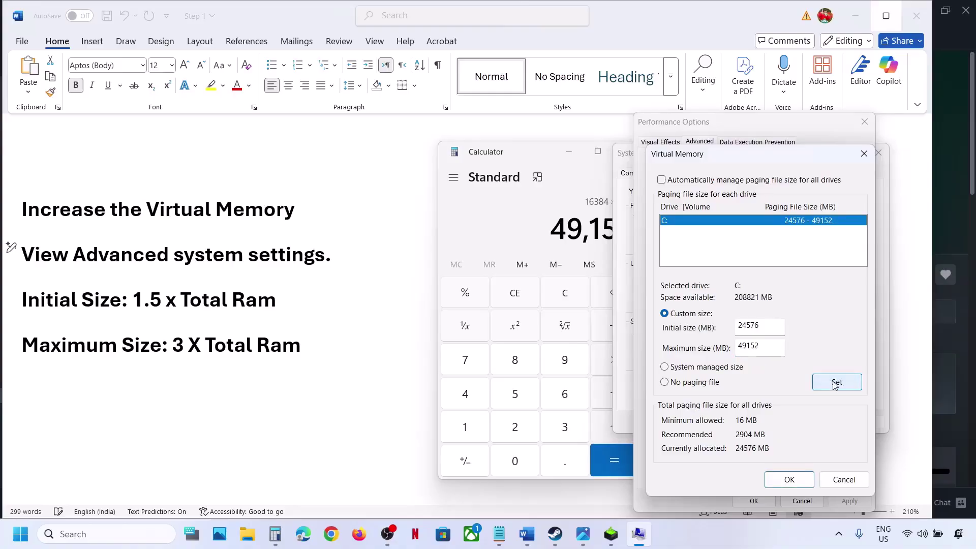
pyautogui.click(791, 479)
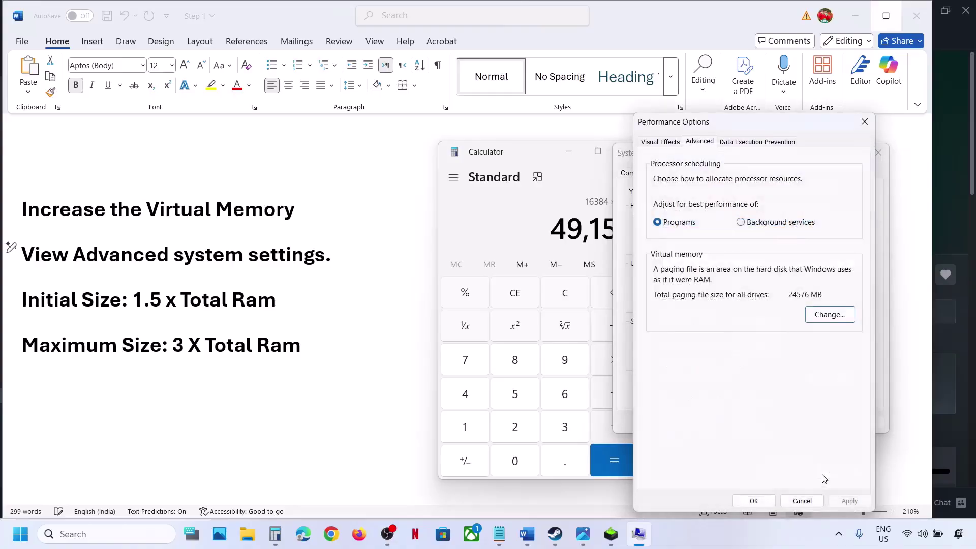
pyautogui.click(754, 500)
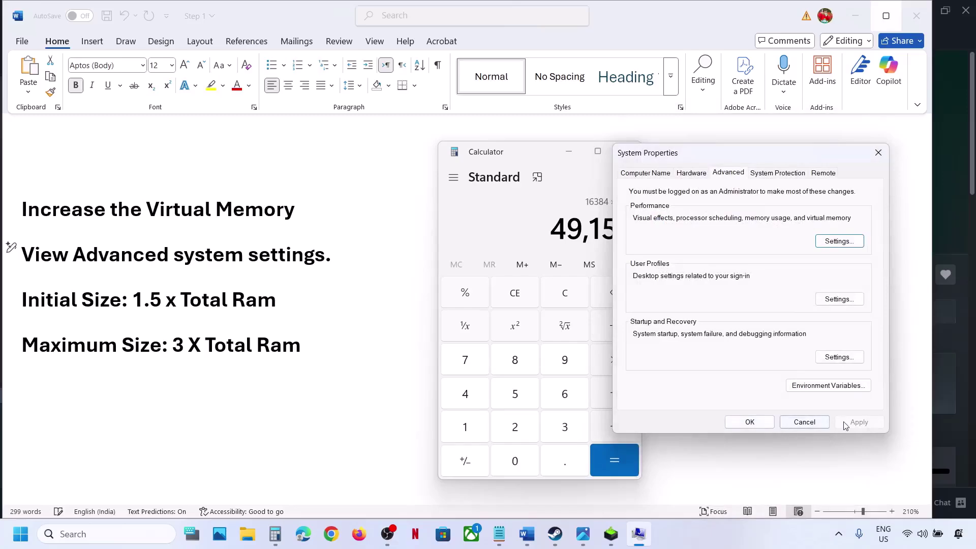
pyautogui.click(752, 422)
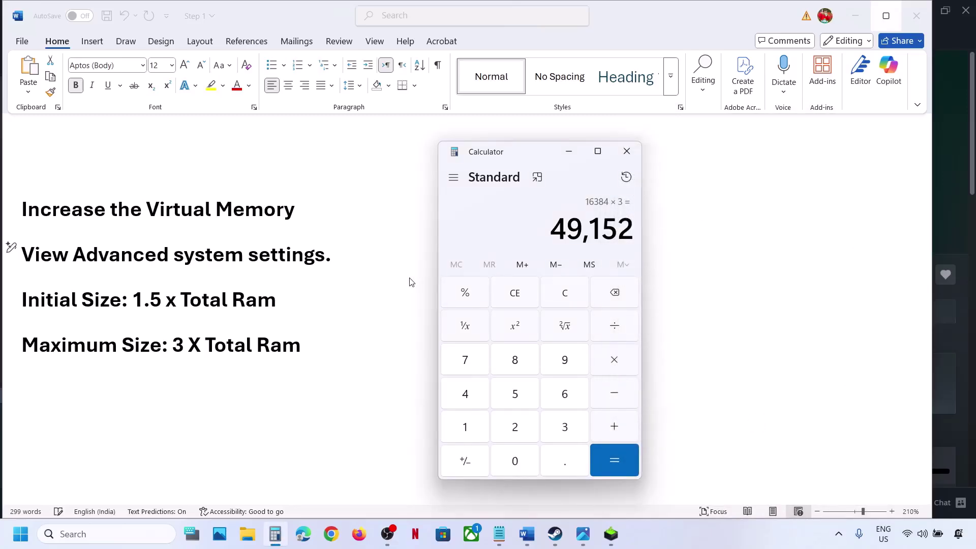
# Step: Search Windows for "View Advanced system settings" and open the Virtual Memory settings from the advanced performance options
pyautogui.hotkey('alt', 'Tab')
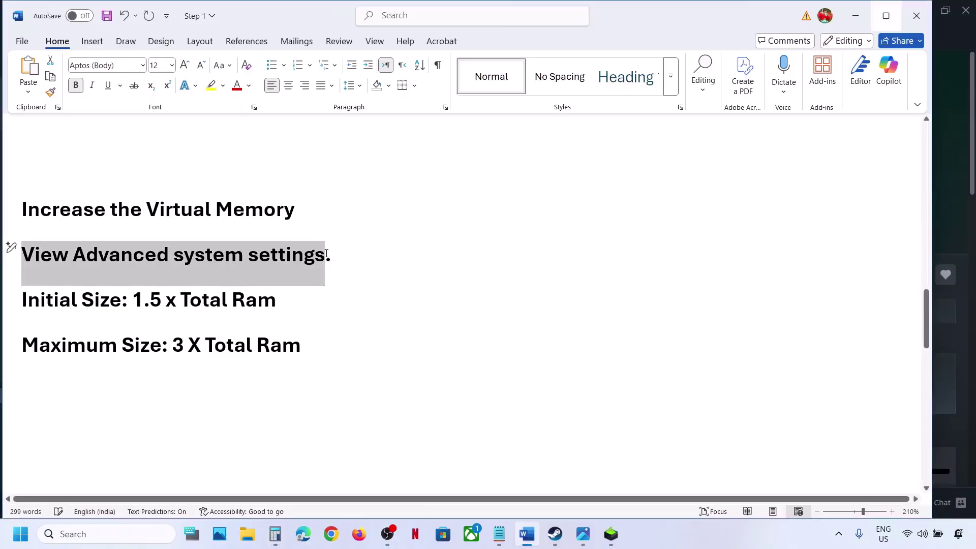
pyautogui.click(109, 534)
pyautogui.write('View Advanced system settings')
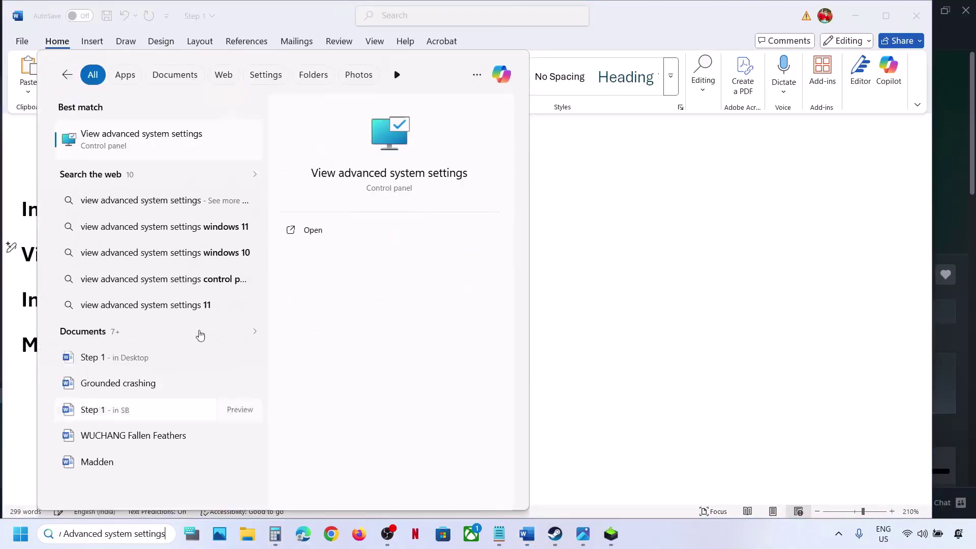
pyautogui.click(146, 146)
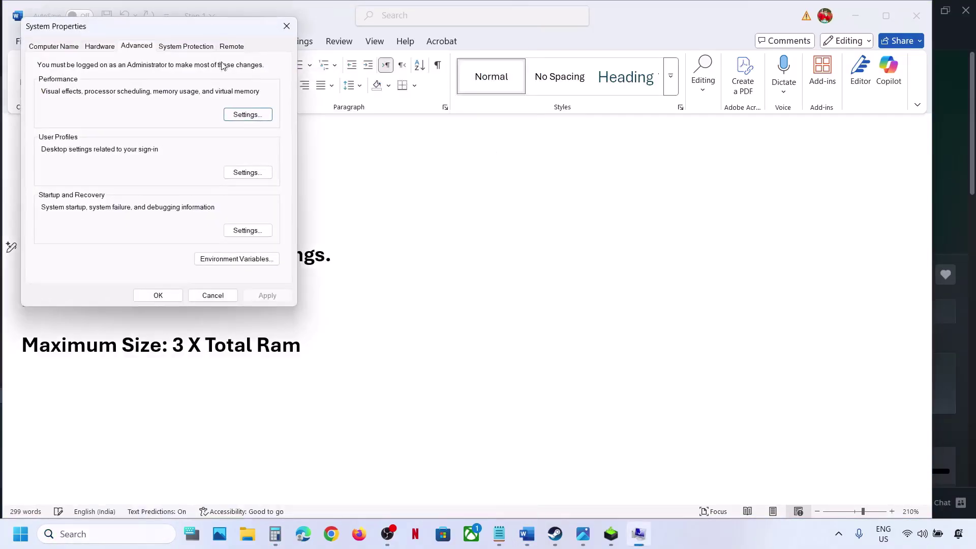
pyautogui.click(237, 115)
pyautogui.click(116, 94)
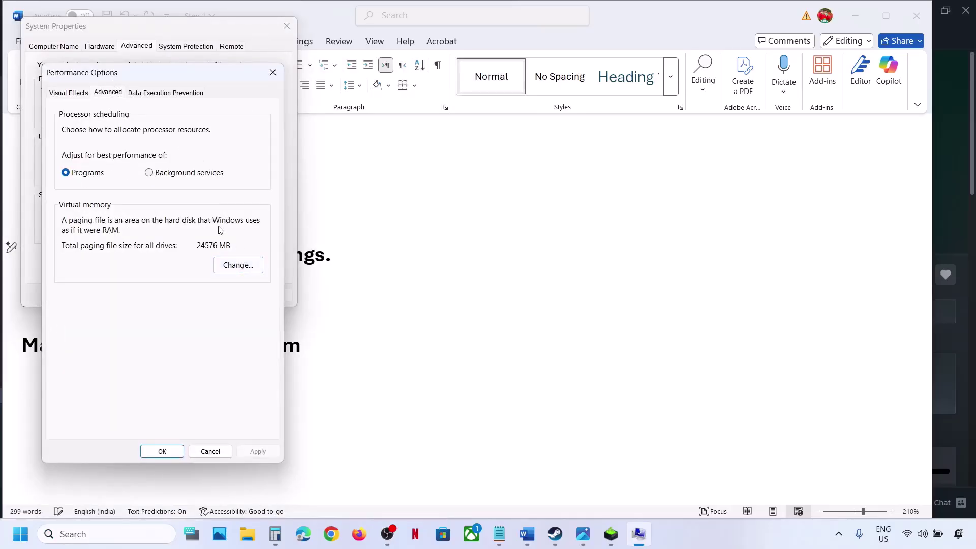
pyautogui.click(237, 267)
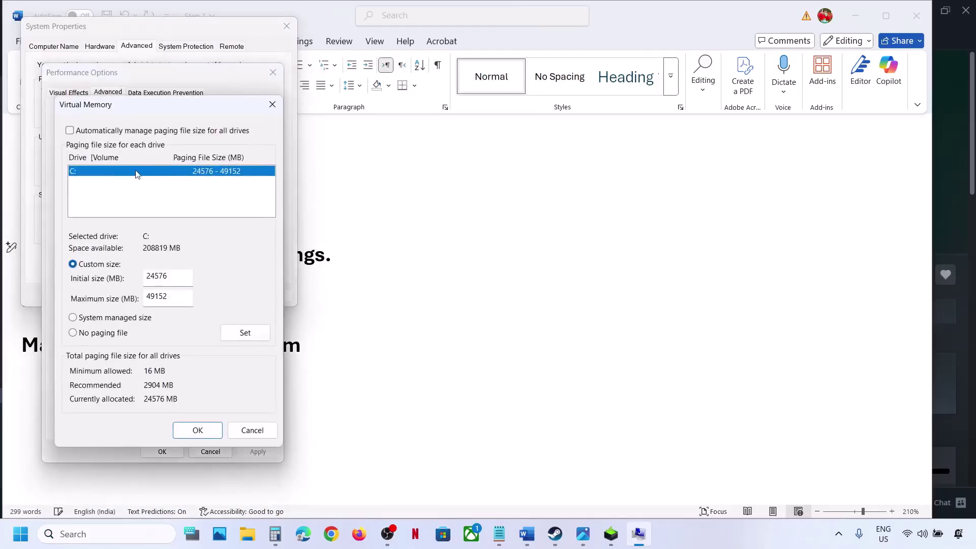
# Step: Set drive C: to System managed size, confirm all dialogs, and dismiss the restart request without restarting
pyautogui.click(76, 319)
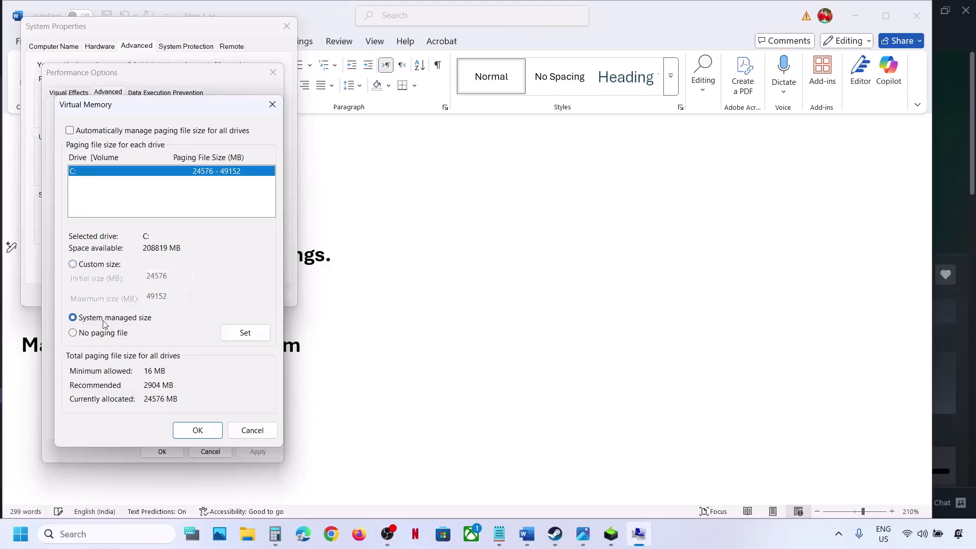
pyautogui.click(243, 333)
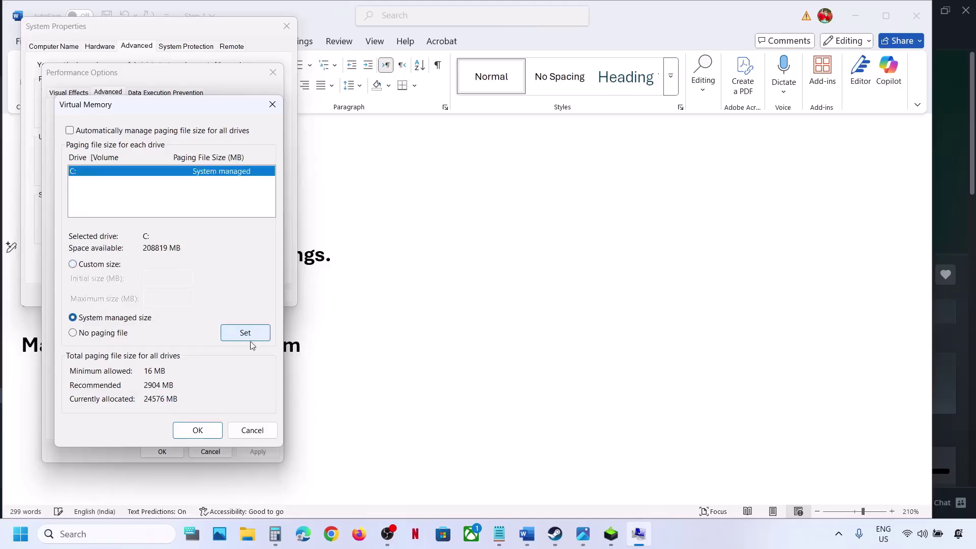
pyautogui.click(198, 431)
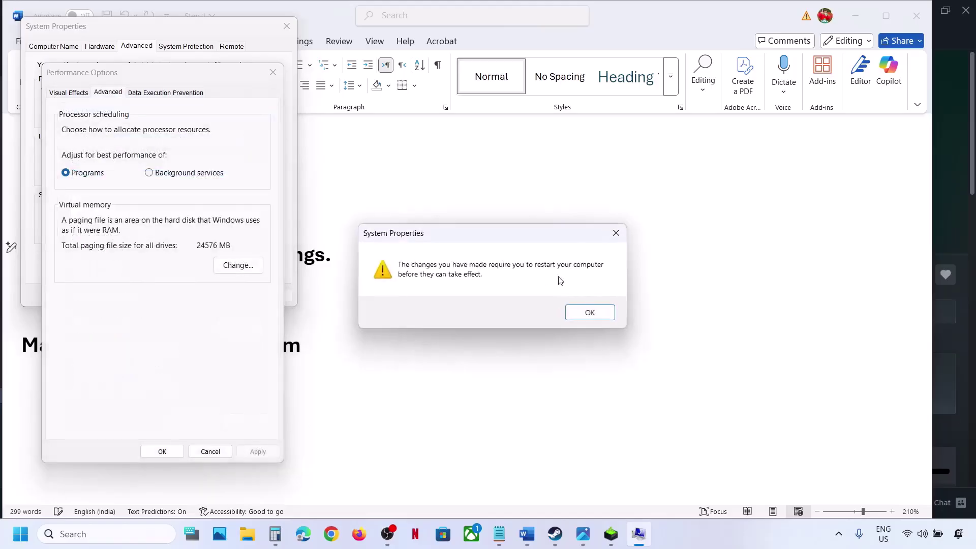
pyautogui.click(589, 311)
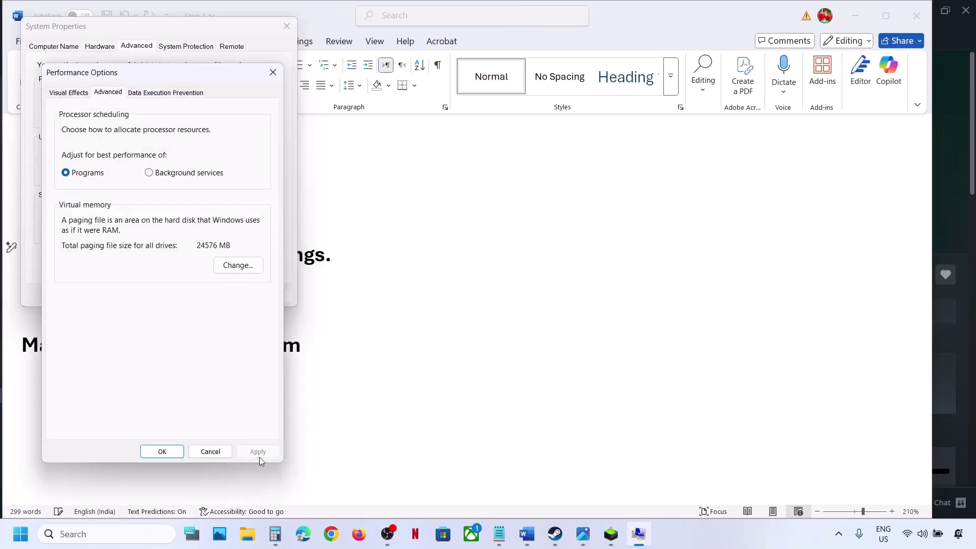
pyautogui.click(162, 452)
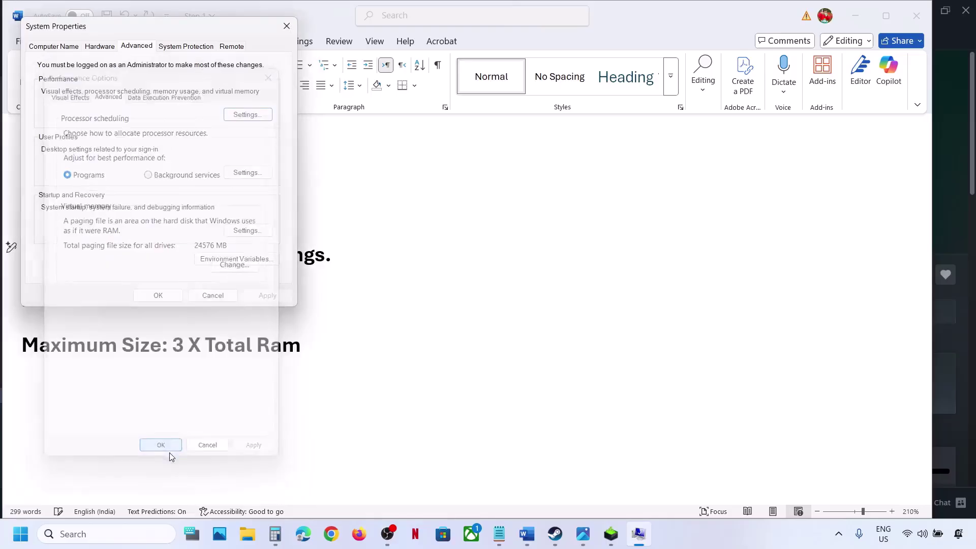
pyautogui.click(158, 295)
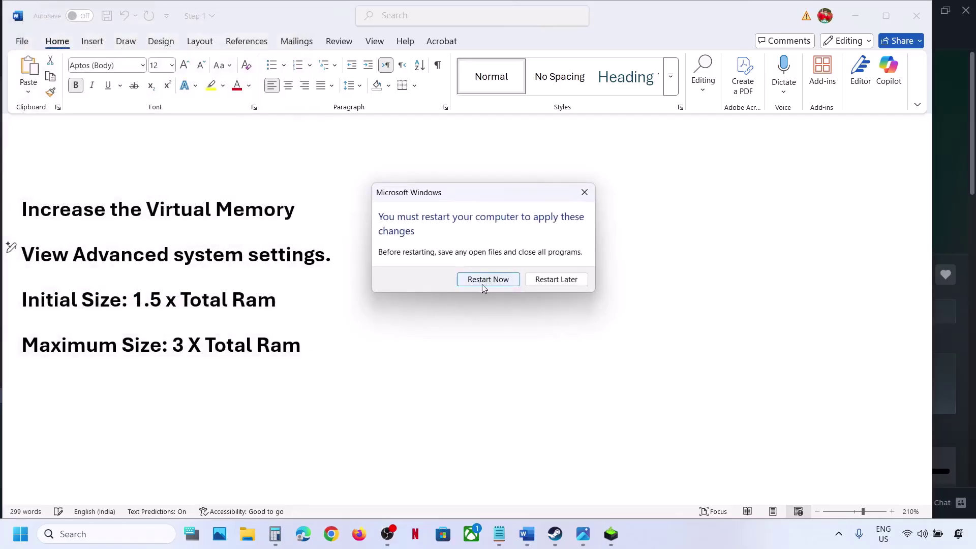
pyautogui.click(585, 193)
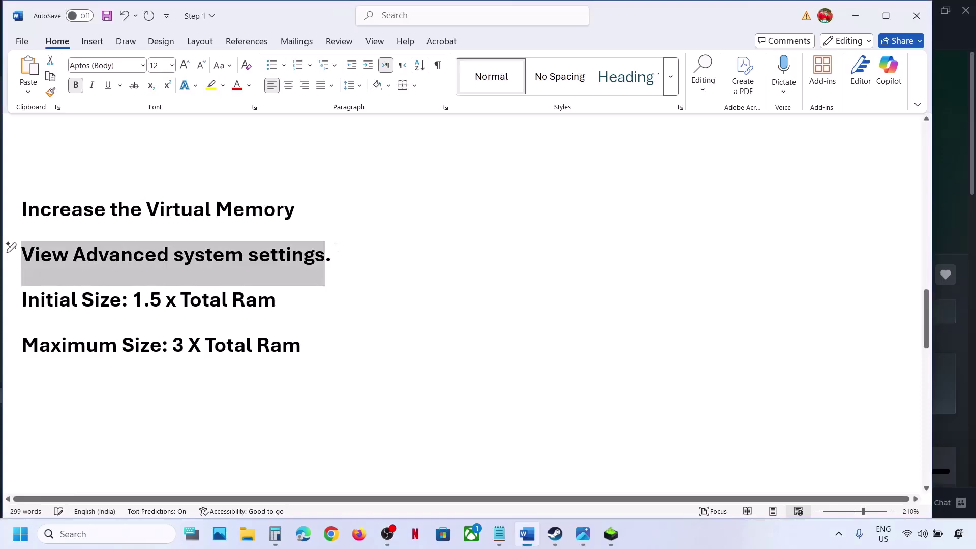
# Step: Reopen the Virtual Memory settings through Windows search, turn on automatic paging file management for all drives, and confirm the dialogs
pyautogui.click(102, 533)
pyautogui.write('View Advanced system settings')
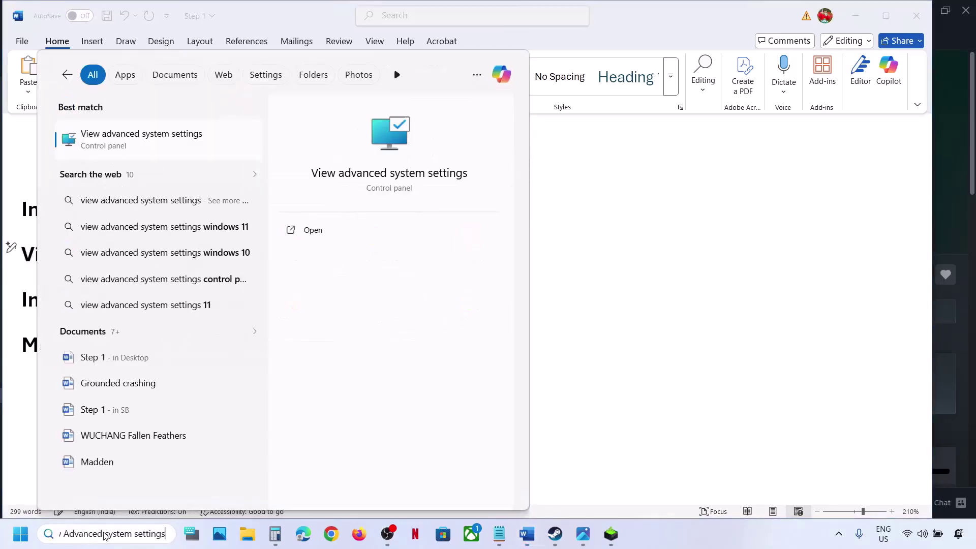
pyautogui.click(112, 133)
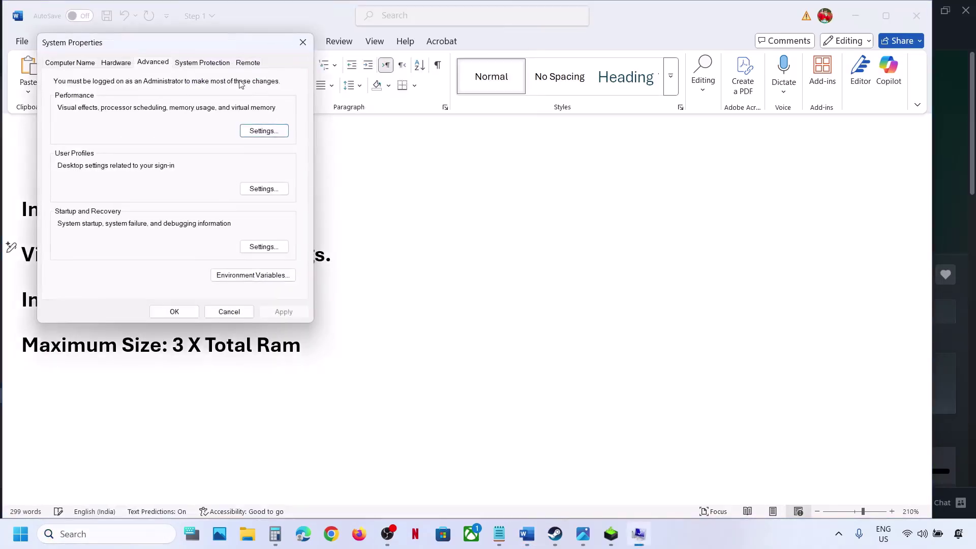
pyautogui.click(254, 133)
pyautogui.click(130, 111)
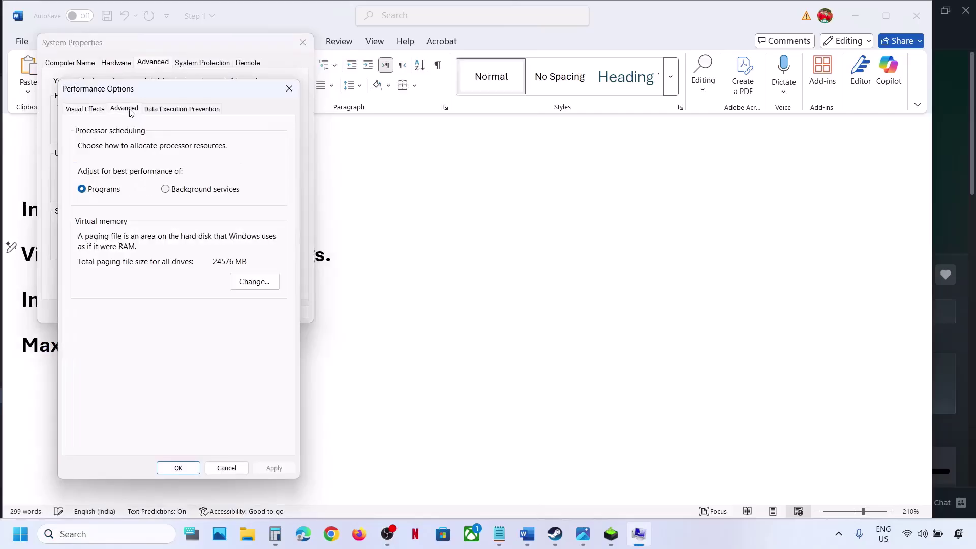
pyautogui.click(265, 282)
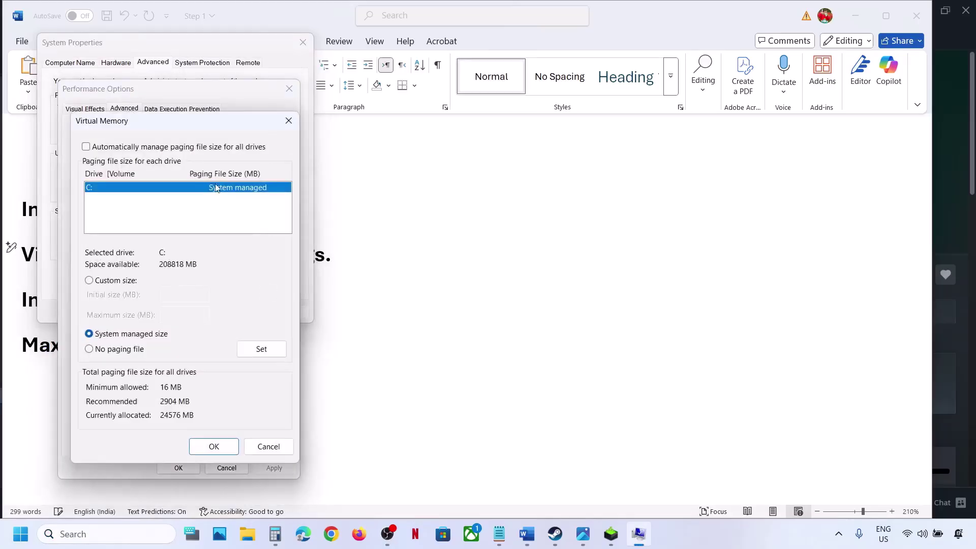
pyautogui.click(86, 147)
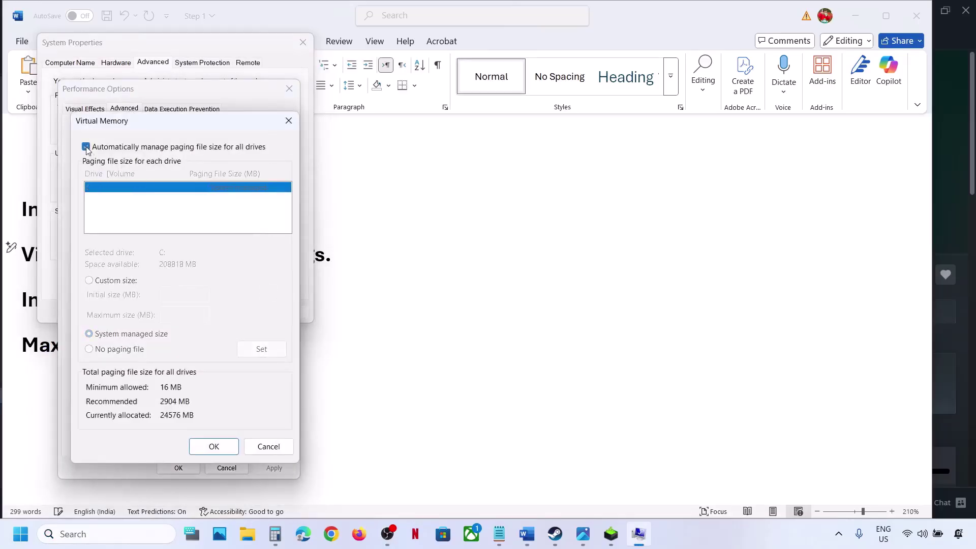
pyautogui.click(213, 446)
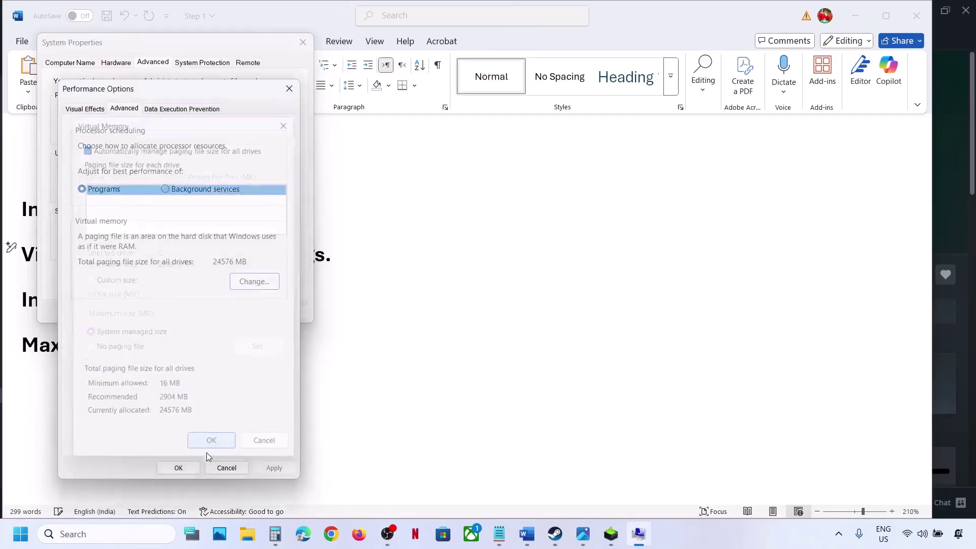
pyautogui.click(178, 467)
pyautogui.click(174, 311)
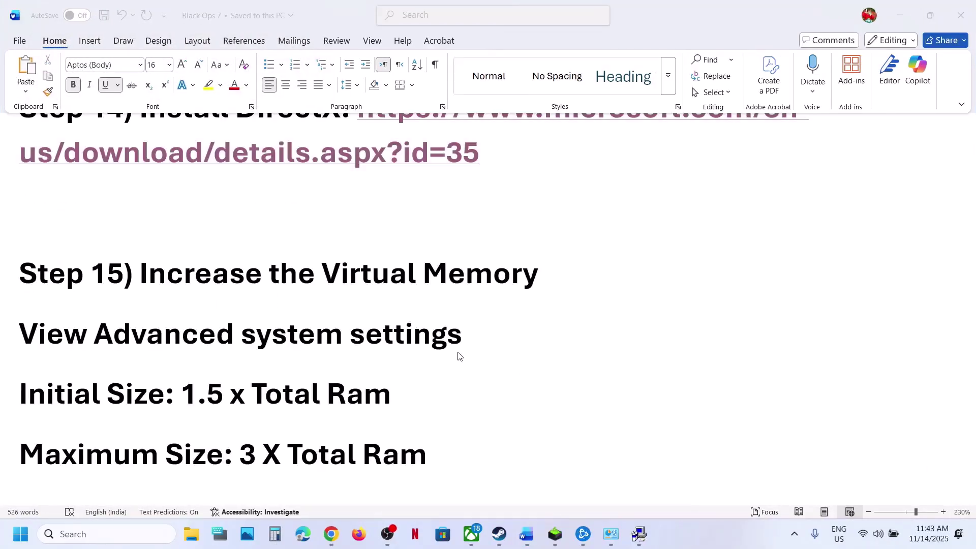
# Step: Go to the guide's Step 16, check for updates in Windows Update, and show the computer's power options
pyautogui.scroll(-4, 459, 356)
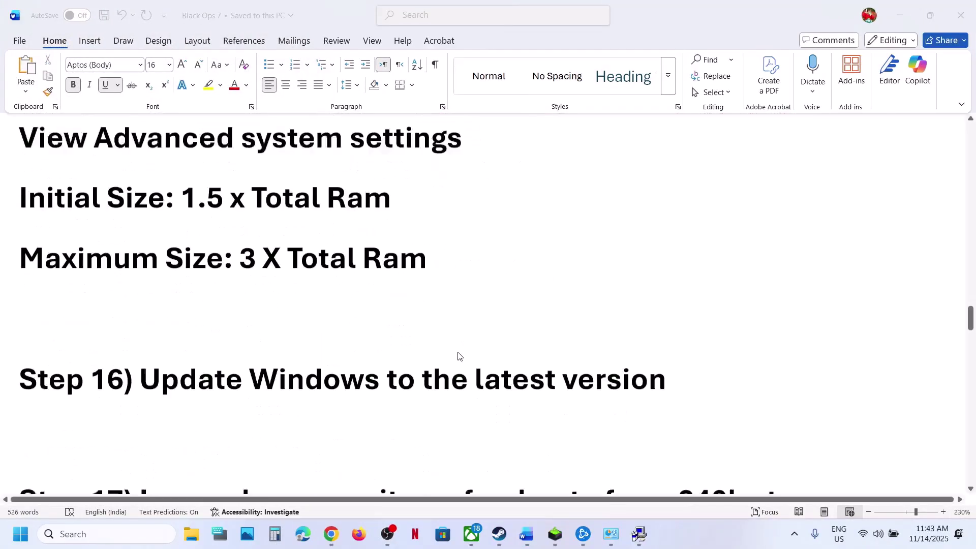
pyautogui.scroll(1, 458, 355)
pyautogui.click(534, 385)
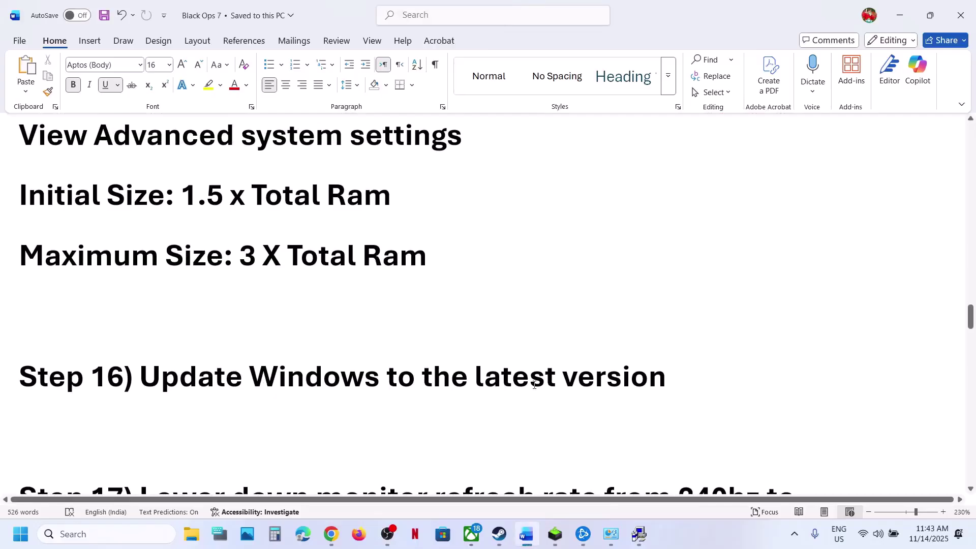
pyautogui.press('super+i')
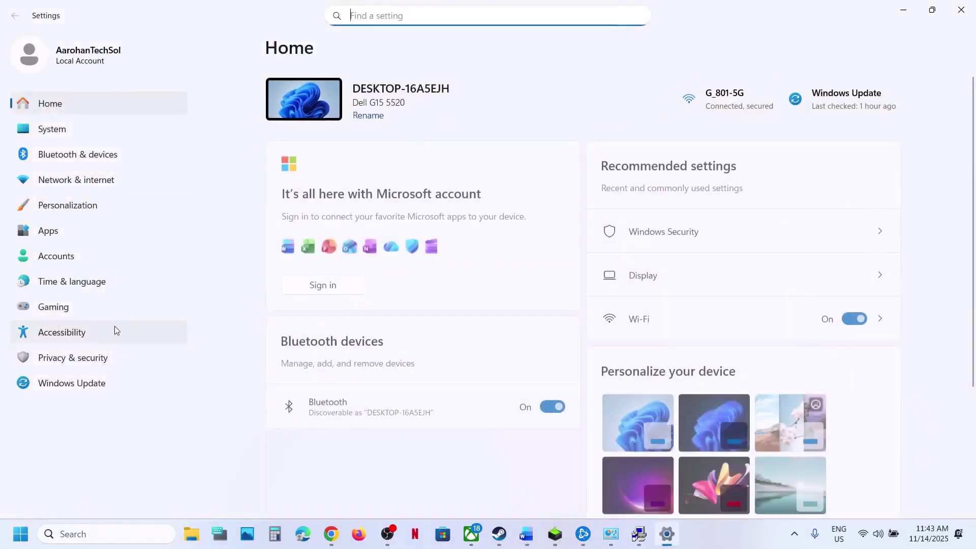
pyautogui.click(86, 389)
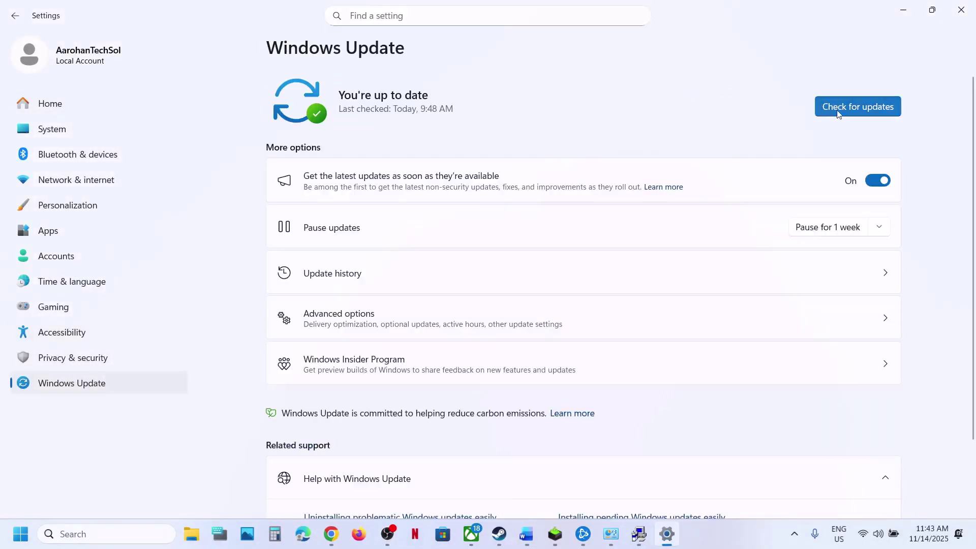
pyautogui.click(818, 108)
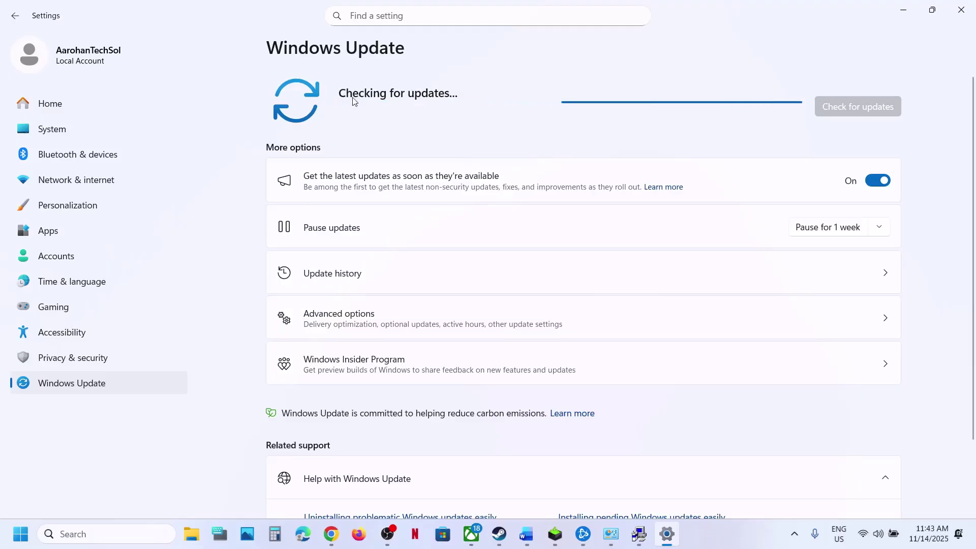
pyautogui.click(21, 533)
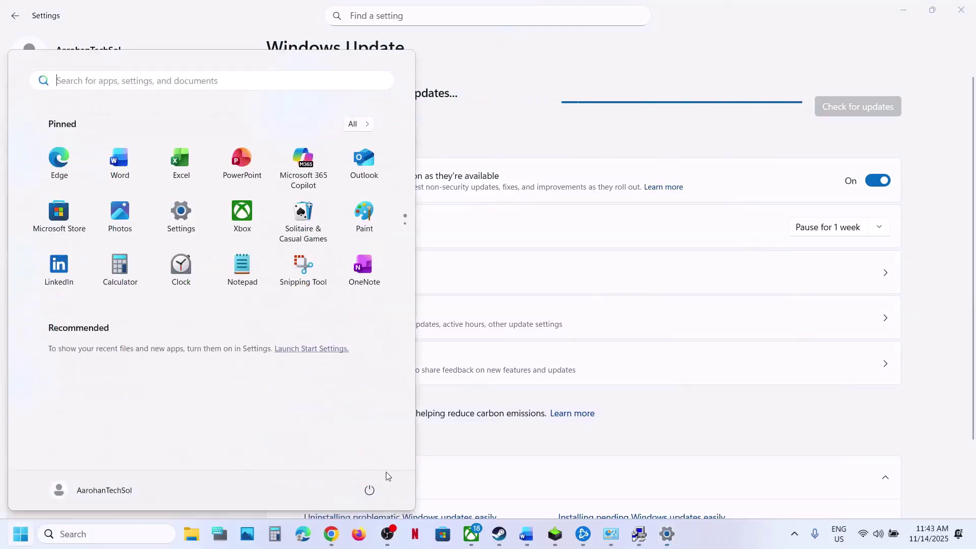
pyautogui.click(369, 489)
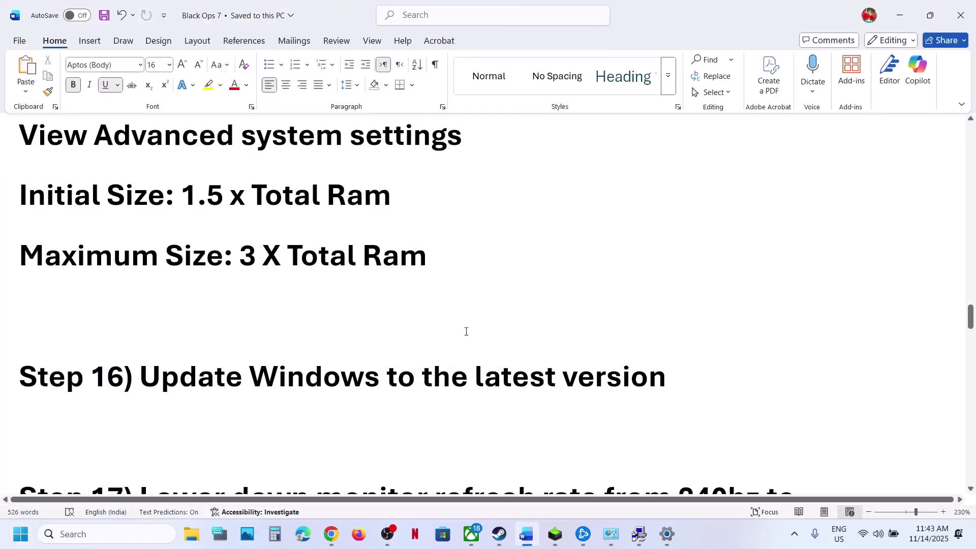
# Step: Go to the guide's Step 17 and highlight the advice to lower the monitor refresh rate from 240hz to 120hz/60Hz
pyautogui.scroll(-2, 465, 331)
pyautogui.scroll(-1, 466, 331)
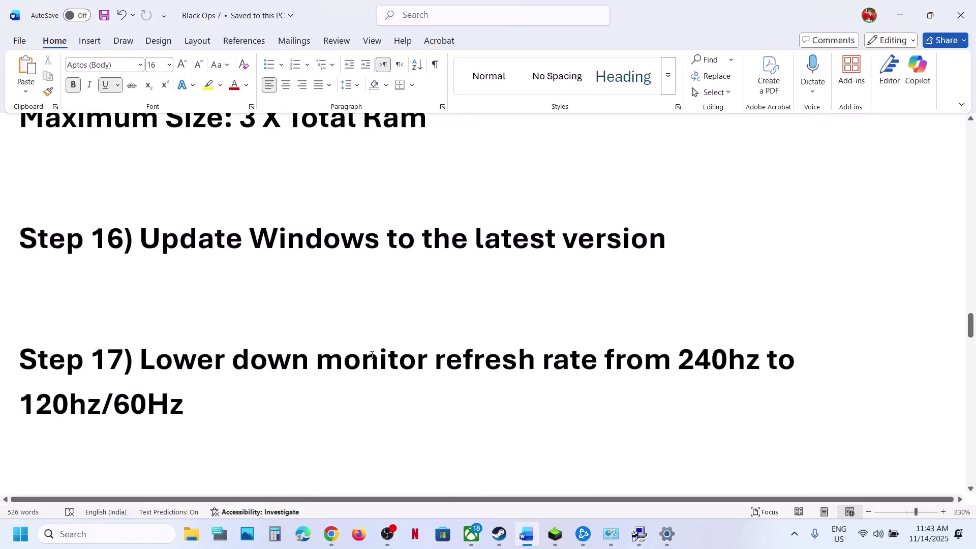
pyautogui.moveTo(447, 352); pyautogui.dragTo(757, 362)
pyautogui.click(694, 361)
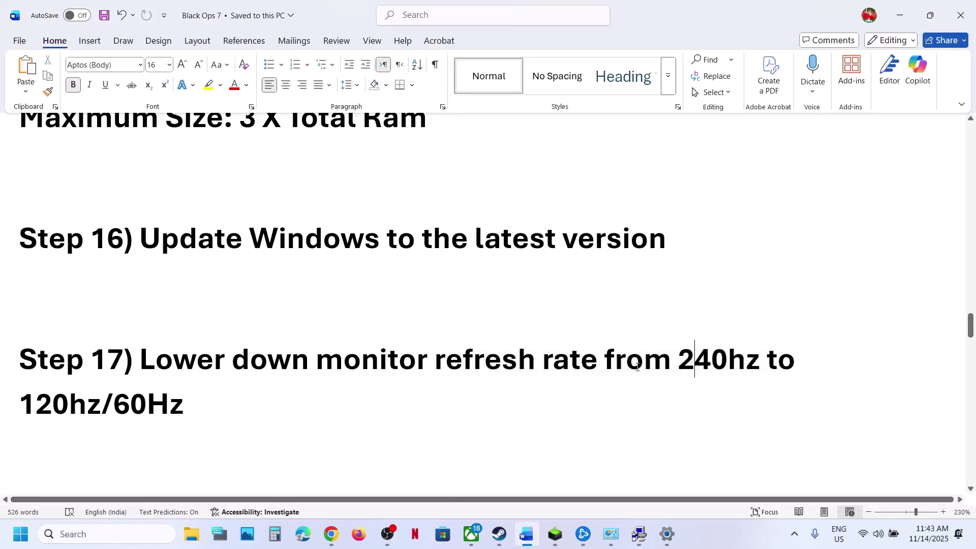
pyautogui.moveTo(610, 362); pyautogui.dragTo(764, 362)
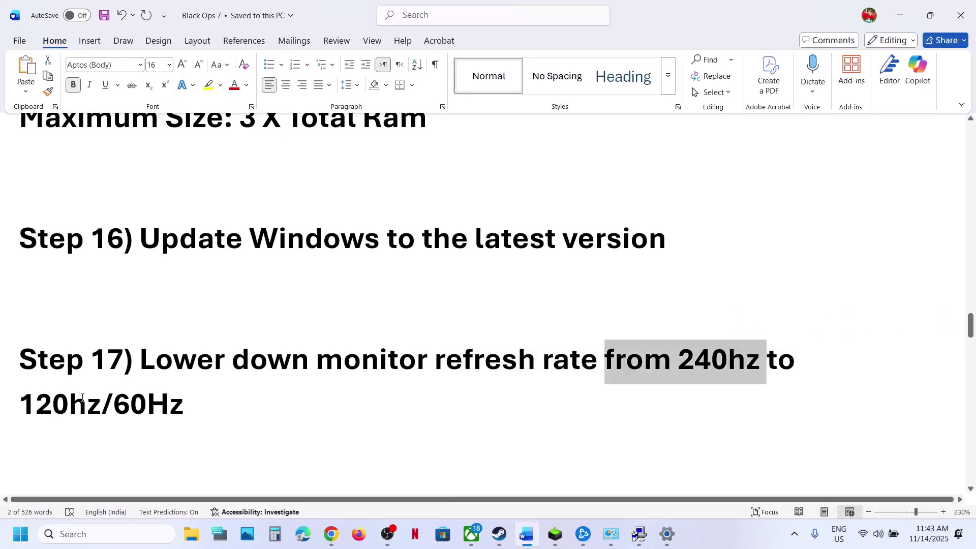
pyautogui.moveTo(56, 400); pyautogui.dragTo(202, 400)
pyautogui.click(202, 400)
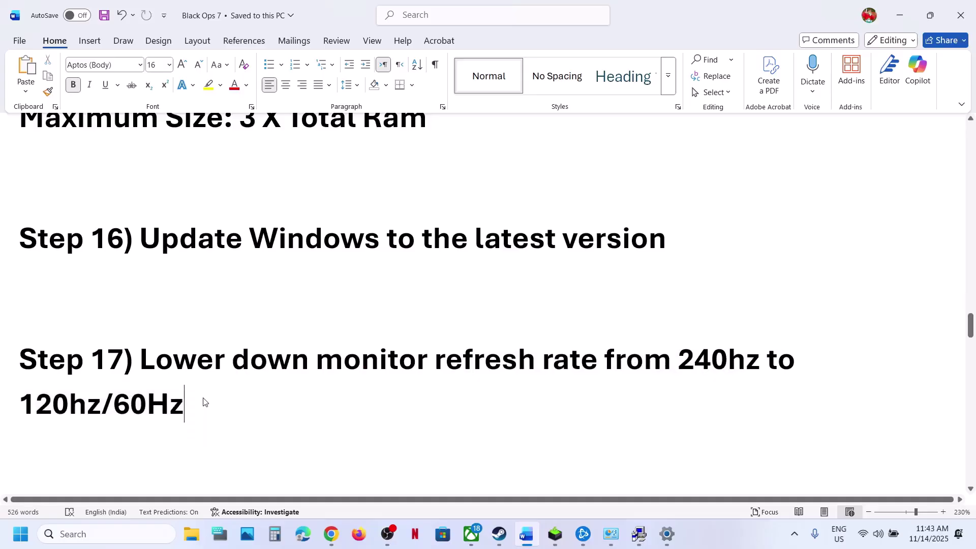
# Step: Go to the guide's Step 18 and highlight its instruction to restart Steam/Battle.net as an administrator
pyautogui.scroll(-1, 204, 398)
pyautogui.scroll(-3, 204, 398)
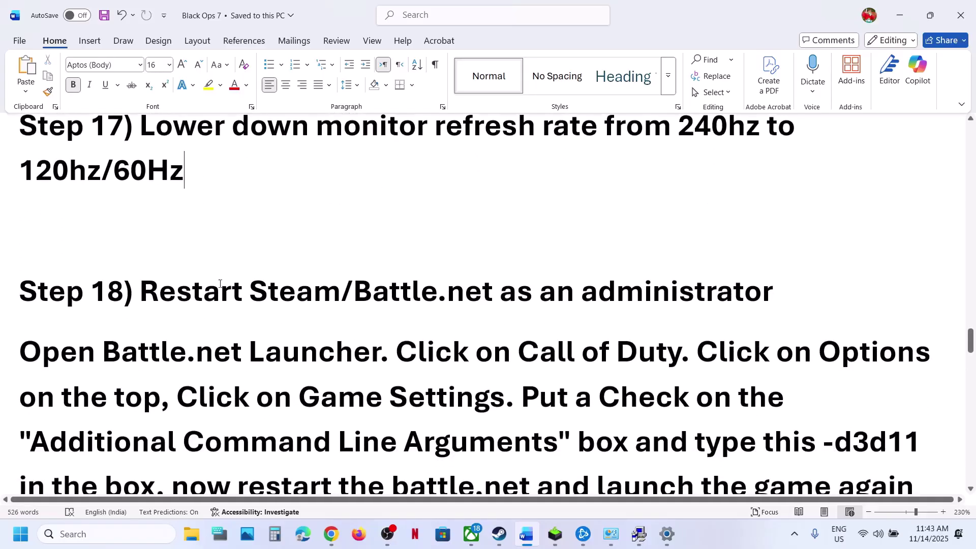
pyautogui.moveTo(236, 290); pyautogui.dragTo(773, 293)
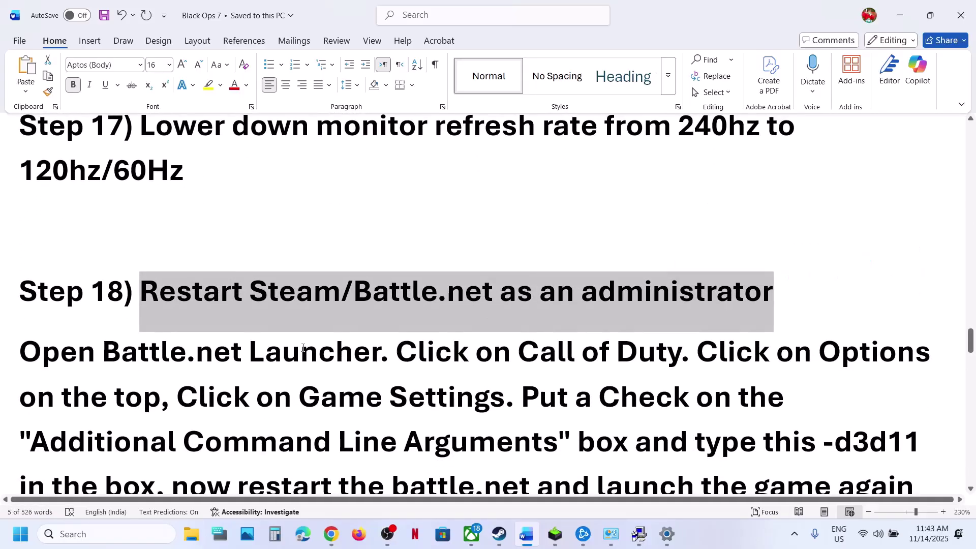
# Step: Show Steam's Exit option and search Windows for "steam" to show its actions for running as administrator
pyautogui.click(86, 535)
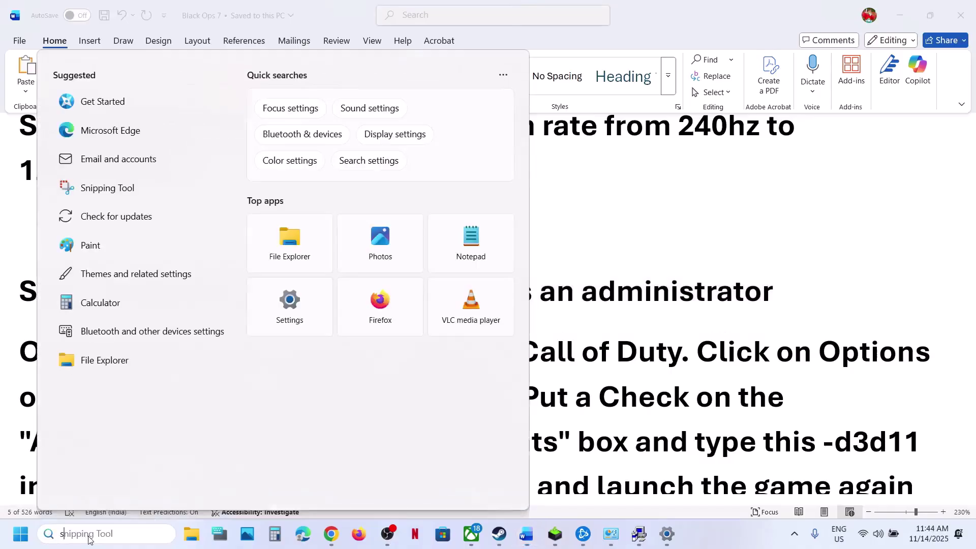
pyautogui.write('steam')
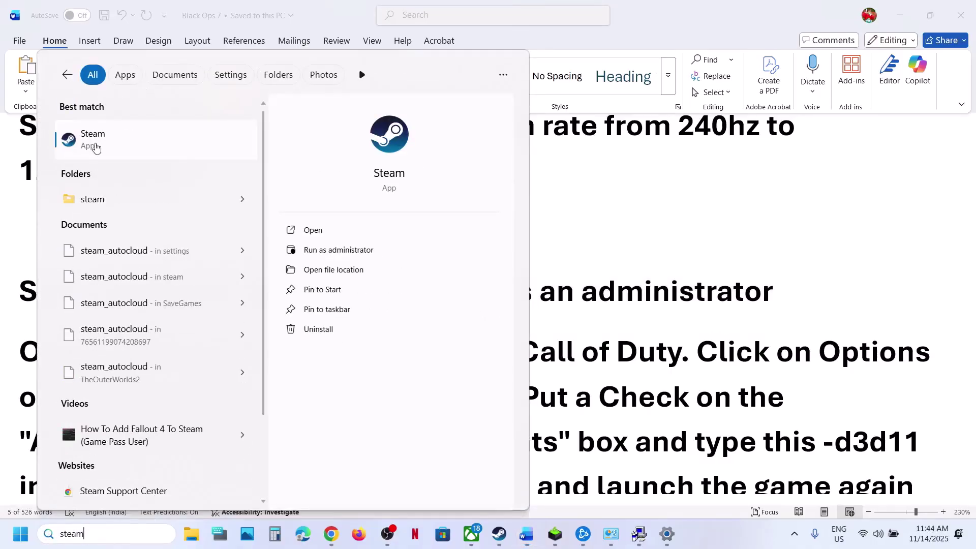
pyautogui.rightClick(96, 147)
pyautogui.click(499, 533)
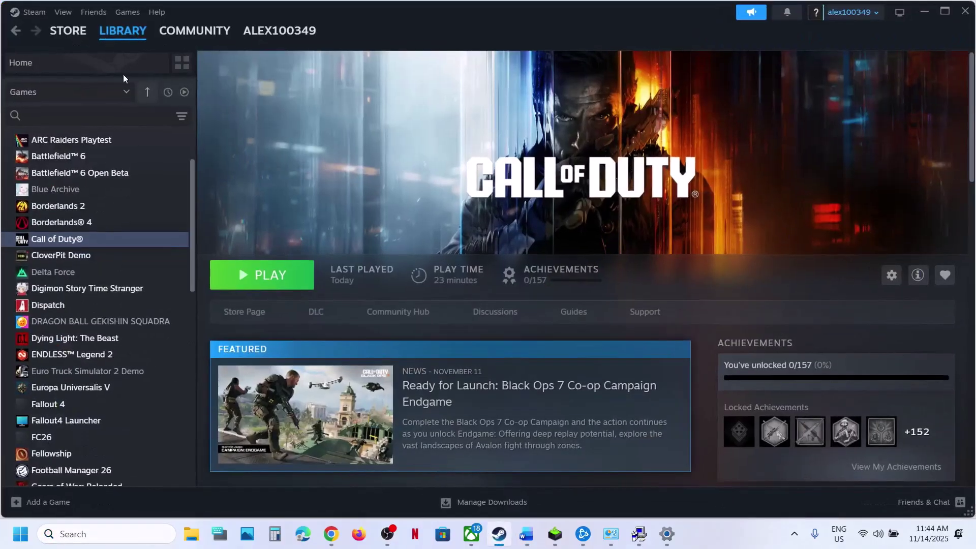
pyautogui.click(33, 13)
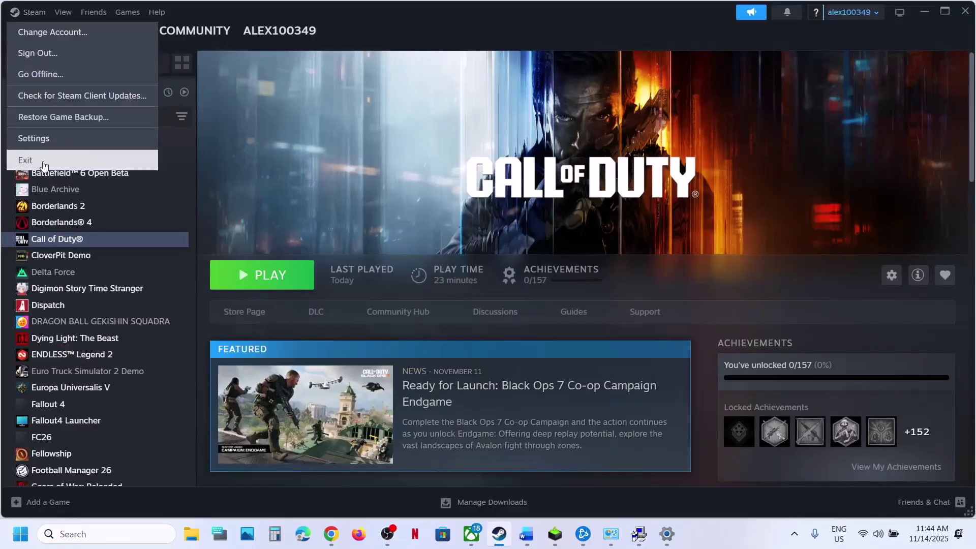
pyautogui.click(89, 524)
pyautogui.write('steam')
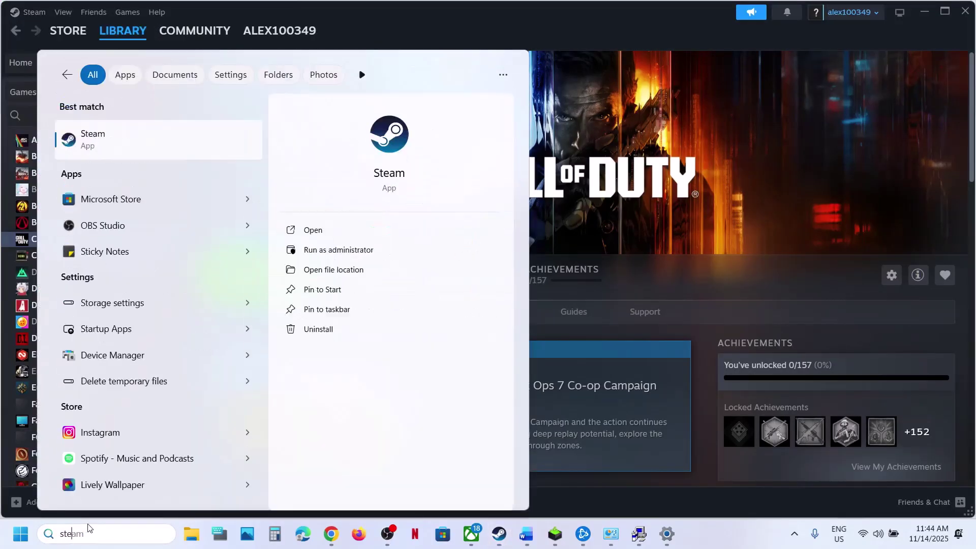
pyautogui.rightClick(96, 146)
pyautogui.click(559, 270)
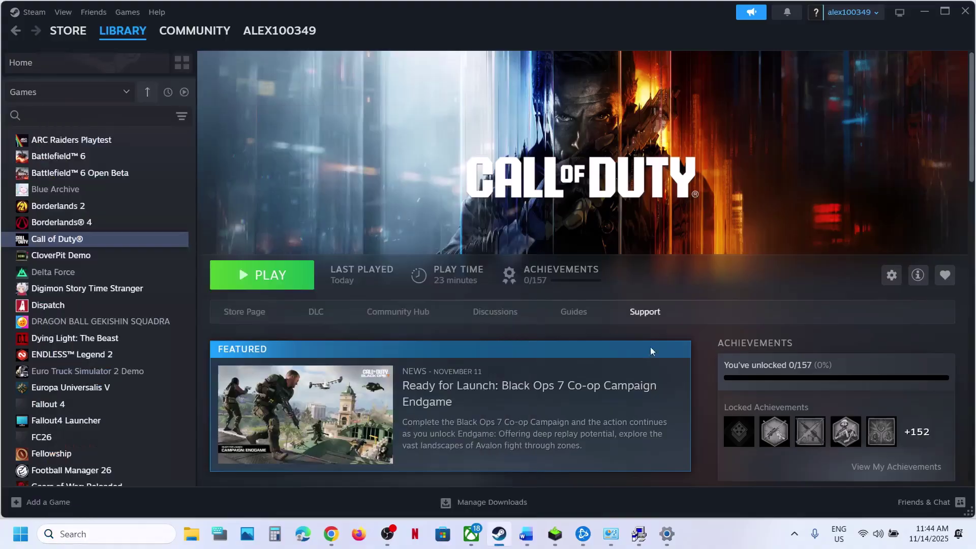
# Step: Switch to Battle.net, show its Exit option, and find its Run as administrator option through Windows search
pyautogui.click(583, 534)
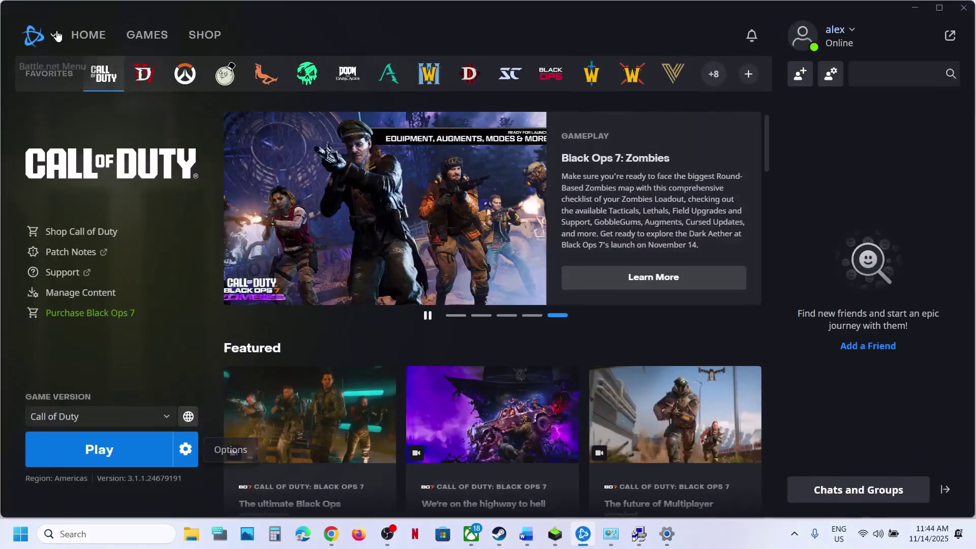
pyautogui.click(51, 35)
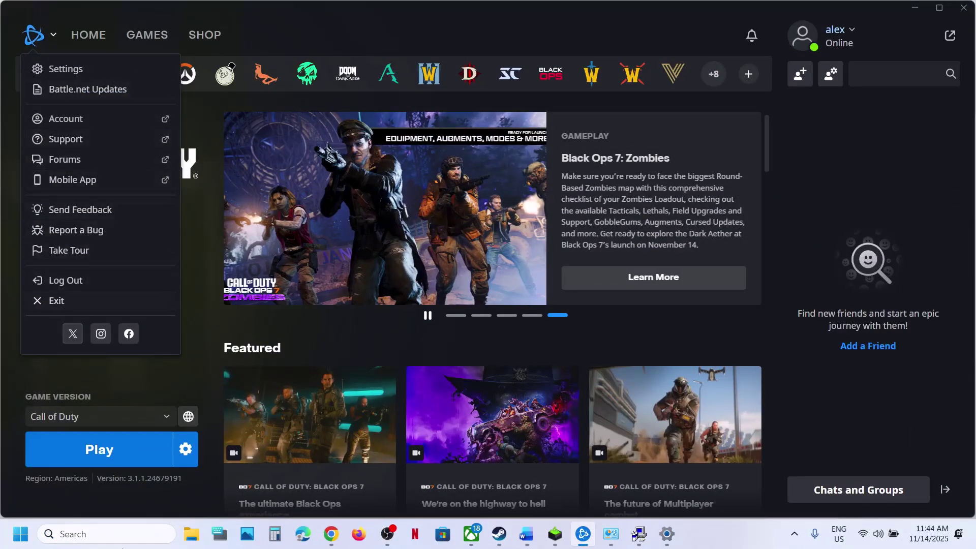
pyautogui.click(100, 526)
pyautogui.write('batt')
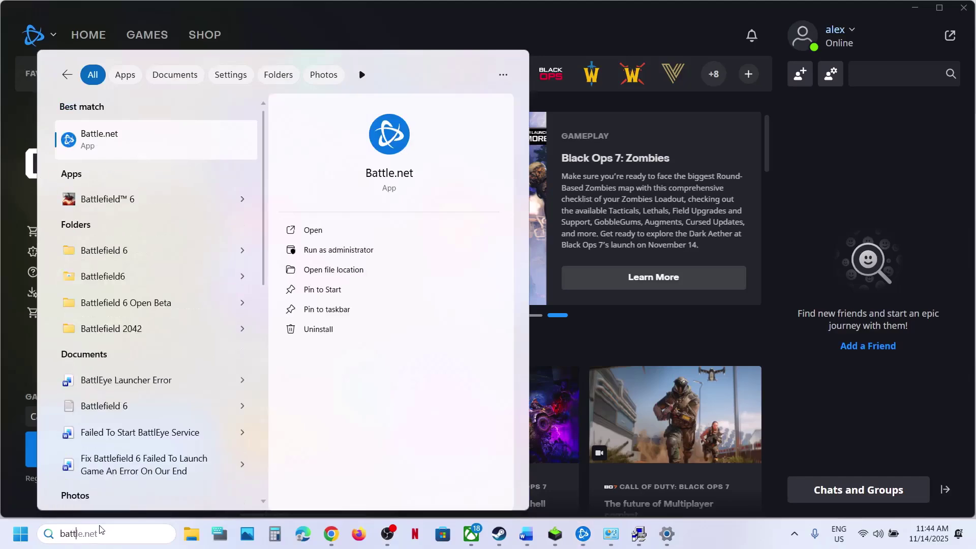
pyautogui.rightClick(158, 158)
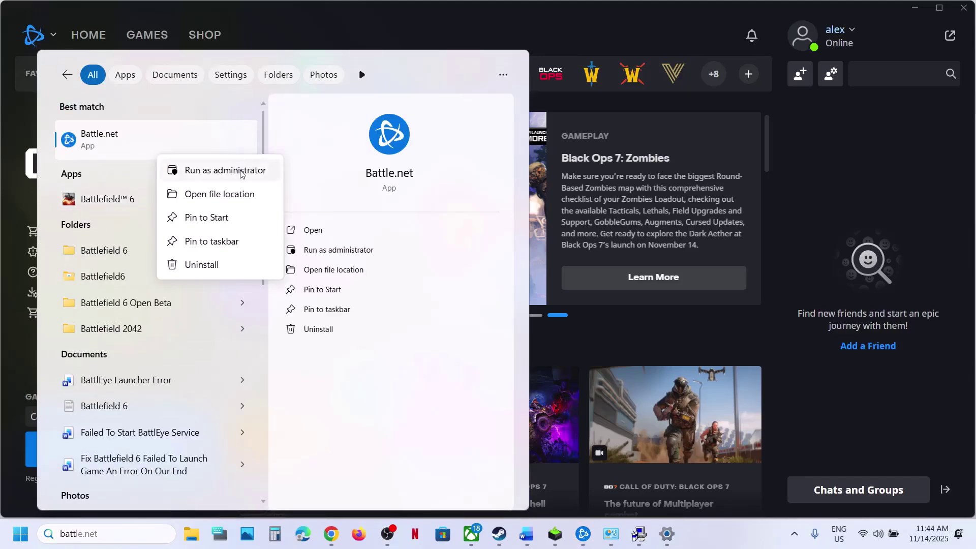
# Step: Return to the Word guide and highlight the Step 19 instruction to verify or repair the game files
pyautogui.click(526, 534)
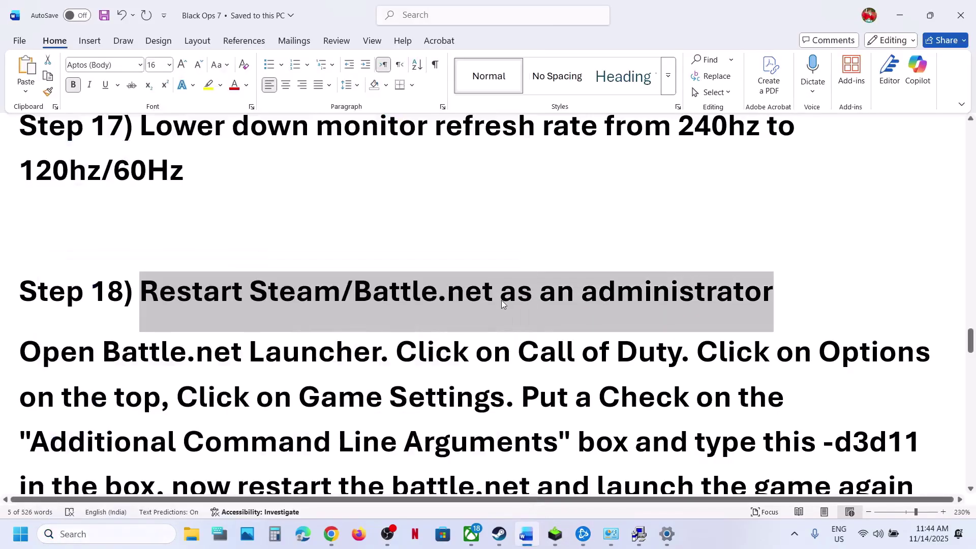
pyautogui.scroll(-2, 502, 299)
pyautogui.scroll(-4, 501, 300)
pyautogui.scroll(2, 501, 301)
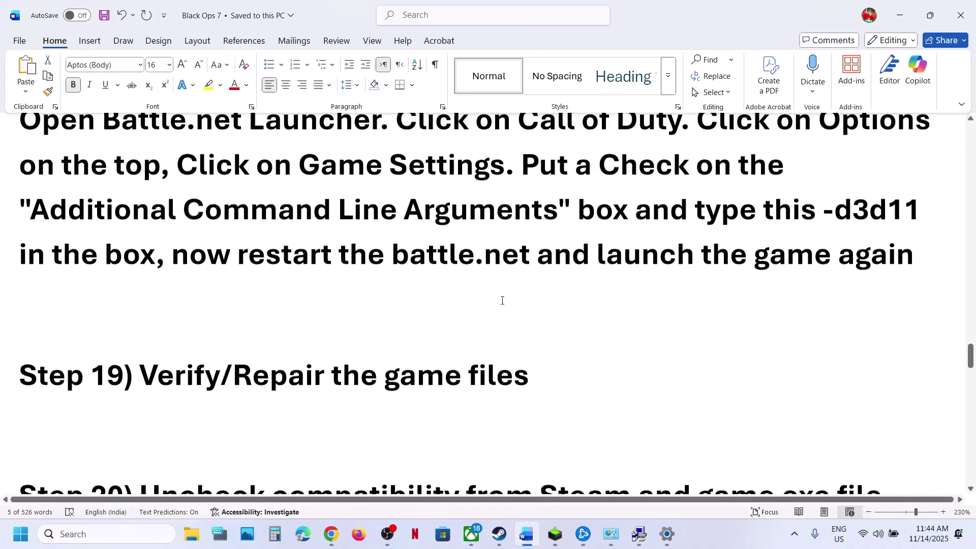
pyautogui.moveTo(140, 377); pyautogui.dragTo(497, 379)
# Step: Show the Verify integrity of game files option for Call of Duty in Steam and the Scan and Repair option in Battle.net
pyautogui.click(499, 534)
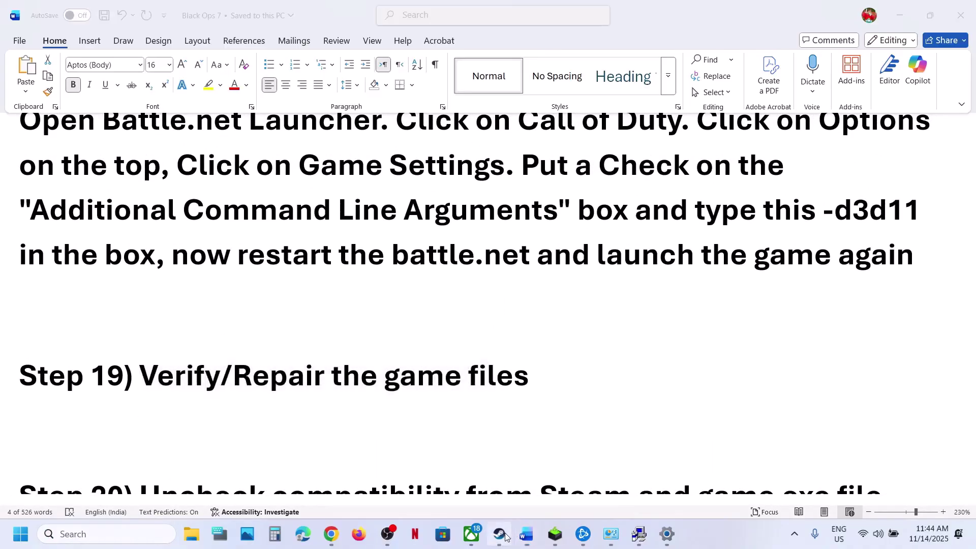
pyautogui.rightClick(120, 242)
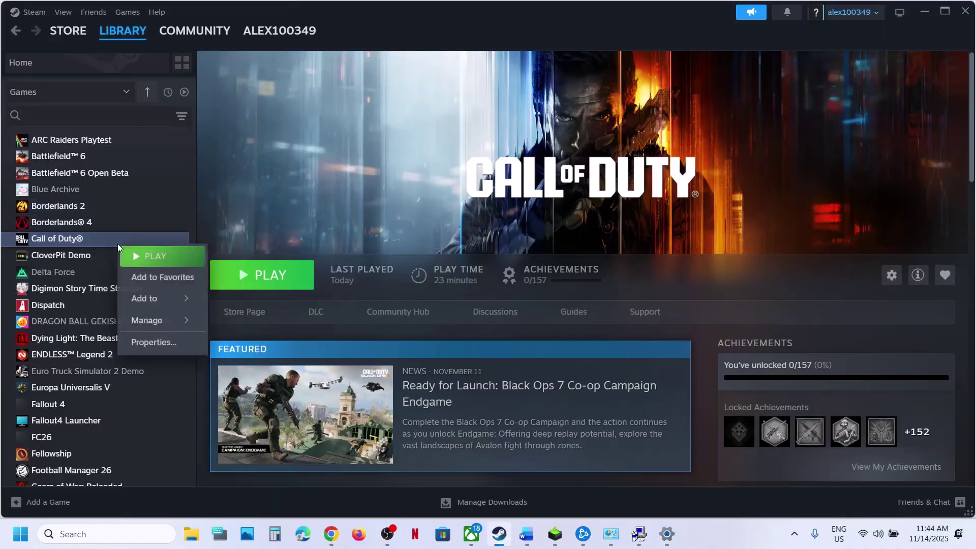
pyautogui.click(157, 344)
pyautogui.click(273, 177)
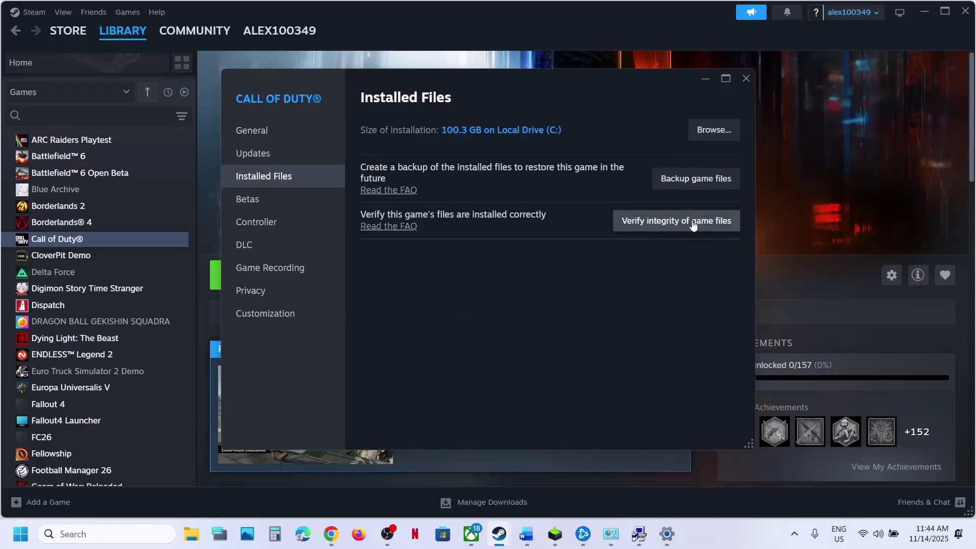
pyautogui.click(745, 78)
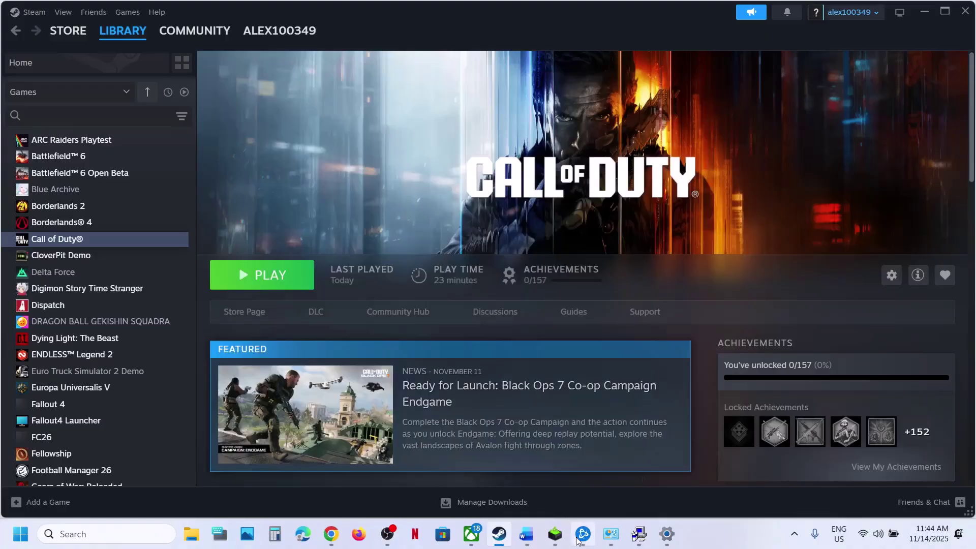
pyautogui.click(582, 534)
pyautogui.click(187, 453)
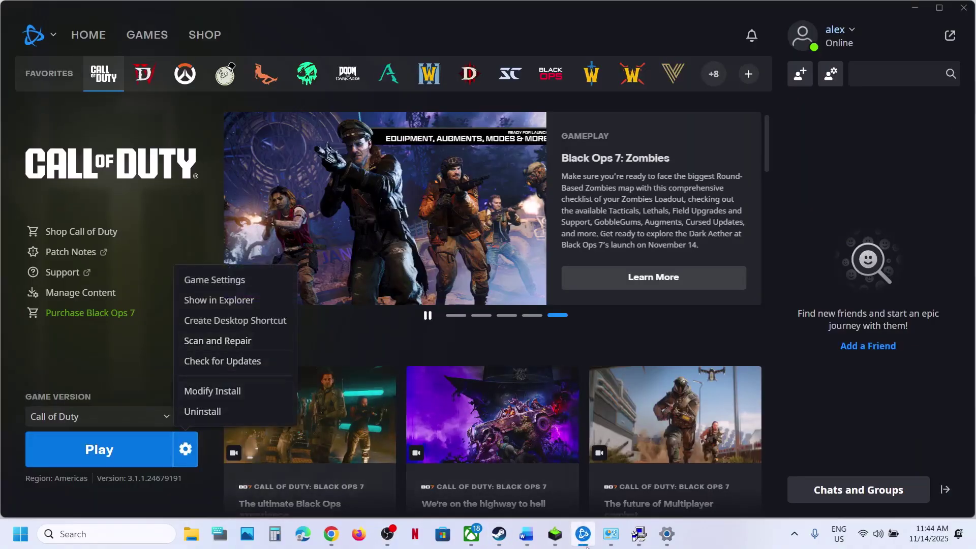
# Step: Return to the Word guide and highlight the Step 20 instruction on unchecking compatibility for Steam and the game exe
pyautogui.click(526, 543)
pyautogui.scroll(-3, 385, 284)
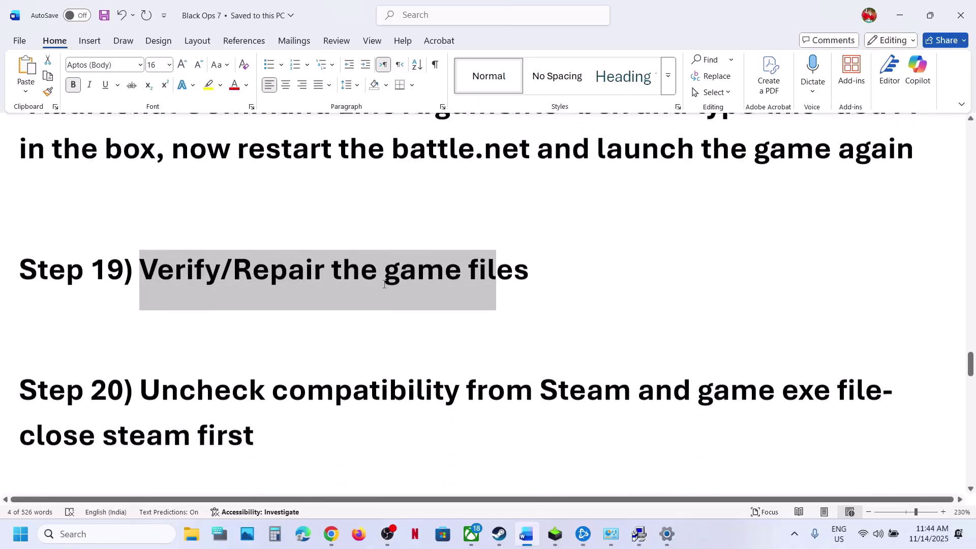
pyautogui.moveTo(289, 340); pyautogui.dragTo(310, 366)
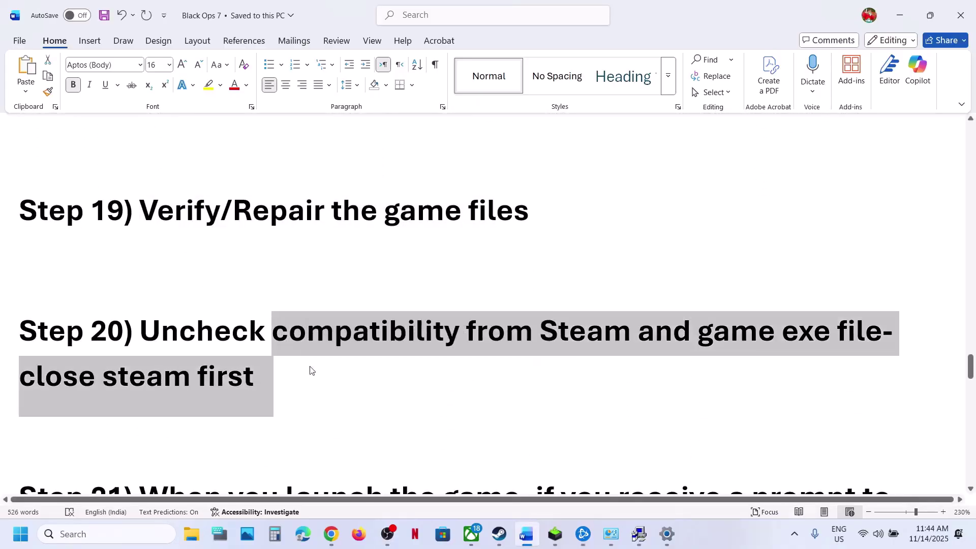
pyautogui.click(309, 369)
# Step: Show Steam's Exit option, and open the Steam shortcut's file location from a Windows search for "steam"
pyautogui.click(508, 532)
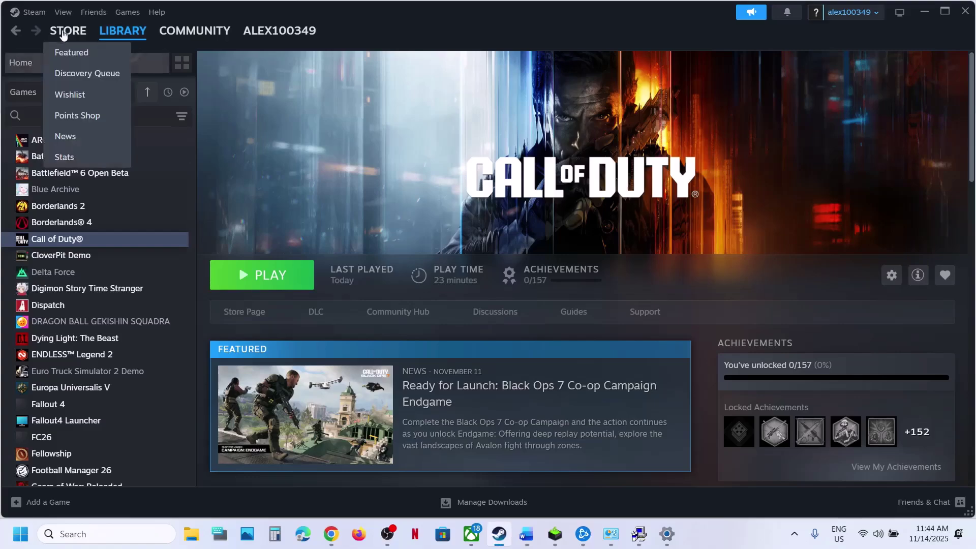
pyautogui.click(32, 11)
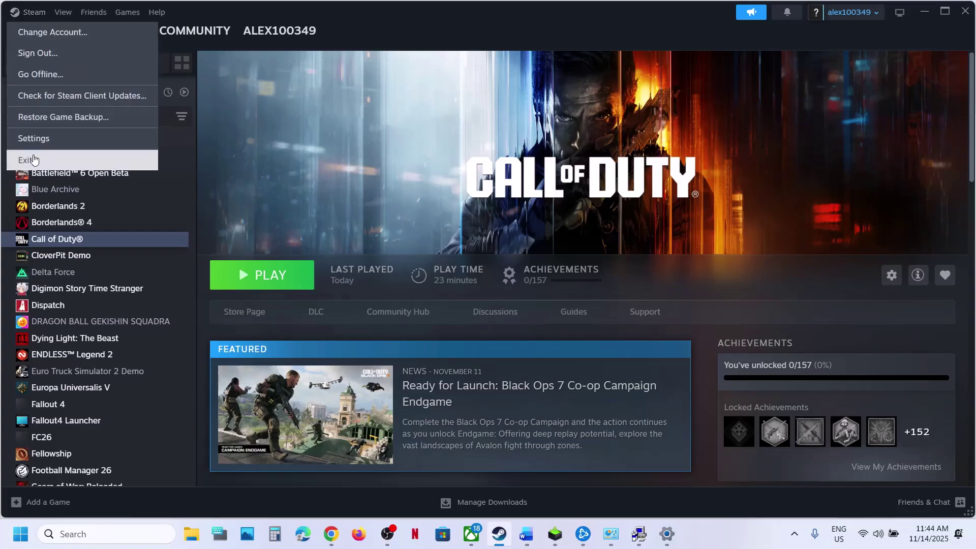
pyautogui.click(92, 536)
pyautogui.write('steam')
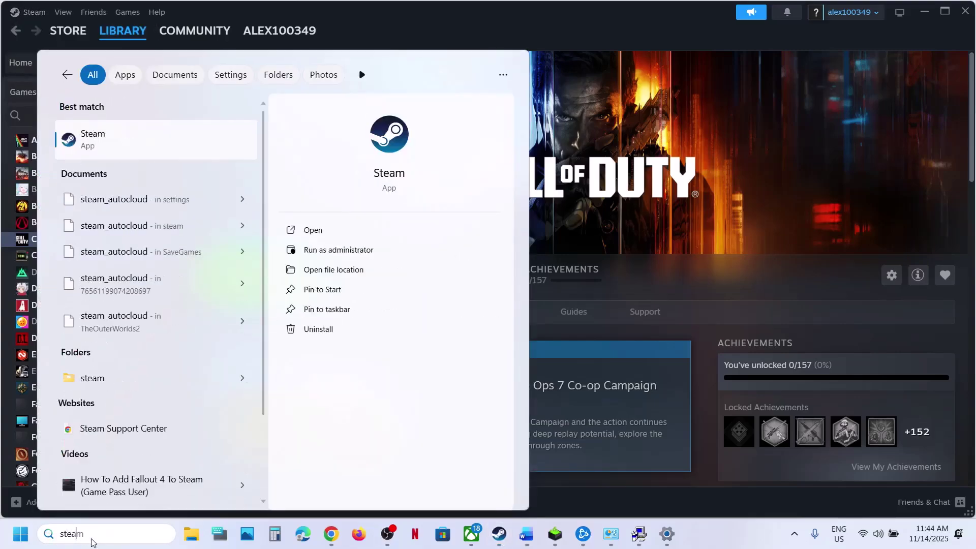
pyautogui.rightClick(88, 122)
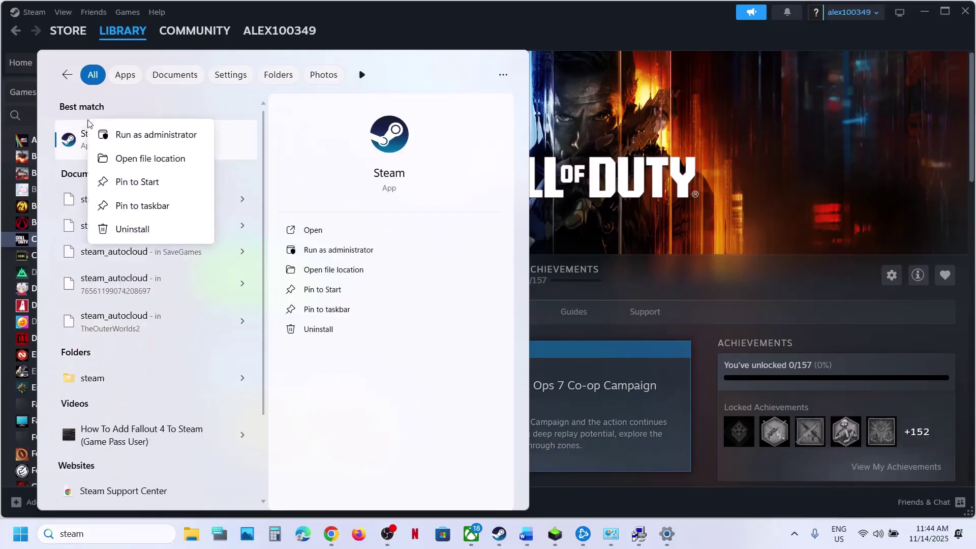
pyautogui.click(151, 158)
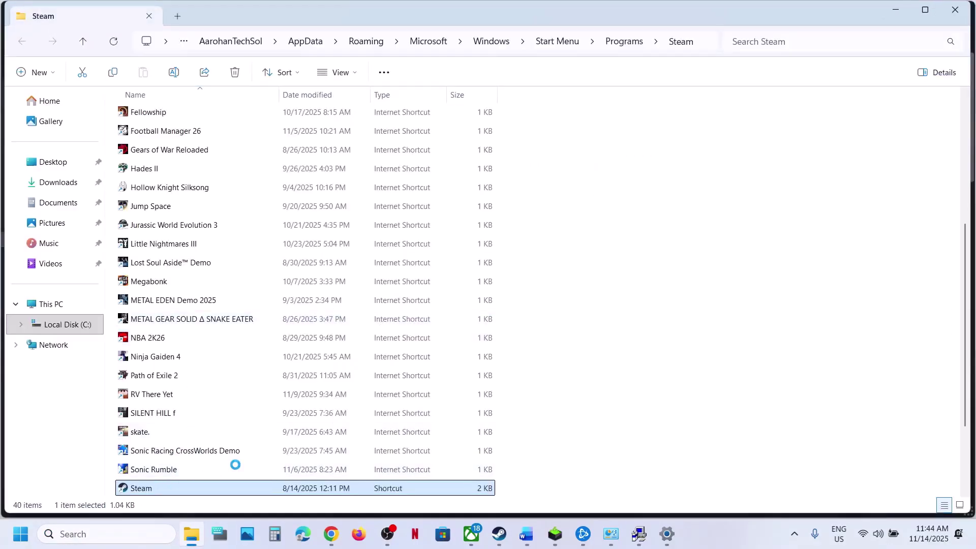
# Step: Leave compatibility mode unchecked in the Steam shortcut's compatibility properties, and apply and confirm the settings
pyautogui.rightClick(165, 486)
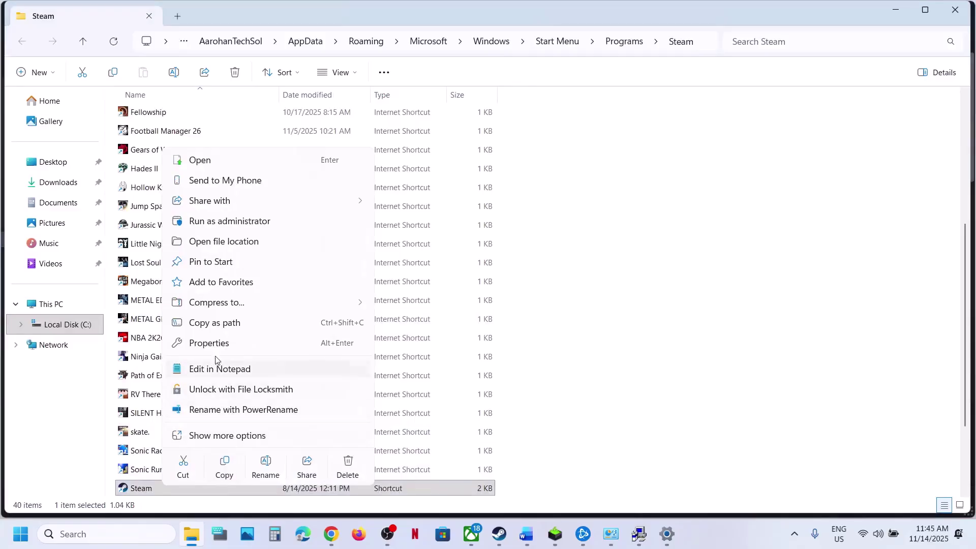
pyautogui.click(213, 350)
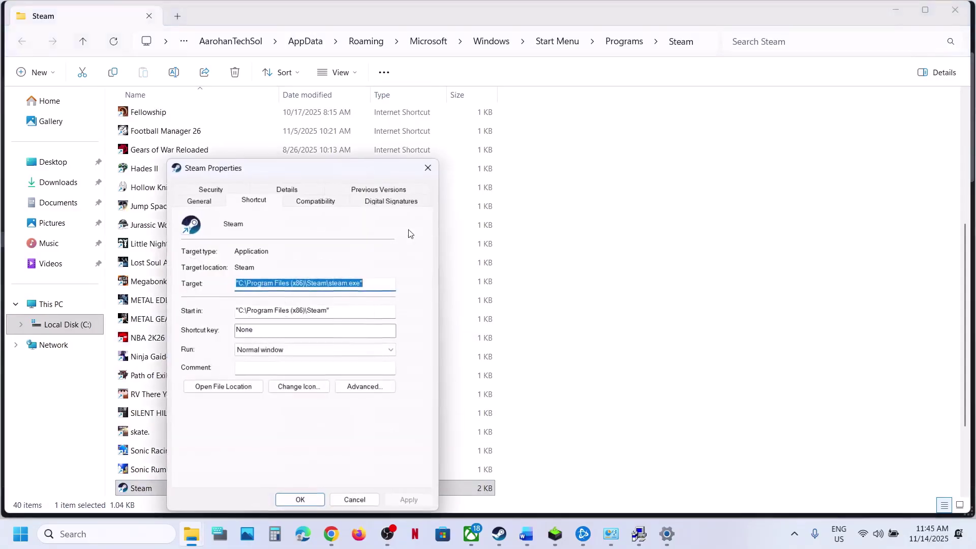
pyautogui.click(325, 202)
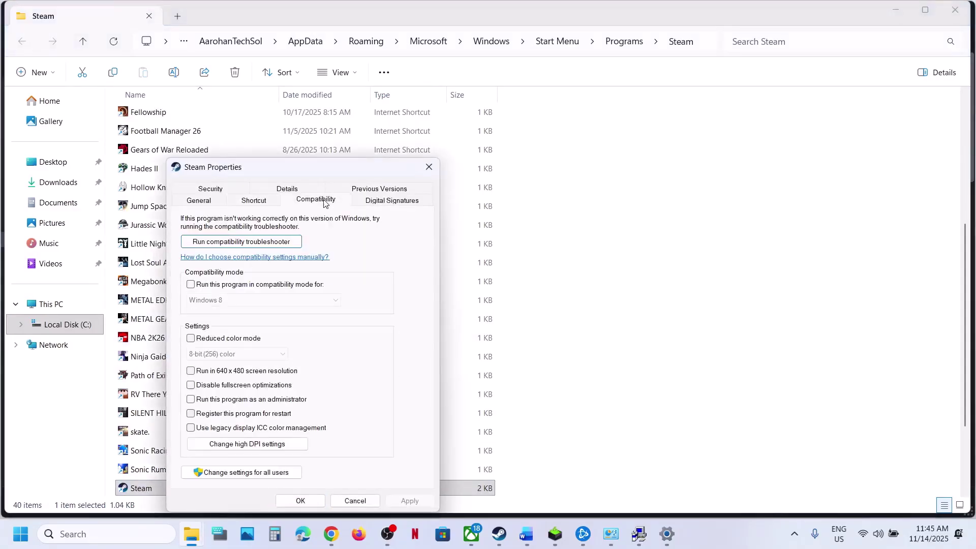
pyautogui.click(191, 285)
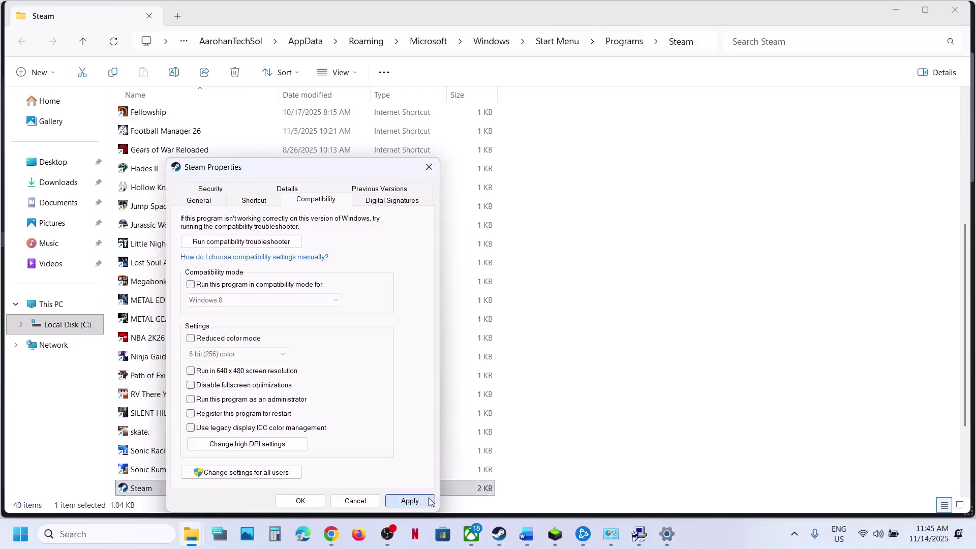
pyautogui.click(410, 500)
pyautogui.click(301, 501)
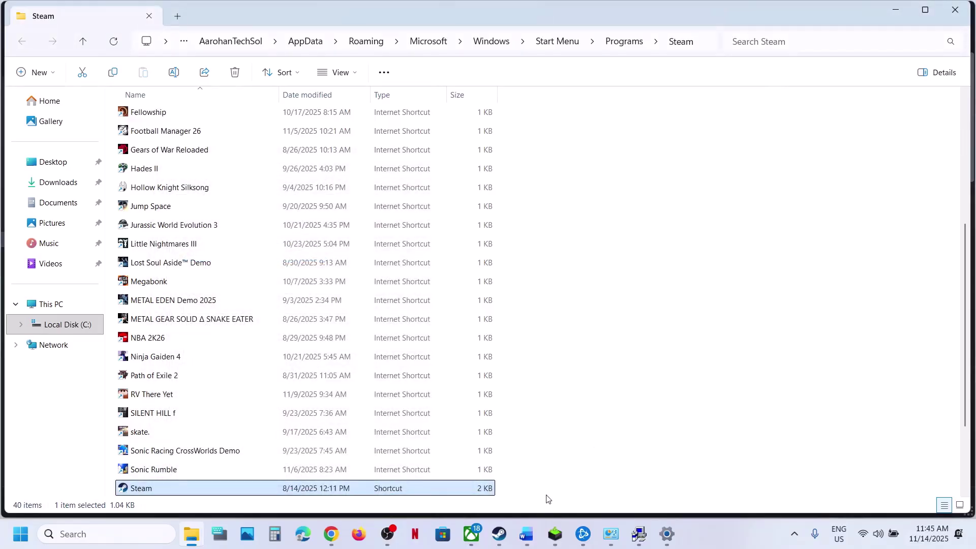
# Step: Switch to Battle.net, show its Exit option, and open the Battle.net shortcut's file location from a Windows search for "battle.net"
pyautogui.click(499, 533)
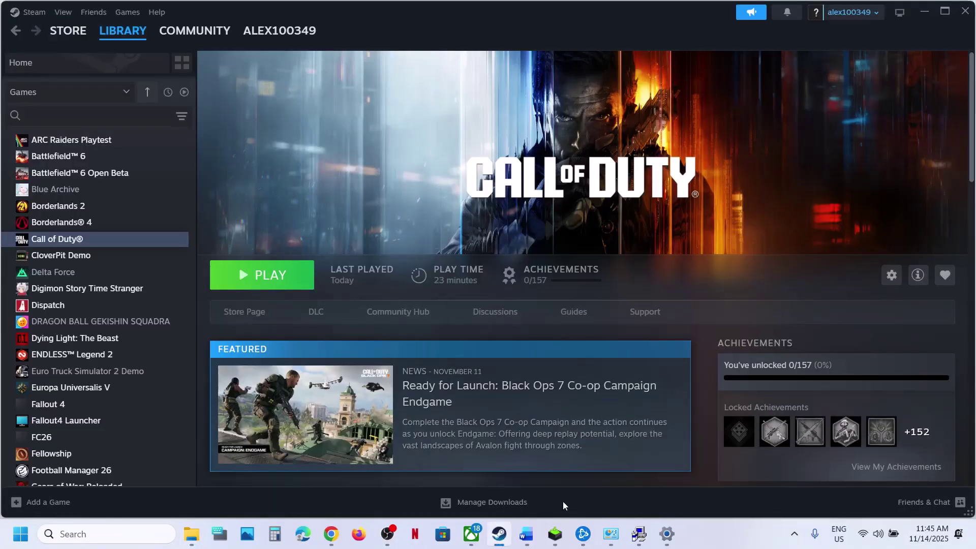
pyautogui.moveTo(580, 538)
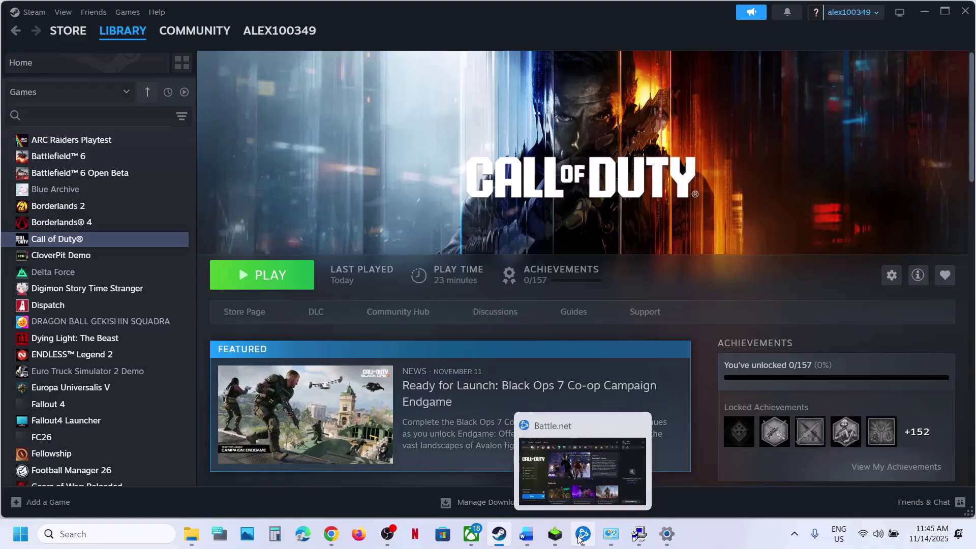
pyautogui.click(583, 533)
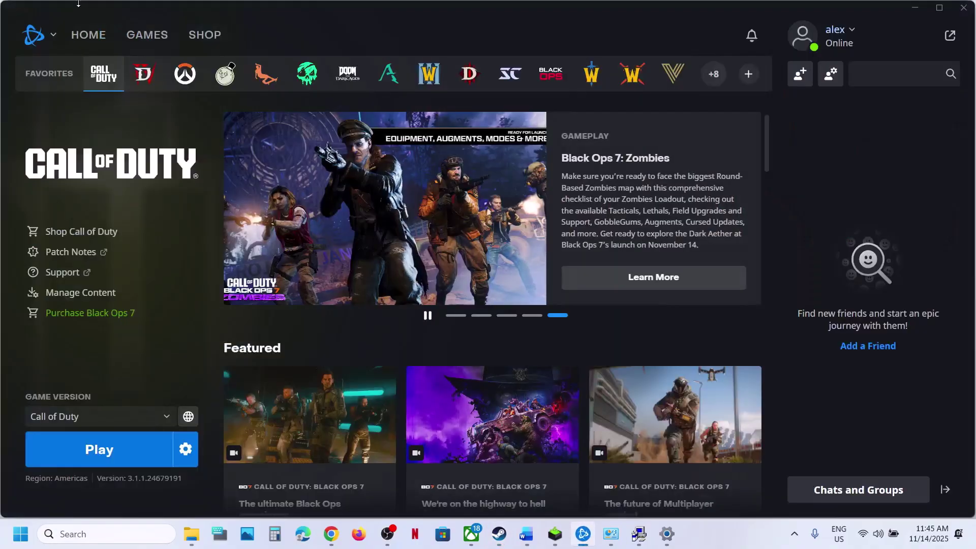
pyautogui.click(52, 36)
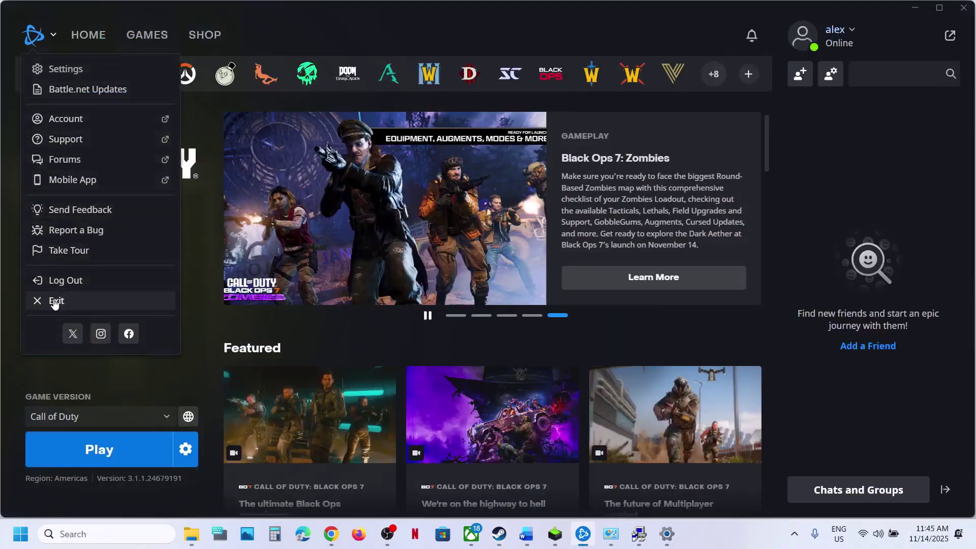
pyautogui.click(135, 533)
pyautogui.write('battle.net')
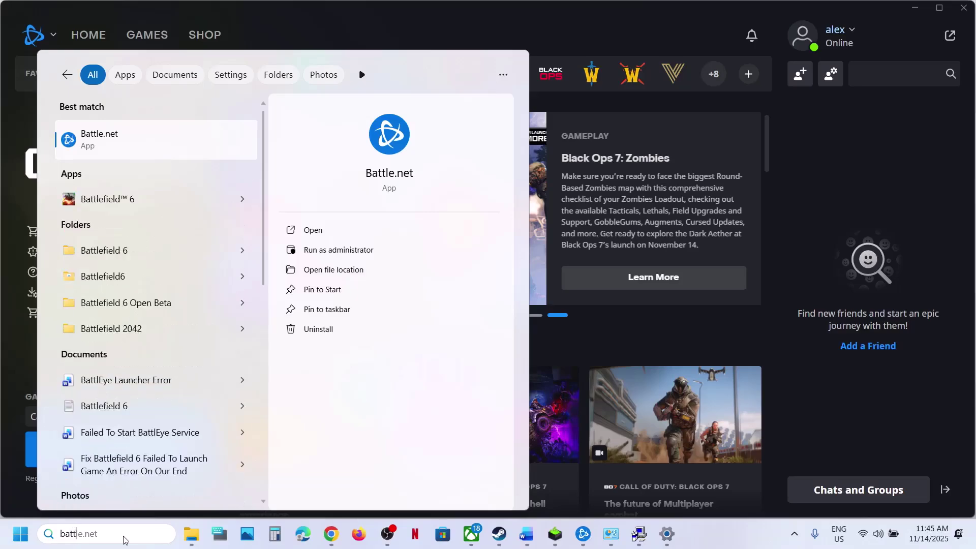
pyautogui.rightClick(165, 145)
pyautogui.click(221, 180)
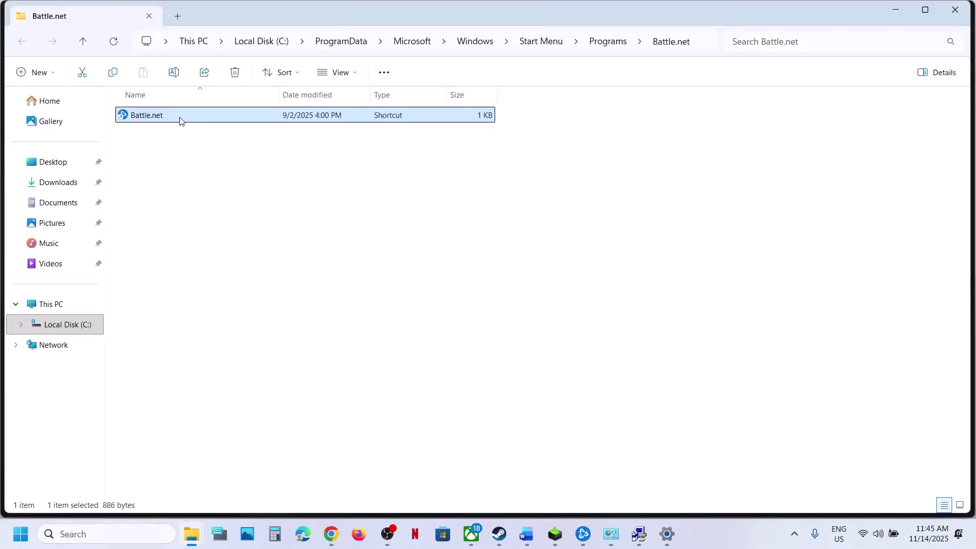
# Step: Leave compatibility mode unchecked in the Battle.net shortcut's compatibility properties, and apply and confirm the settings
pyautogui.rightClick(181, 121)
pyautogui.click(237, 301)
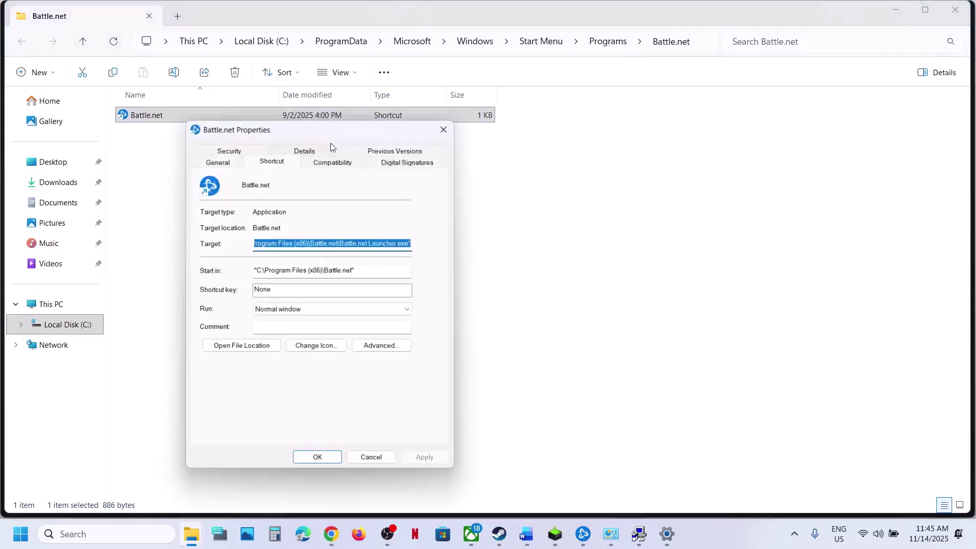
pyautogui.click(327, 161)
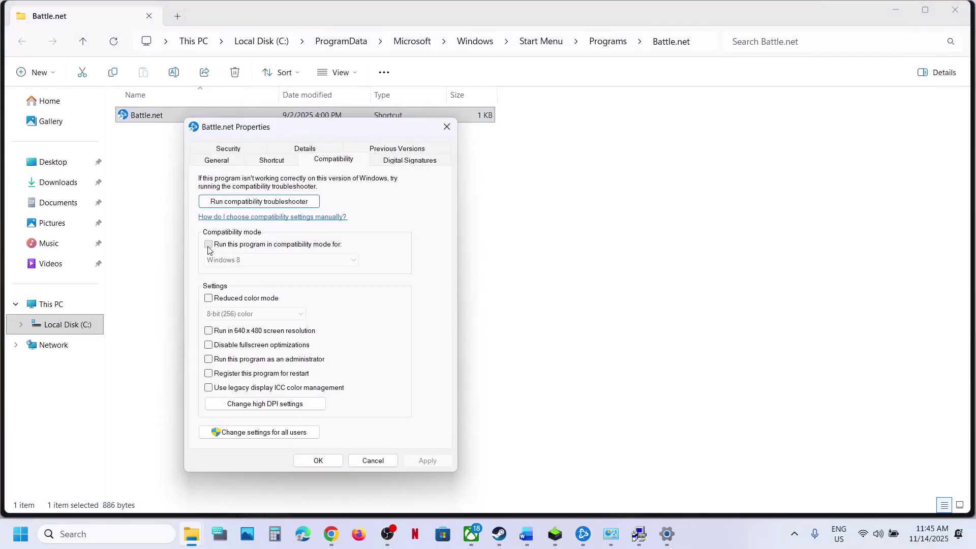
pyautogui.click(428, 461)
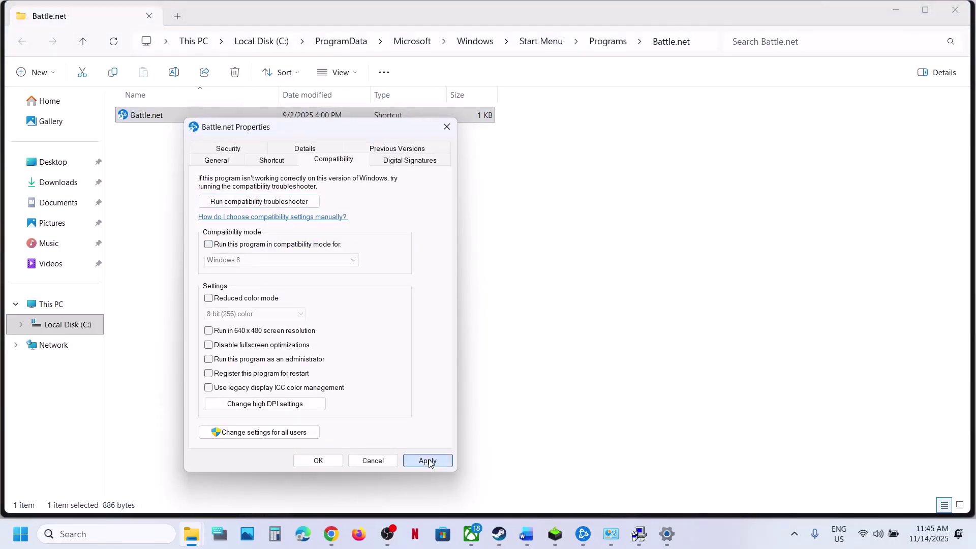
pyautogui.click(318, 461)
# Step: Switch to Steam and browse Call of Duty's local files to find the cod application in the Call of Duty HQ folder
pyautogui.click(583, 533)
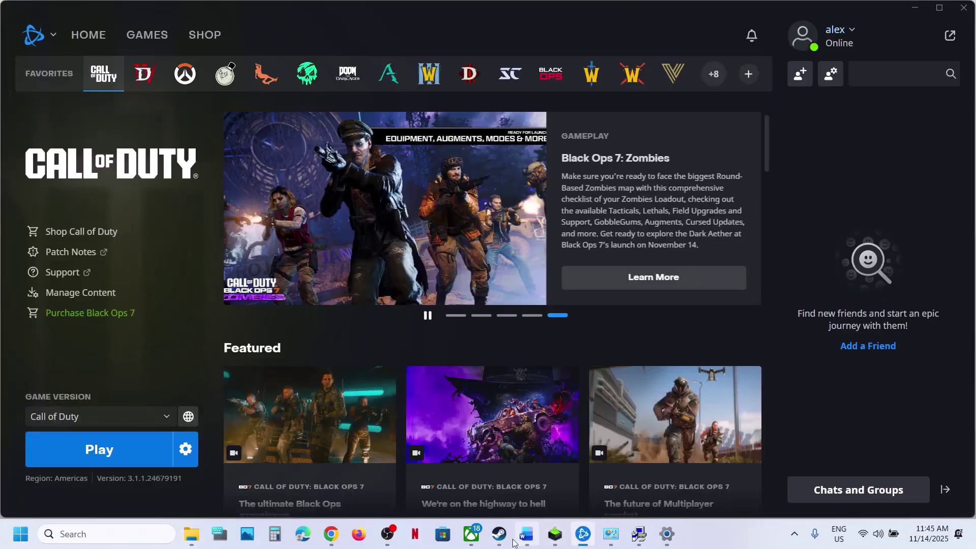
pyautogui.click(498, 533)
pyautogui.rightClick(77, 242)
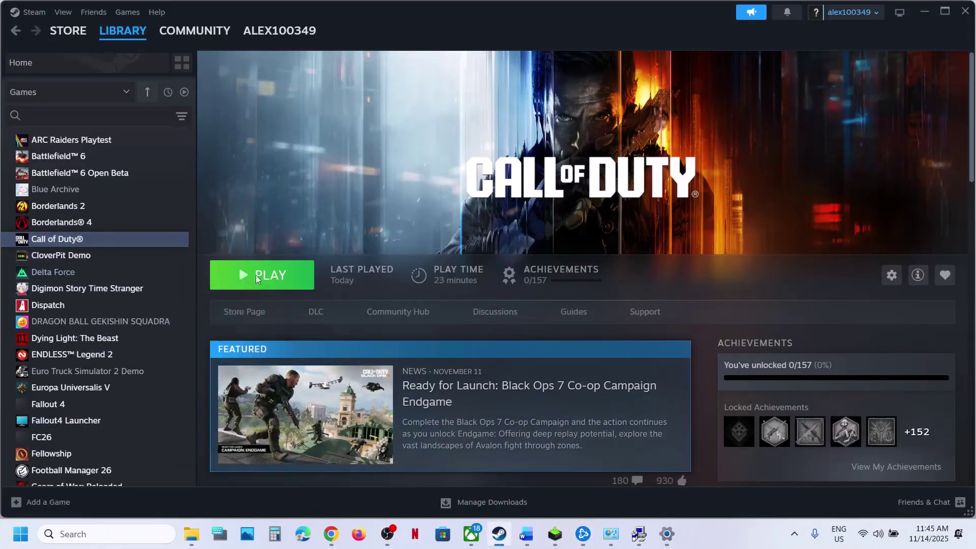
pyautogui.scroll(-5, 166, 248)
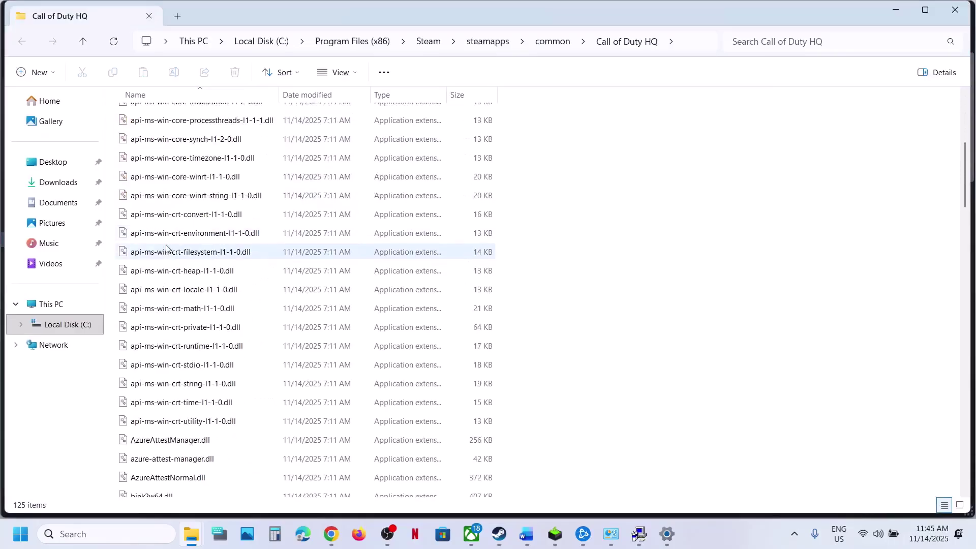
pyautogui.scroll(-6, 166, 249)
# Step: Leave compatibility mode unchecked in the cod application's compatibility properties, and apply and confirm the settings
pyautogui.click(139, 274)
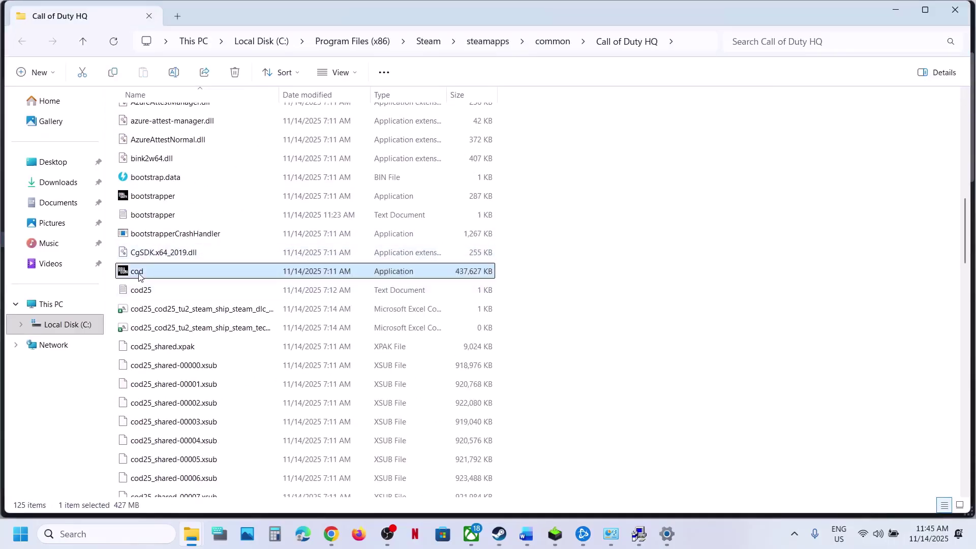
pyautogui.rightClick(139, 275)
pyautogui.click(184, 304)
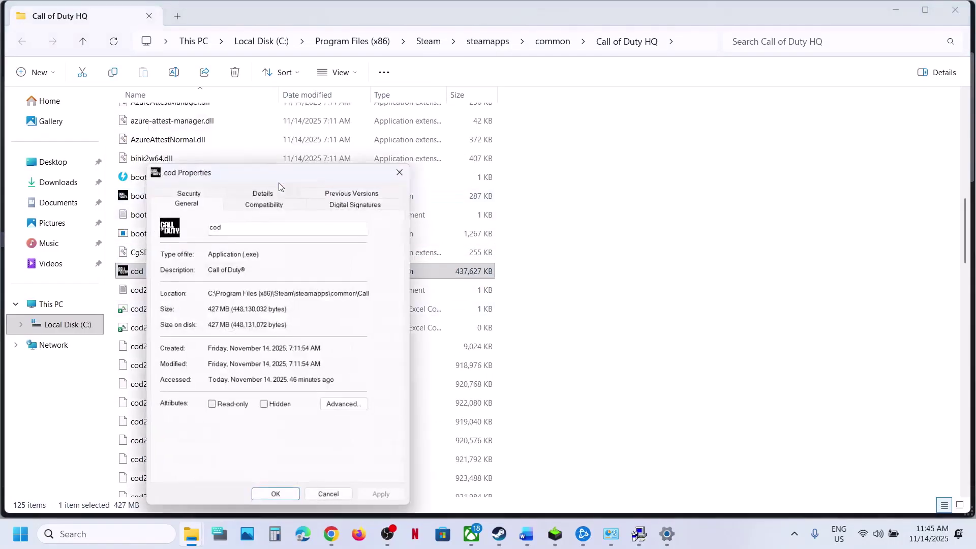
pyautogui.click(270, 201)
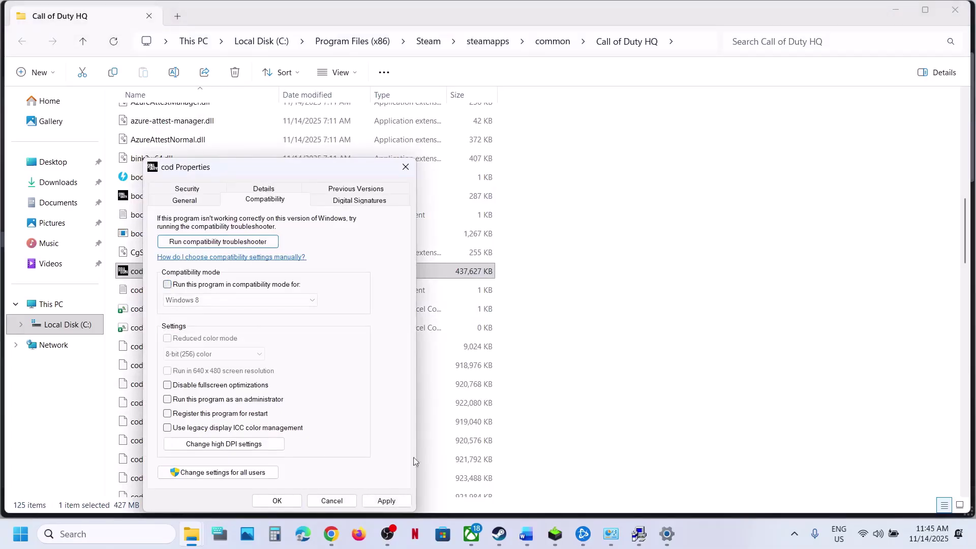
pyautogui.click(403, 505)
pyautogui.click(277, 501)
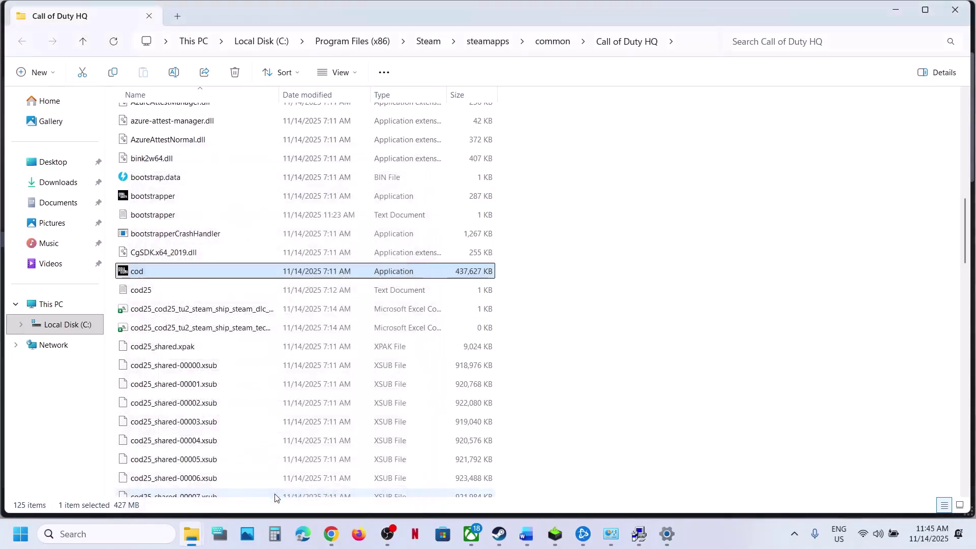
# Step: Return to the Word guide and highlight the Step 21 safe mode prompt and Step 22 shaders preloading instructions
pyautogui.click(526, 534)
pyautogui.scroll(-3, 384, 293)
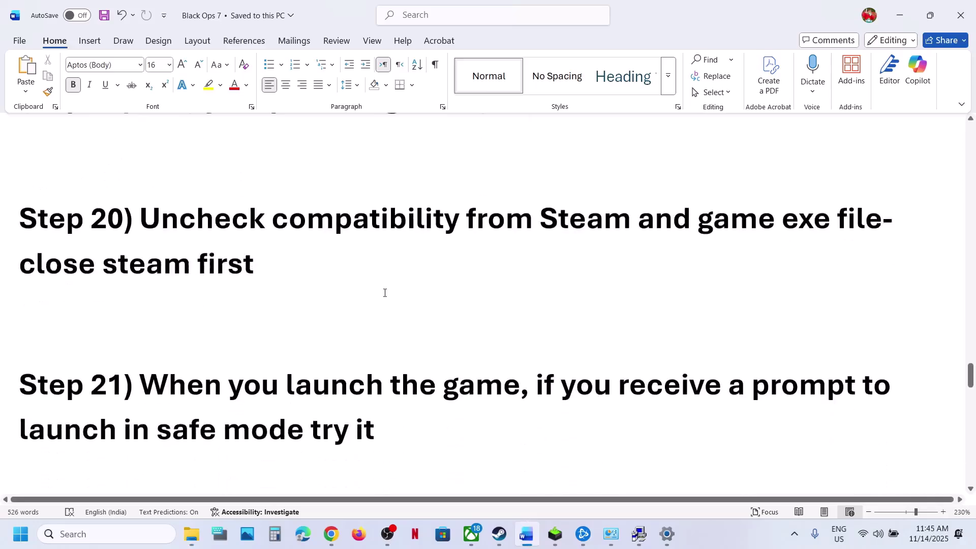
pyautogui.scroll(1, 385, 293)
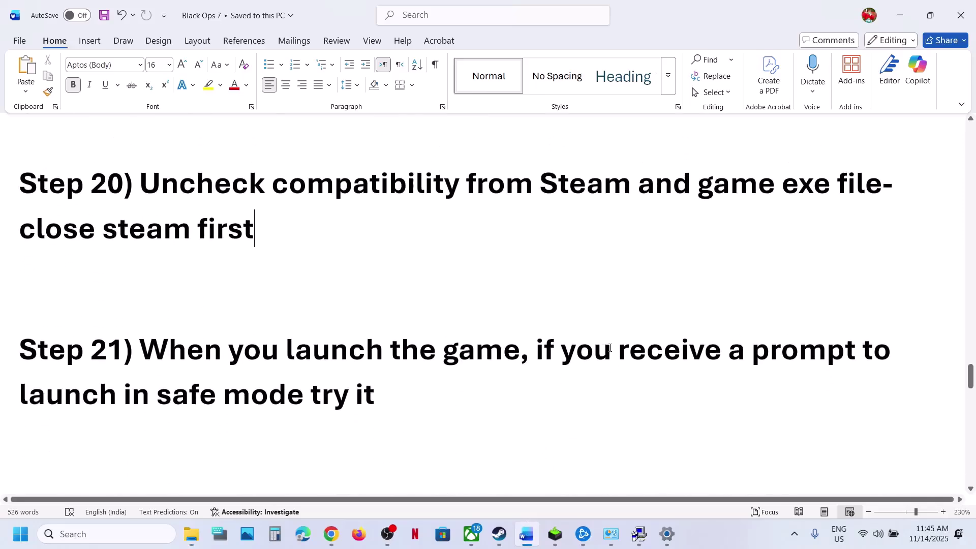
pyautogui.moveTo(609, 347); pyautogui.dragTo(315, 397)
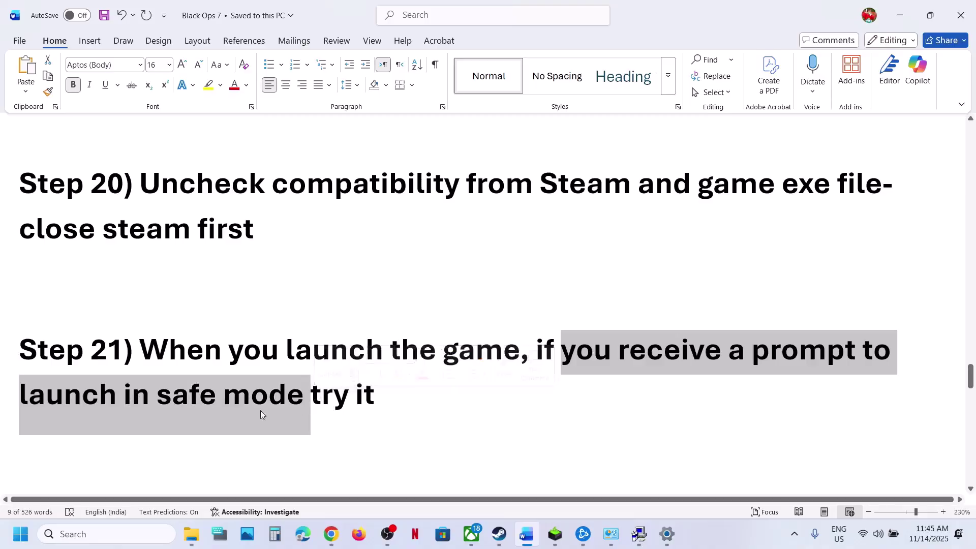
pyautogui.scroll(-3, 383, 407)
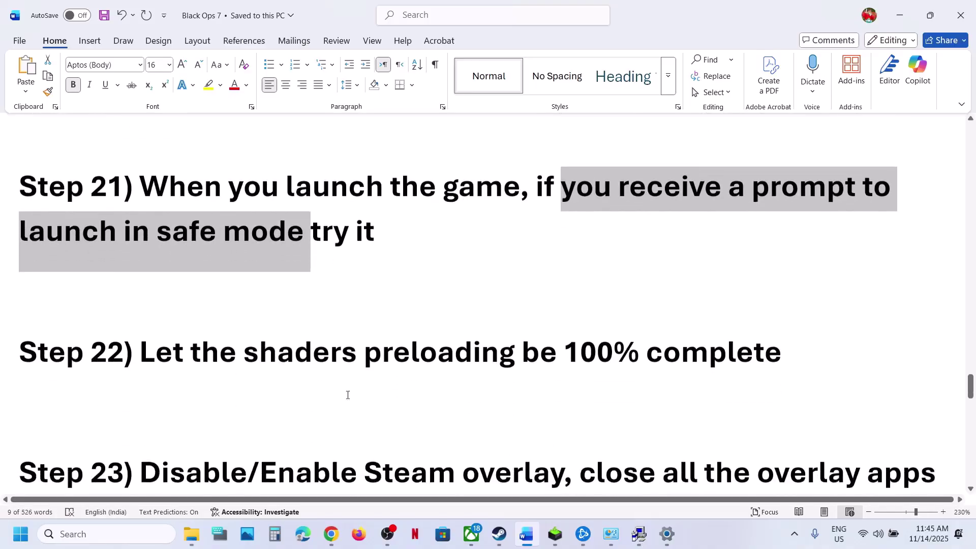
pyautogui.scroll(1, 350, 396)
pyautogui.moveTo(292, 426); pyautogui.dragTo(783, 413)
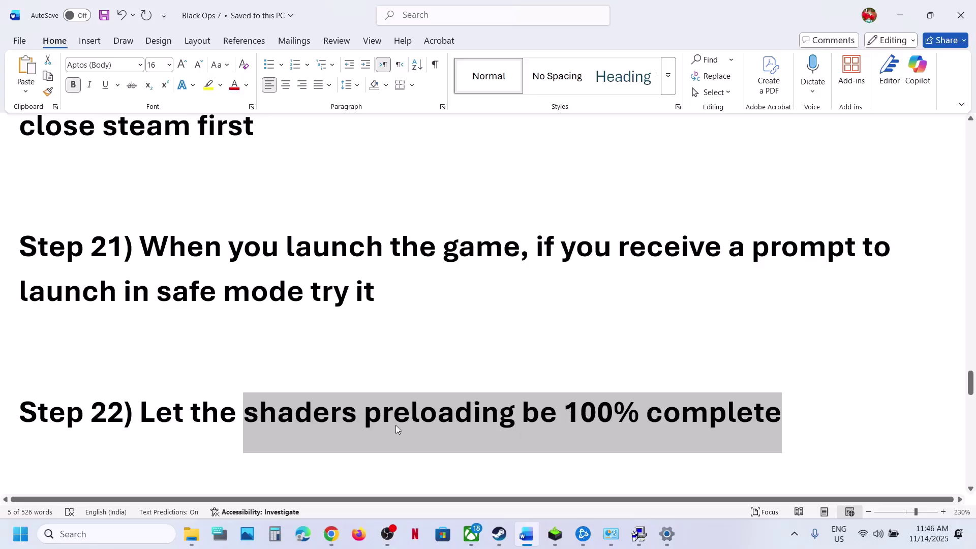
pyautogui.scroll(-5, 396, 428)
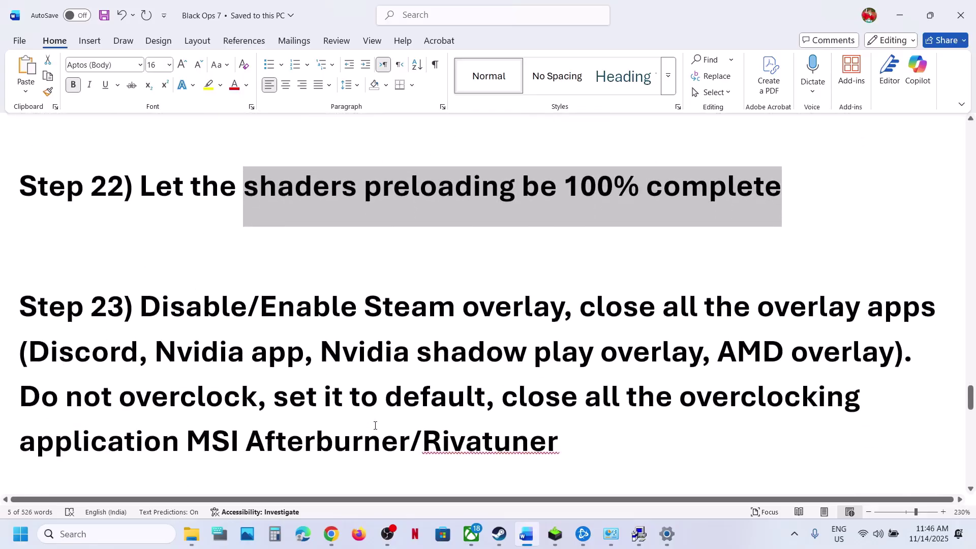
# Step: In Steam, turn off the in-game Steam Overlay in Call of Duty's properties and close them
pyautogui.click(499, 533)
pyautogui.rightClick(77, 243)
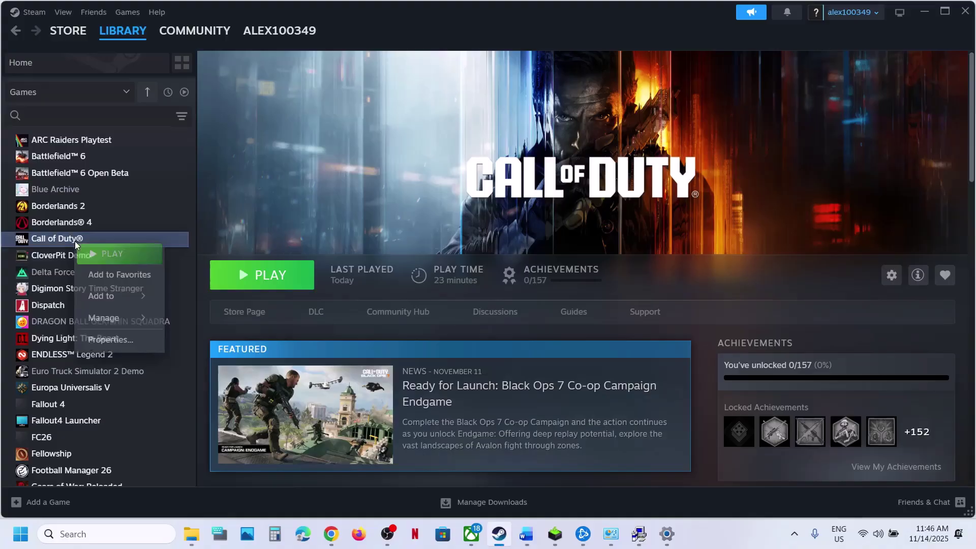
pyautogui.click(117, 339)
pyautogui.click(725, 131)
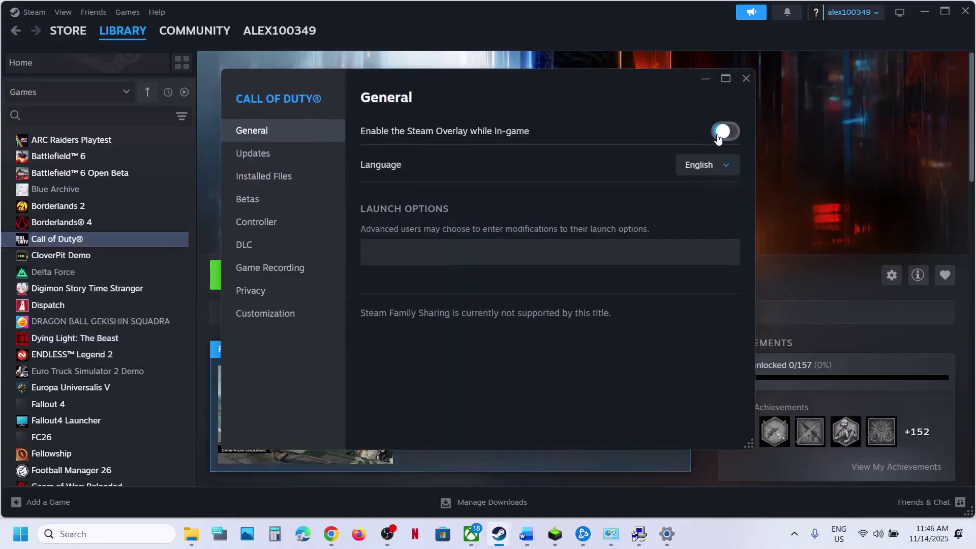
pyautogui.click(746, 80)
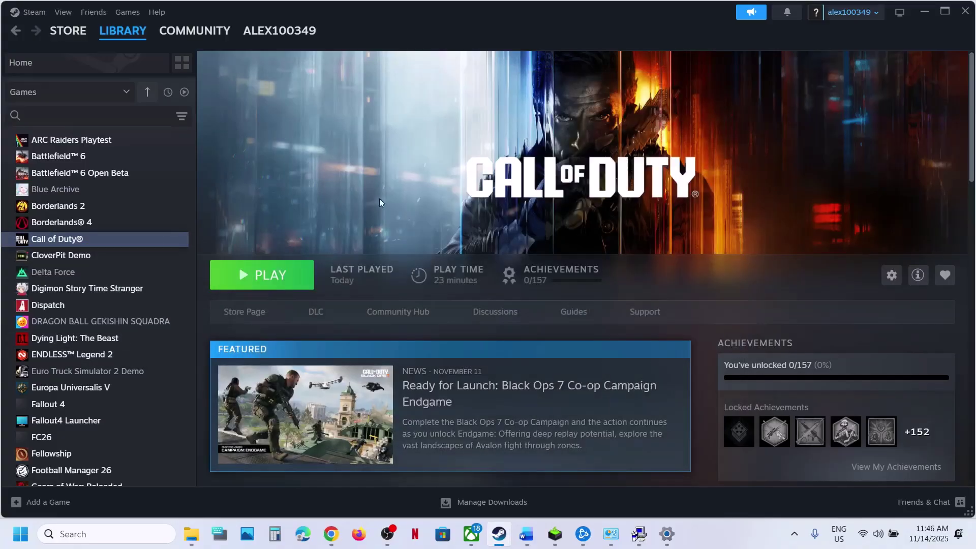
# Step: Return to the Word guide and highlight the Step 23 instructions on closing overlay apps, avoiding overclocking and closing MSI Afterburner/Rivatuner
pyautogui.click(527, 540)
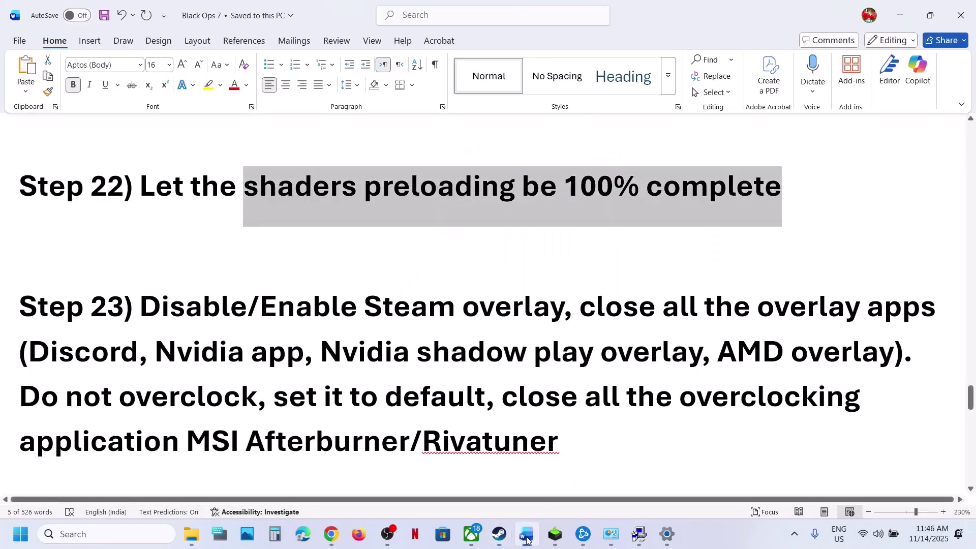
pyautogui.doubleClick(59, 364)
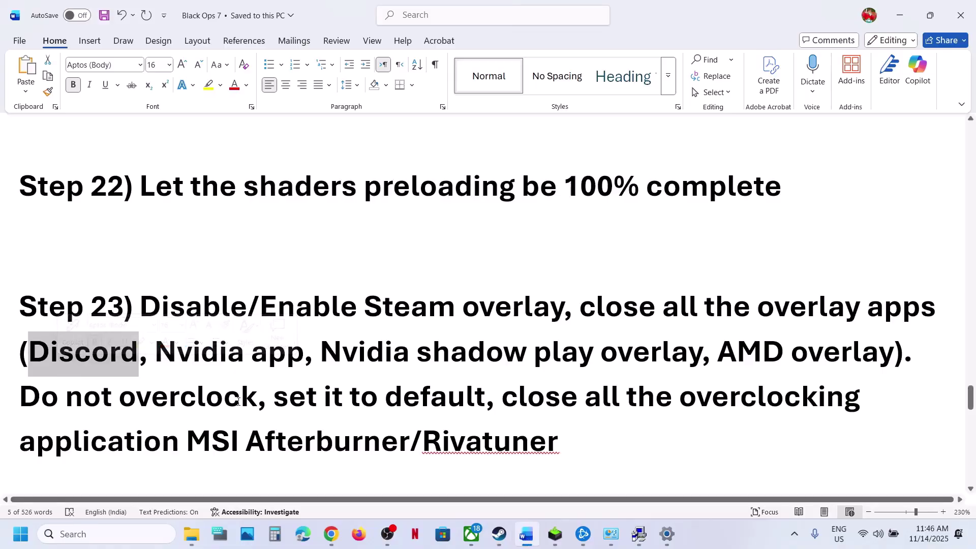
pyautogui.click(168, 396)
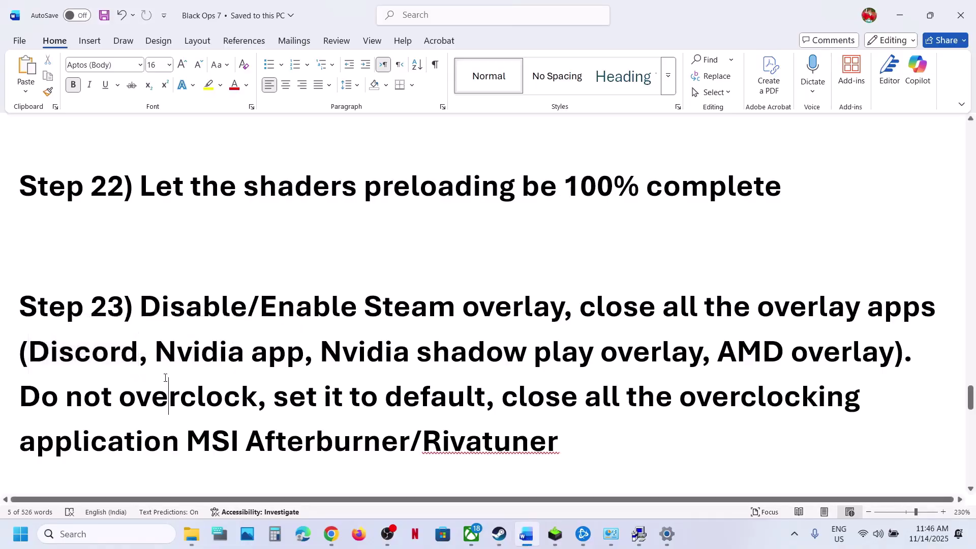
pyautogui.moveTo(162, 352); pyautogui.dragTo(303, 352)
pyautogui.moveTo(630, 307); pyautogui.dragTo(940, 308)
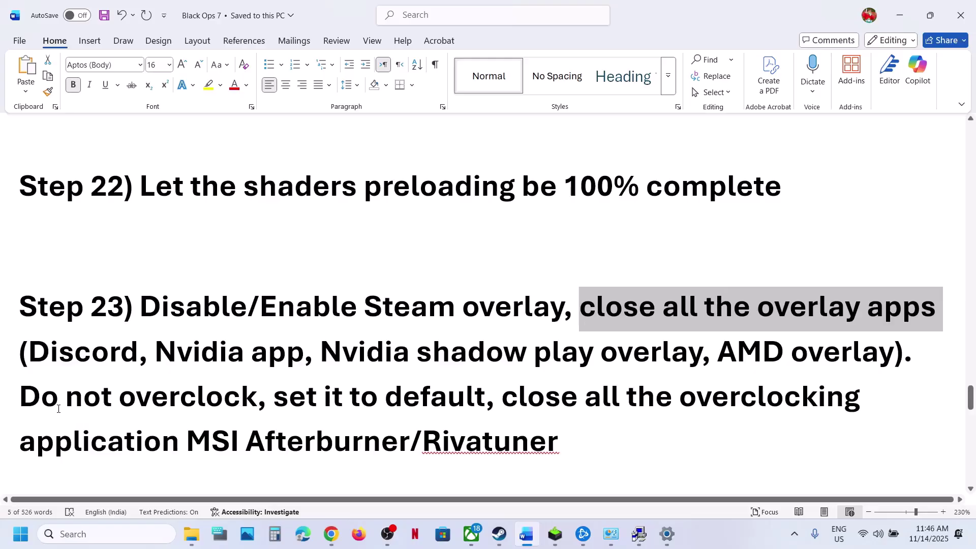
pyautogui.moveTo(58, 408); pyautogui.dragTo(254, 399)
pyautogui.moveTo(325, 399); pyautogui.dragTo(489, 399)
pyautogui.moveTo(596, 399); pyautogui.dragTo(498, 434)
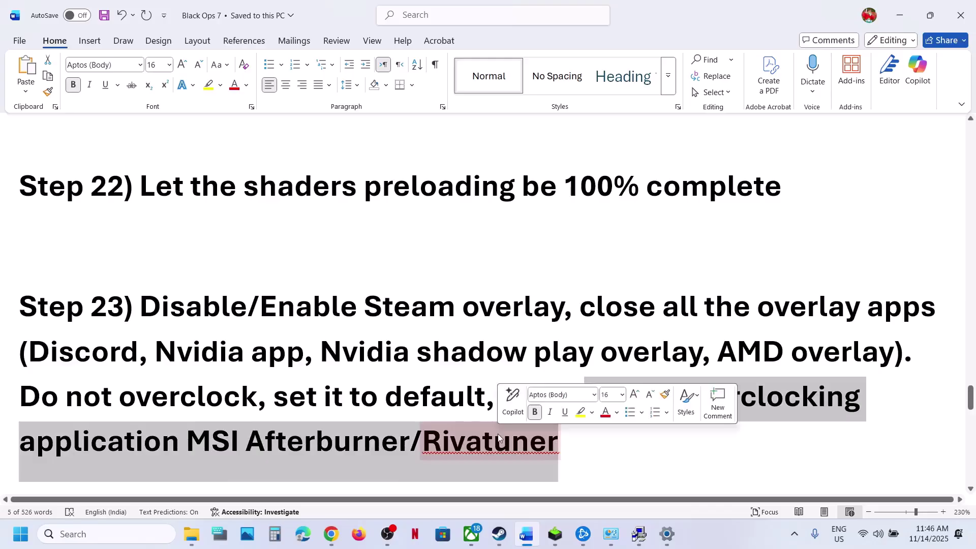
# Step: Highlight the Step 24 instructions on disconnecting monitors and extra peripherals, closing third-party apps and turning the VPN off or on
pyautogui.scroll(-1, 498, 434)
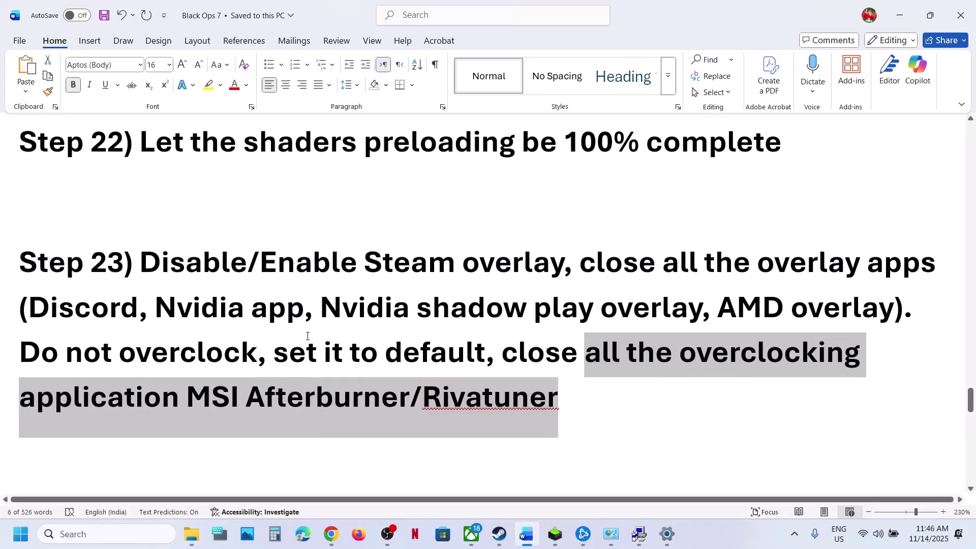
pyautogui.scroll(-5, 308, 336)
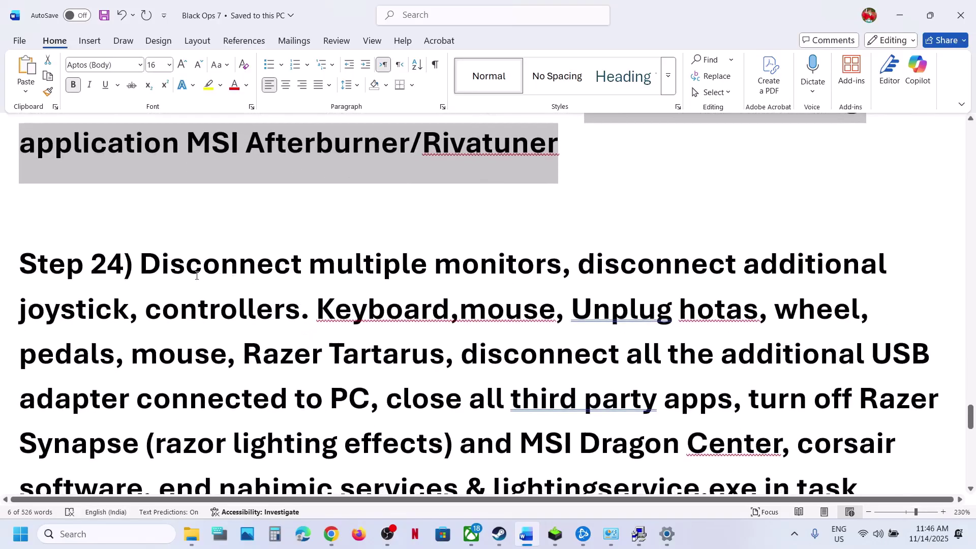
pyautogui.click(189, 269)
pyautogui.keyDown('shift'); pyautogui.click(487, 281); pyautogui.keyUp('shift')
pyautogui.click(487, 281)
pyautogui.scroll(-2, 549, 223)
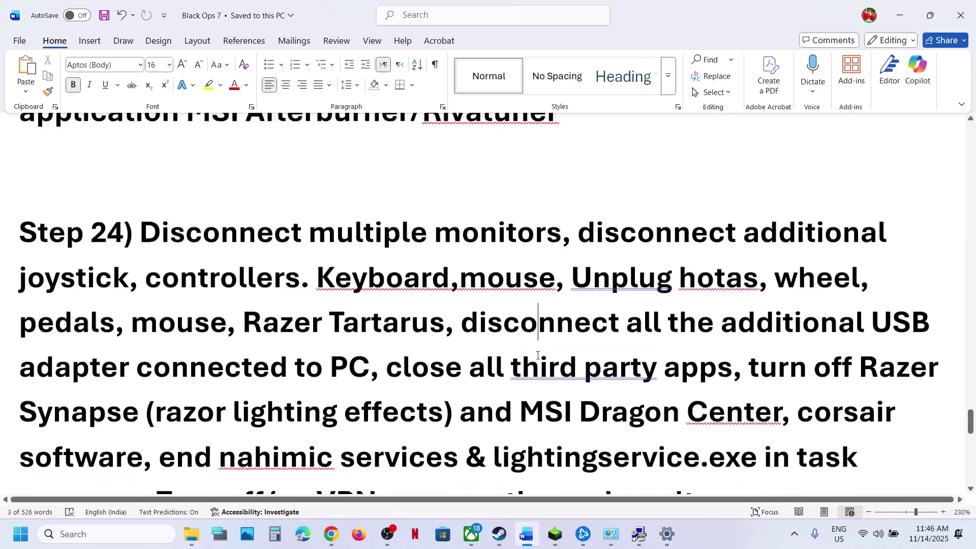
pyautogui.moveTo(596, 172); pyautogui.dragTo(530, 220)
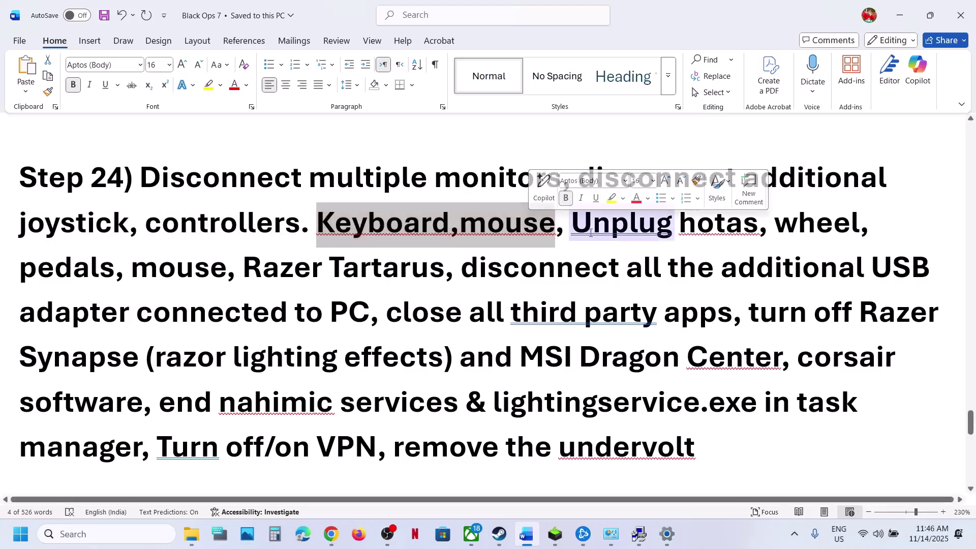
pyautogui.moveTo(588, 233); pyautogui.dragTo(346, 436)
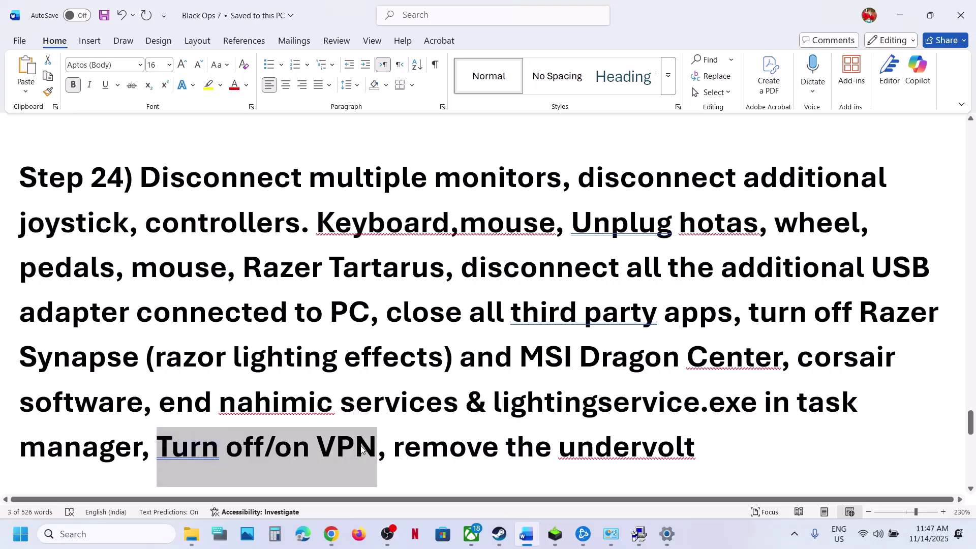
# Step: Highlight the Step 24 advice to remove the undervolt and the Step 25 condition about using N versions of Windows
pyautogui.click(361, 447)
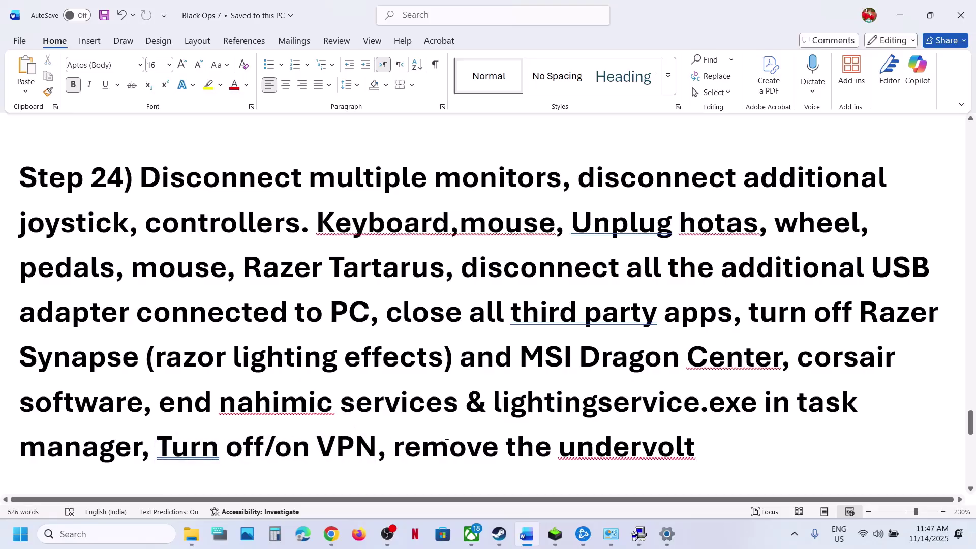
pyautogui.moveTo(411, 451); pyautogui.dragTo(695, 453)
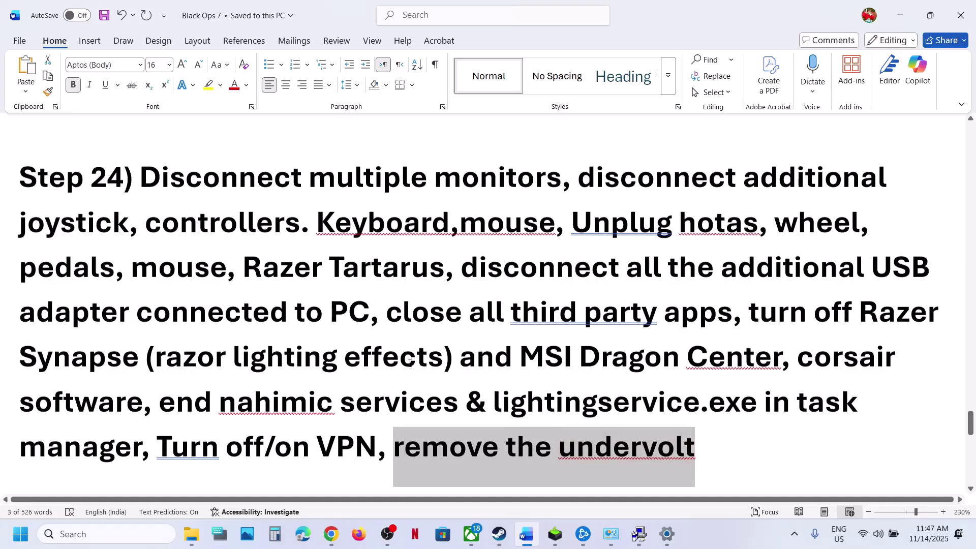
pyautogui.scroll(-5, 409, 363)
pyautogui.scroll(-1, 447, 355)
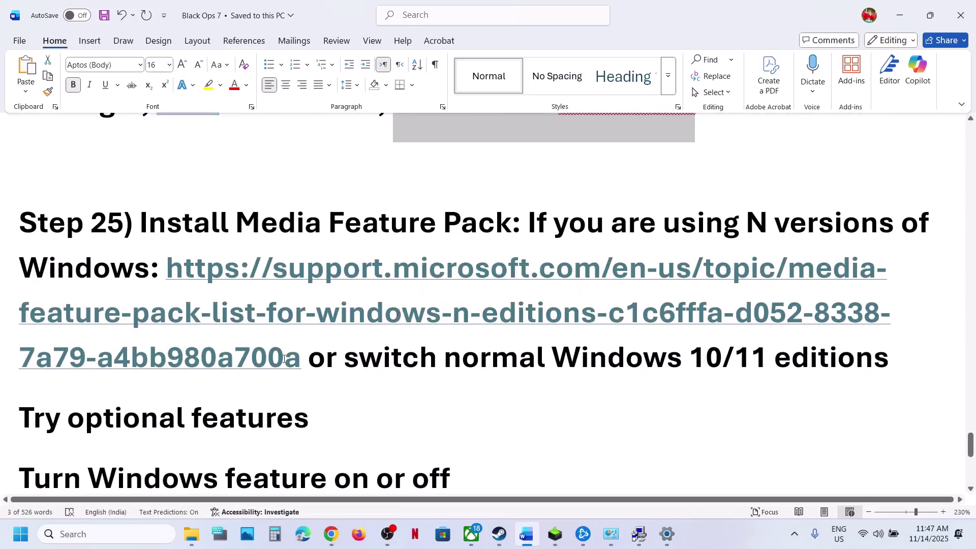
pyautogui.hotkey('alt', 'Tab')
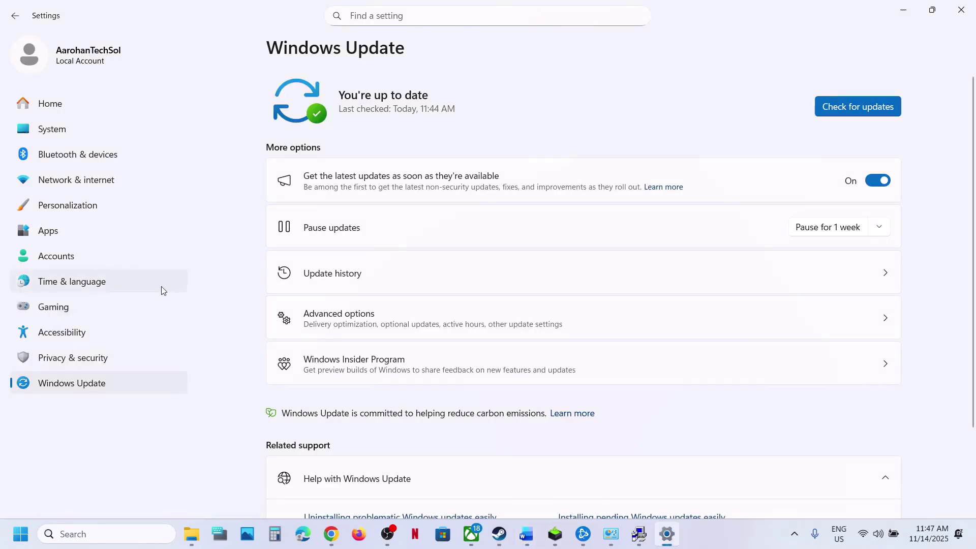
pyautogui.hotkey('alt', 'Tab')
pyautogui.click(522, 218)
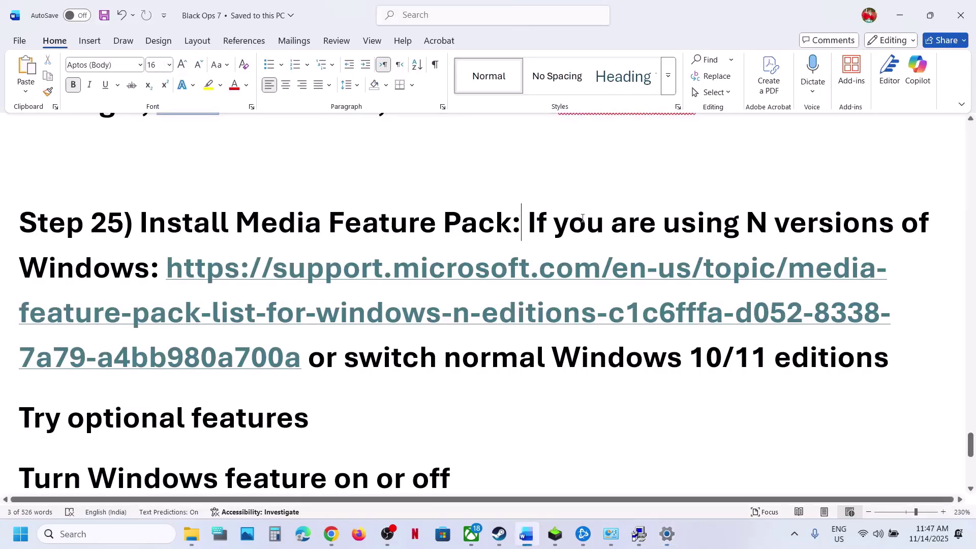
pyautogui.moveTo(879, 220); pyautogui.dragTo(541, 232)
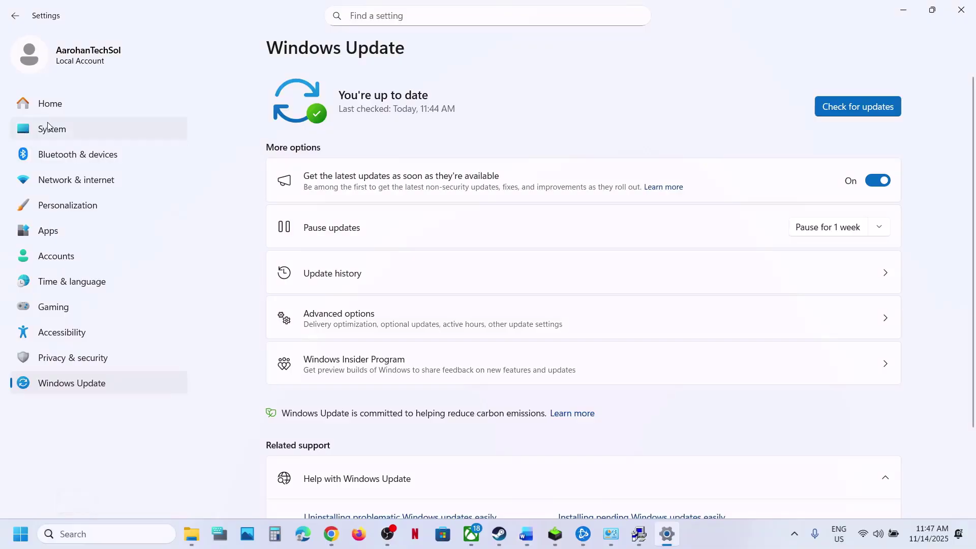
# Step: In Windows Settings, open the System optional features, search the added features for "media feature", and close the list
pyautogui.click(51, 130)
pyautogui.scroll(-4, 374, 316)
pyautogui.scroll(-8, 371, 377)
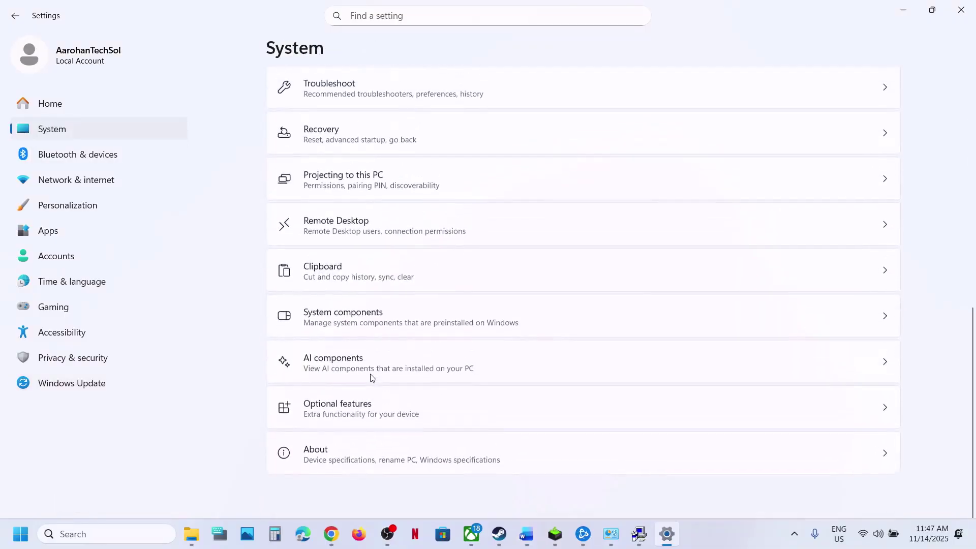
pyautogui.click(401, 408)
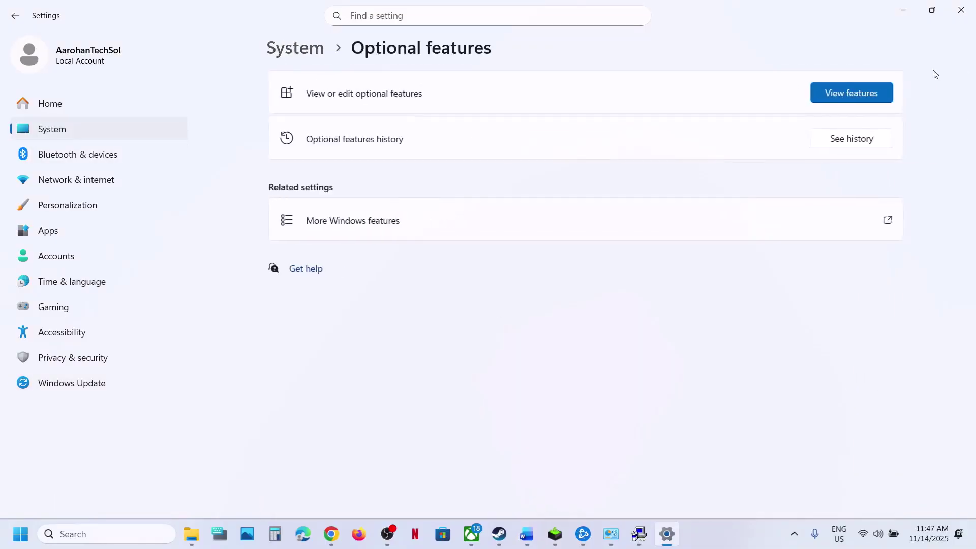
pyautogui.click(859, 91)
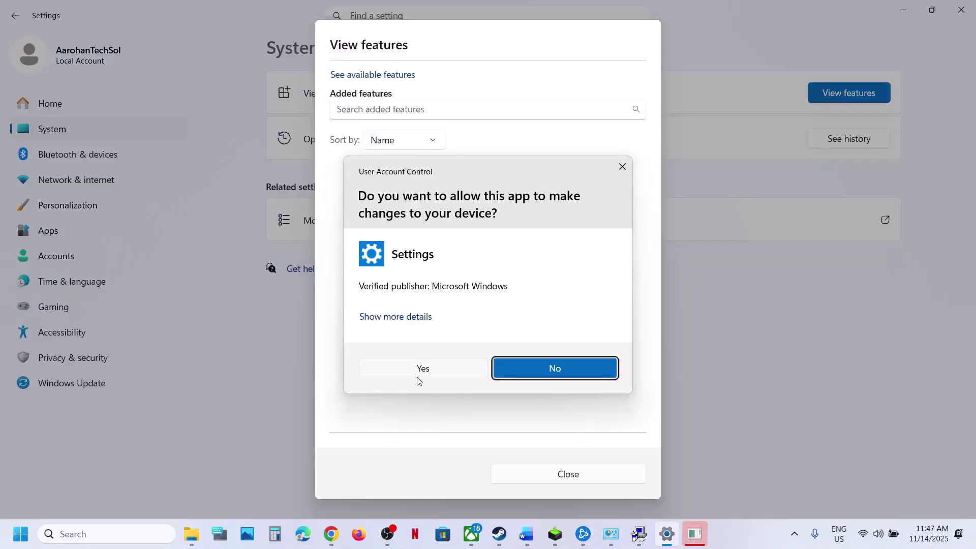
pyautogui.click(415, 371)
pyautogui.click(361, 110)
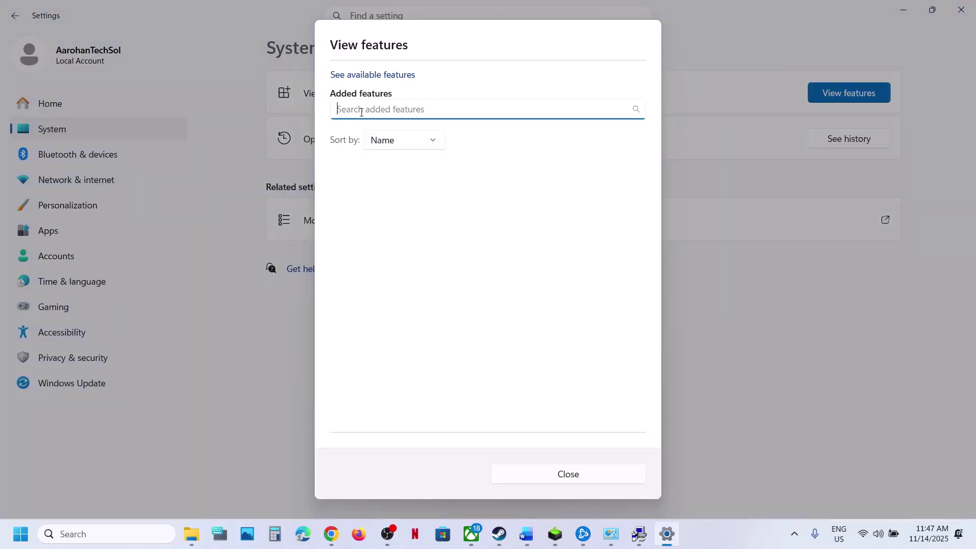
pyautogui.write('media feature')
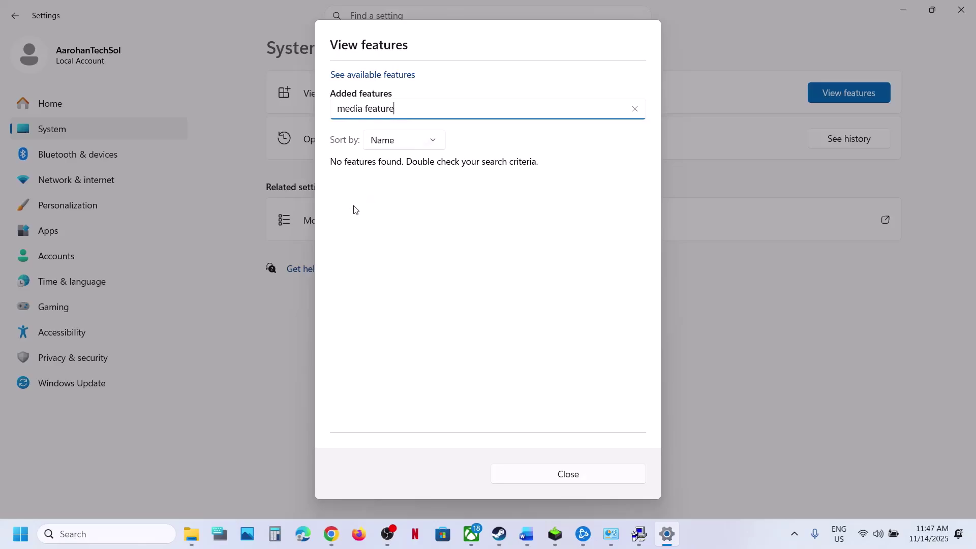
pyautogui.click(603, 474)
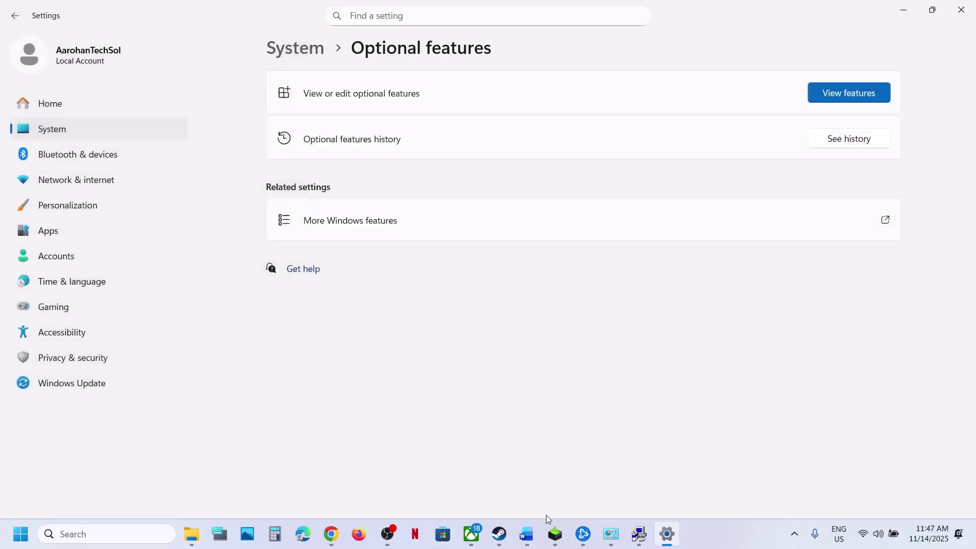
# Step: Open Turn Windows features on or off, make sure Media Features is enabled, and confirm the dialog
pyautogui.click(526, 533)
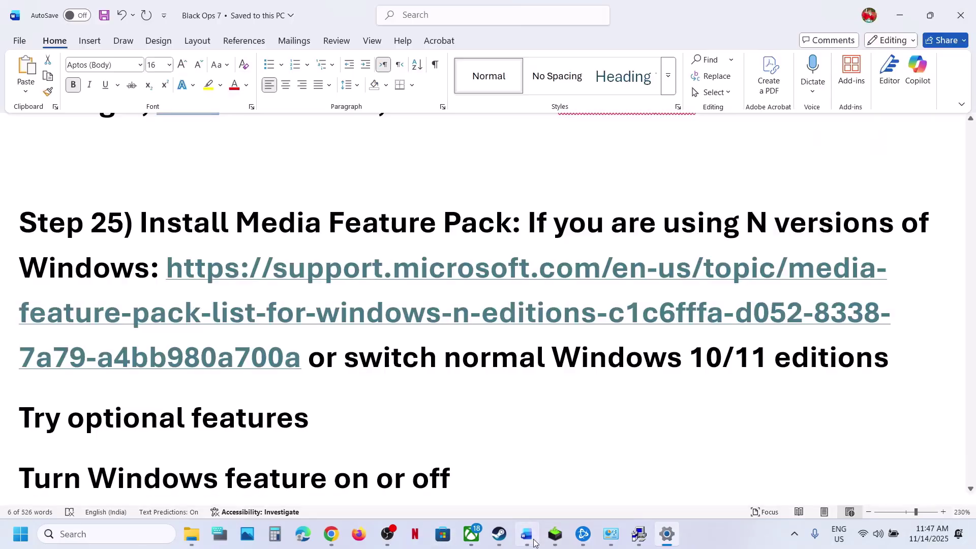
pyautogui.click(142, 539)
pyautogui.write('turn w')
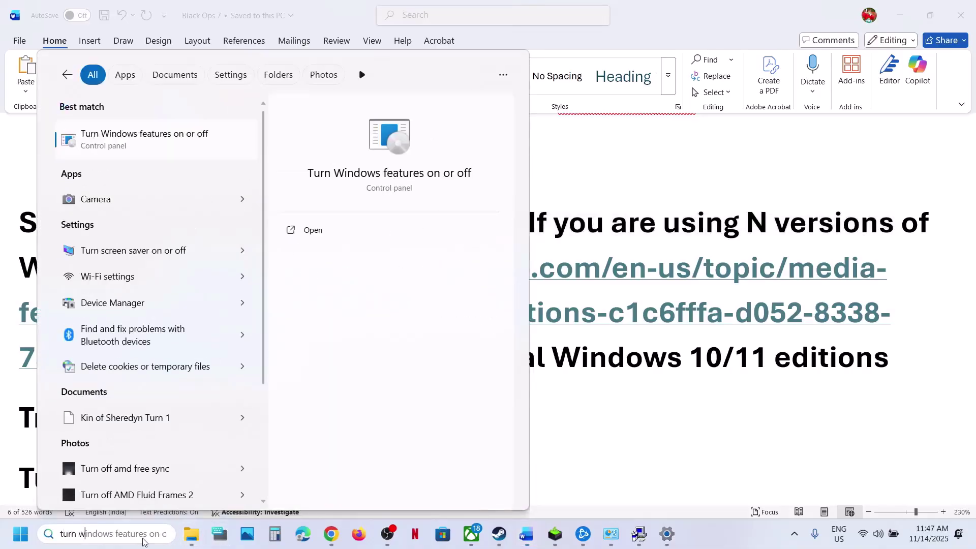
pyautogui.write('indo')
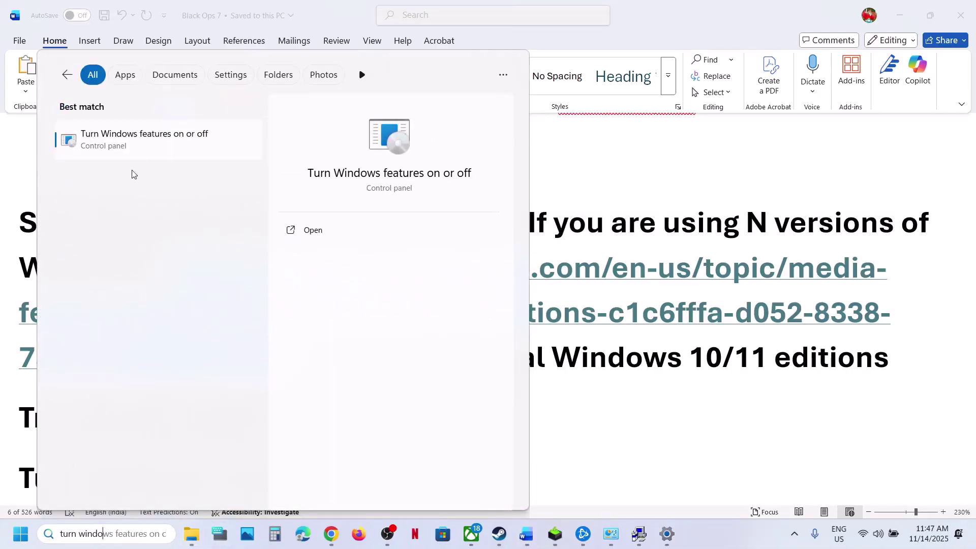
pyautogui.click(130, 143)
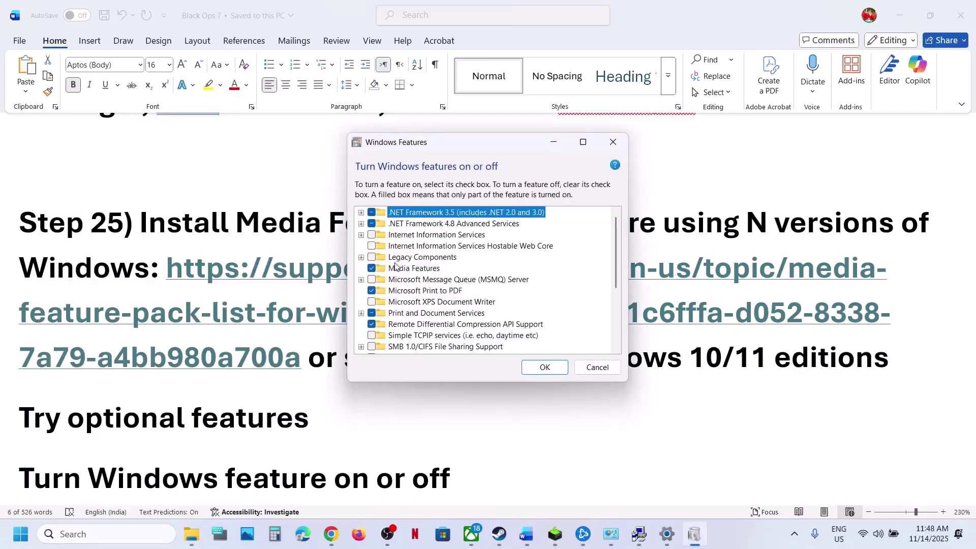
pyautogui.click(372, 269)
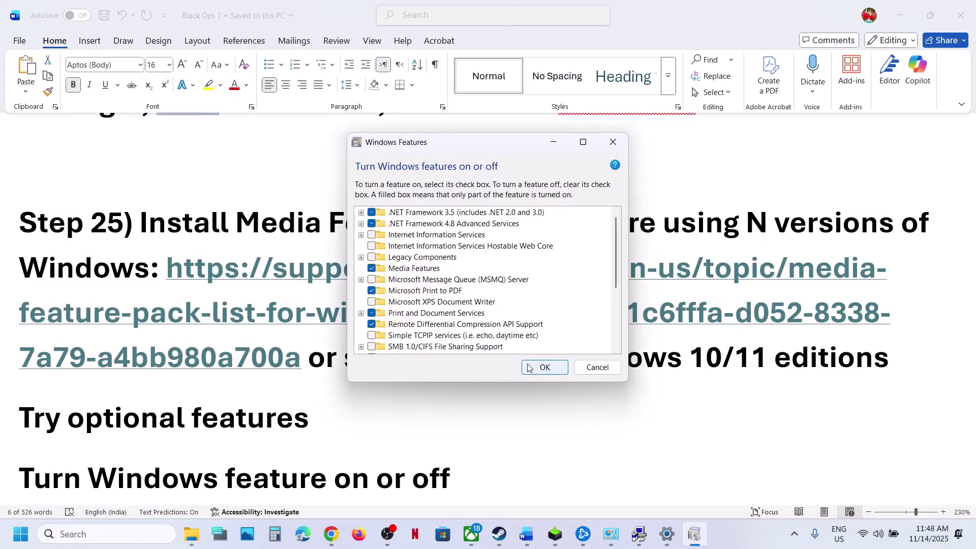
pyautogui.click(545, 367)
# Step: Highlight the Step 26 instruction "Update System BIOS" in the Word guide and check the laptop's battery charge
pyautogui.scroll(-10, 236, 398)
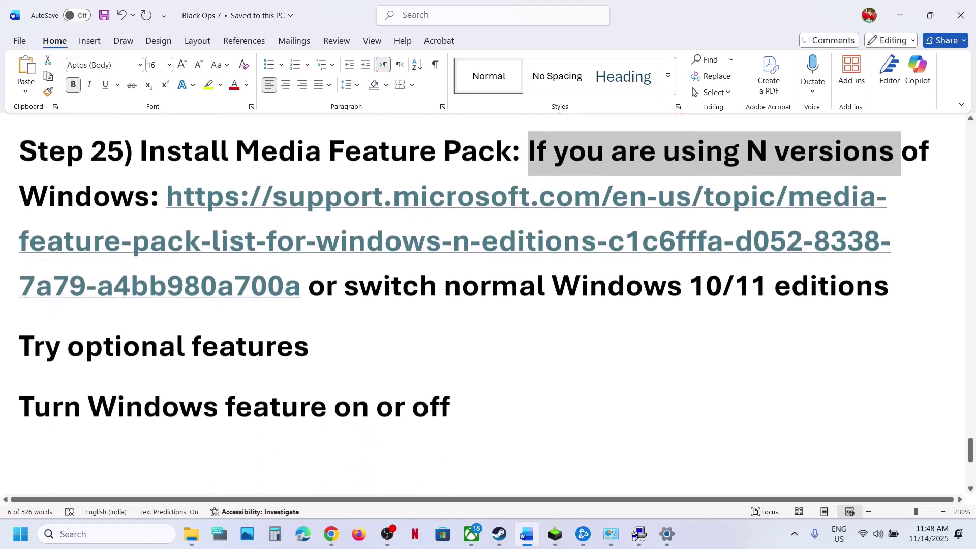
pyautogui.scroll(3, 236, 398)
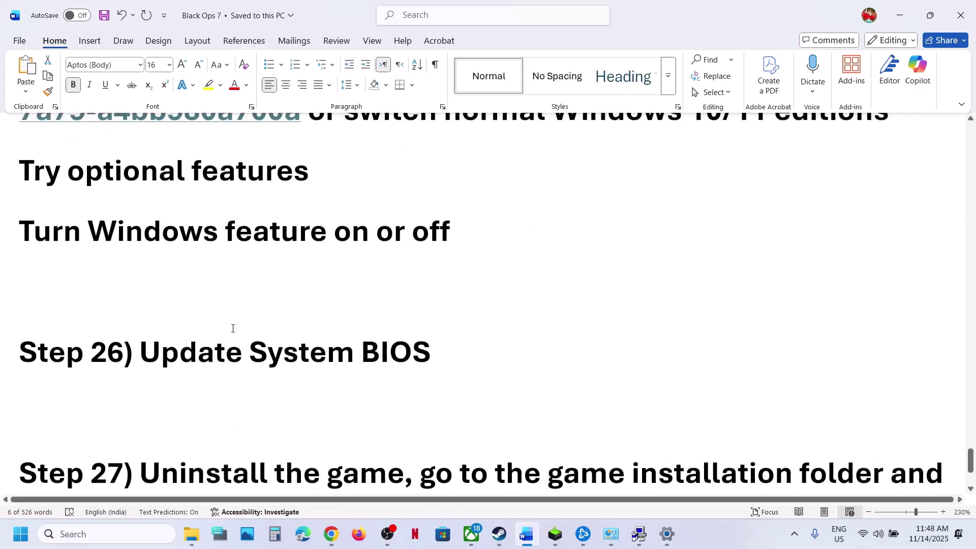
pyautogui.moveTo(157, 362); pyautogui.dragTo(431, 356)
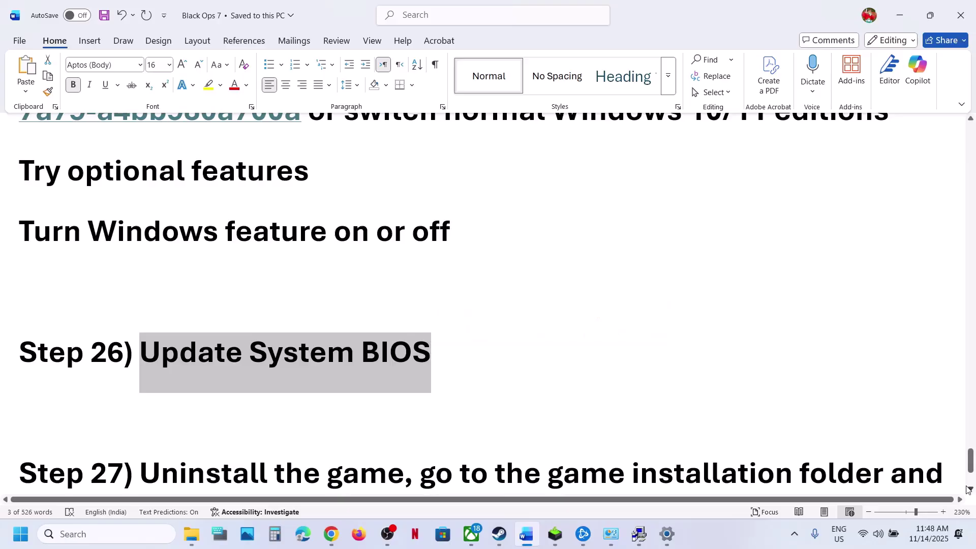
pyautogui.click(891, 542)
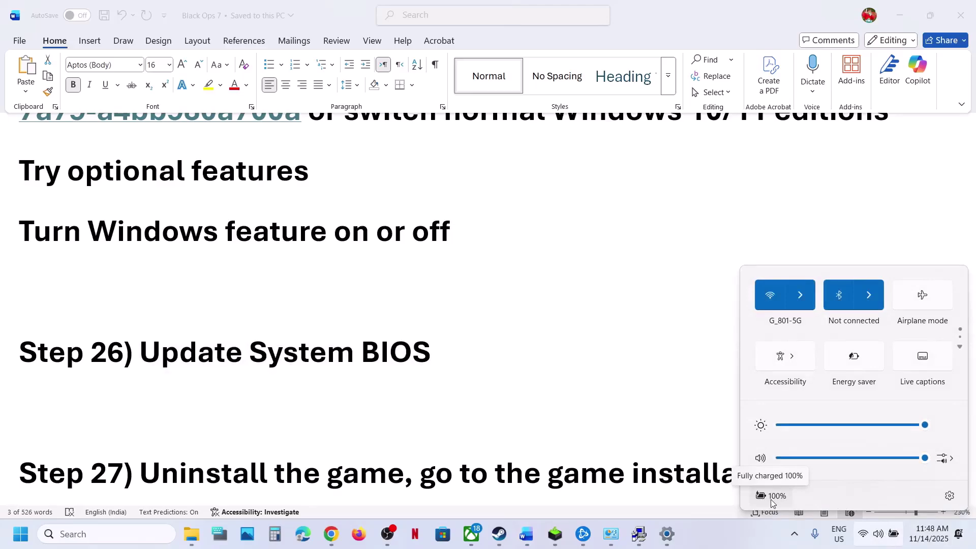
pyautogui.click(349, 354)
# Step: Highlight the Step 27 instructions on uninstalling the game, deleting its installation folder, restarting the PC and reinstalling
pyautogui.scroll(-2, 347, 350)
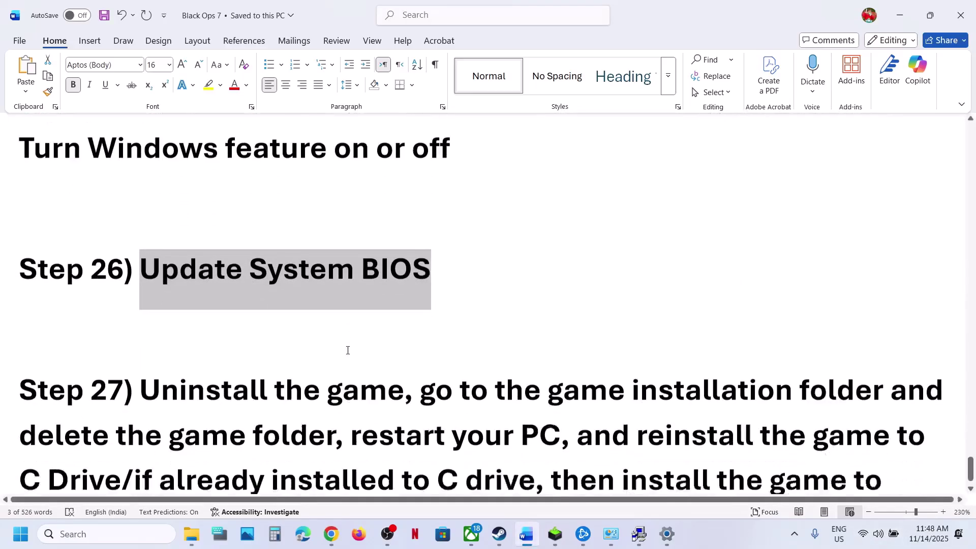
pyautogui.scroll(-2, 348, 350)
pyautogui.moveTo(142, 312); pyautogui.dragTo(436, 401)
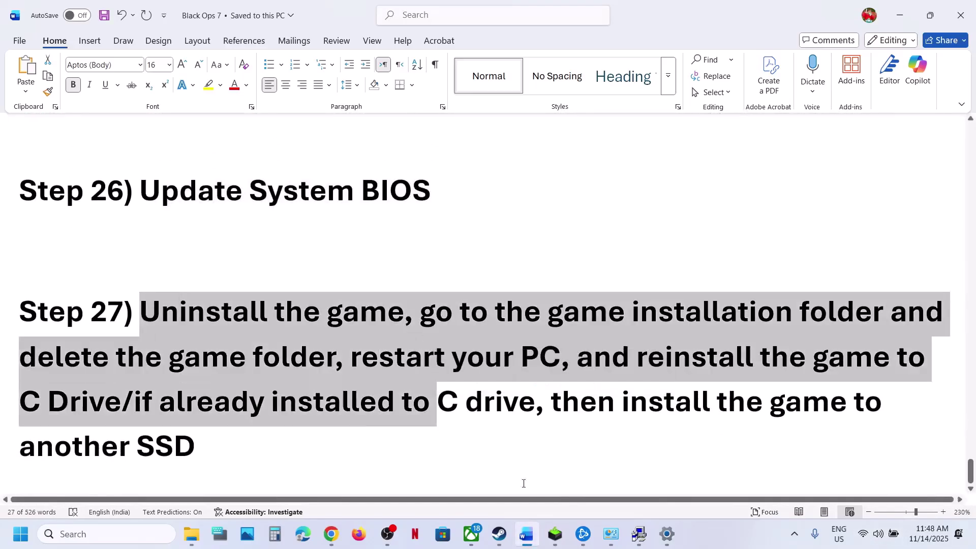
# Step: Switch to Steam and show the management options for Call of Duty that include Uninstall
pyautogui.click(499, 534)
pyautogui.rightClick(102, 244)
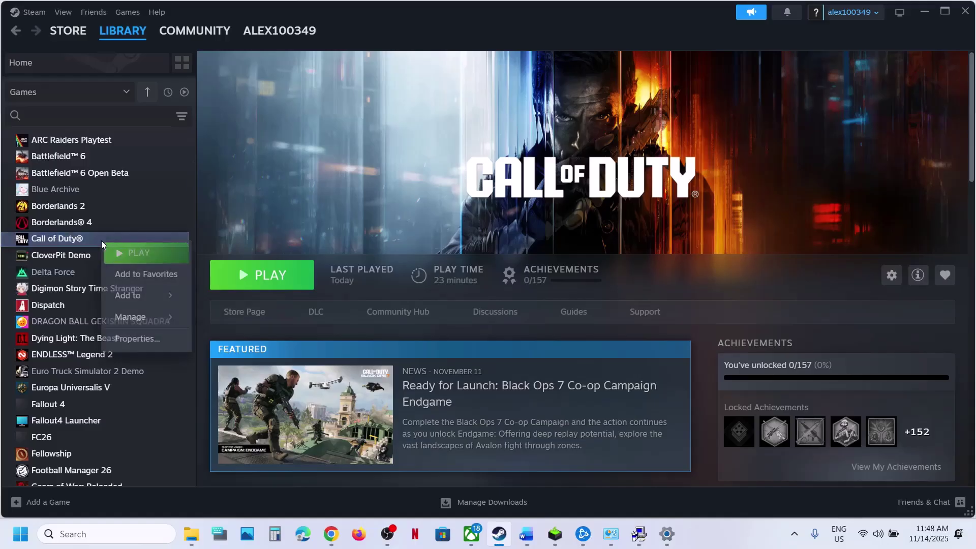
pyautogui.moveTo(148, 317)
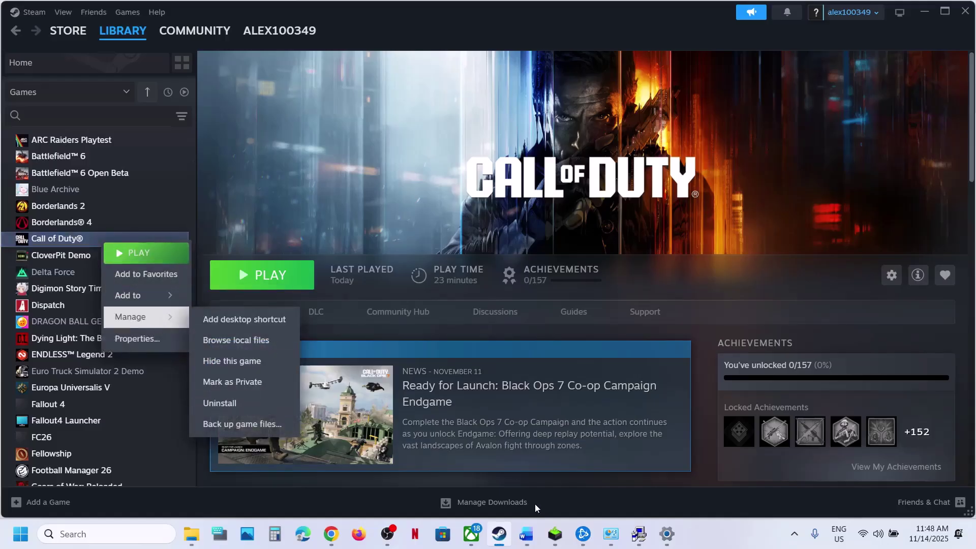
# Step: Return to the Word guide, highlight the Step 27 instructions on reinstalling to C Drive or another SSD, and switch back to Steam
pyautogui.click(526, 533)
pyautogui.click(413, 403)
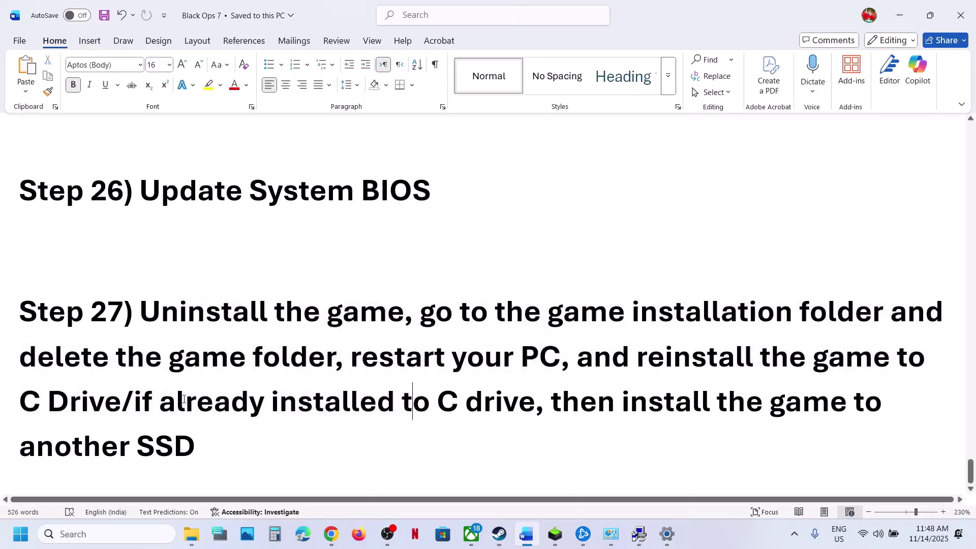
pyautogui.moveTo(633, 357); pyautogui.dragTo(114, 397)
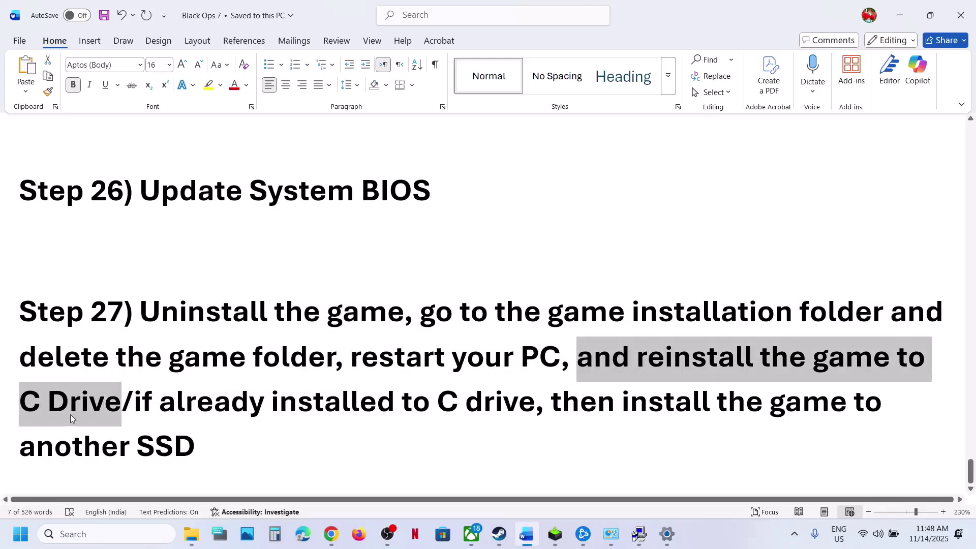
pyautogui.moveTo(159, 404); pyautogui.dragTo(295, 445)
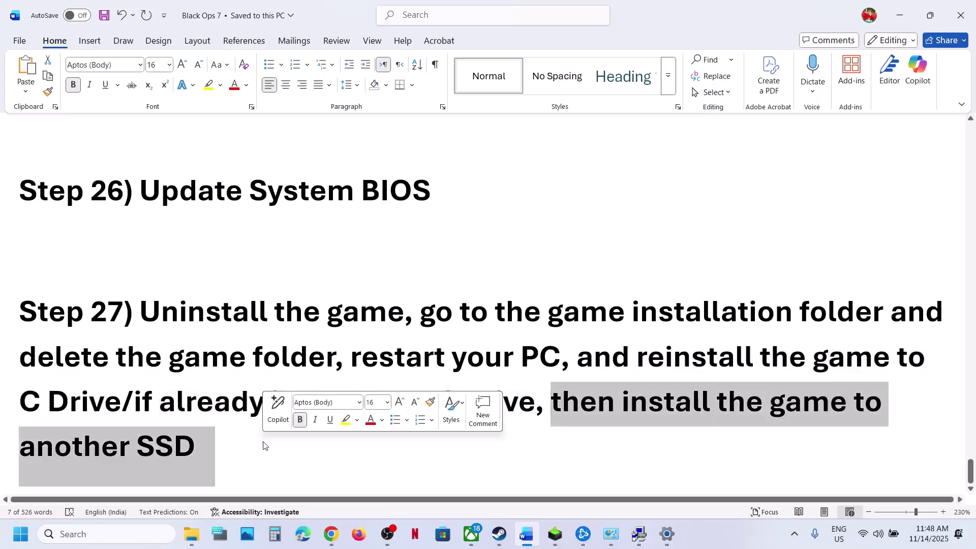
pyautogui.click(499, 534)
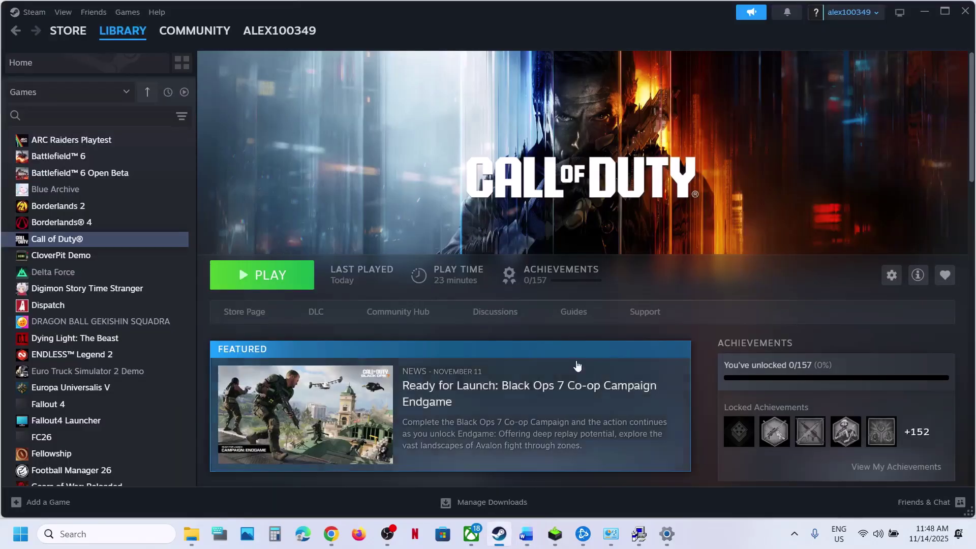